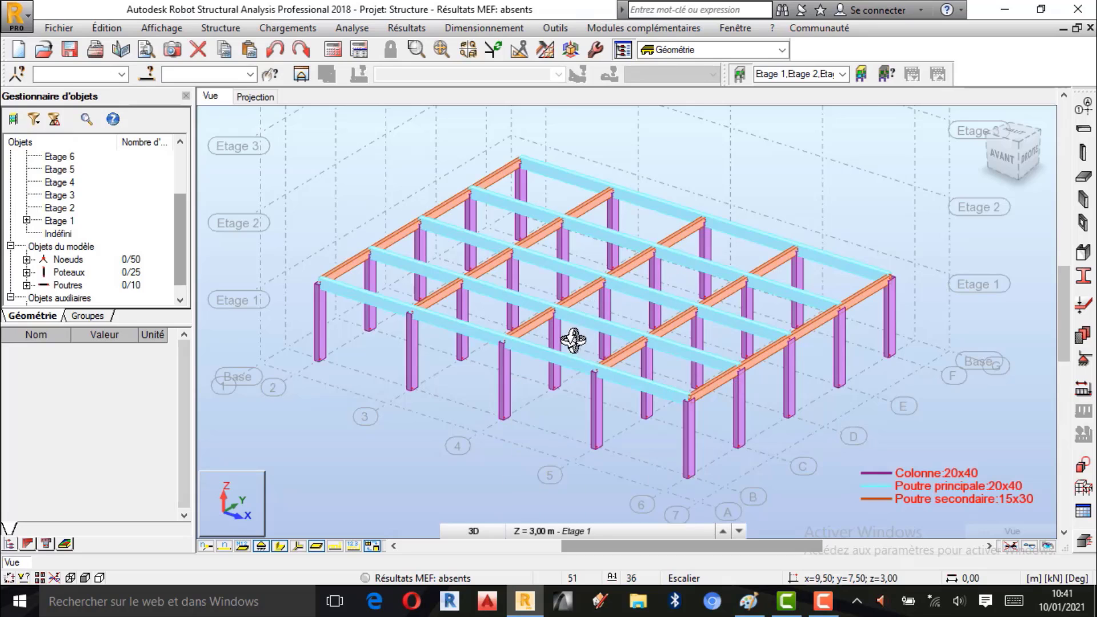
Step: Leave 3D rotation mode and display the structure as a 2D plan projection of Etage 1
{"action": "scroll", "coordinate": [569, 343], "scroll_direction": "down", "scroll_amount": 1}
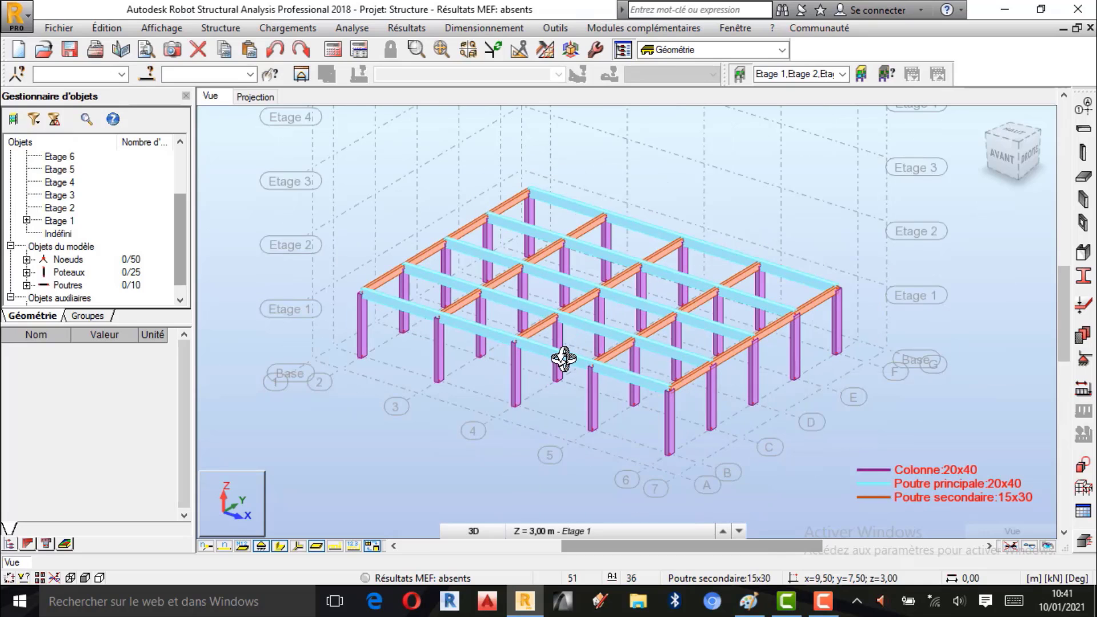
{"action": "scroll", "coordinate": [462, 410], "scroll_direction": "down", "scroll_amount": 1}
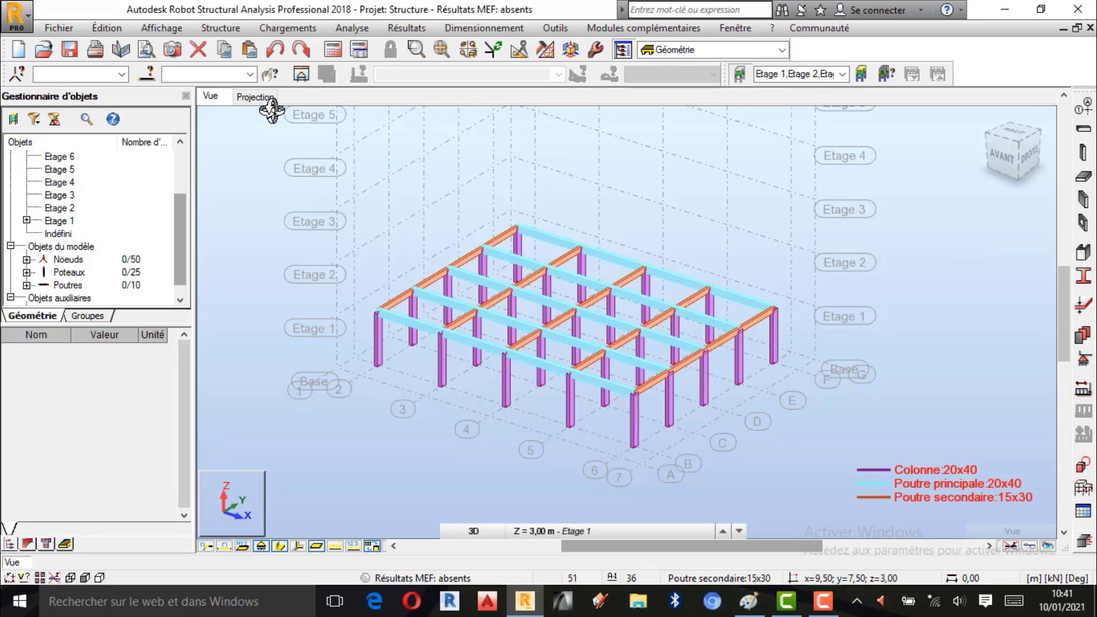
{"action": "right_click", "coordinate": [254, 130]}
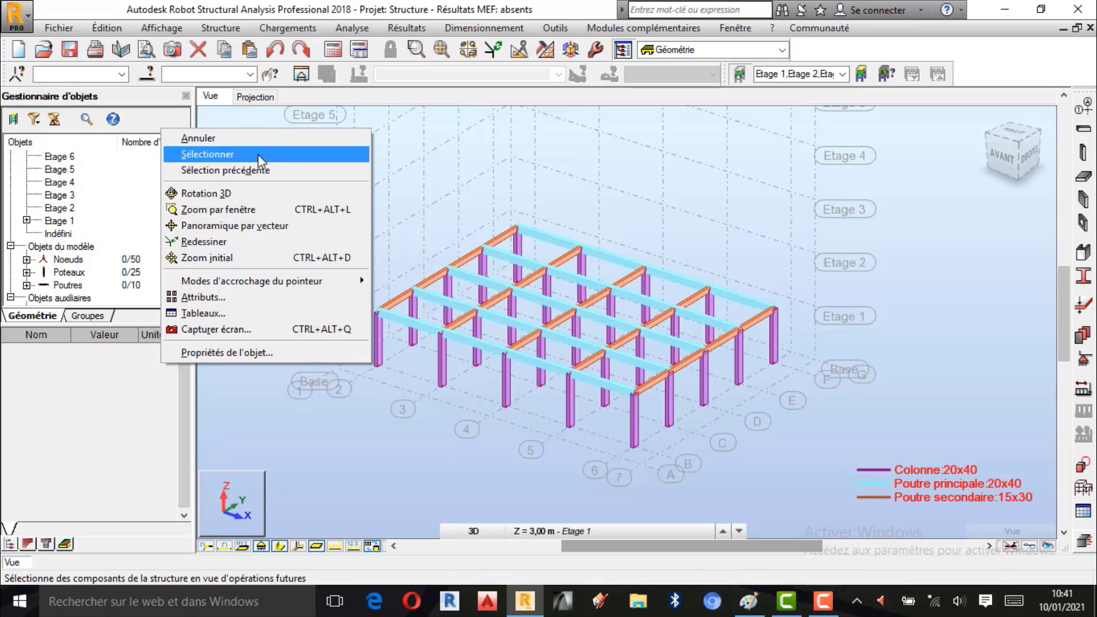
{"action": "left_click", "coordinate": [241, 141]}
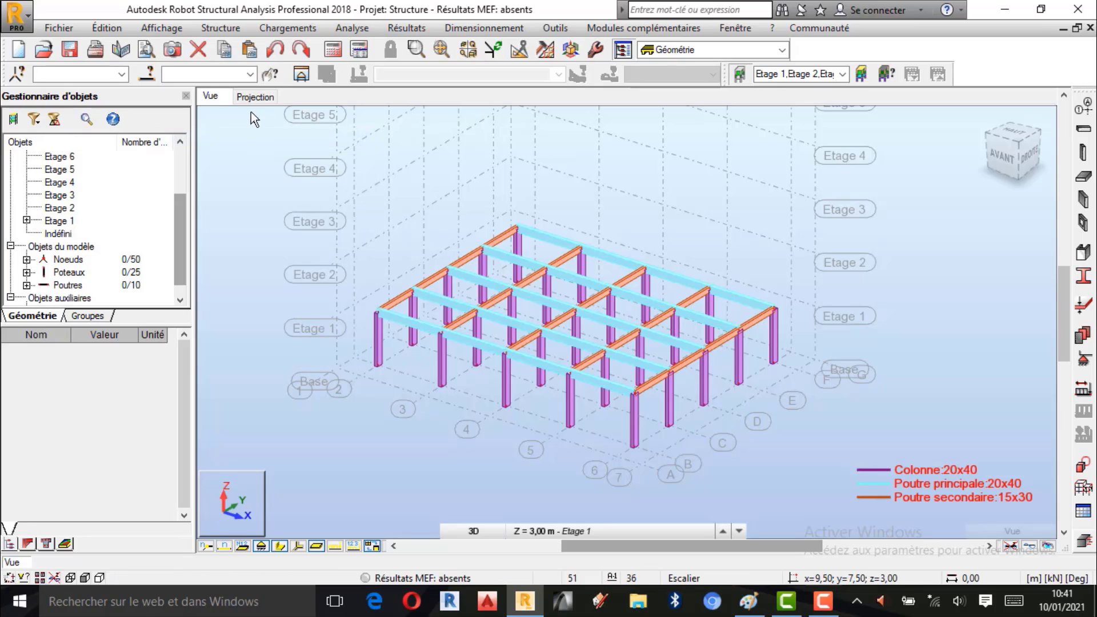
{"action": "left_click", "coordinate": [255, 97]}
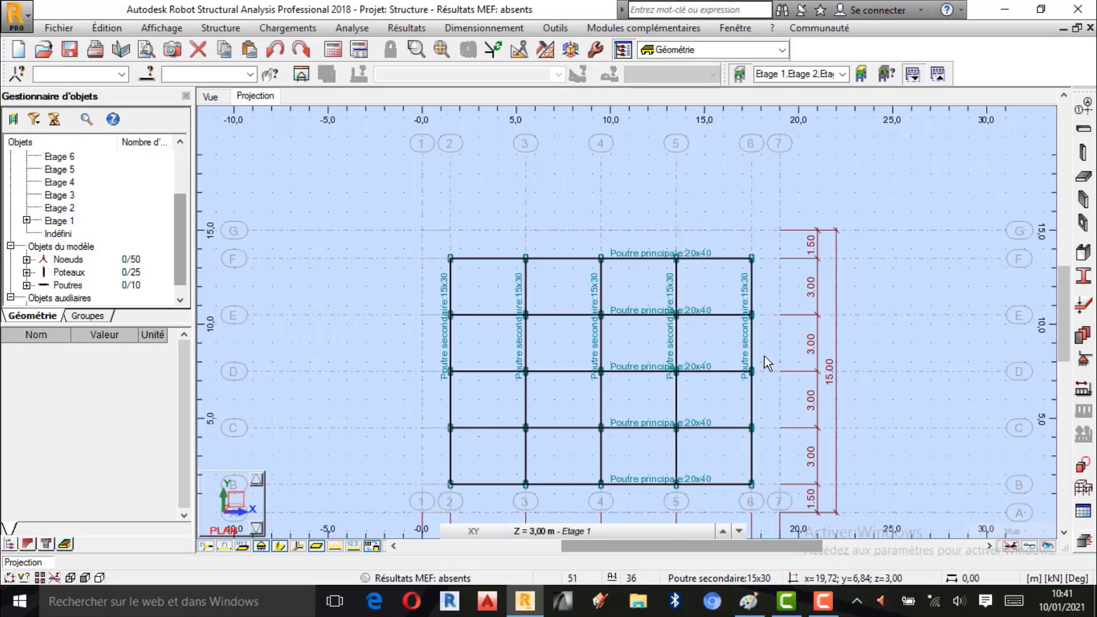
{"action": "scroll", "coordinate": [669, 335], "scroll_direction": "up", "scroll_amount": 2}
{"action": "scroll", "coordinate": [661, 435], "scroll_direction": "up", "scroll_amount": 1}
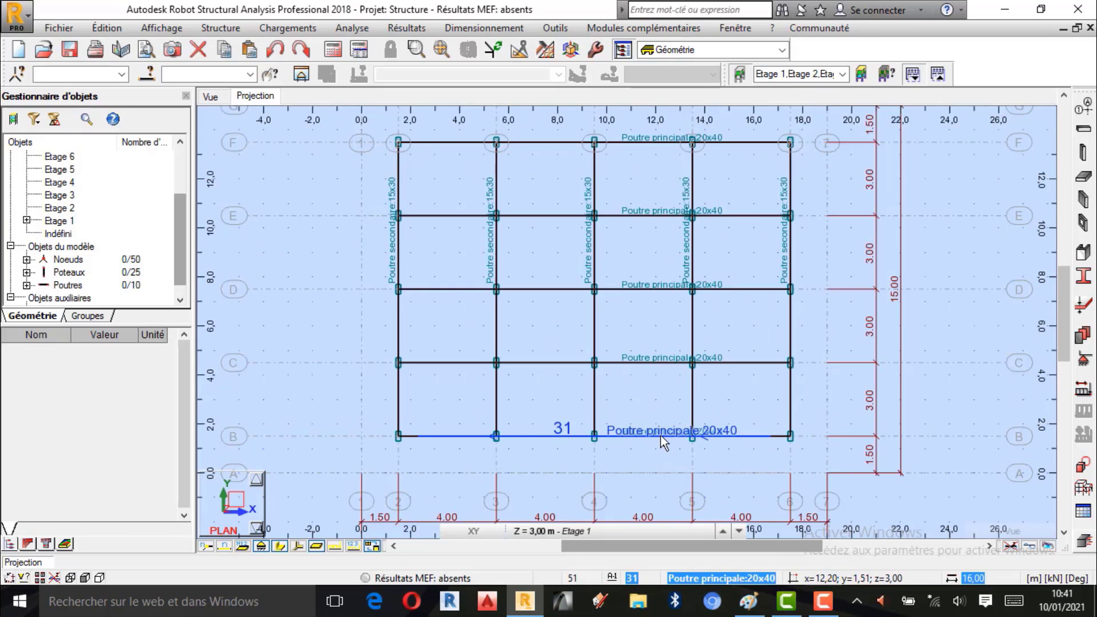
Step: View the plan at the Base level (0,00 m) and return to the Etage 1 level (3,00 m)
{"action": "left_click", "coordinate": [533, 532]}
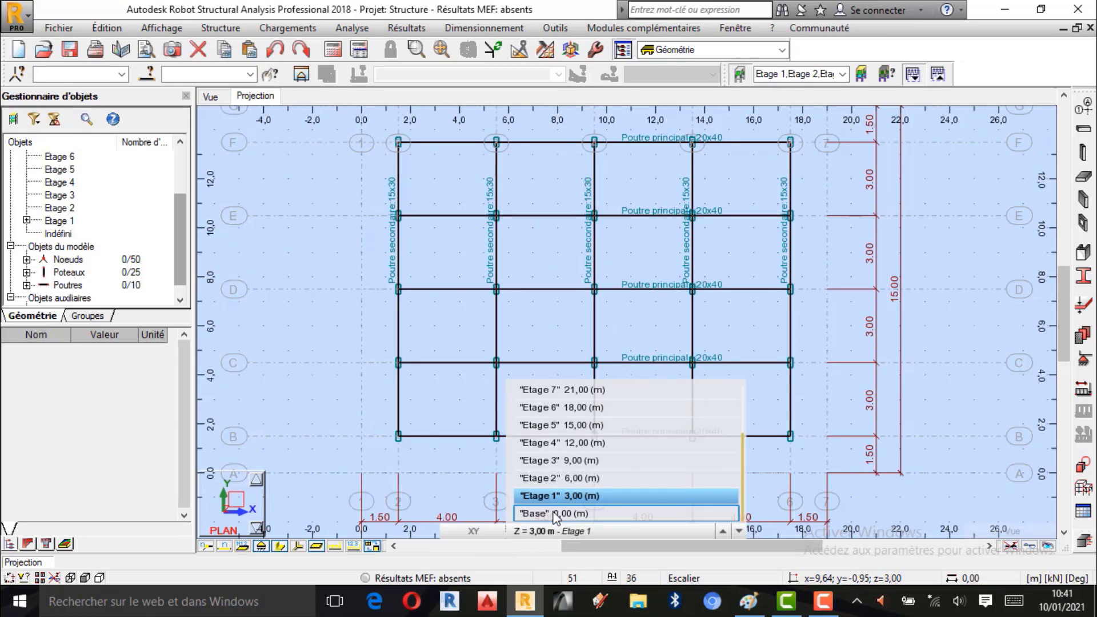
{"action": "left_click", "coordinate": [555, 514]}
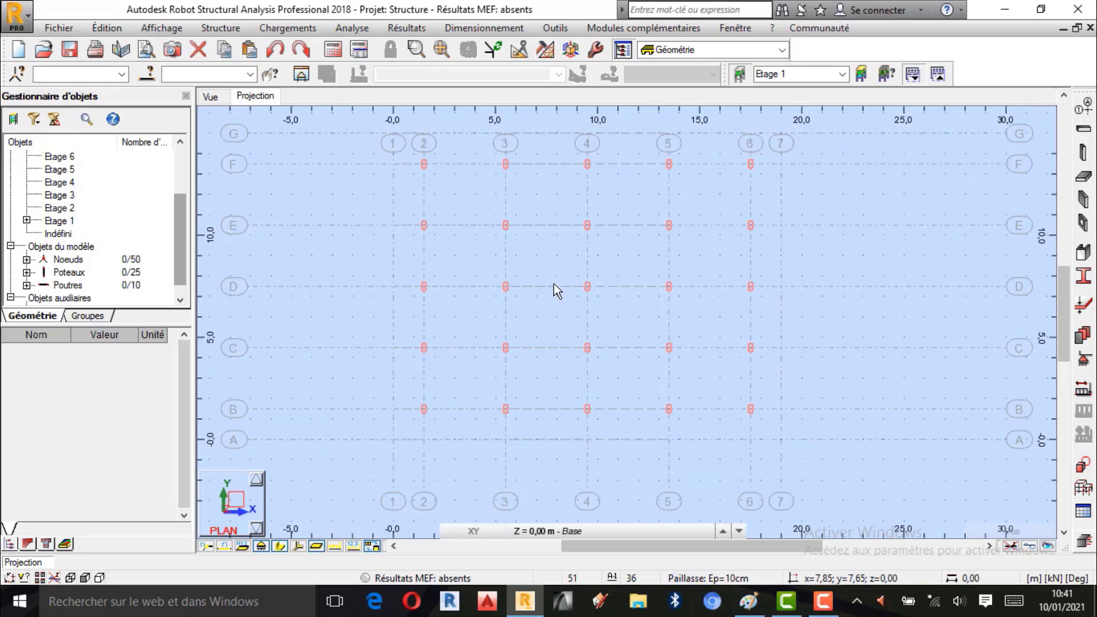
{"action": "scroll", "coordinate": [554, 284], "scroll_direction": "up", "scroll_amount": 1}
{"action": "left_click", "coordinate": [540, 532]}
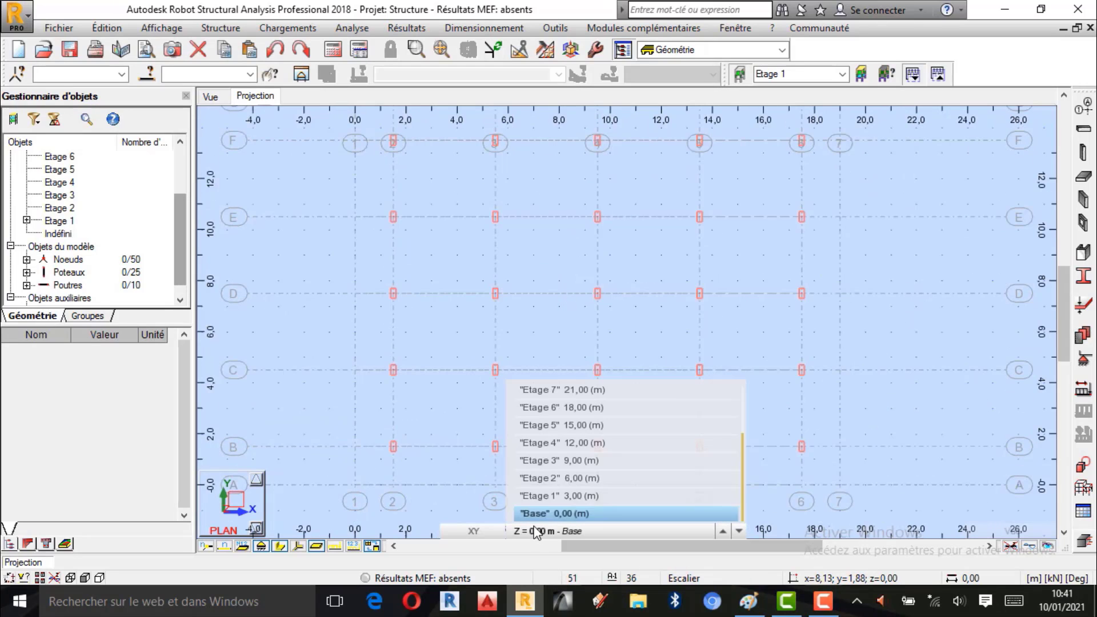
{"action": "left_click", "coordinate": [571, 496]}
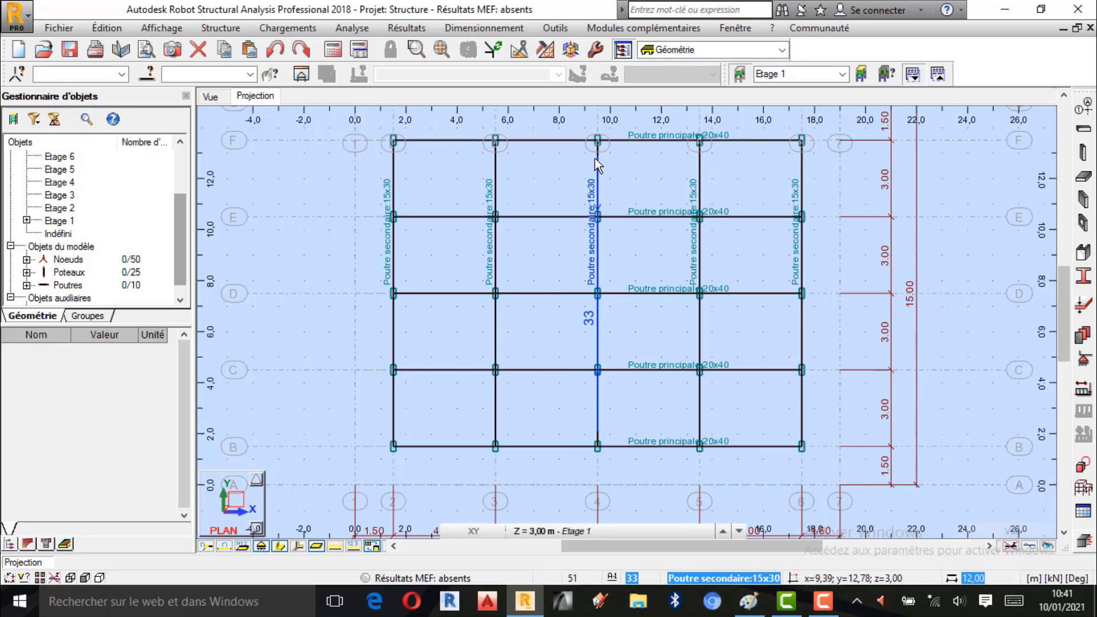
Step: Open the floor slab (Plancher) definition for Etage 1 and move its dialog clear of the beam grid
{"action": "scroll", "coordinate": [595, 159], "scroll_direction": "up", "scroll_amount": 1}
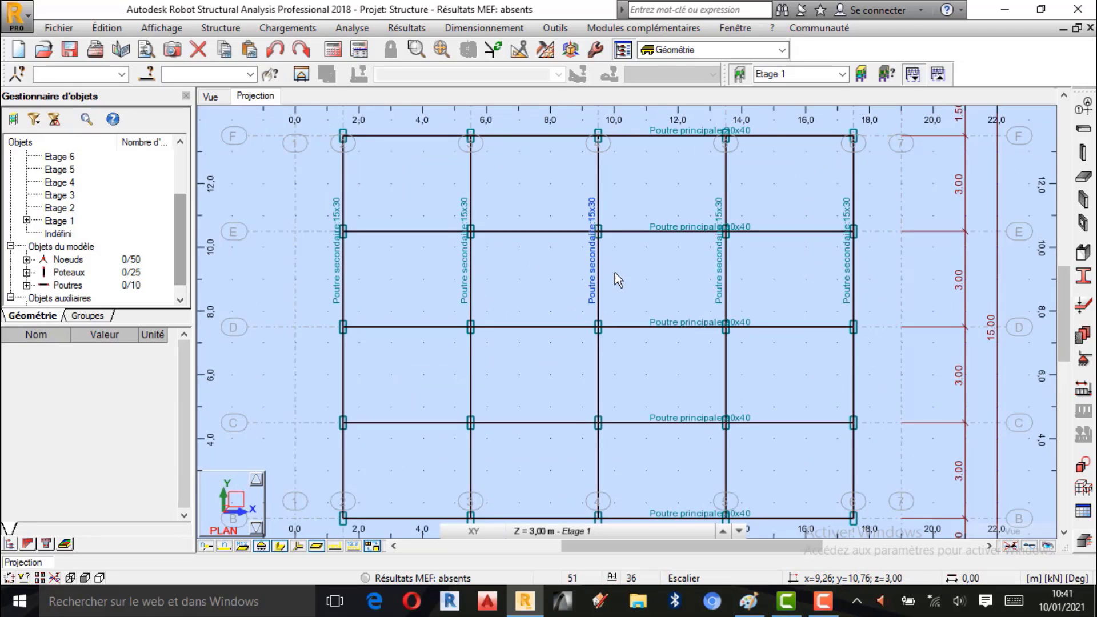
{"action": "left_click", "coordinate": [1084, 179]}
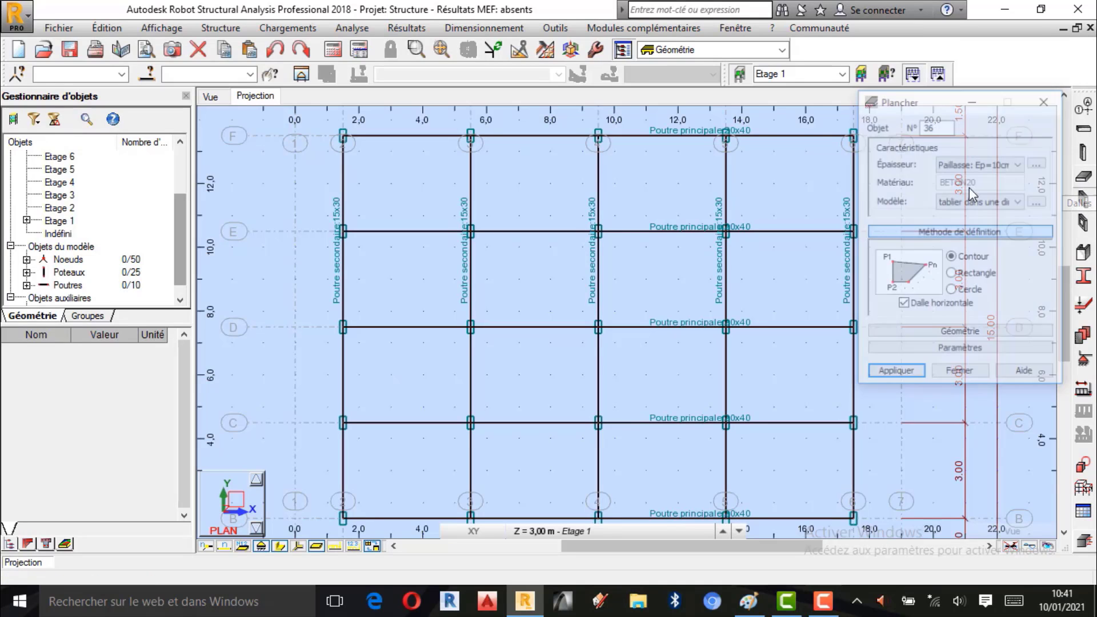
{"action": "left_click_drag", "start_coordinate": [938, 102], "coordinate": [100, 135]}
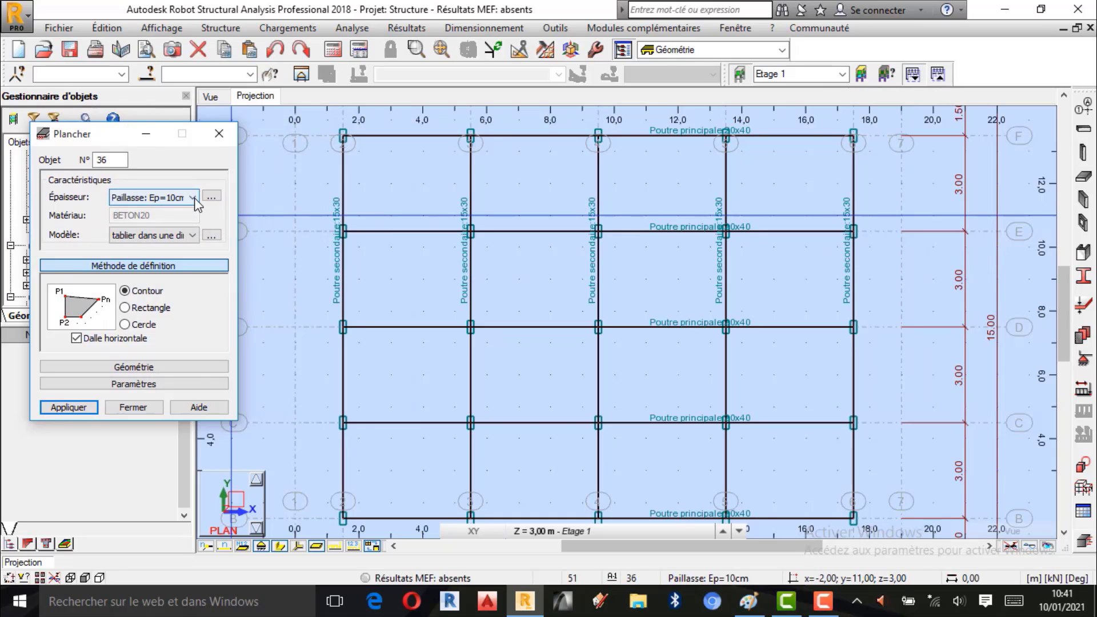
Step: Switch to Paint and handwrite the yellow note "D.H = 14cm" below the column section sketch
{"action": "left_click", "coordinate": [743, 601]}
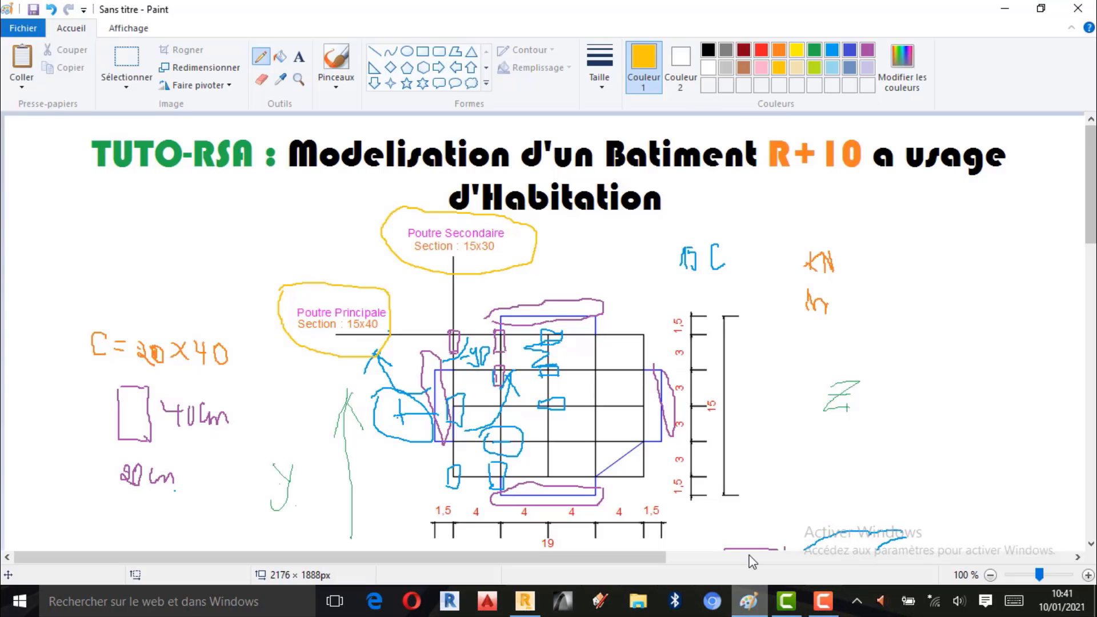
{"action": "scroll", "coordinate": [543, 295], "scroll_direction": "down", "scroll_amount": 2}
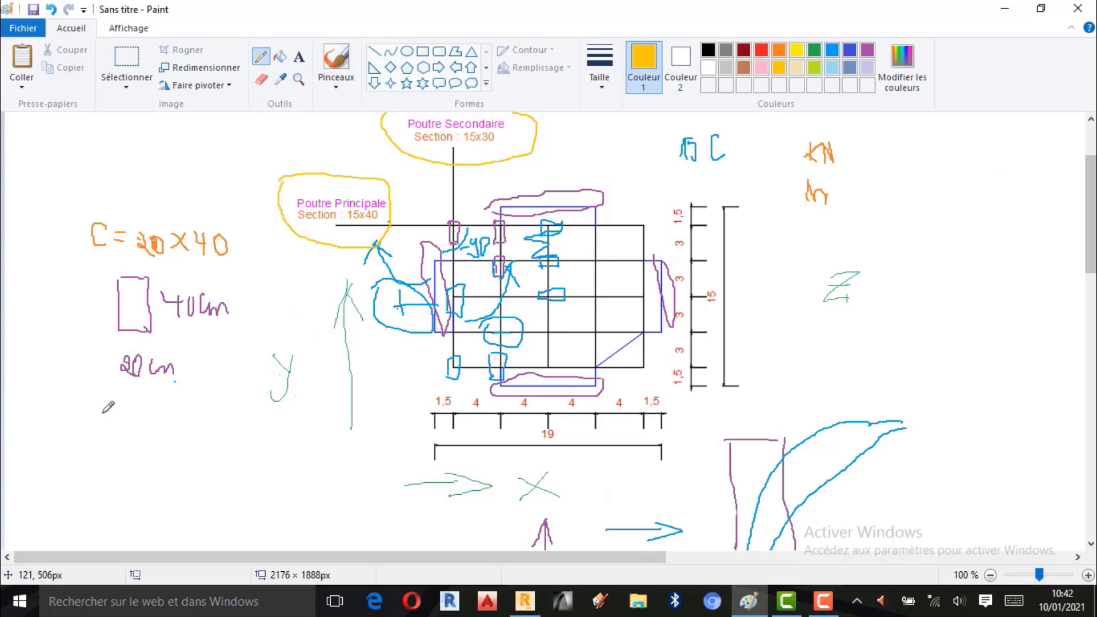
{"action": "mouse_move", "coordinate": [71, 408]}
{"action": "left_mouse_down"}
{"action": "mouse_move", "coordinate": [85, 437]}
{"action": "mouse_move", "coordinate": [53, 439]}
{"action": "left_mouse_up"}
{"action": "left_click", "coordinate": [93, 436]}
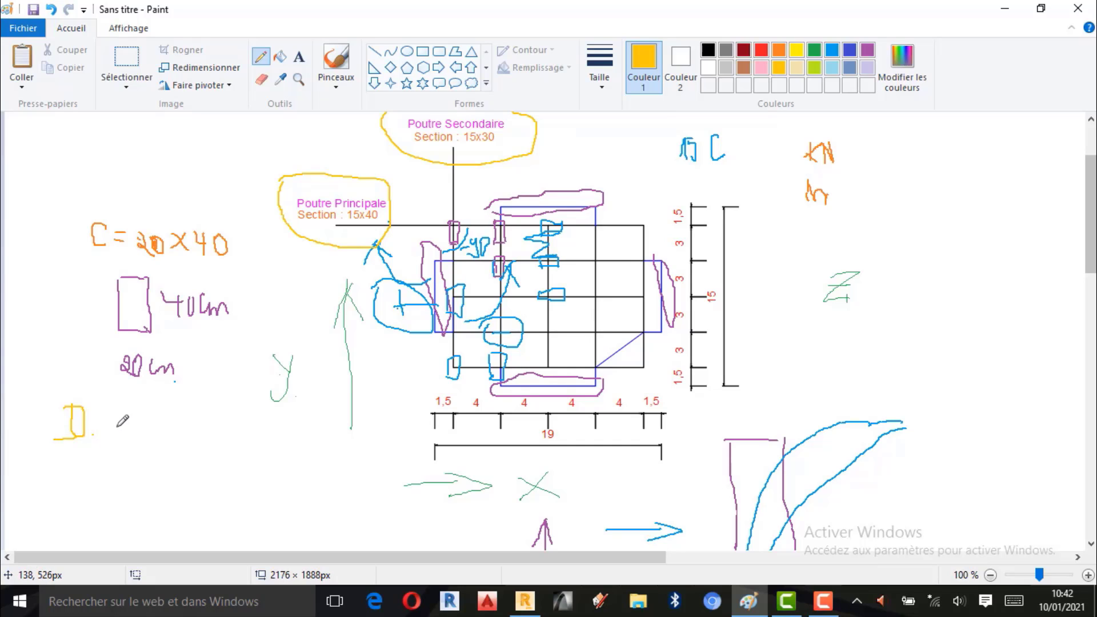
{"action": "mouse_move", "coordinate": [104, 415]}
{"action": "left_mouse_down"}
{"action": "mouse_move", "coordinate": [103, 437]}
{"action": "mouse_move", "coordinate": [158, 412]}
{"action": "mouse_move", "coordinate": [166, 433]}
{"action": "left_mouse_up"}
{"action": "left_click_drag", "start_coordinate": [170, 412], "coordinate": [170, 417]}
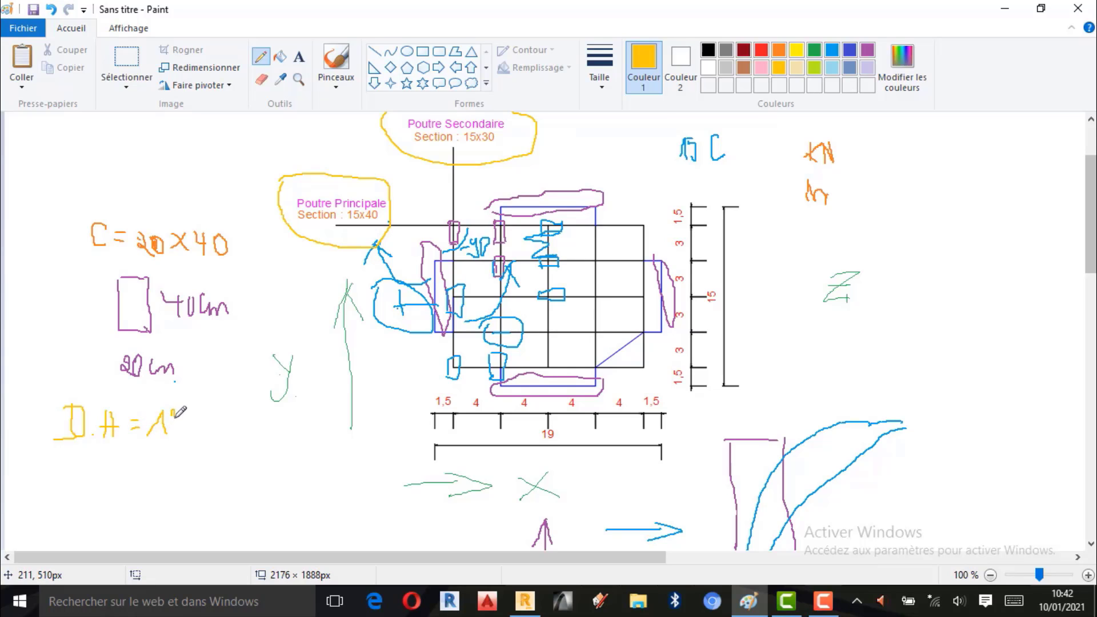
{"action": "mouse_move", "coordinate": [179, 407]}
{"action": "left_mouse_down"}
{"action": "mouse_move", "coordinate": [178, 438]}
{"action": "mouse_move", "coordinate": [211, 417]}
{"action": "mouse_move", "coordinate": [224, 435]}
{"action": "left_mouse_up"}
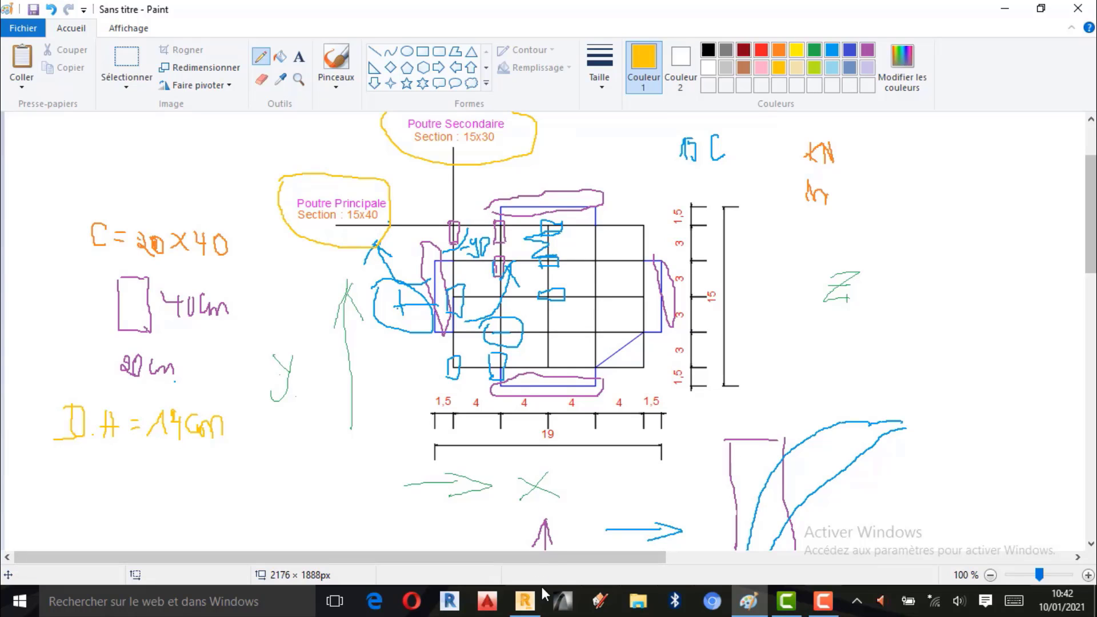
Step: Switch back to Robot Structural Analysis and define a new uniform slab thickness of 14 cm
{"action": "left_click", "coordinate": [525, 601]}
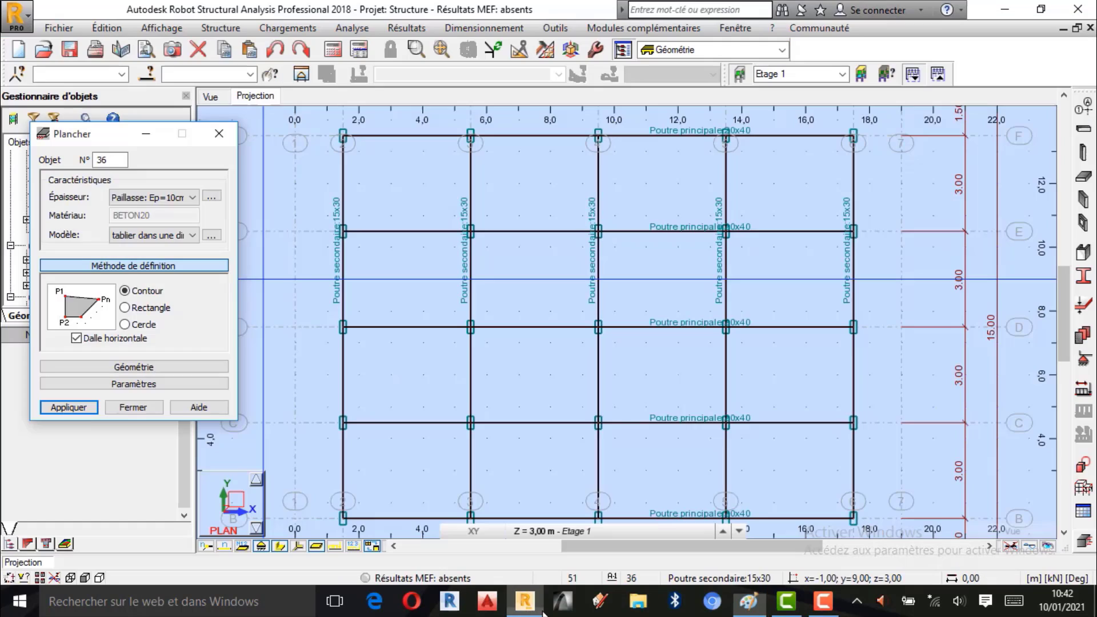
{"action": "left_click", "coordinate": [212, 197]}
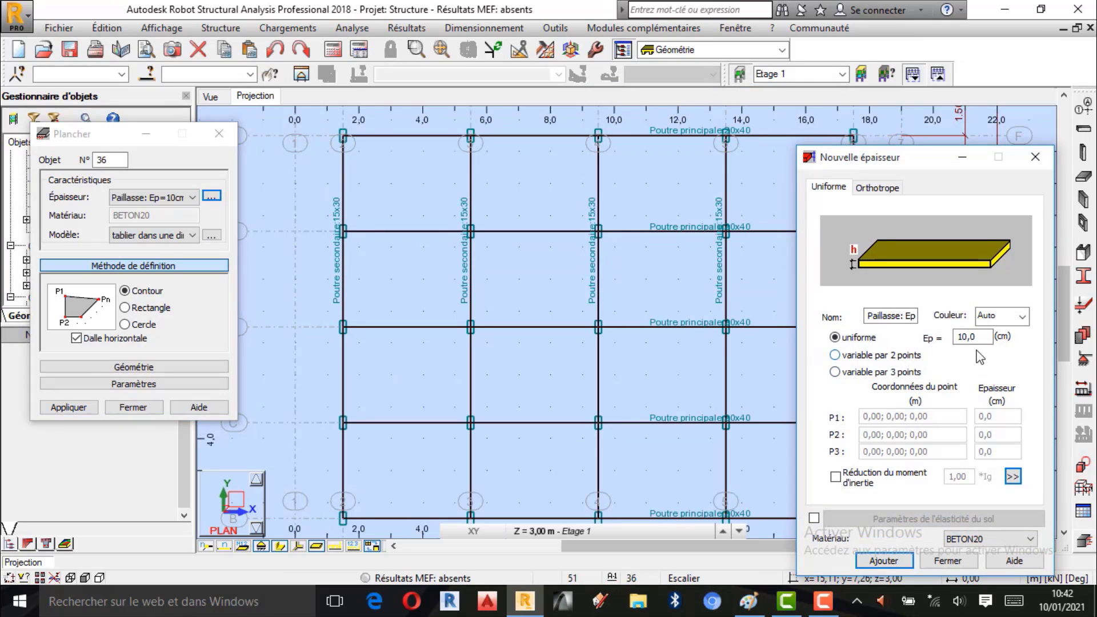
{"action": "double_click", "coordinate": [973, 337]}
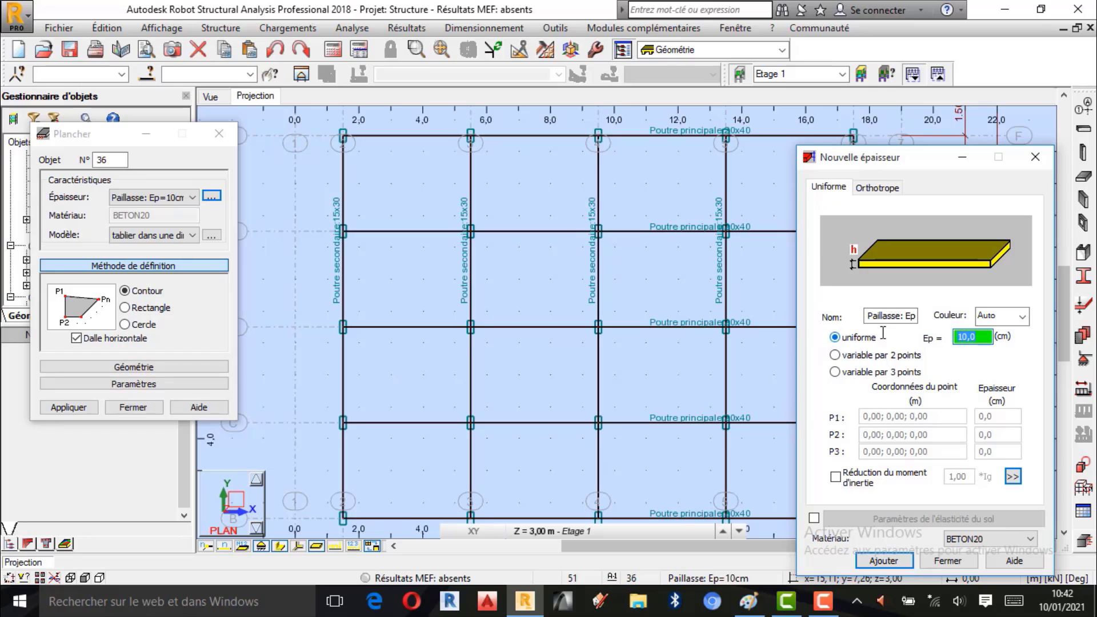
Step: Name the new thickness "Dalle d'habitation: Ep=14cm" and check the full name
{"action": "left_click", "coordinate": [908, 316]}
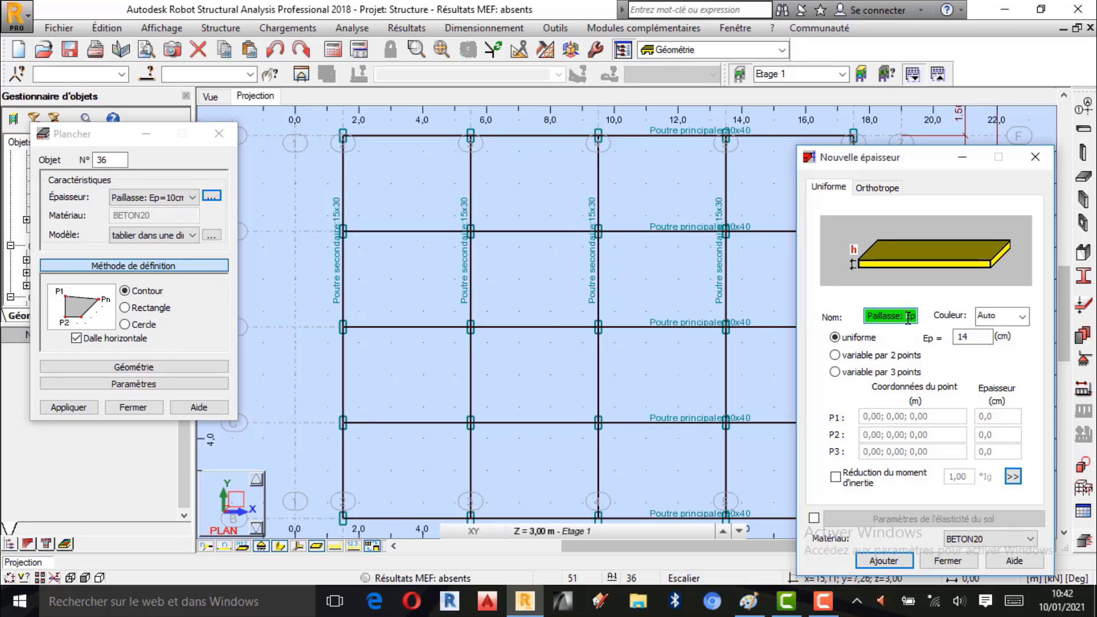
{"action": "left_click_drag", "start_coordinate": [909, 319], "coordinate": [908, 319]}
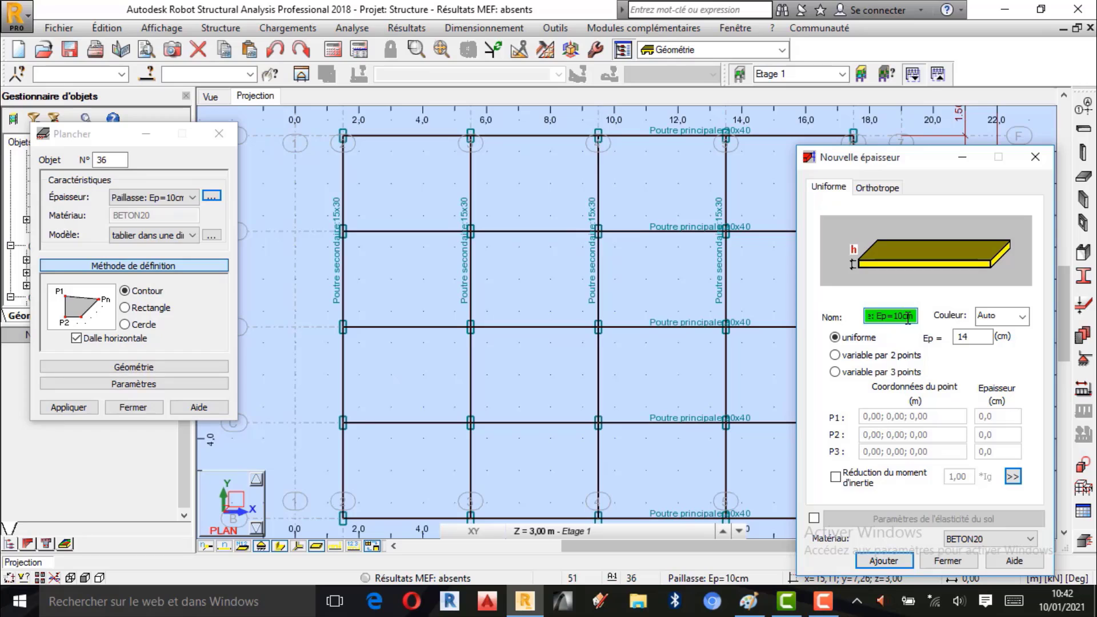
{"action": "key", "text": "BackSpace"}
{"action": "key", "text": "BackSpace"}
{"action": "type", "text": "Da"}
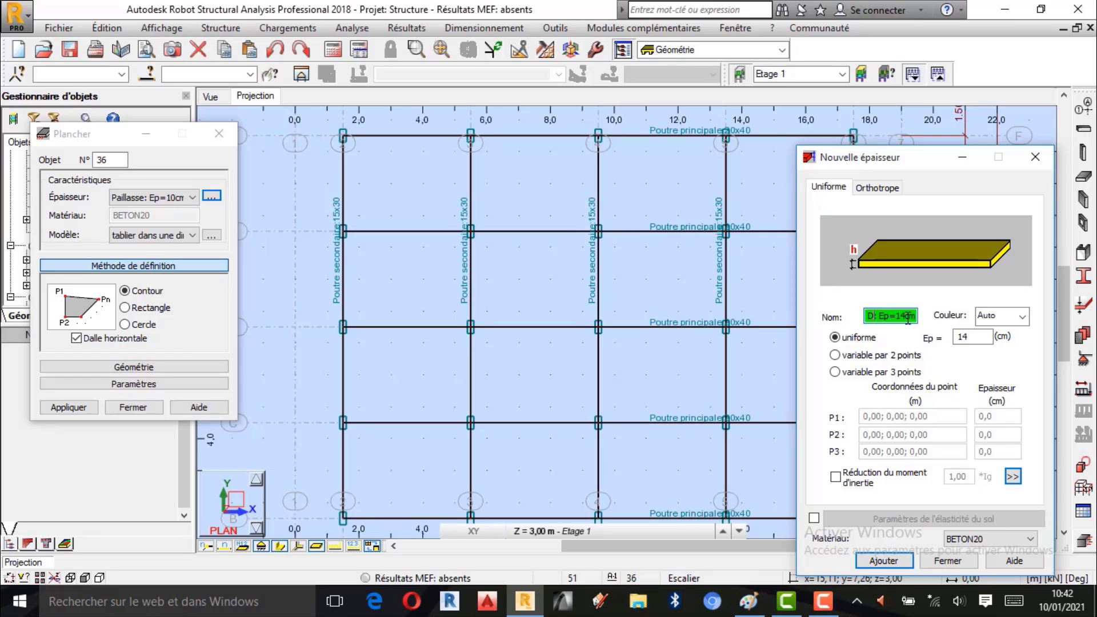
{"action": "type", "text": "lle "}
{"action": "type", "text": "d'hab"}
{"action": "type", "text": "itat"}
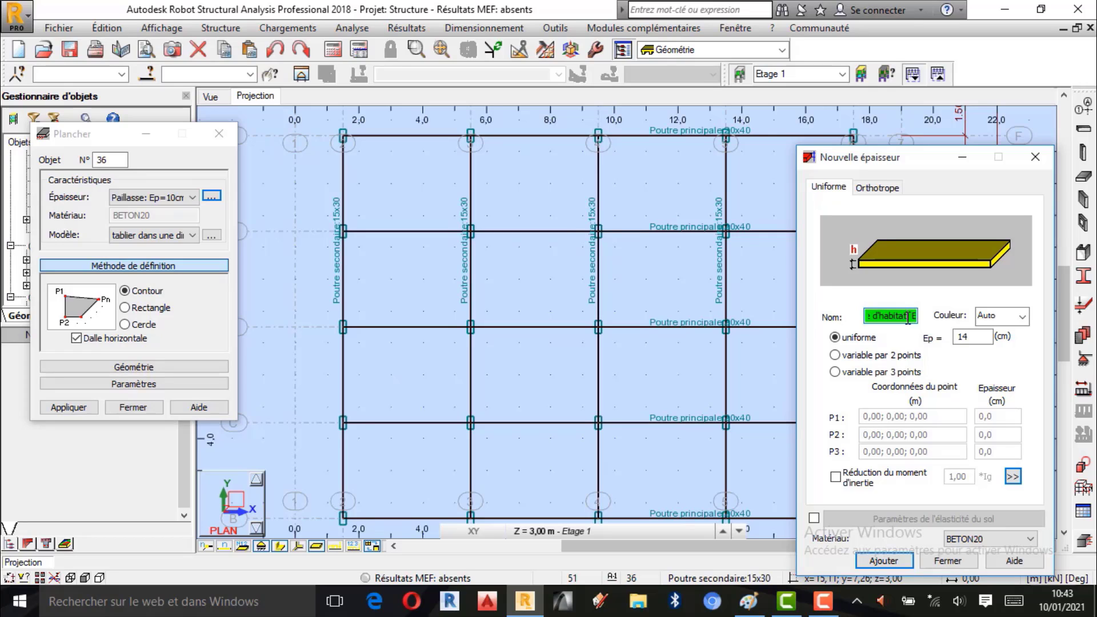
{"action": "type", "text": "ion"}
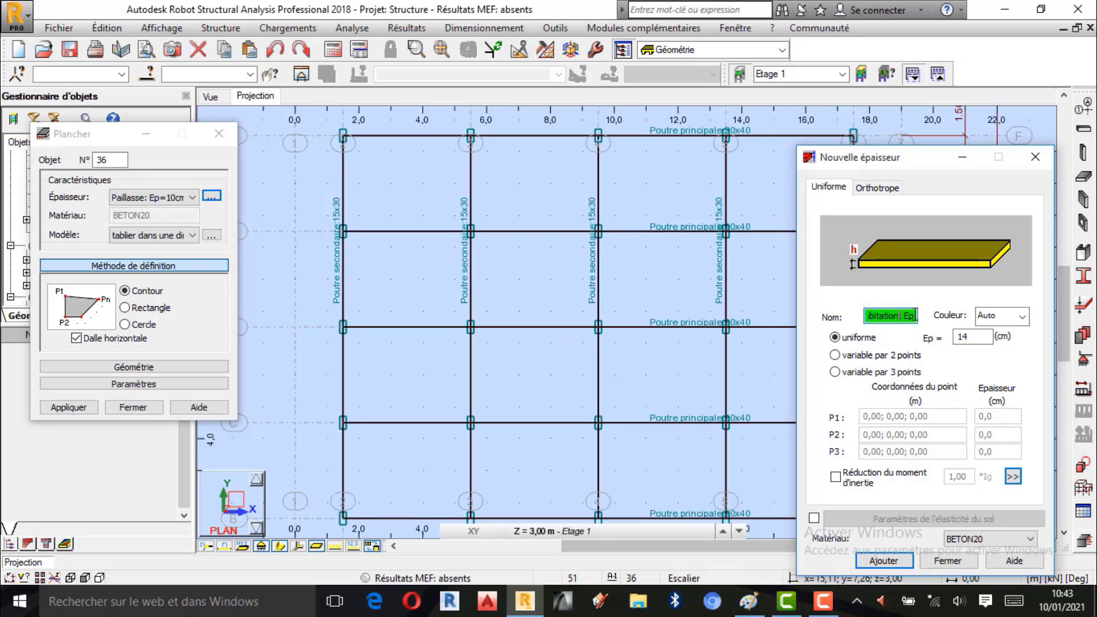
{"action": "key", "text": "Home"}
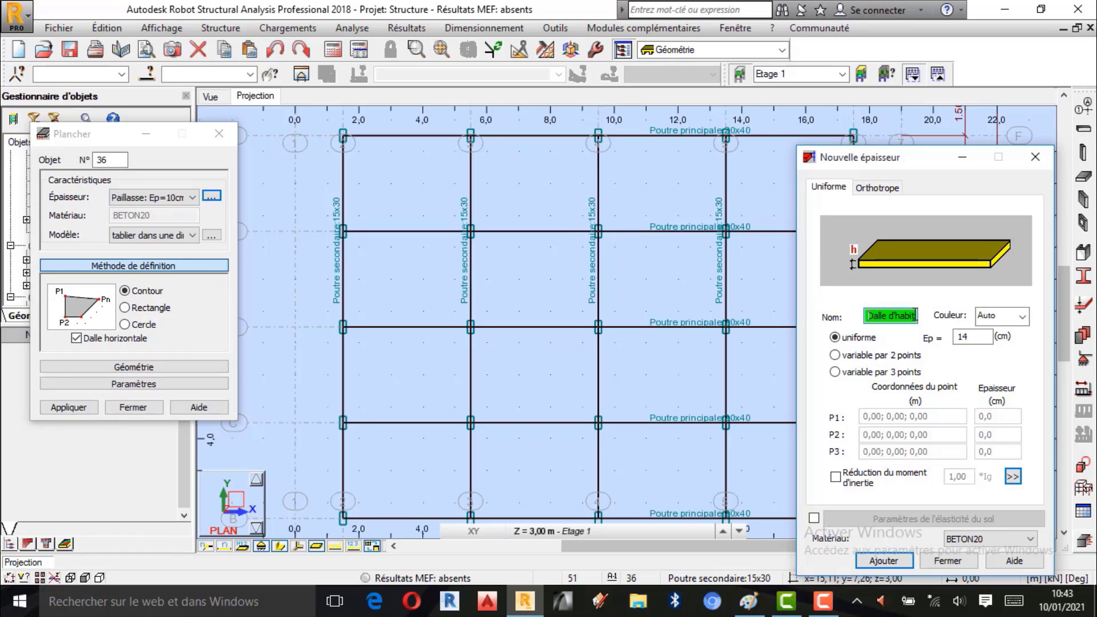
{"action": "key", "text": "End"}
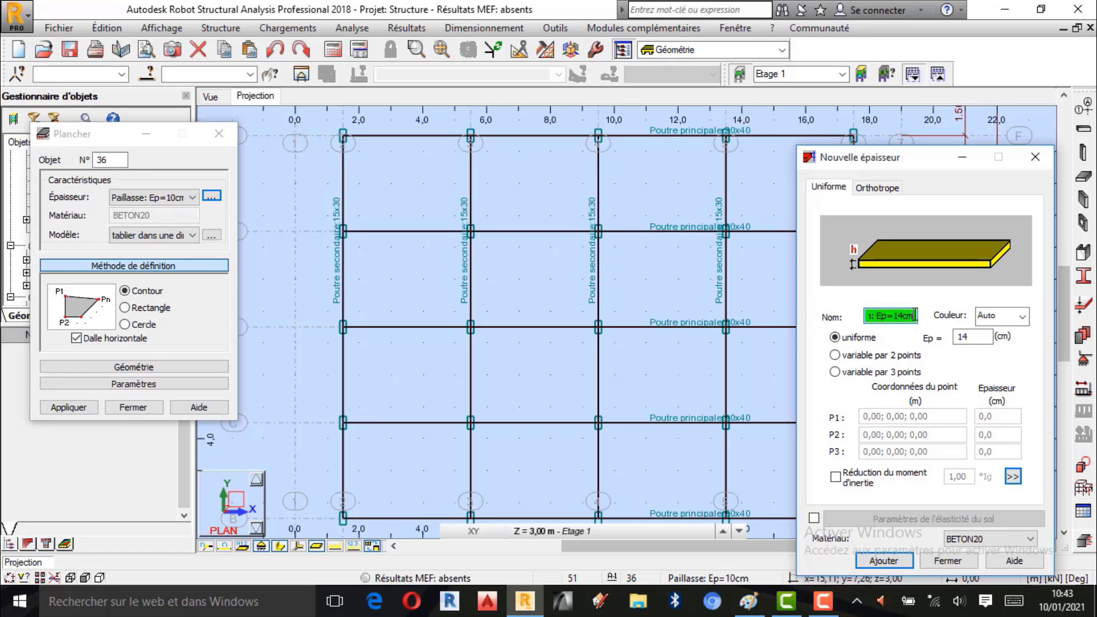
Step: Set the colour of the new slab thickness to turquoise
{"action": "left_click", "coordinate": [1021, 316]}
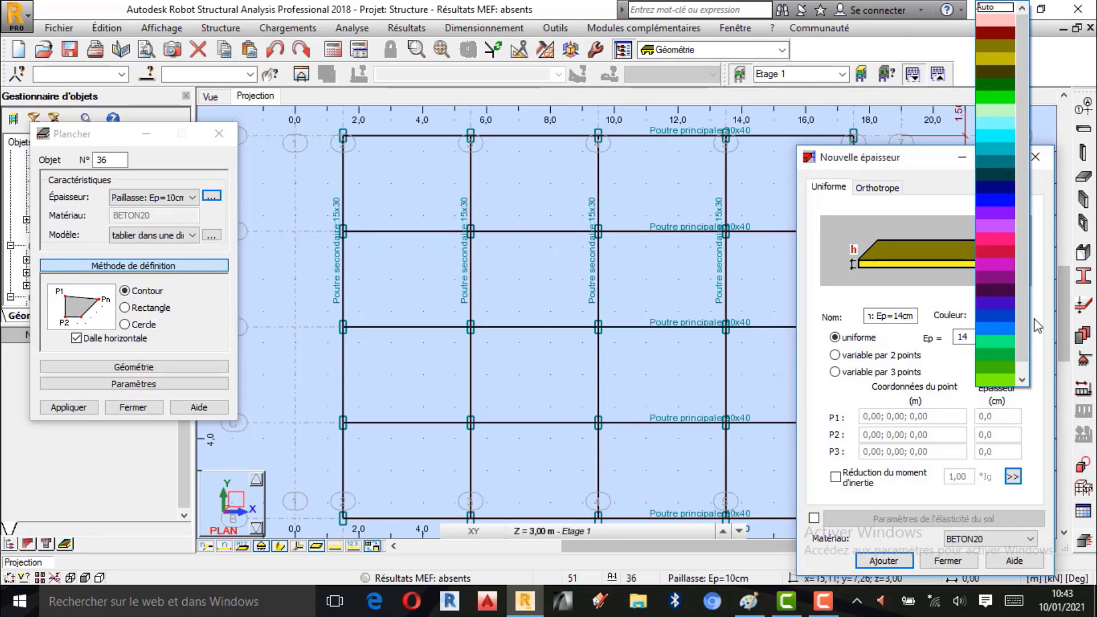
{"action": "left_click", "coordinate": [997, 63]}
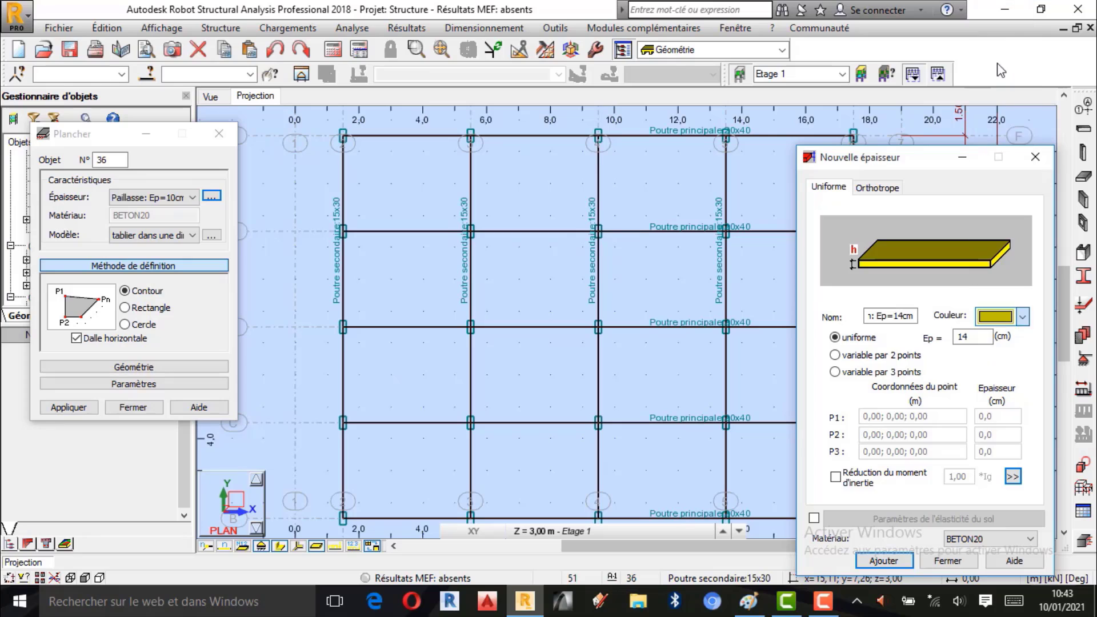
{"action": "left_click", "coordinate": [1023, 317]}
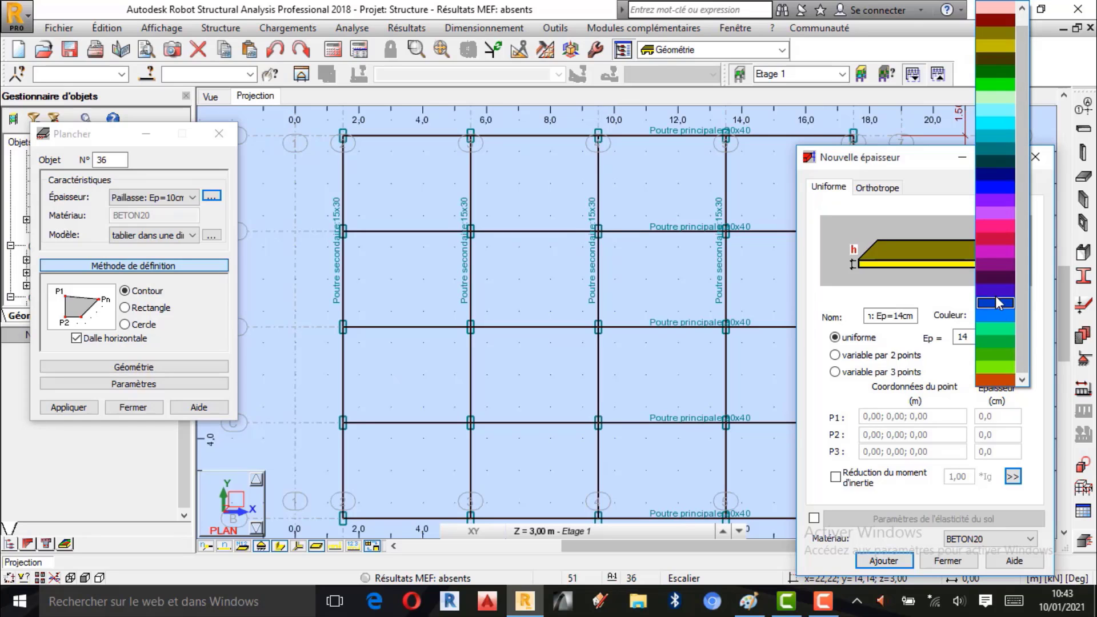
{"action": "left_click", "coordinate": [1008, 143]}
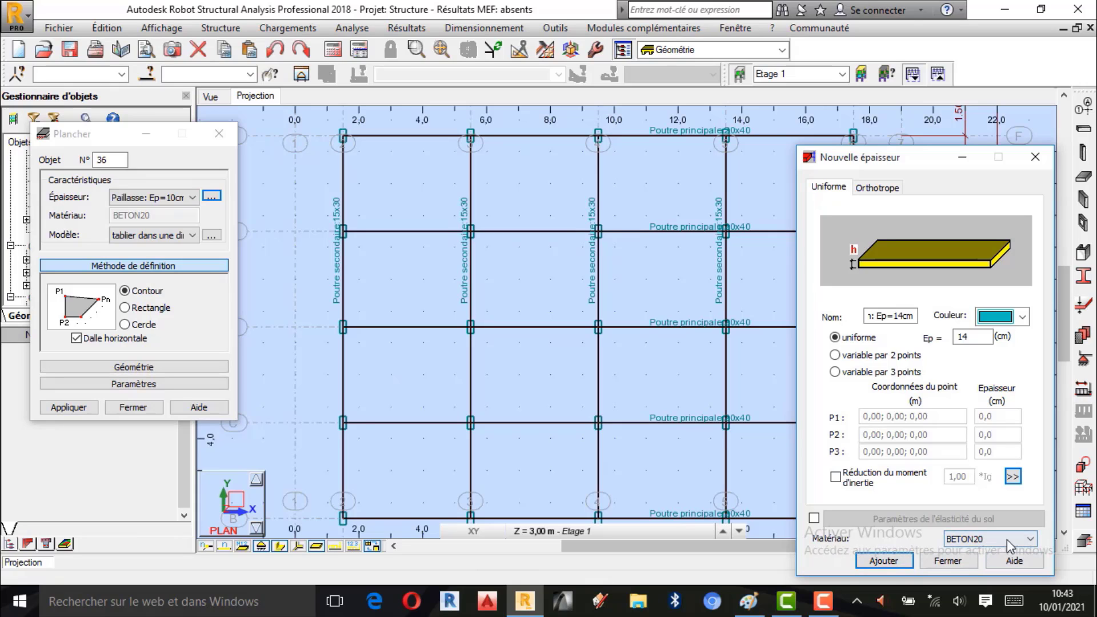
Step: Check the available materials, keep BETON20 and add the new thickness to the project
{"action": "left_click", "coordinate": [1030, 539]}
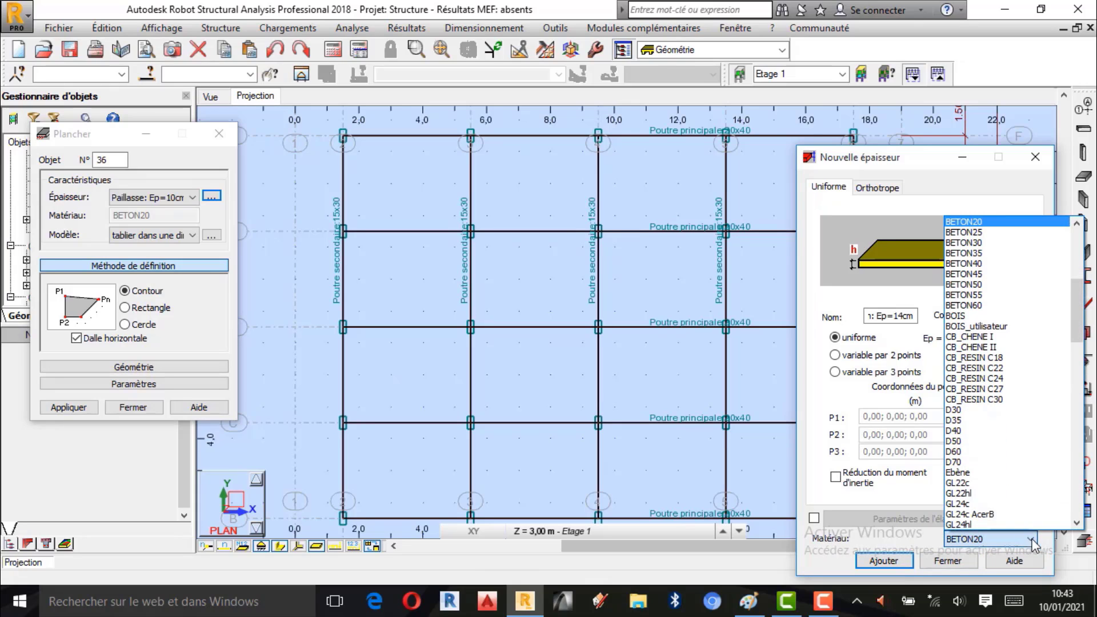
{"action": "left_click", "coordinate": [1035, 543]}
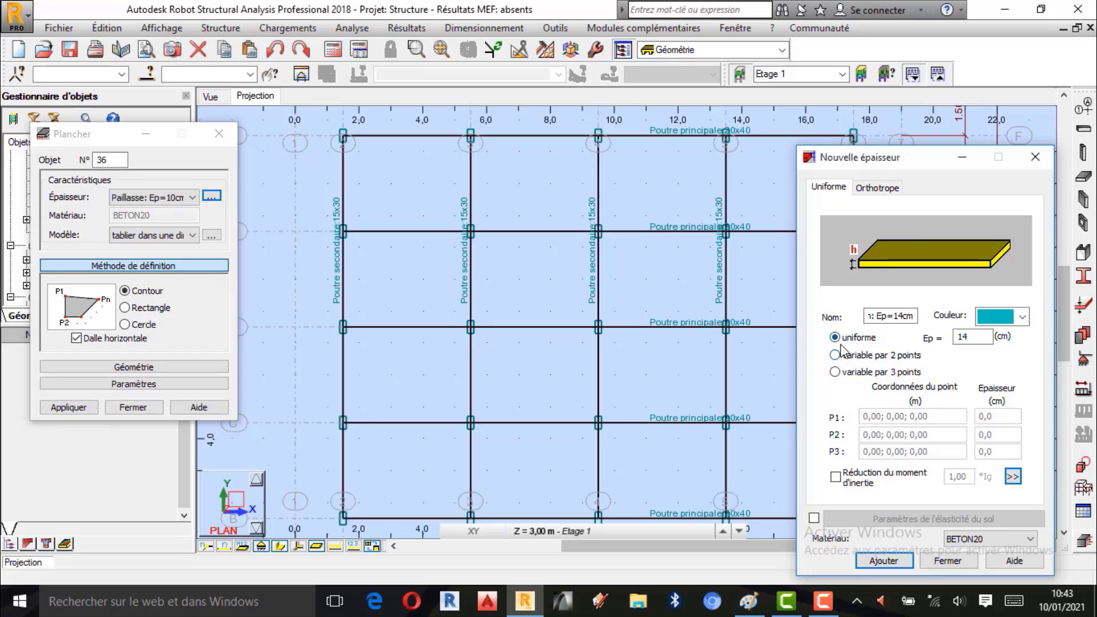
{"action": "left_click", "coordinate": [888, 561]}
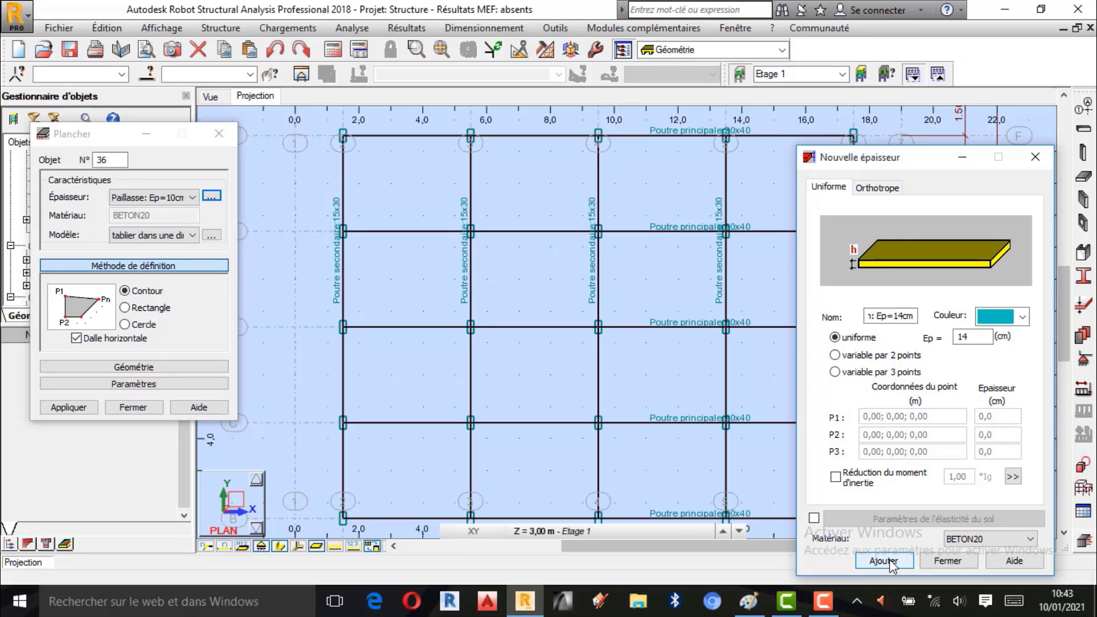
Step: Close the thickness definition and assign the "Dalle d'habitation: Ep=14cm" thickness to the new floor slab
{"action": "left_click", "coordinate": [948, 561]}
{"action": "scroll", "coordinate": [652, 366], "scroll_direction": "down", "scroll_amount": 2}
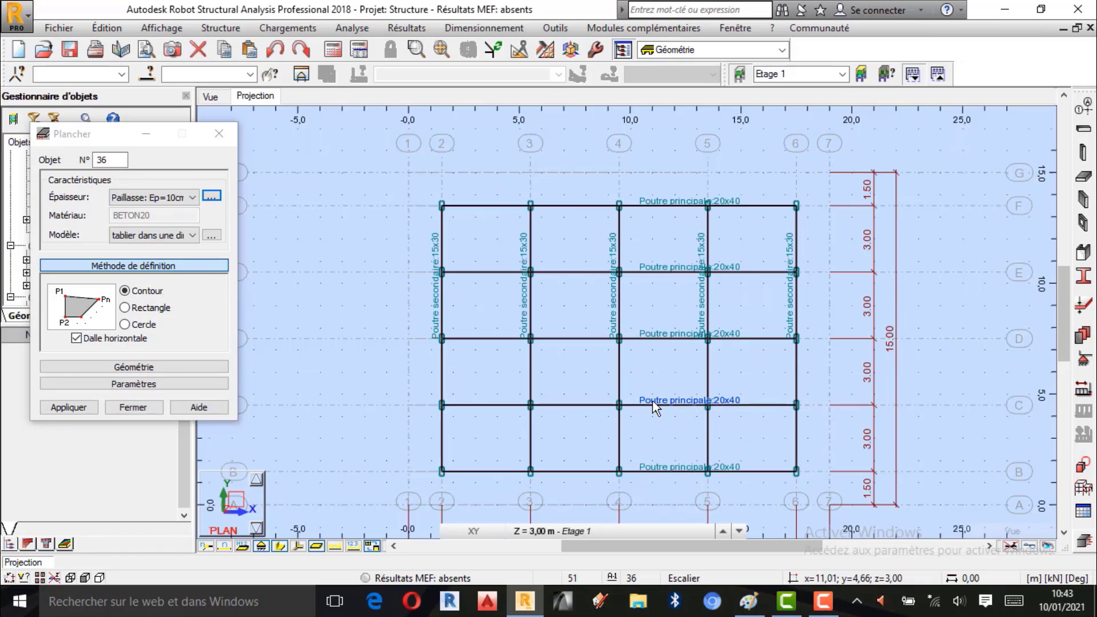
{"action": "scroll", "coordinate": [655, 452], "scroll_direction": "up", "scroll_amount": 1}
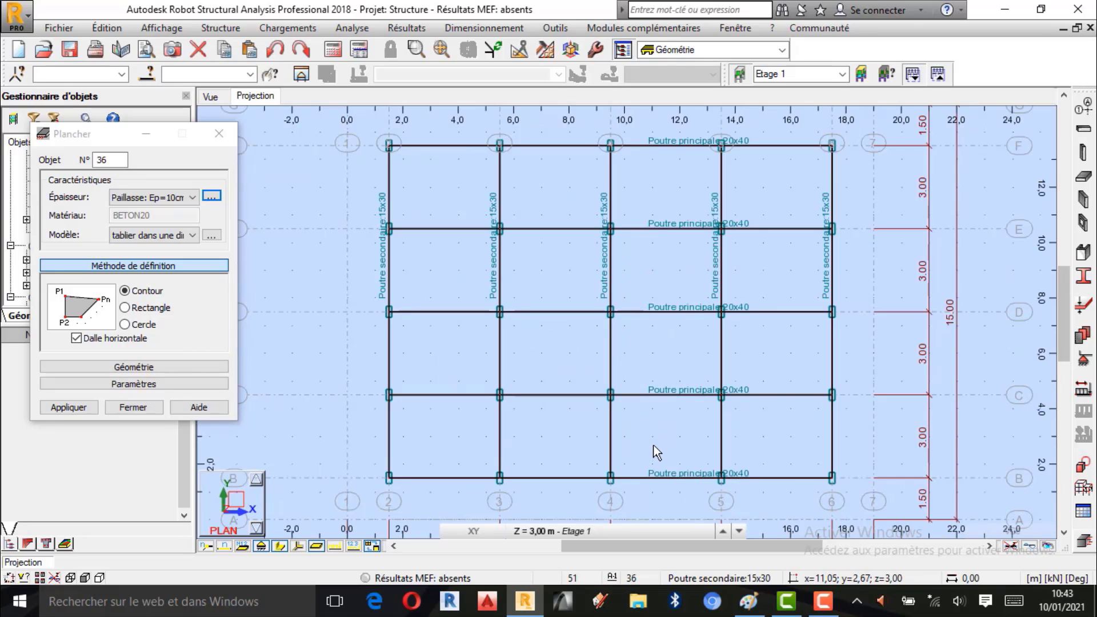
{"action": "left_click", "coordinate": [194, 197]}
{"action": "left_click", "coordinate": [154, 232]}
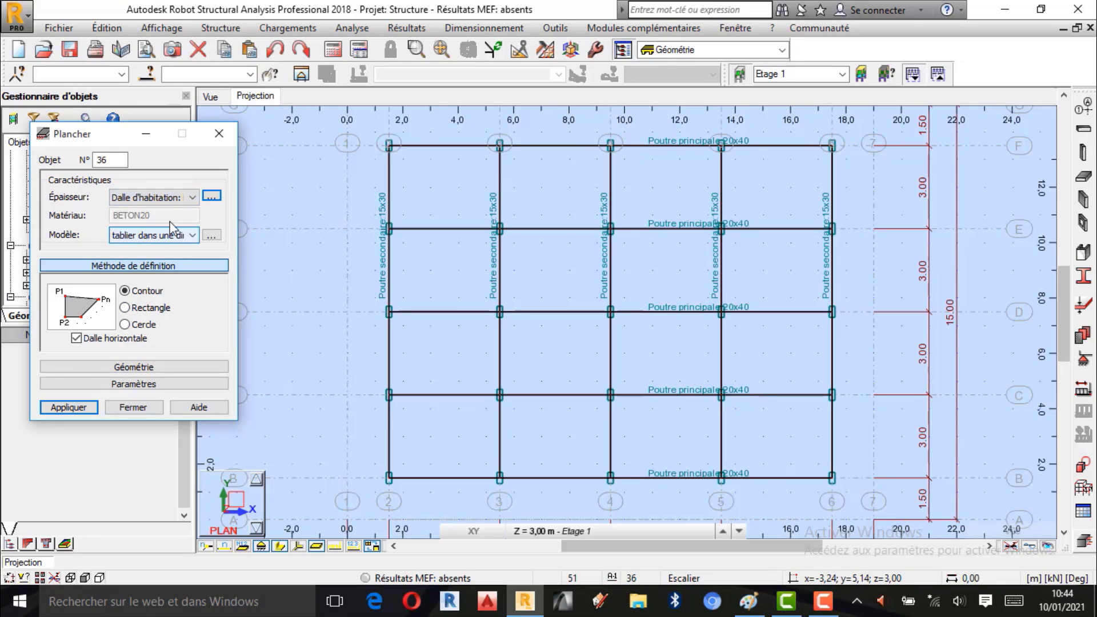
{"action": "left_click", "coordinate": [168, 197]}
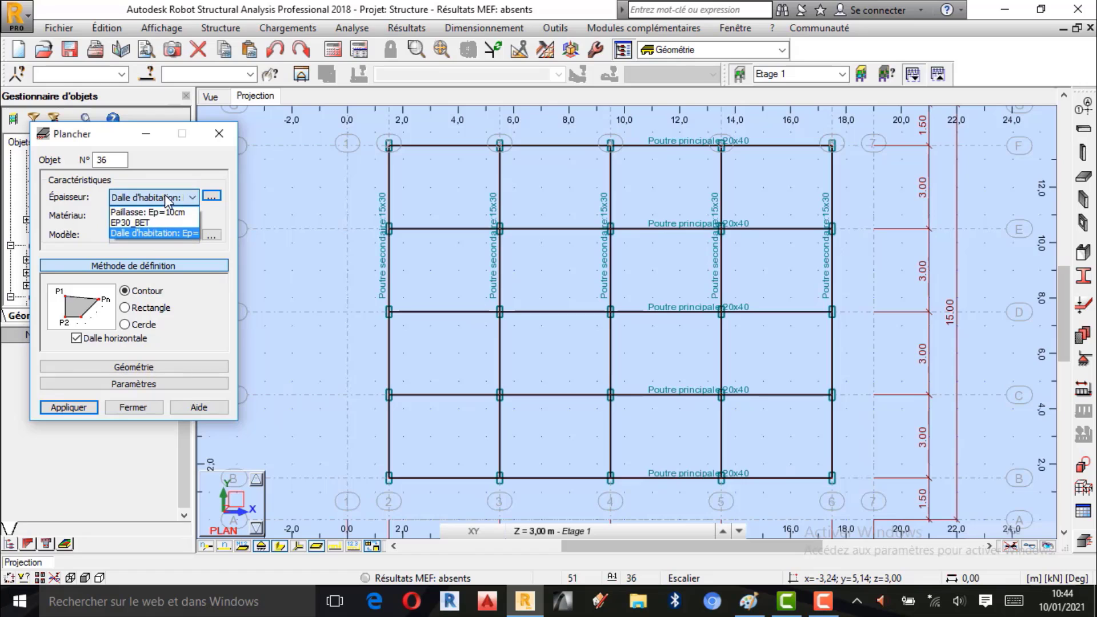
{"action": "left_click", "coordinate": [192, 234]}
Step: Reopen the habitation slab's thickness definition, check its full name and close it without changes
{"action": "left_click", "coordinate": [211, 196]}
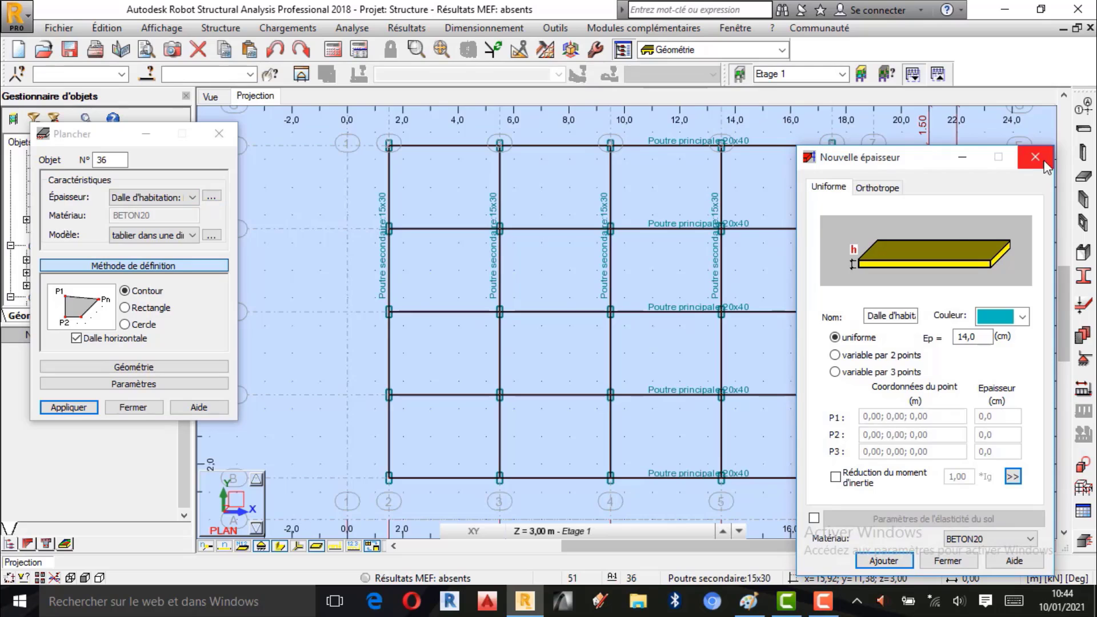
{"action": "double_click", "coordinate": [896, 316]}
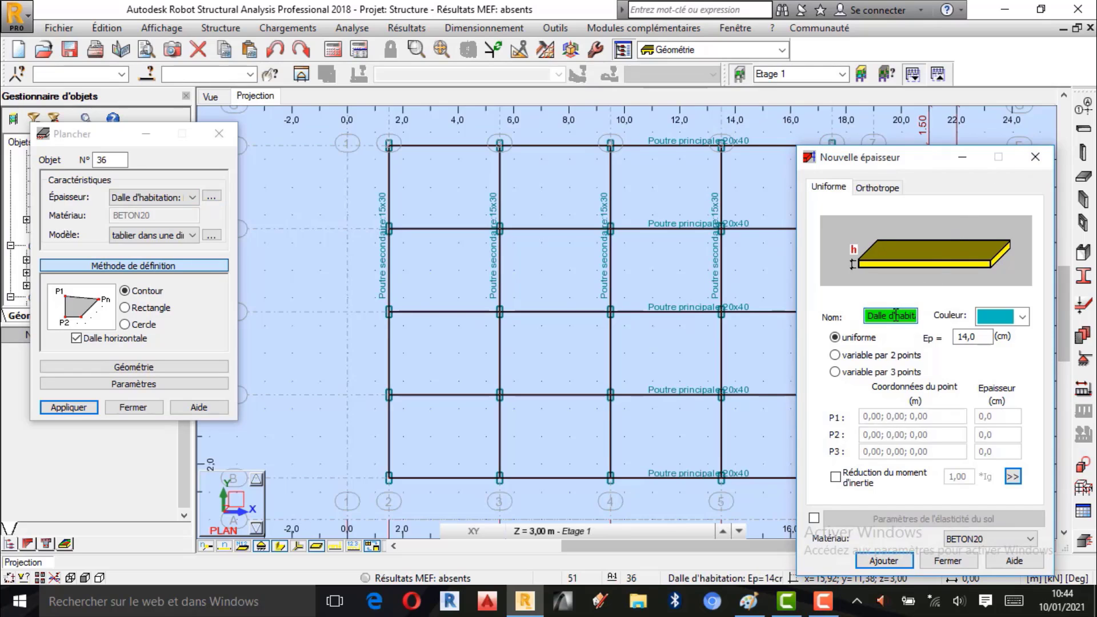
{"action": "key", "text": "End"}
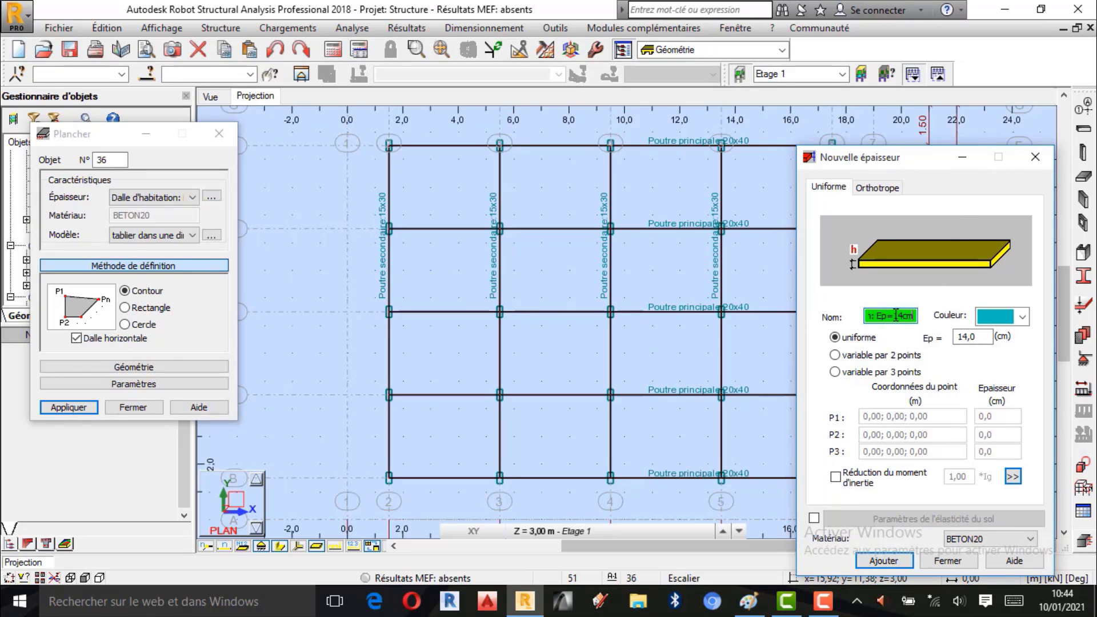
{"action": "left_click", "coordinate": [1036, 158]}
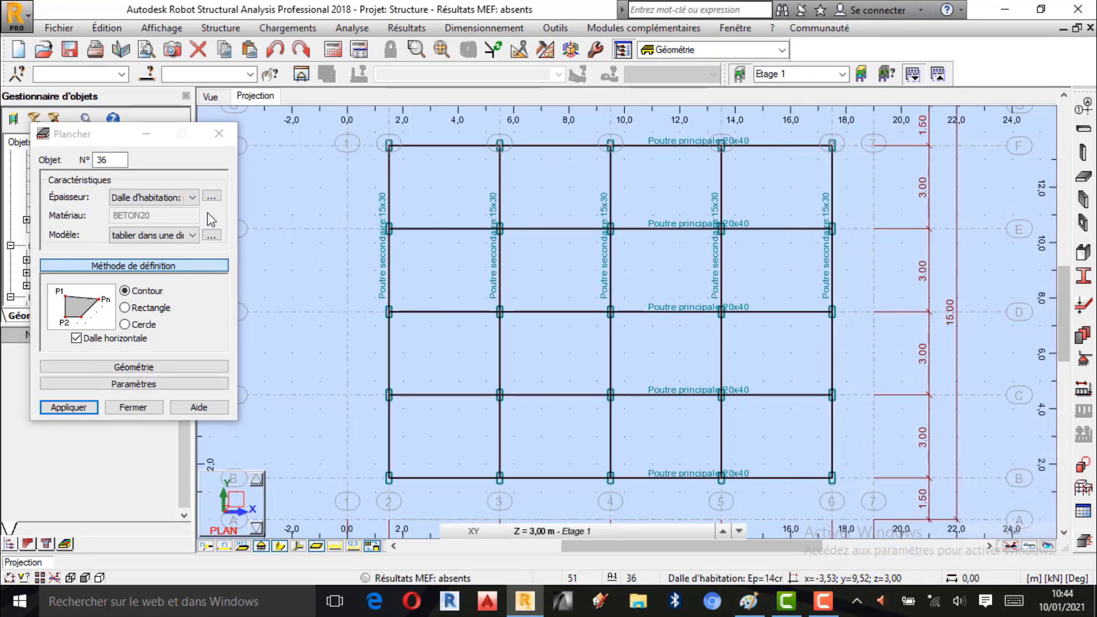
Step: Keep the "Dalle d'habitation" thickness, set the definition method to rectangle and model the slab between axes 2–3 and E–F
{"action": "left_click", "coordinate": [172, 197]}
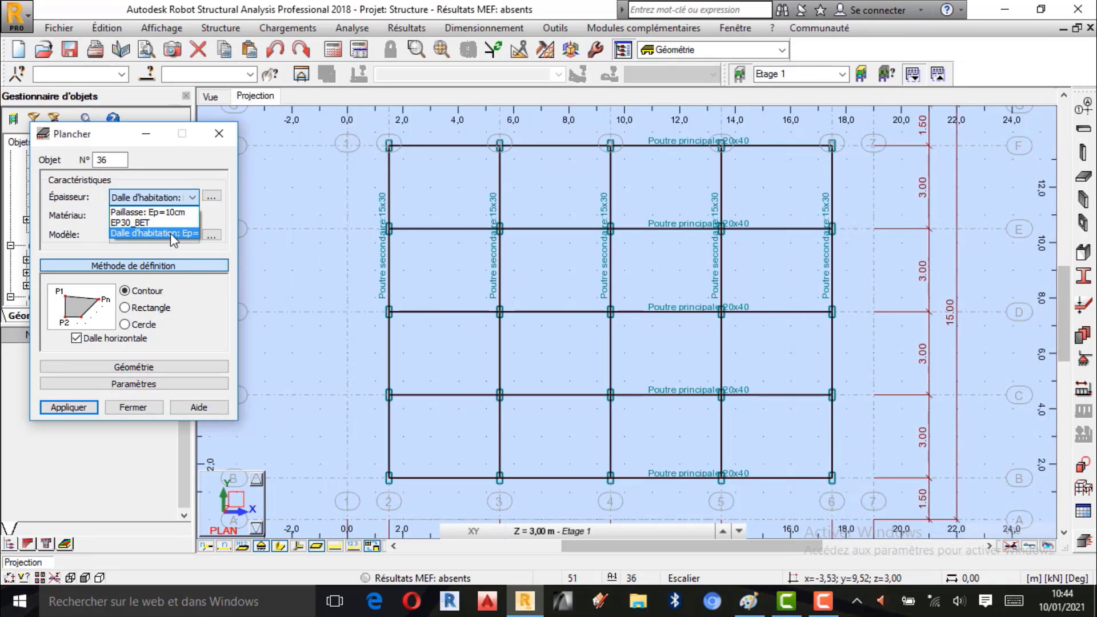
{"action": "left_click", "coordinate": [170, 233]}
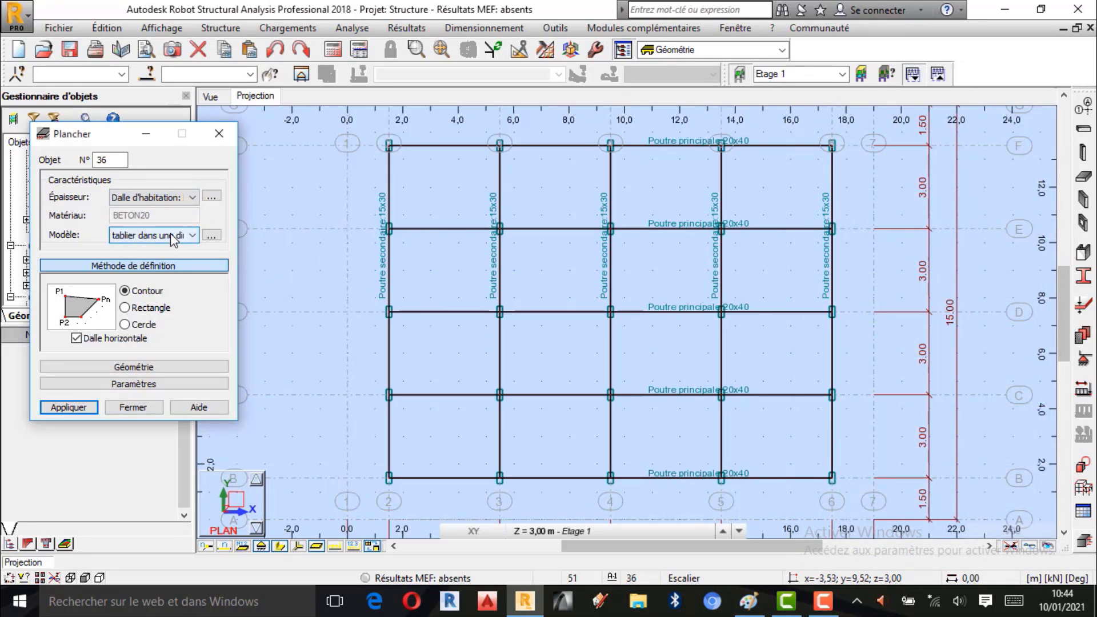
{"action": "left_click", "coordinate": [124, 308]}
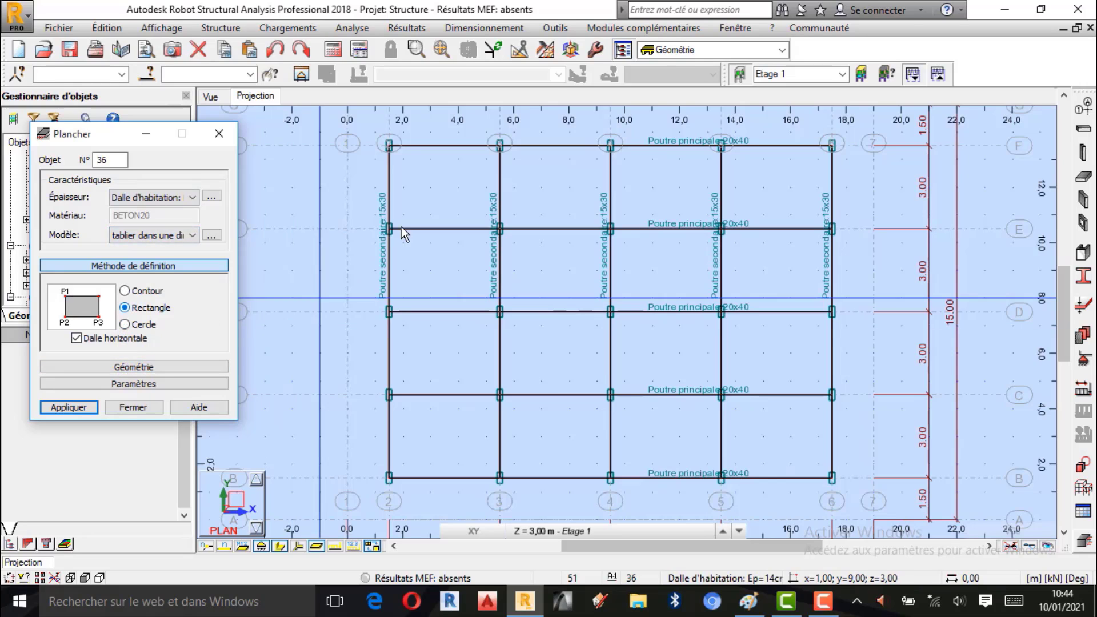
{"action": "scroll", "coordinate": [455, 143], "scroll_direction": "up", "scroll_amount": 1}
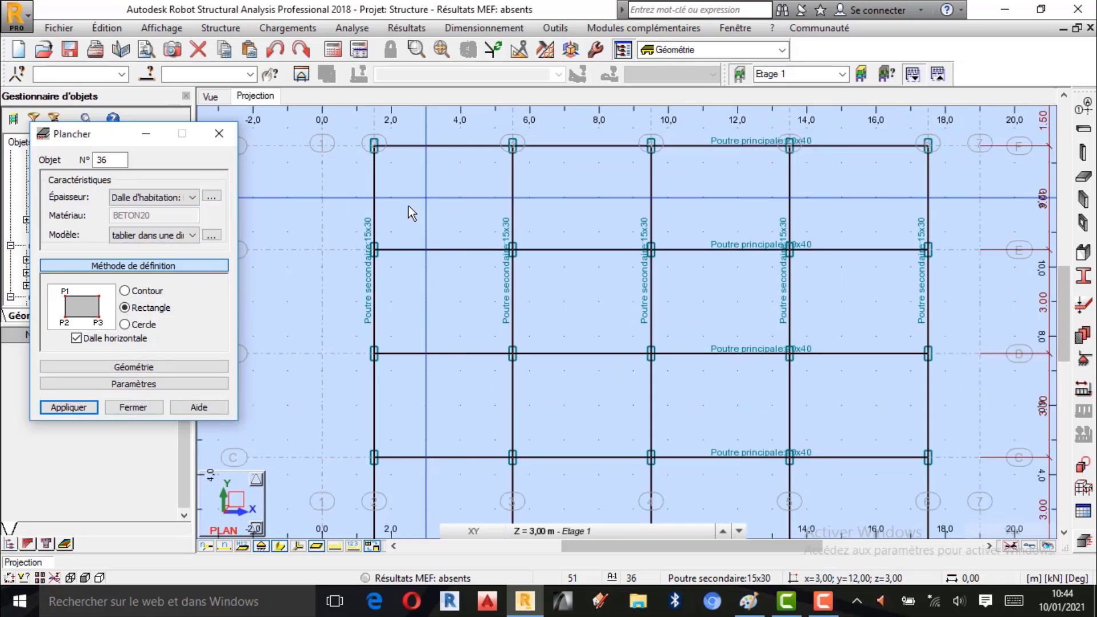
{"action": "scroll", "coordinate": [377, 152], "scroll_direction": "up", "scroll_amount": 1}
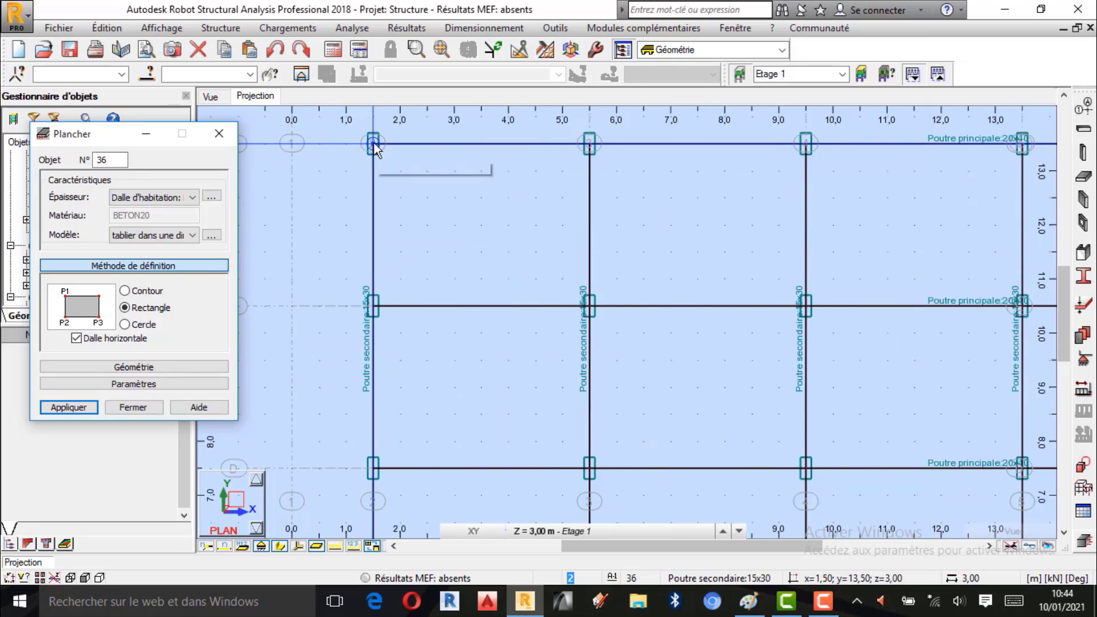
{"action": "left_click", "coordinate": [374, 143]}
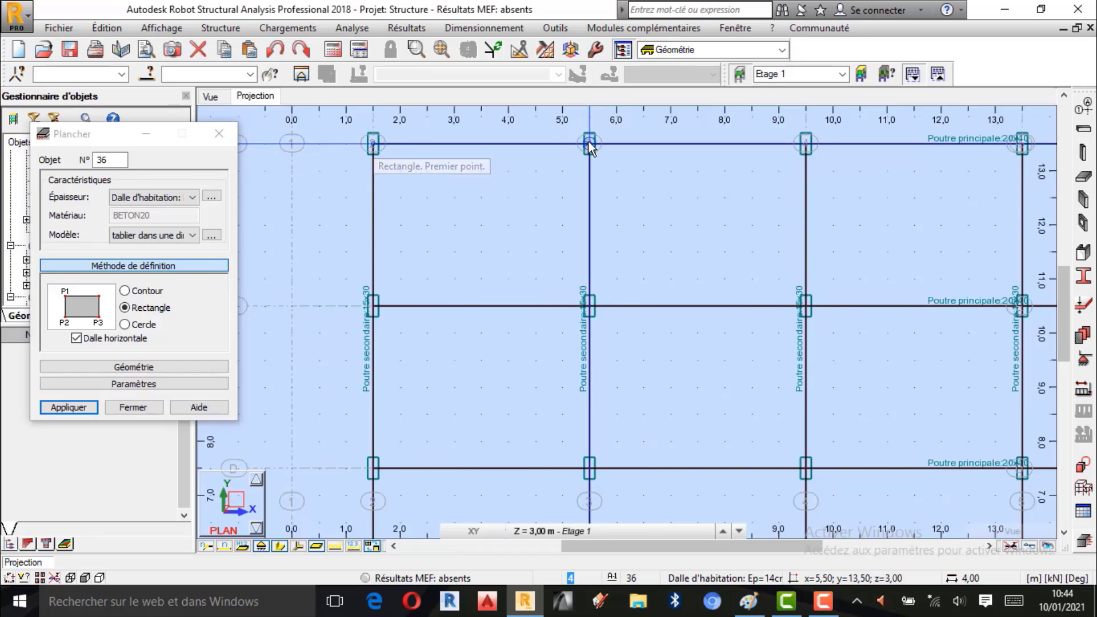
{"action": "left_click", "coordinate": [590, 303]}
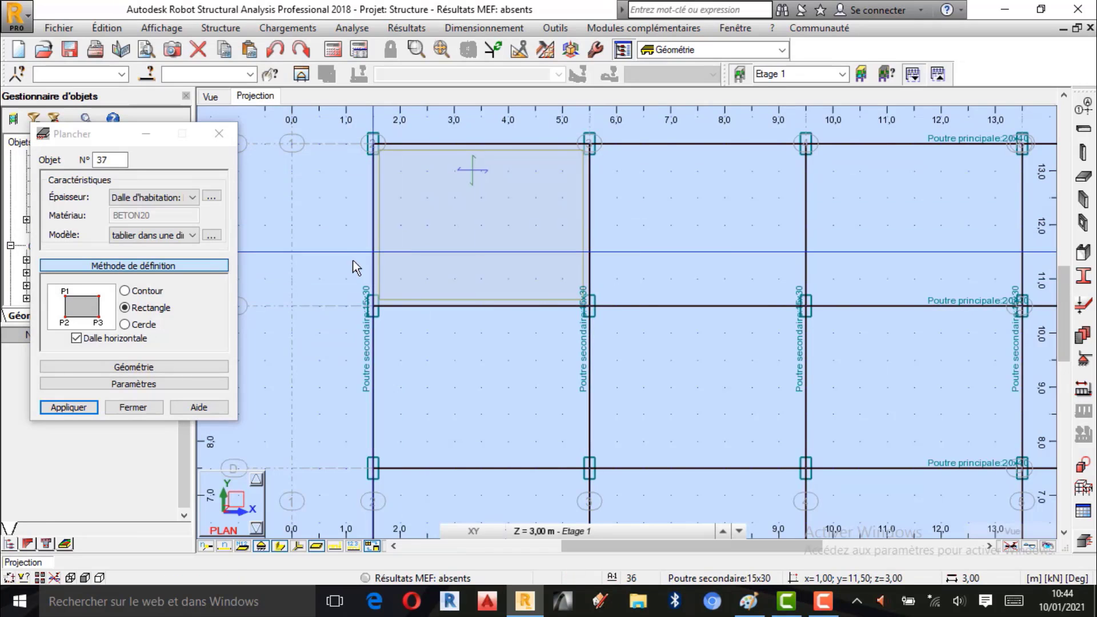
Step: Model three rectangular slabs in the remaining bays of row E–F, between axes 3 and 6
{"action": "scroll", "coordinate": [583, 179], "scroll_direction": "down", "scroll_amount": 1}
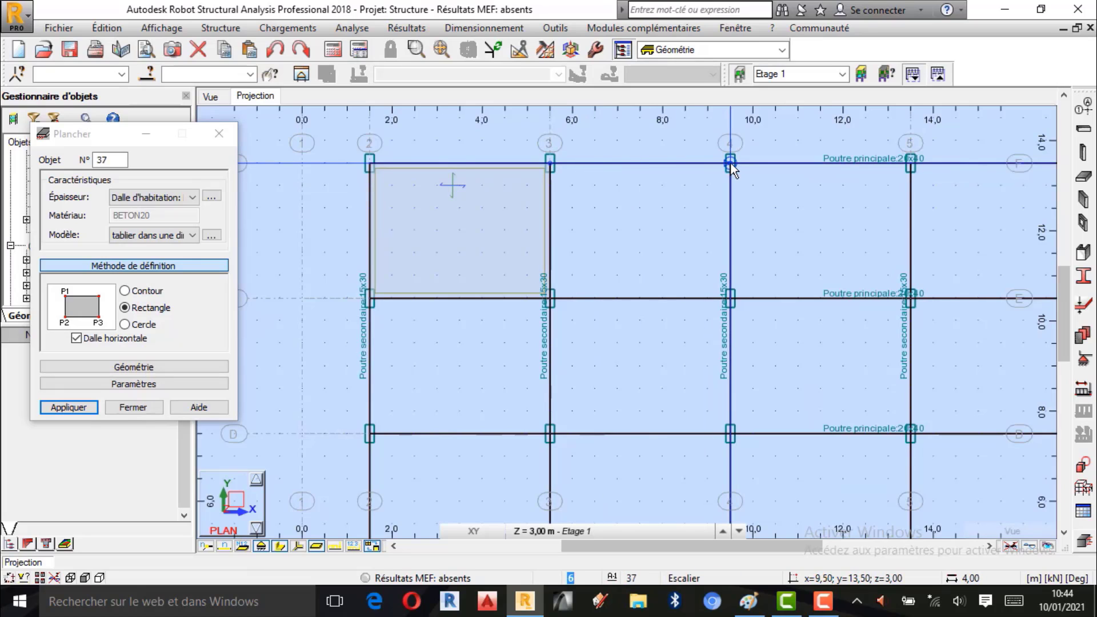
{"action": "left_click", "coordinate": [726, 297]}
{"action": "scroll", "coordinate": [383, 202], "scroll_direction": "down", "scroll_amount": 2}
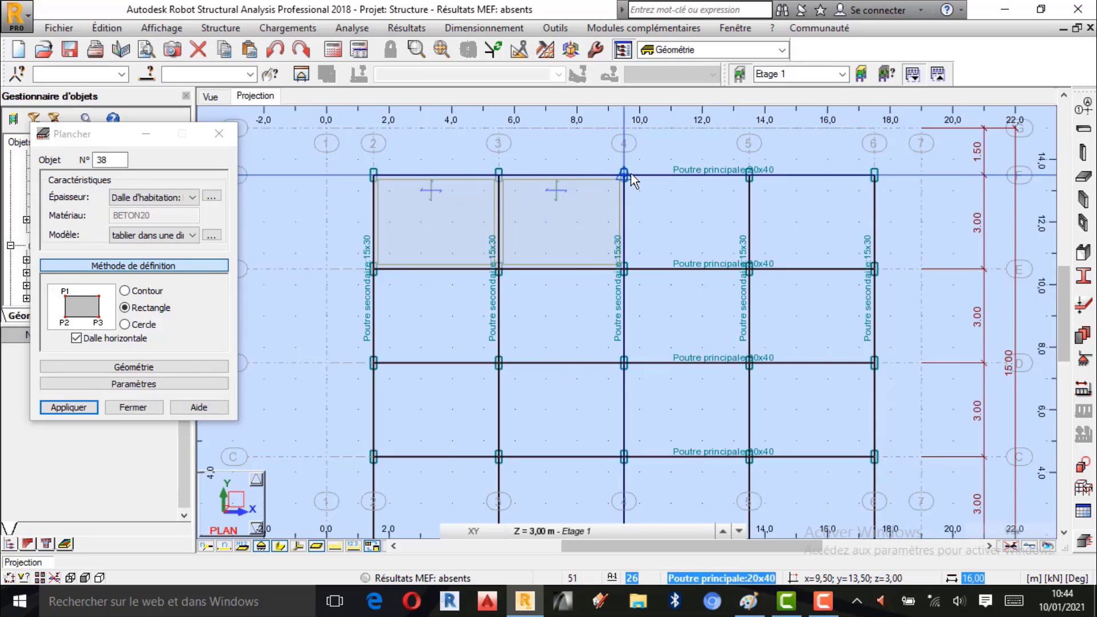
{"action": "left_click", "coordinate": [752, 267]}
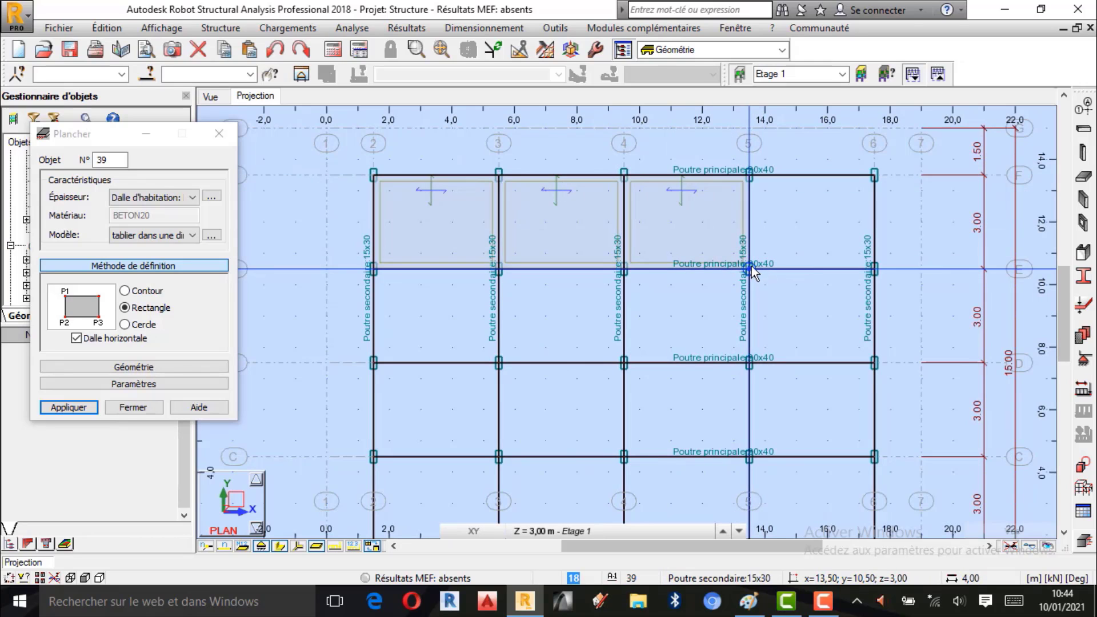
{"action": "left_click", "coordinate": [750, 174]}
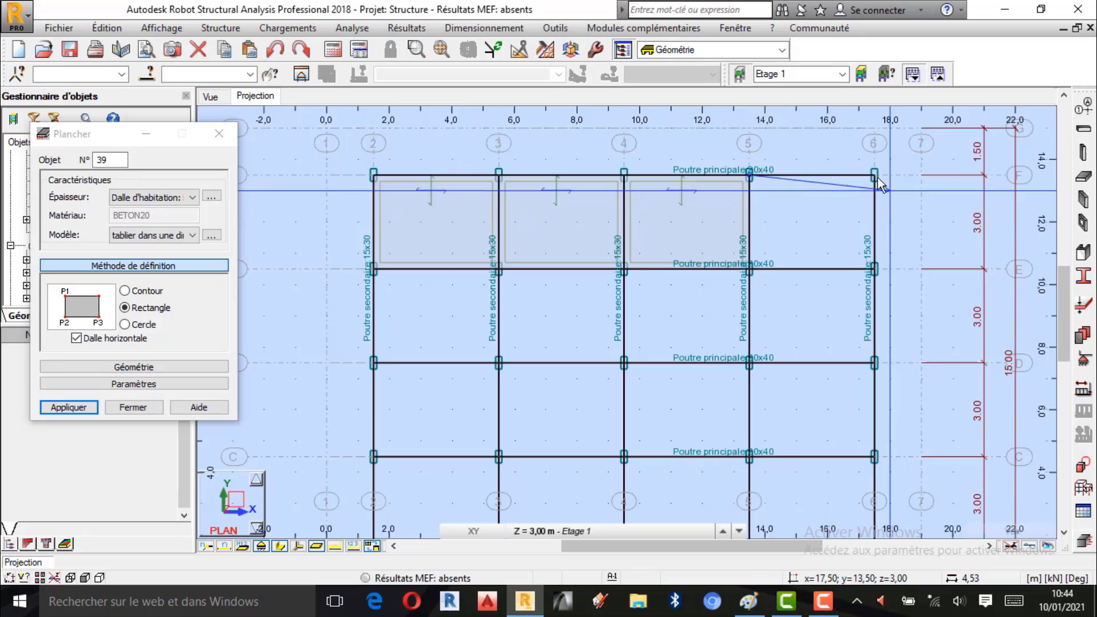
{"action": "left_click", "coordinate": [877, 266]}
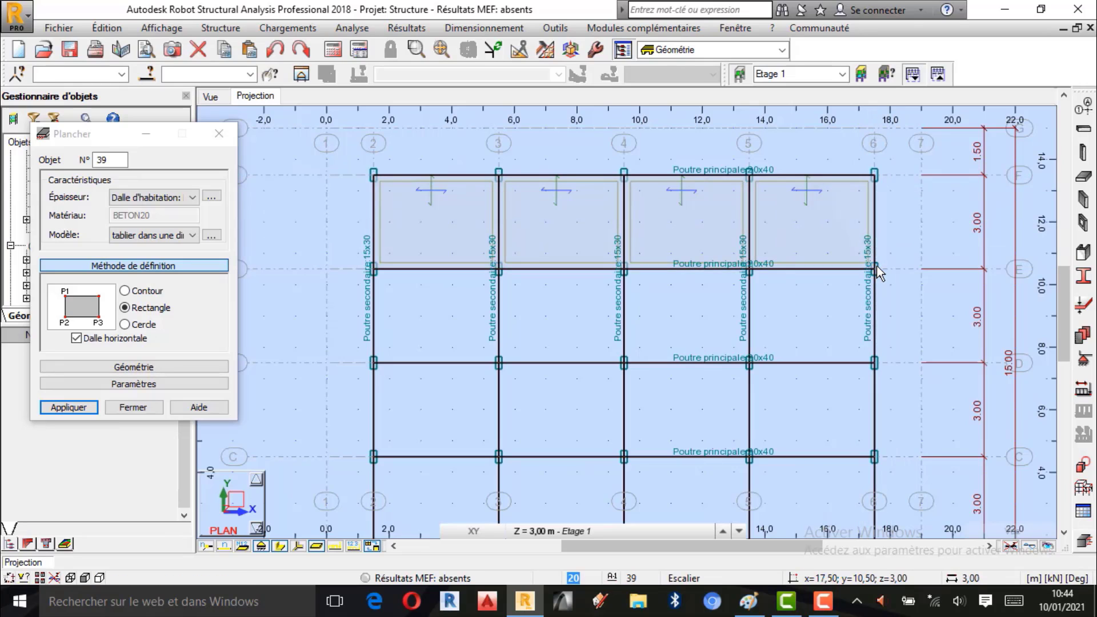
Step: Model four rectangular slabs in the bays of row D–E, between axes 2 and 6
{"action": "left_click", "coordinate": [374, 267]}
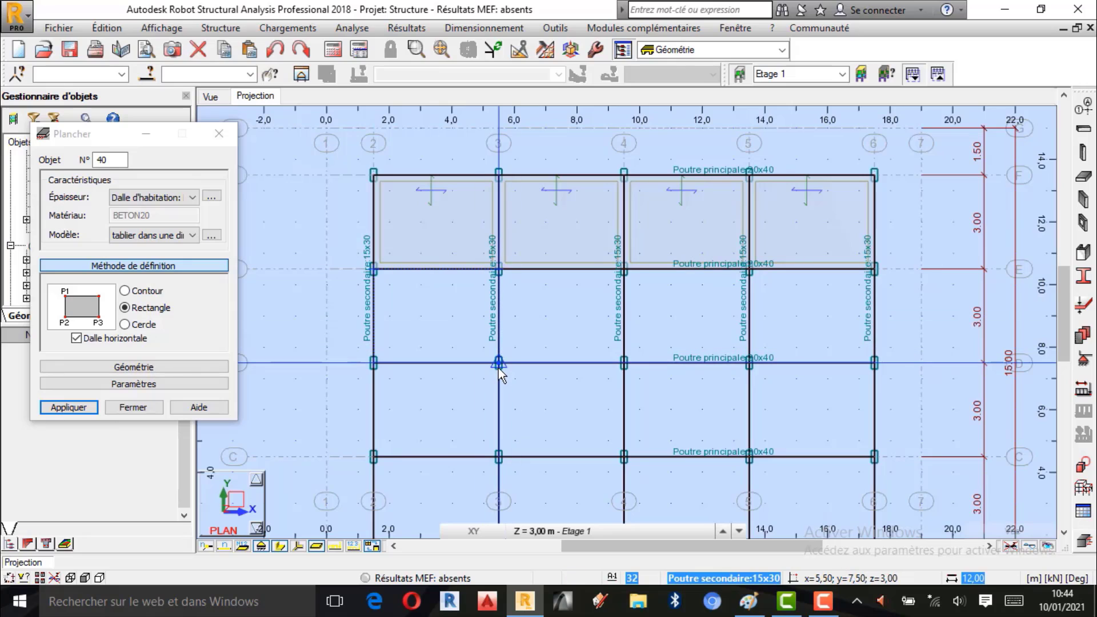
{"action": "left_click", "coordinate": [498, 363]}
{"action": "left_click", "coordinate": [499, 269]}
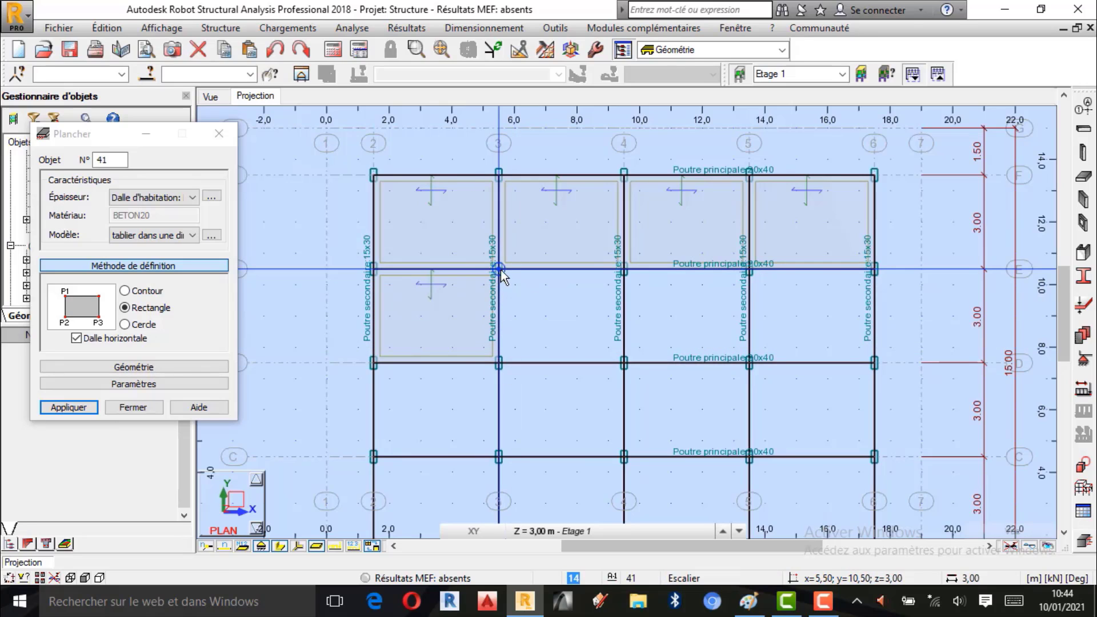
{"action": "left_click", "coordinate": [624, 361]}
{"action": "left_click", "coordinate": [625, 269]}
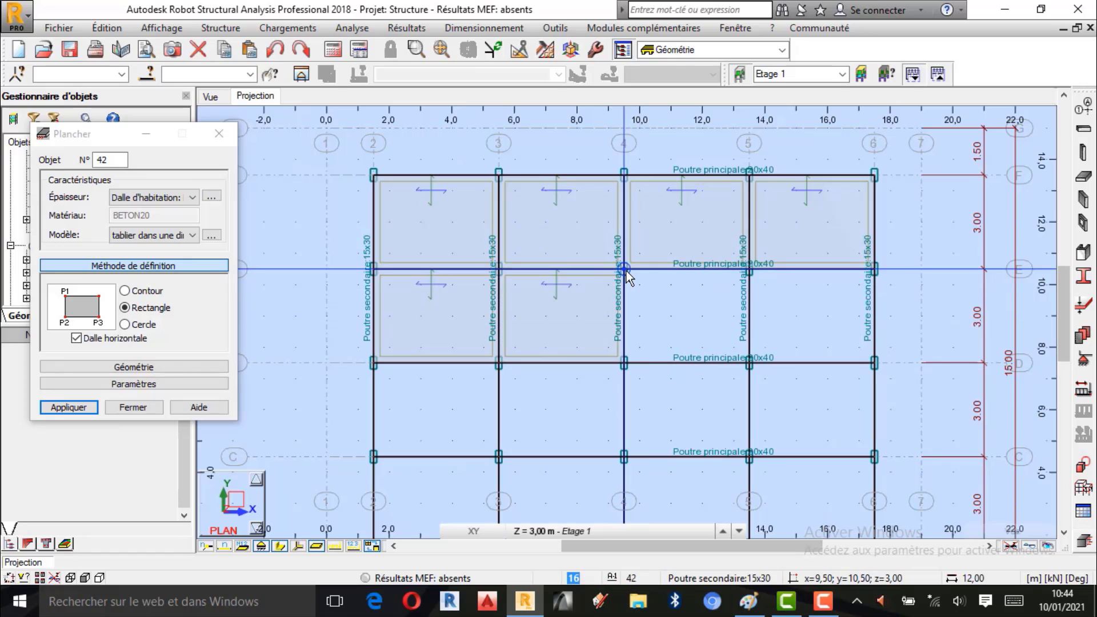
{"action": "left_click", "coordinate": [750, 362]}
{"action": "left_click", "coordinate": [750, 268]}
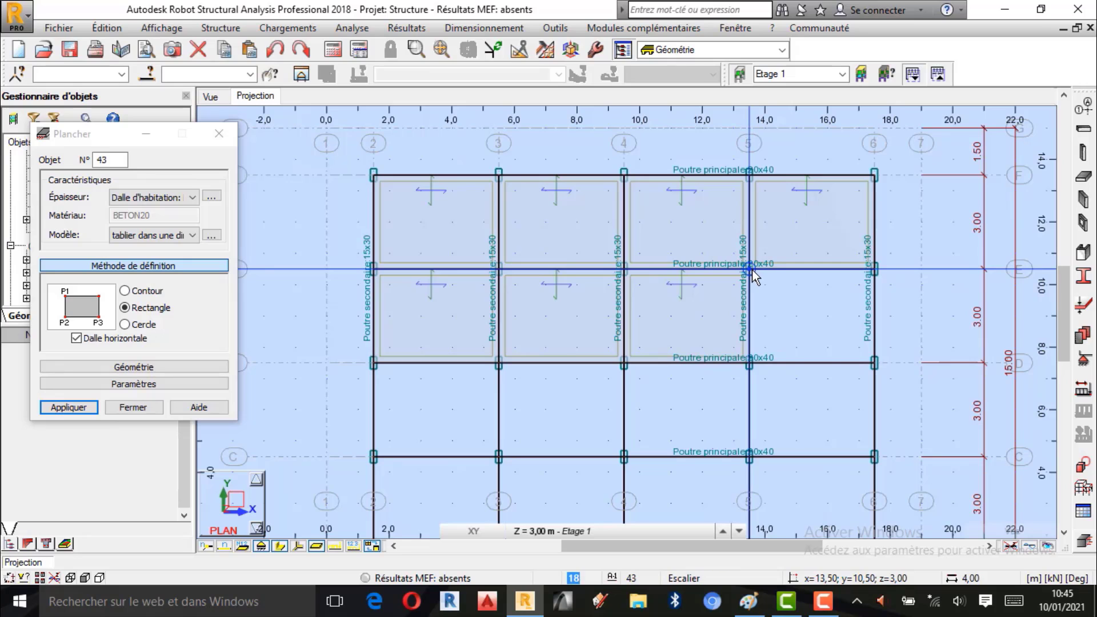
{"action": "left_click", "coordinate": [875, 269]}
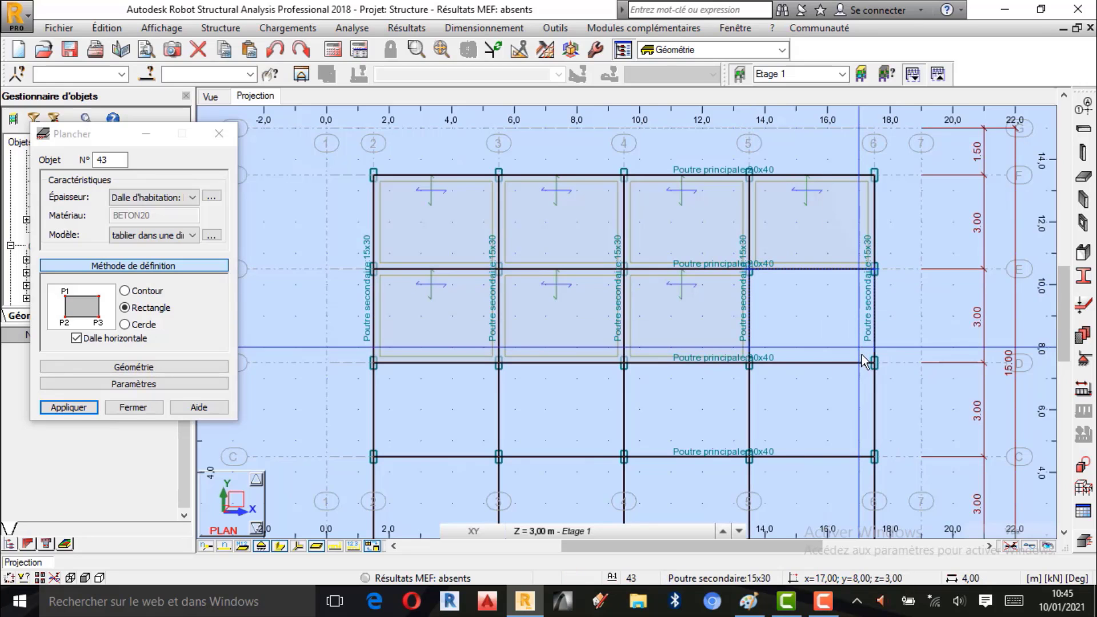
{"action": "scroll", "coordinate": [658, 250], "scroll_direction": "down", "scroll_amount": 2}
{"action": "scroll", "coordinate": [475, 363], "scroll_direction": "up", "scroll_amount": 2}
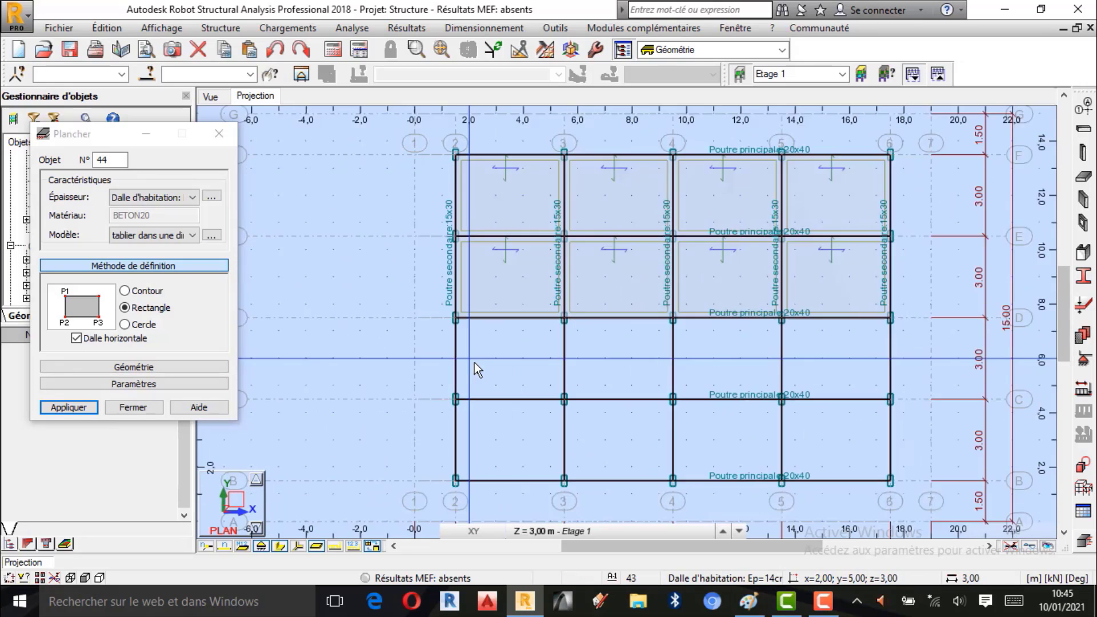
Step: Model three rectangular slabs in row C–D, between axes 2 and 5, leaving the bay at axes 5–6 open
{"action": "left_click", "coordinate": [451, 306]}
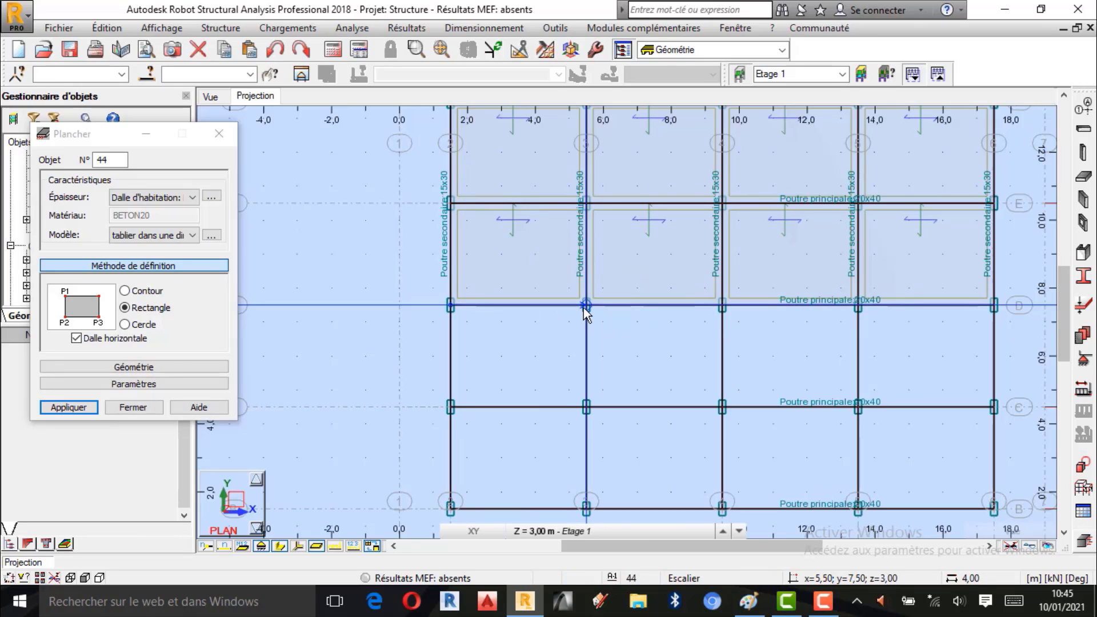
{"action": "left_click", "coordinate": [588, 405]}
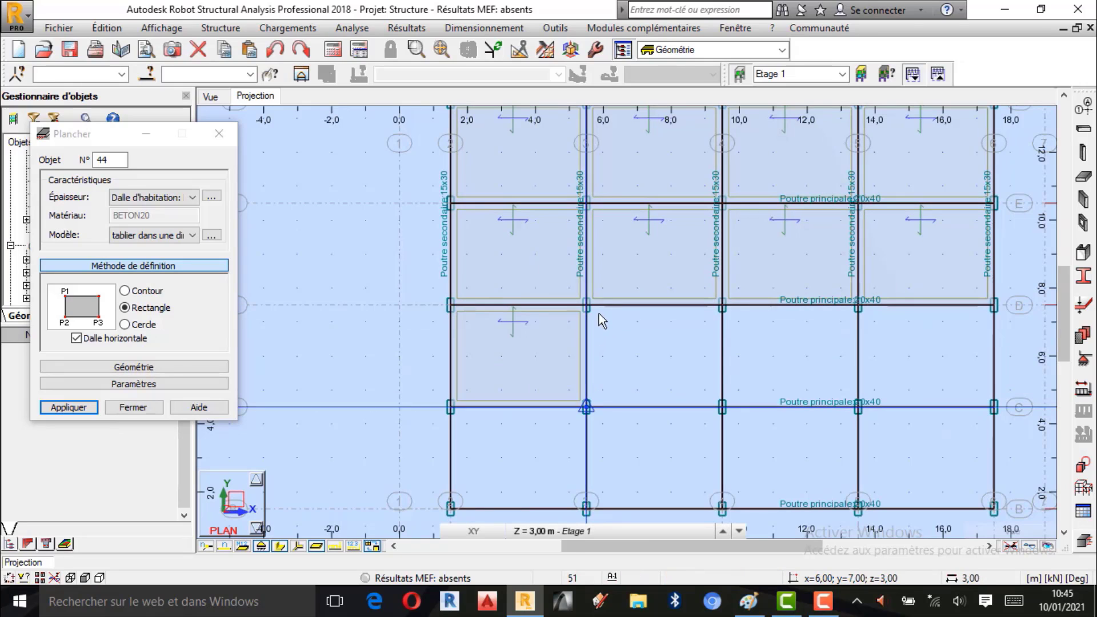
{"action": "left_click", "coordinate": [589, 305]}
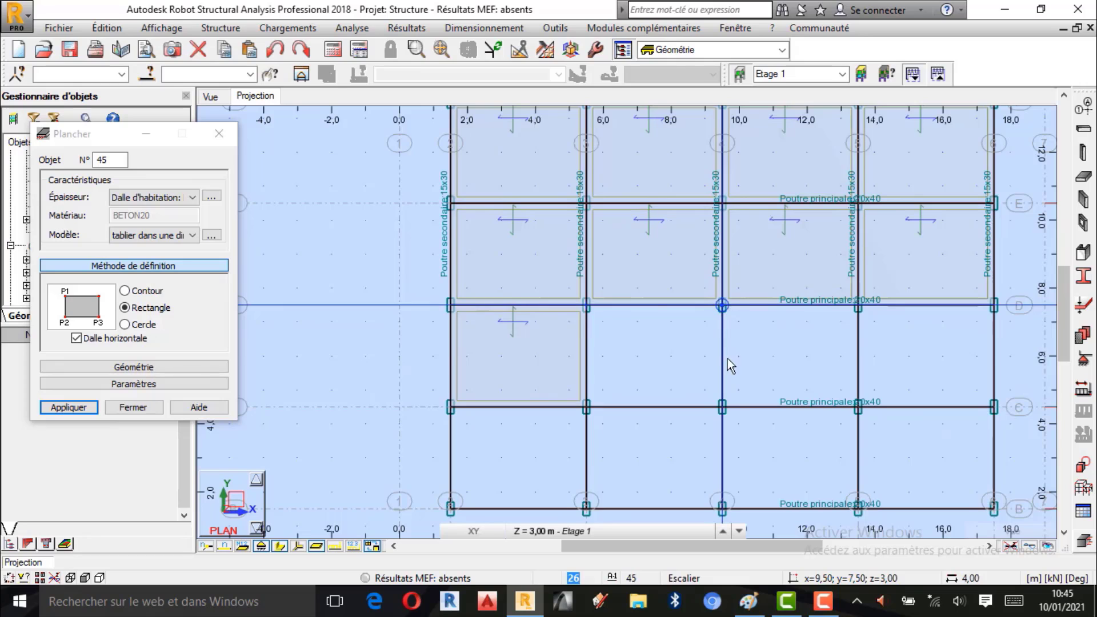
{"action": "left_click", "coordinate": [724, 407]}
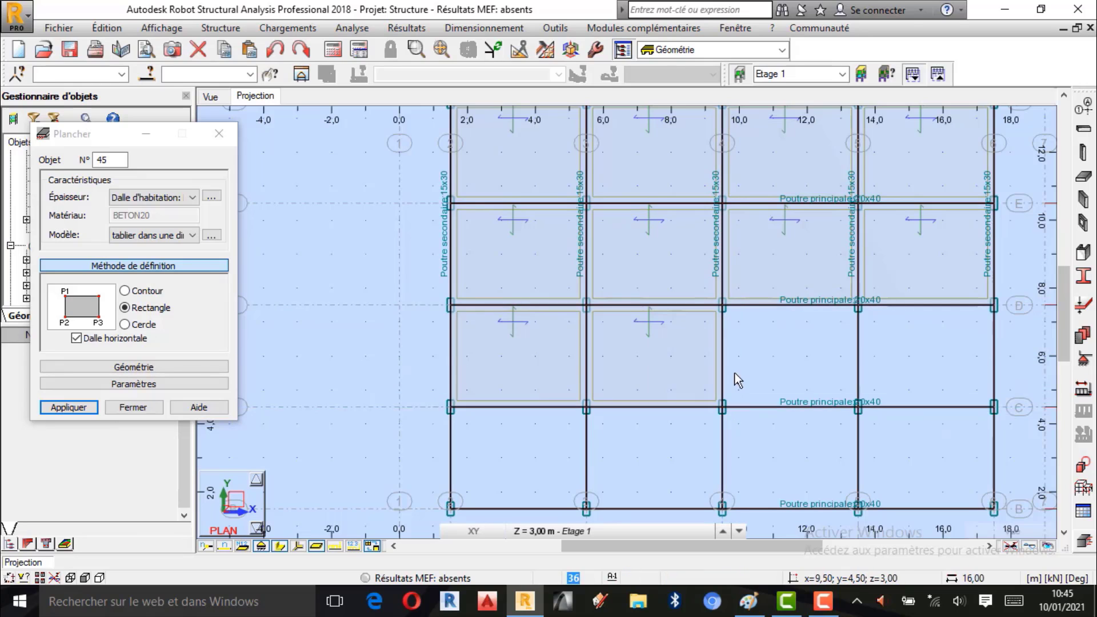
{"action": "left_click", "coordinate": [723, 305]}
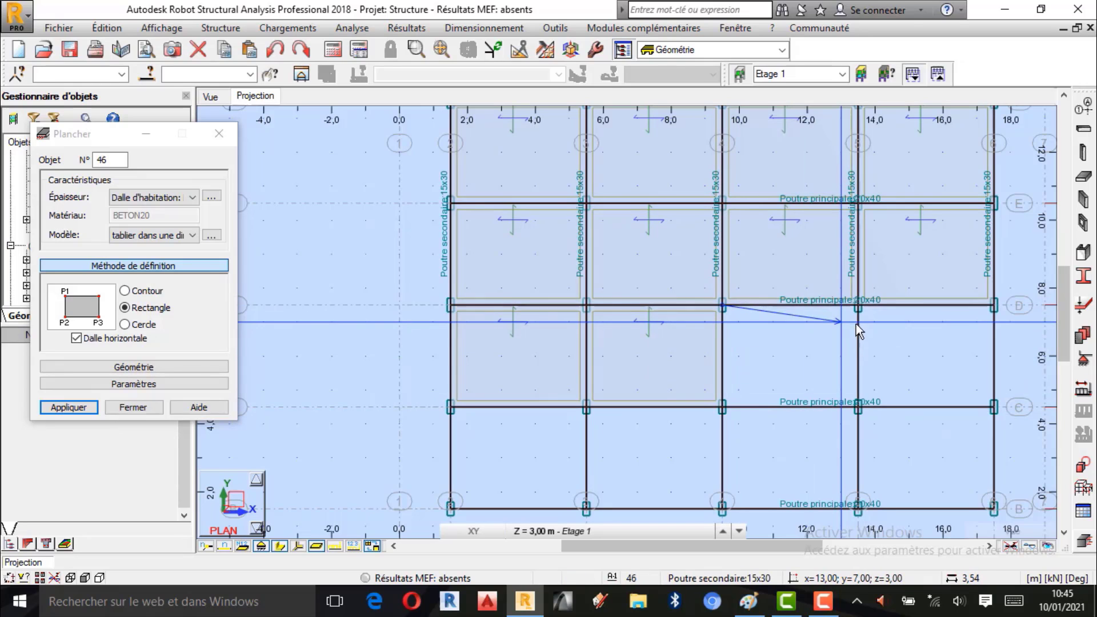
{"action": "left_click", "coordinate": [858, 407]}
Step: Model a rectangular slab in the bay between axes 2–3 and B–C
{"action": "scroll", "coordinate": [585, 373], "scroll_direction": "down", "scroll_amount": 1}
{"action": "scroll", "coordinate": [520, 403], "scroll_direction": "up", "scroll_amount": 1}
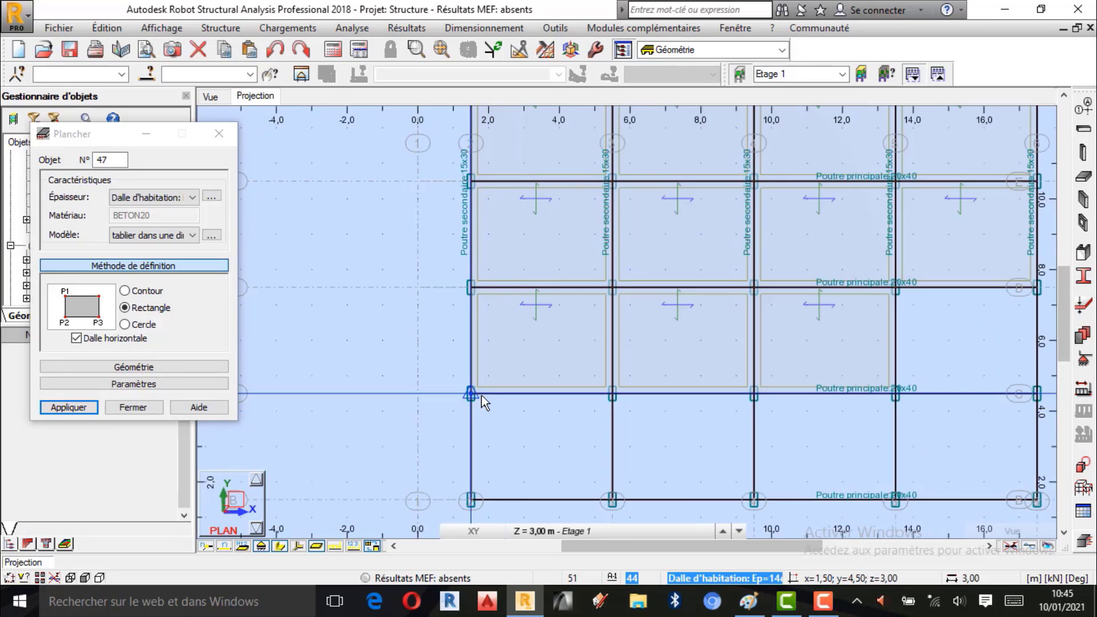
{"action": "scroll", "coordinate": [480, 395], "scroll_direction": "up", "scroll_amount": 1}
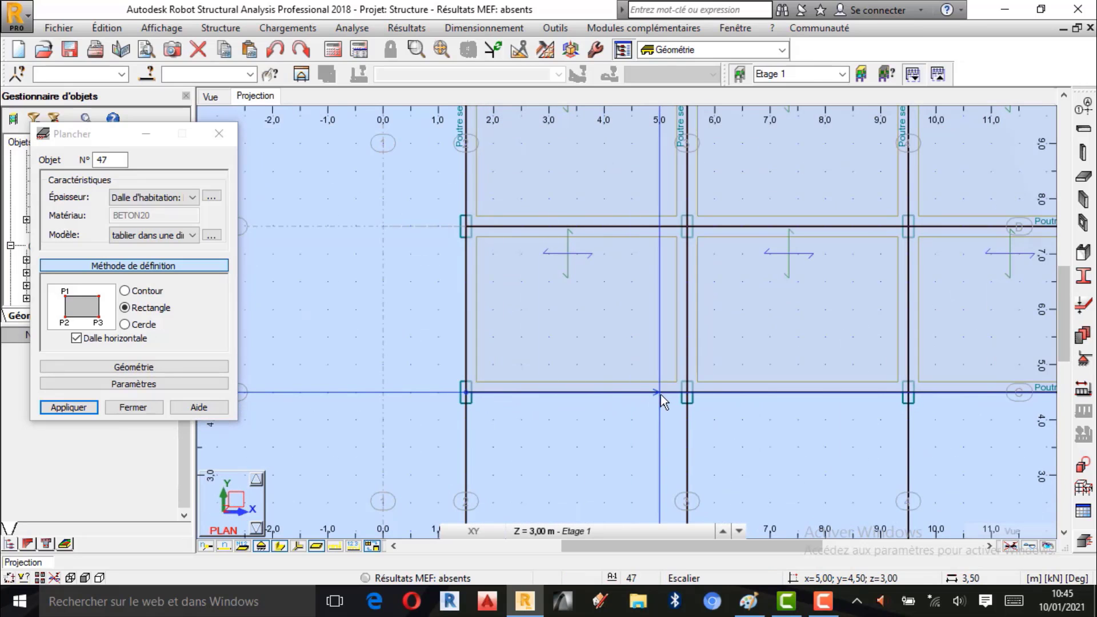
{"action": "scroll", "coordinate": [657, 343], "scroll_direction": "down", "scroll_amount": 1}
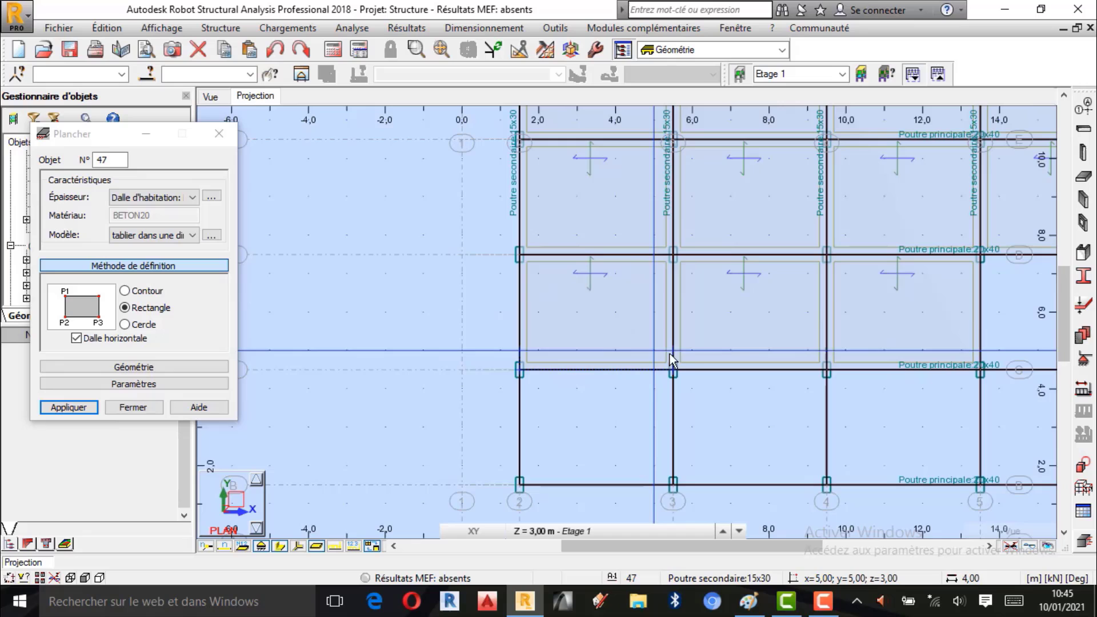
{"action": "left_click", "coordinate": [674, 485]}
{"action": "scroll", "coordinate": [463, 314], "scroll_direction": "down", "scroll_amount": 2}
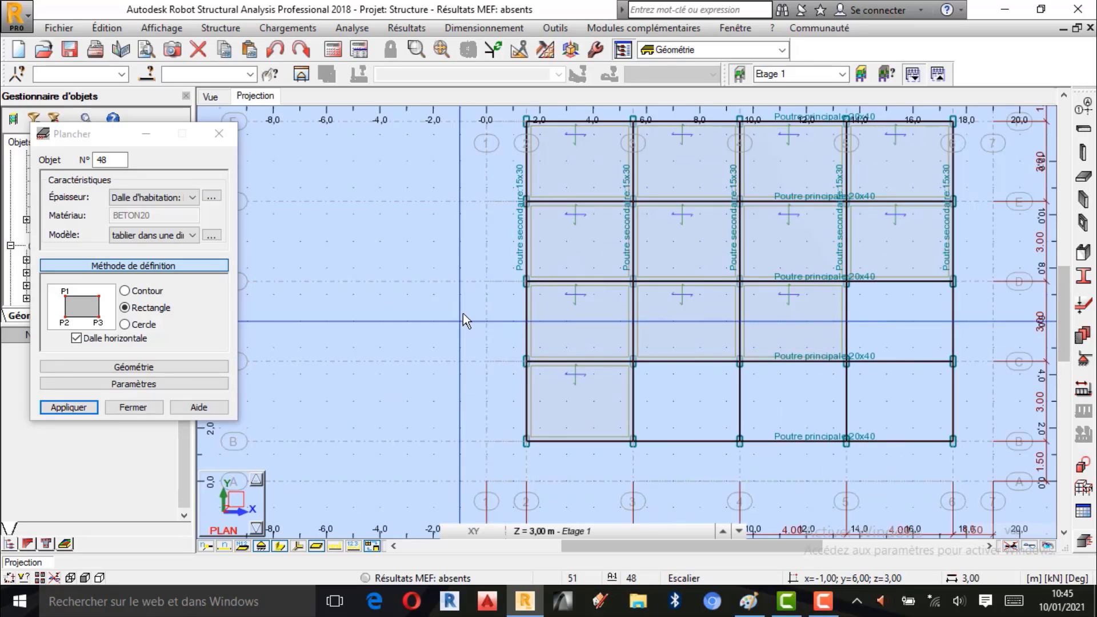
Step: Switch to the Paint plan sketch, circle the bay marked with a diagonal in yellow, and return to Robot
{"action": "left_click", "coordinate": [752, 607]}
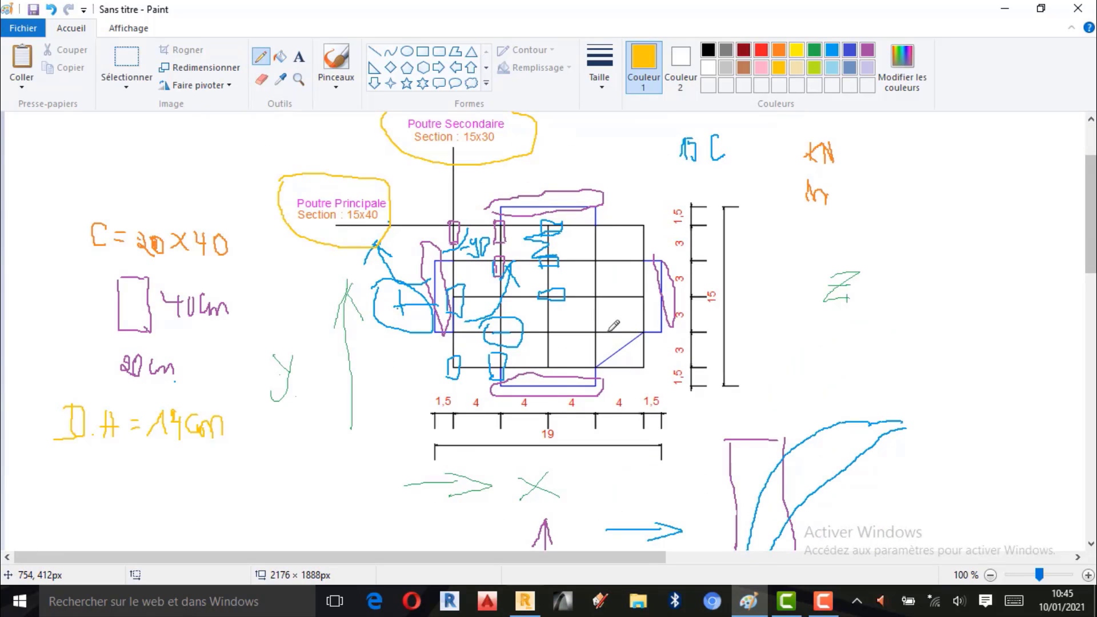
{"action": "left_click_drag", "start_coordinate": [598, 325], "coordinate": [601, 376]}
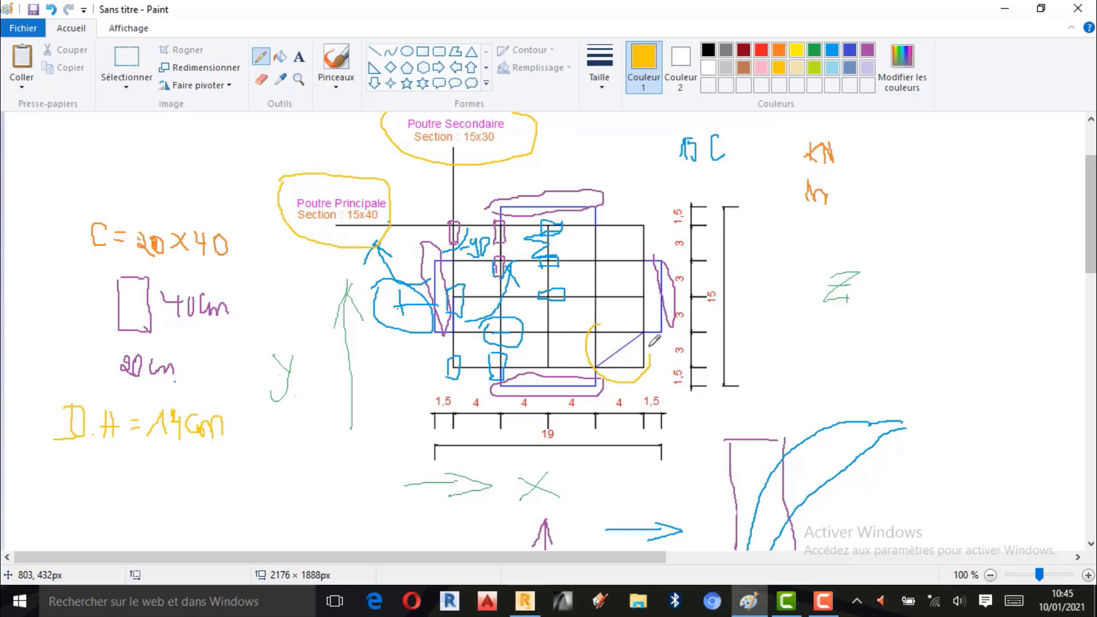
{"action": "mouse_move", "coordinate": [650, 346]}
{"action": "left_mouse_down"}
{"action": "mouse_move", "coordinate": [639, 321]}
{"action": "mouse_move", "coordinate": [603, 323]}
{"action": "left_mouse_up"}
{"action": "left_click", "coordinate": [1005, 8]}
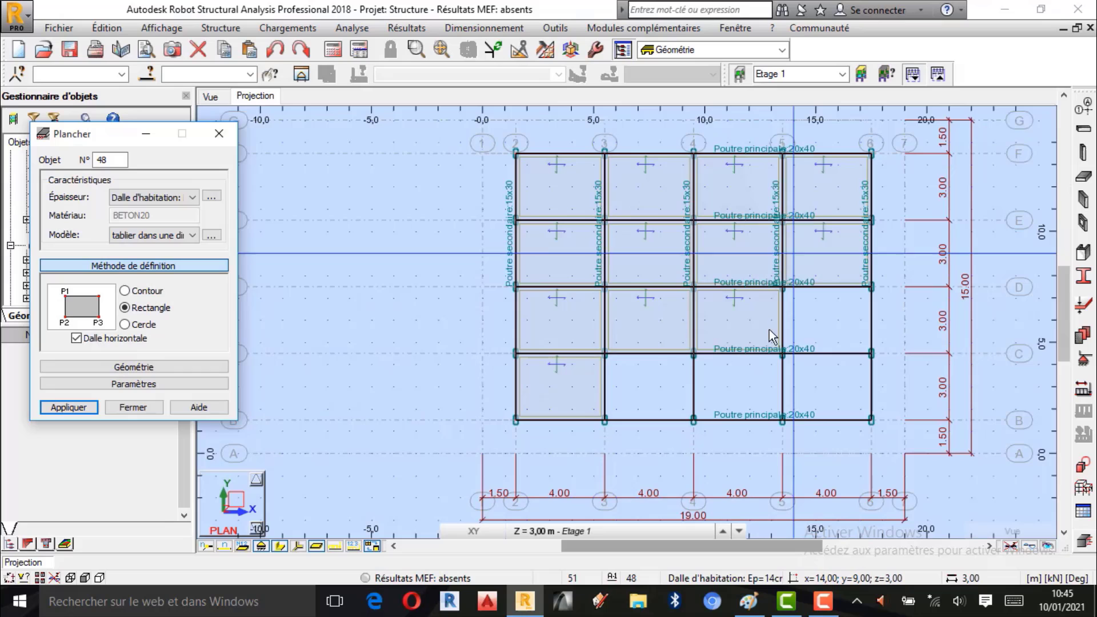
Step: Model a rectangular 14 cm habitation slab in the bay between axes 5–6 and C–D
{"action": "scroll", "coordinate": [785, 287], "scroll_direction": "up", "scroll_amount": 3}
{"action": "left_click", "coordinate": [784, 283]}
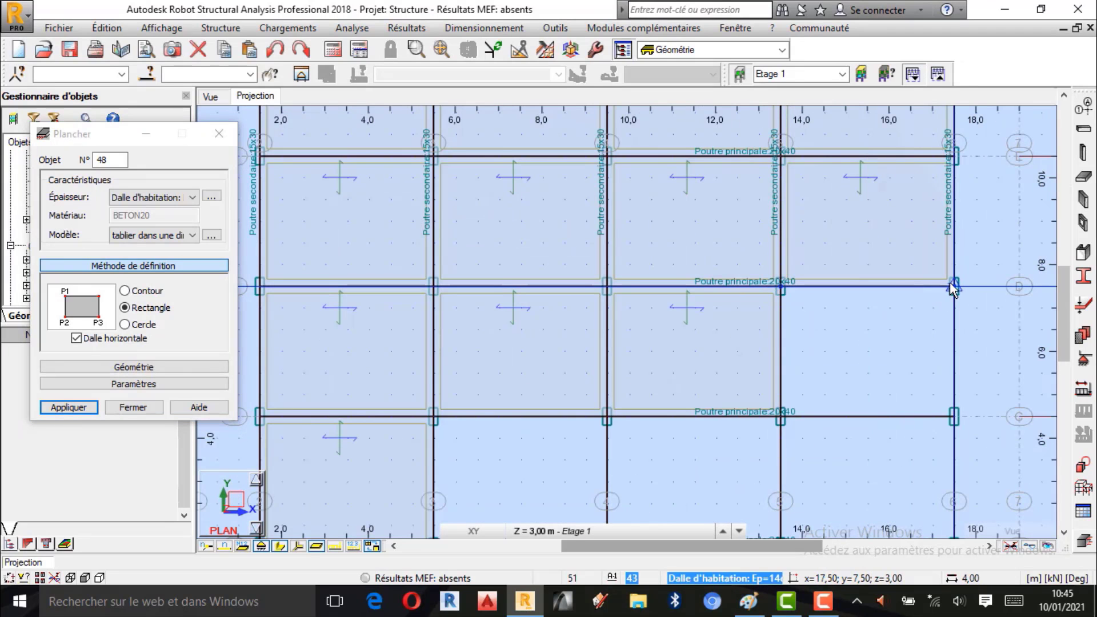
{"action": "left_click", "coordinate": [955, 416]}
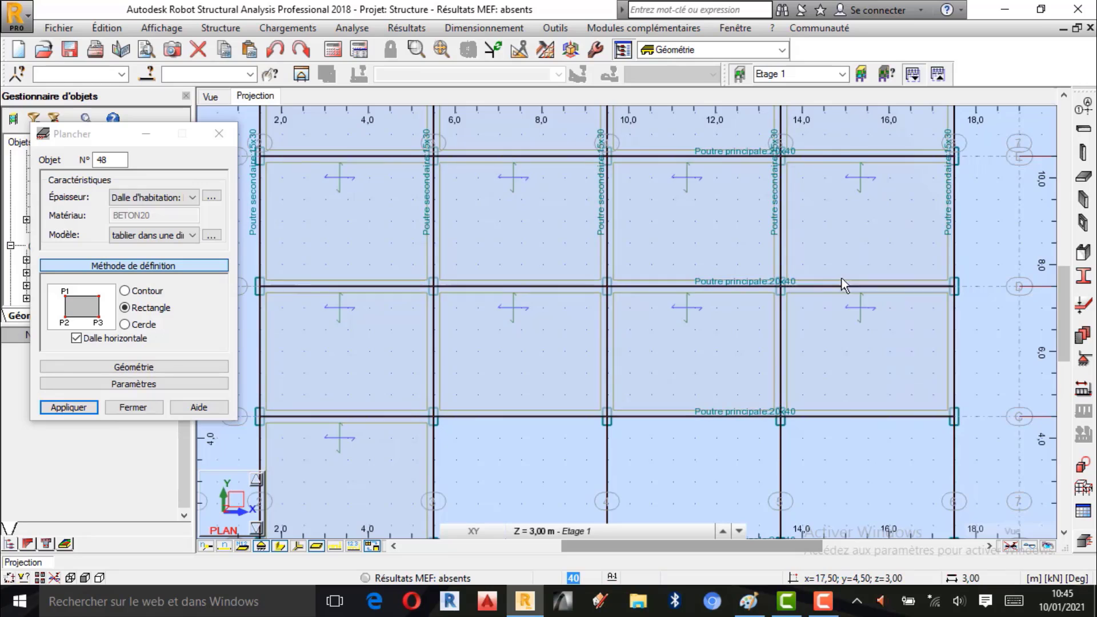
Step: Model two rectangular slabs in row B–C, between axes 3 and 5, leaving the bay at axes 5–6 open
{"action": "scroll", "coordinate": [812, 394], "scroll_direction": "down", "scroll_amount": 1}
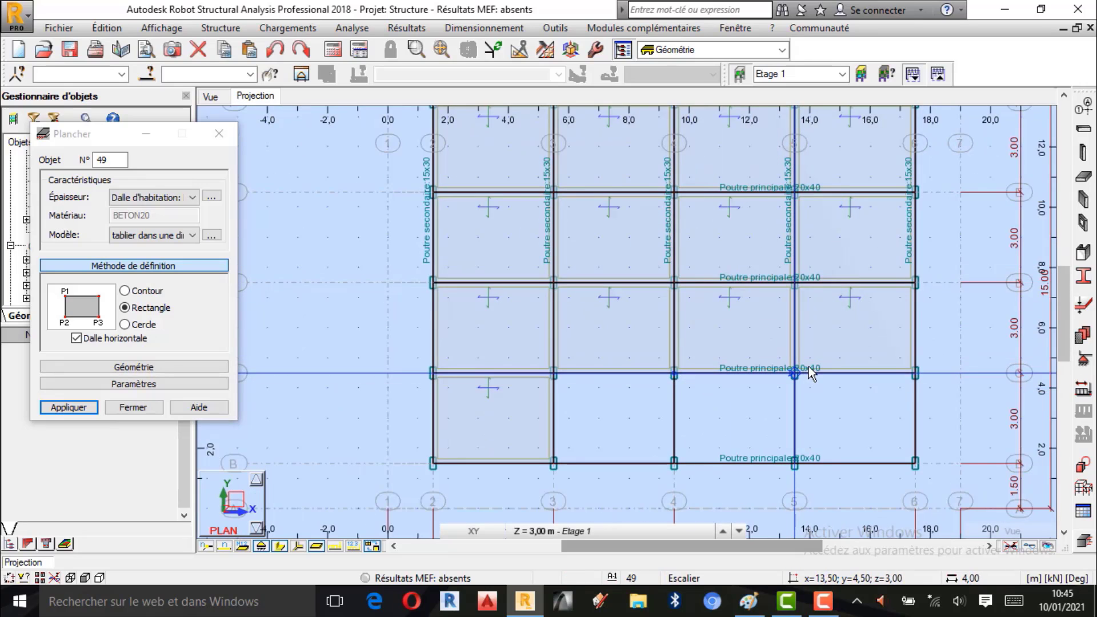
{"action": "left_click", "coordinate": [793, 383]}
{"action": "left_click", "coordinate": [795, 459]}
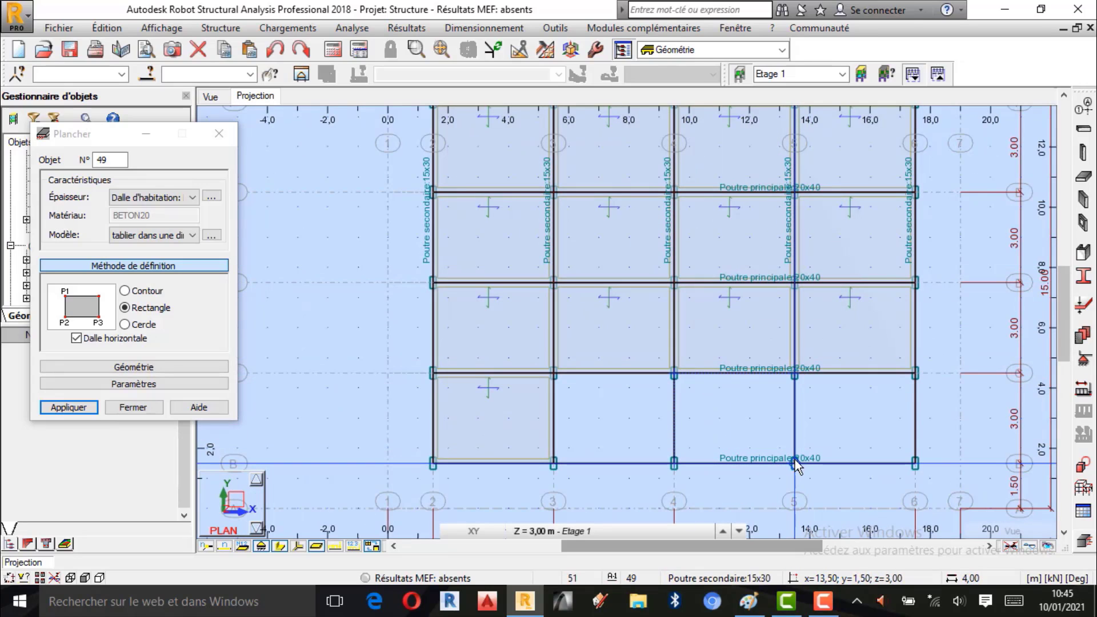
{"action": "left_click", "coordinate": [679, 433]}
{"action": "left_click", "coordinate": [564, 382]}
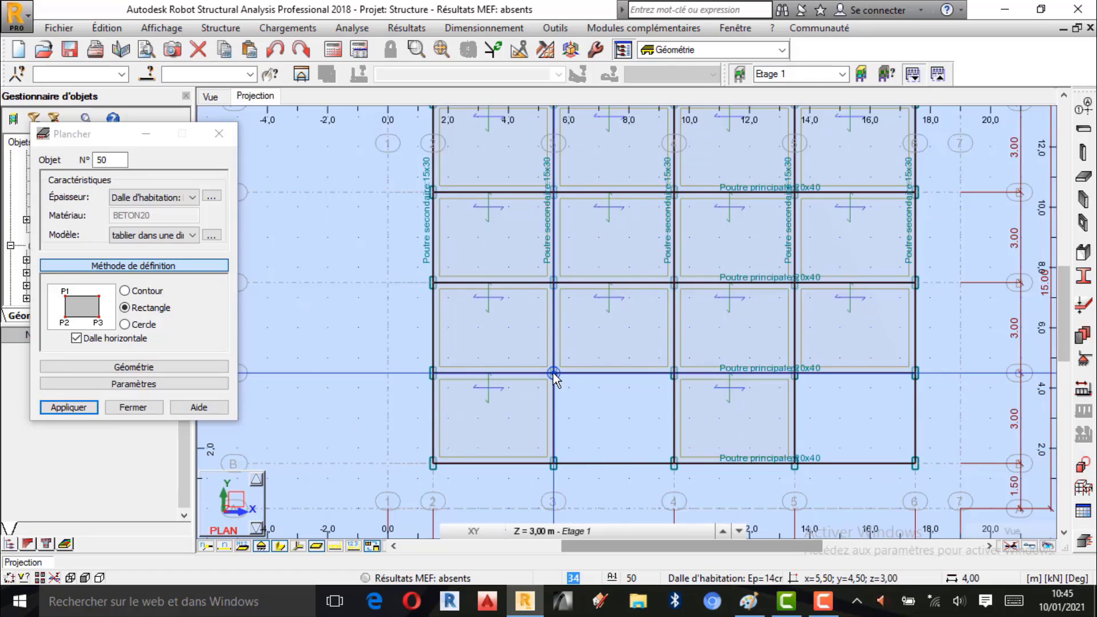
{"action": "left_click", "coordinate": [680, 378]}
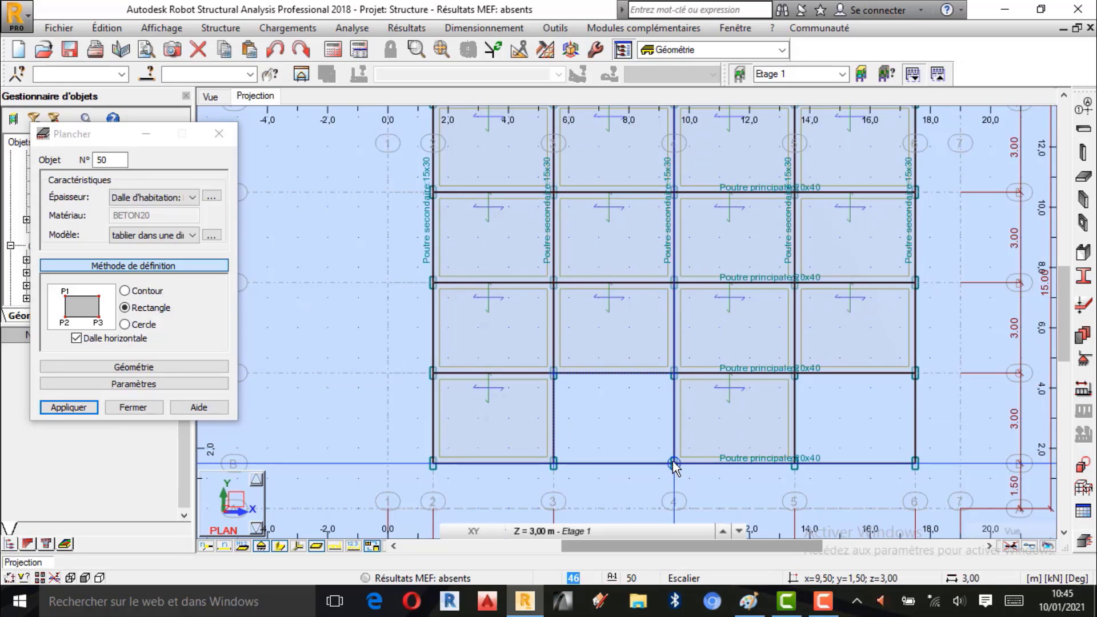
{"action": "left_click", "coordinate": [675, 461]}
{"action": "scroll", "coordinate": [573, 334], "scroll_direction": "down", "scroll_amount": 3}
{"action": "scroll", "coordinate": [574, 333], "scroll_direction": "up", "scroll_amount": 2}
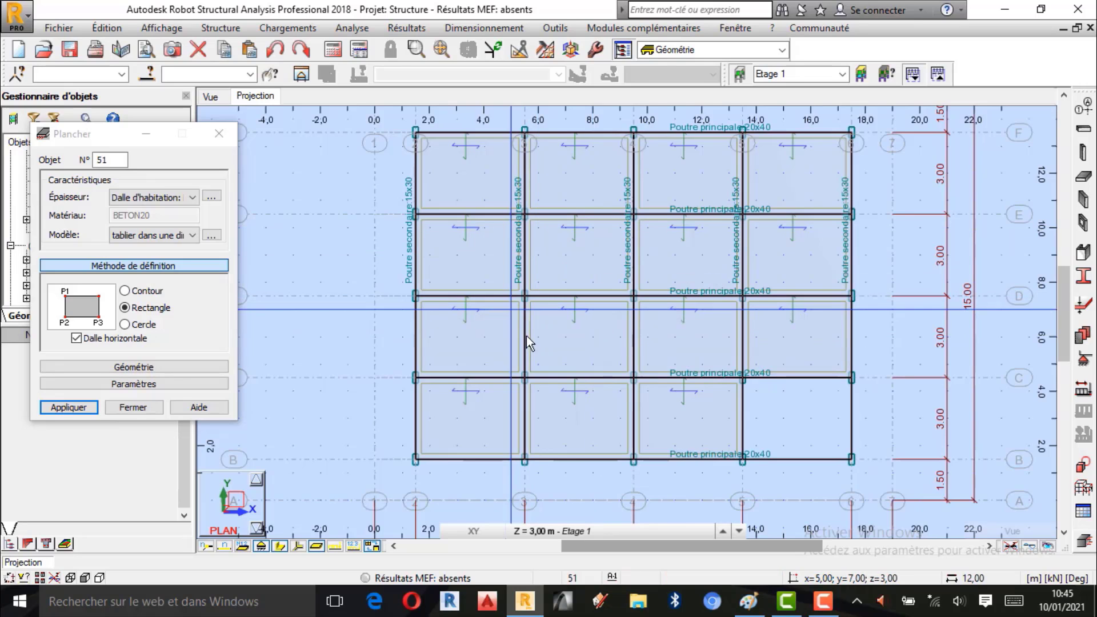
Step: Switch to the Paint plan sketch, circle the overhanging strip beyond the plan's upper edge in yellow, and return to Robot
{"action": "left_click", "coordinate": [759, 606]}
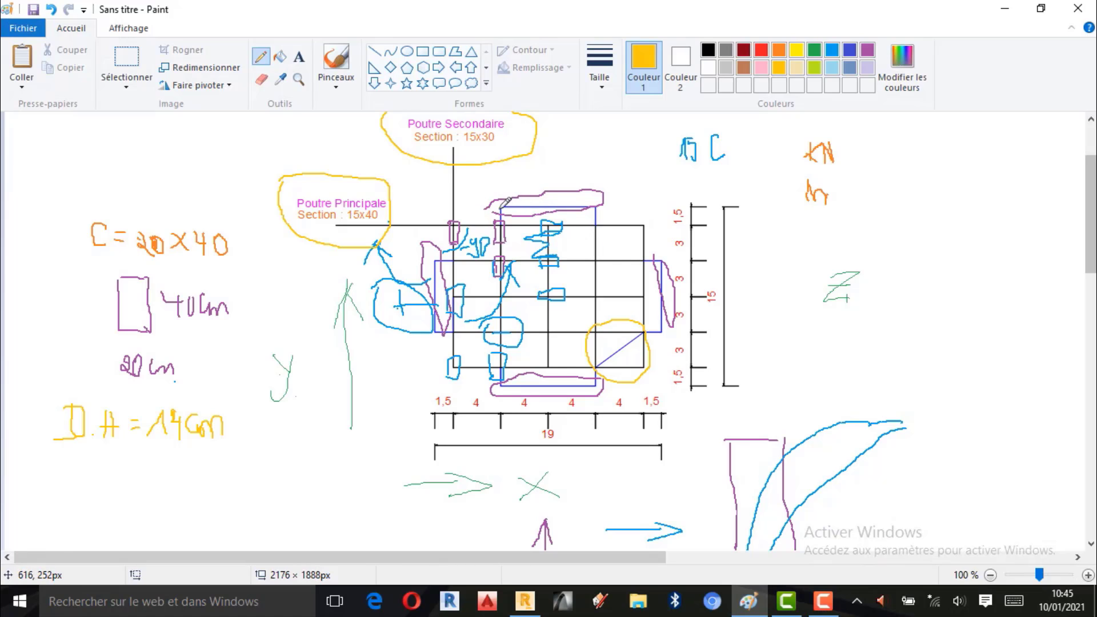
{"action": "left_click_drag", "start_coordinate": [520, 213], "coordinate": [591, 216]}
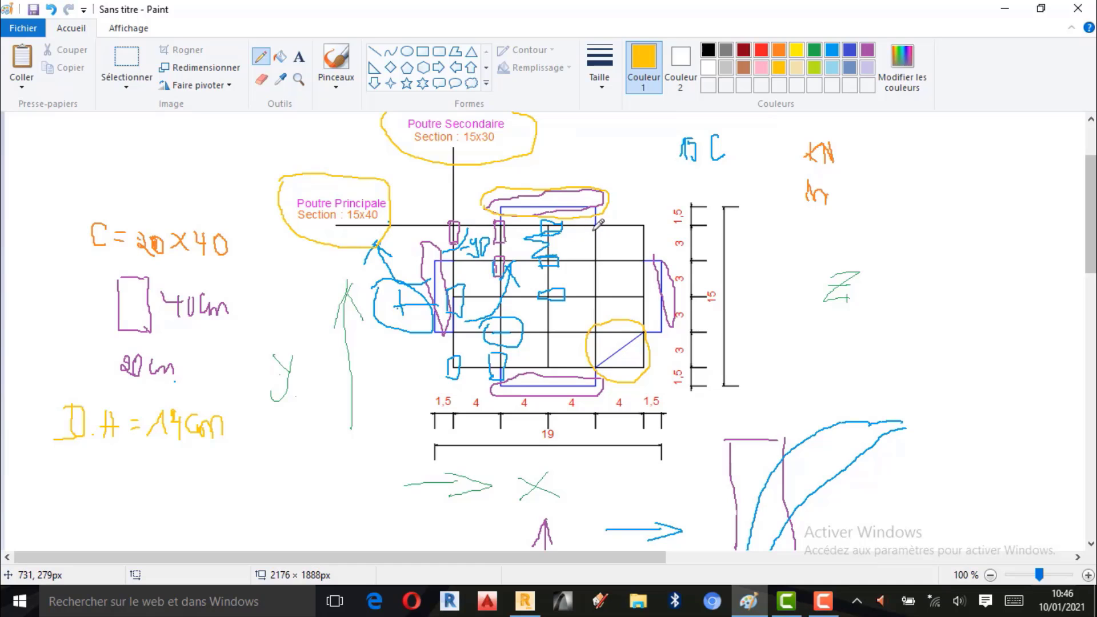
{"action": "left_click", "coordinate": [525, 600]}
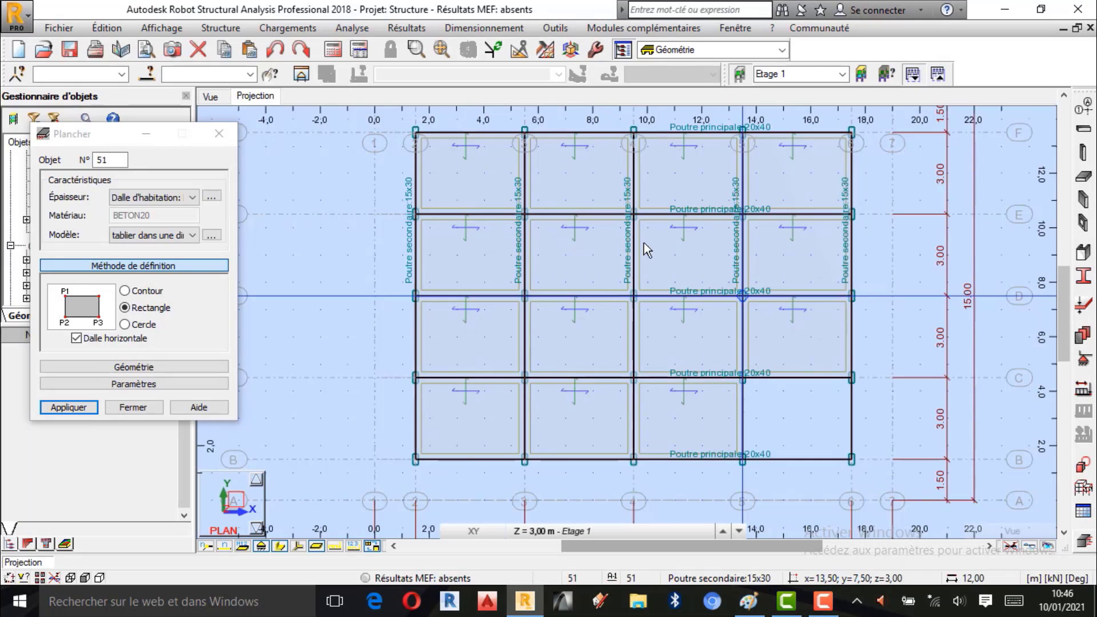
Step: Model a rectangular cantilever slab between axes A and B, spanning from axis 3 to axis 5
{"action": "scroll", "coordinate": [539, 439], "scroll_direction": "up", "scroll_amount": 2}
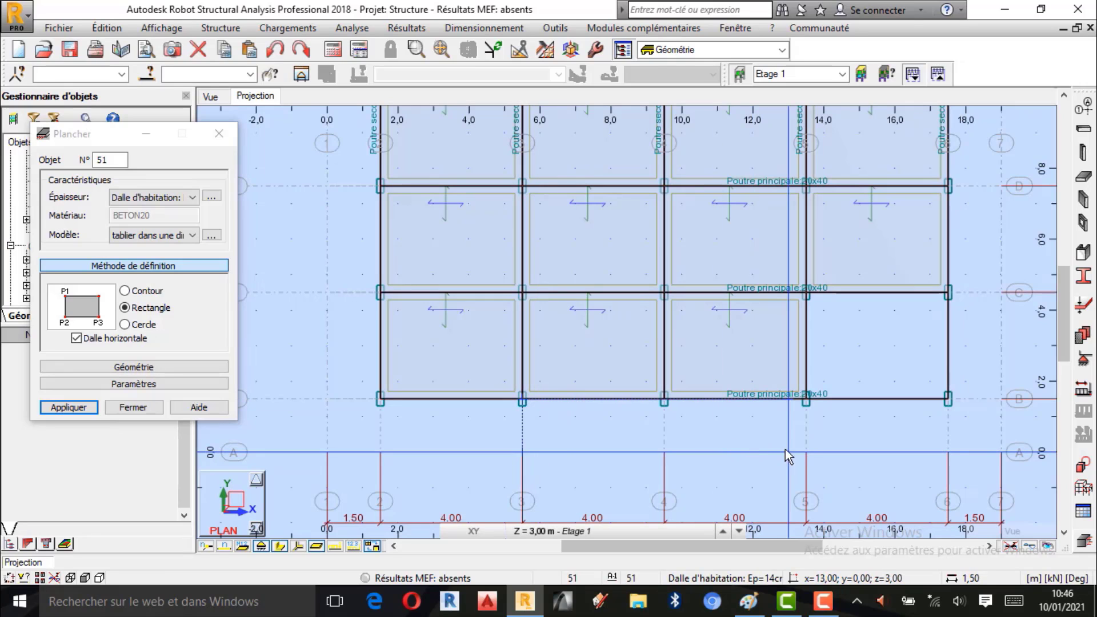
{"action": "left_click", "coordinate": [806, 453]}
{"action": "scroll", "coordinate": [667, 448], "scroll_direction": "down", "scroll_amount": 3}
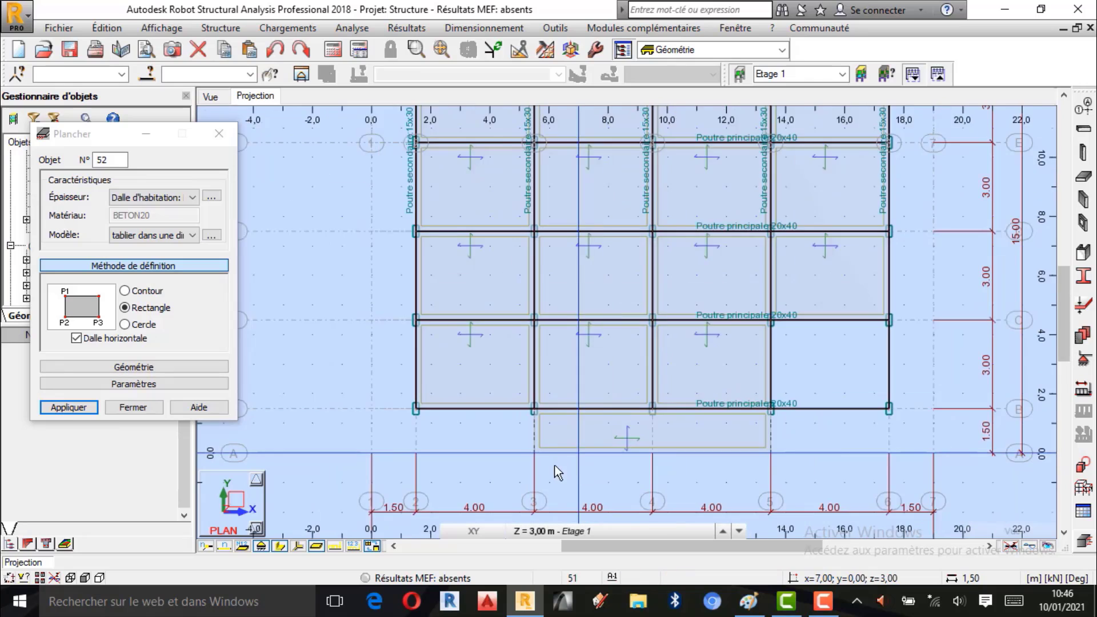
Step: Model a rectangular cantilever slab between axes F and G, spanning from axis 3 to axis 5
{"action": "scroll", "coordinate": [584, 375], "scroll_direction": "up", "scroll_amount": 1}
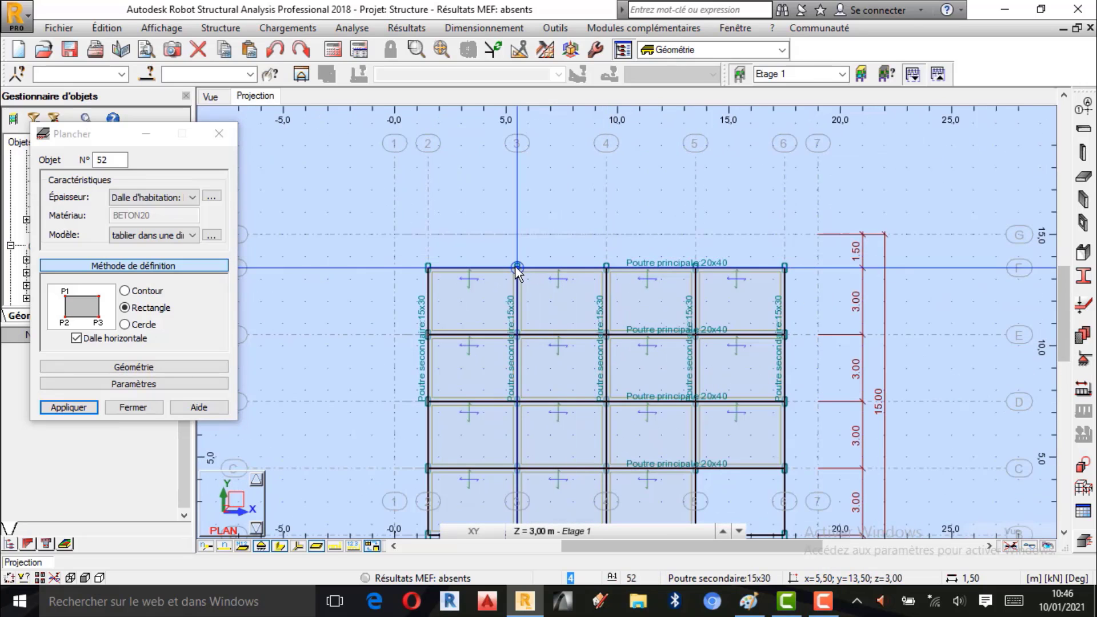
{"action": "scroll", "coordinate": [522, 267], "scroll_direction": "up", "scroll_amount": 2}
{"action": "left_click", "coordinate": [525, 219]}
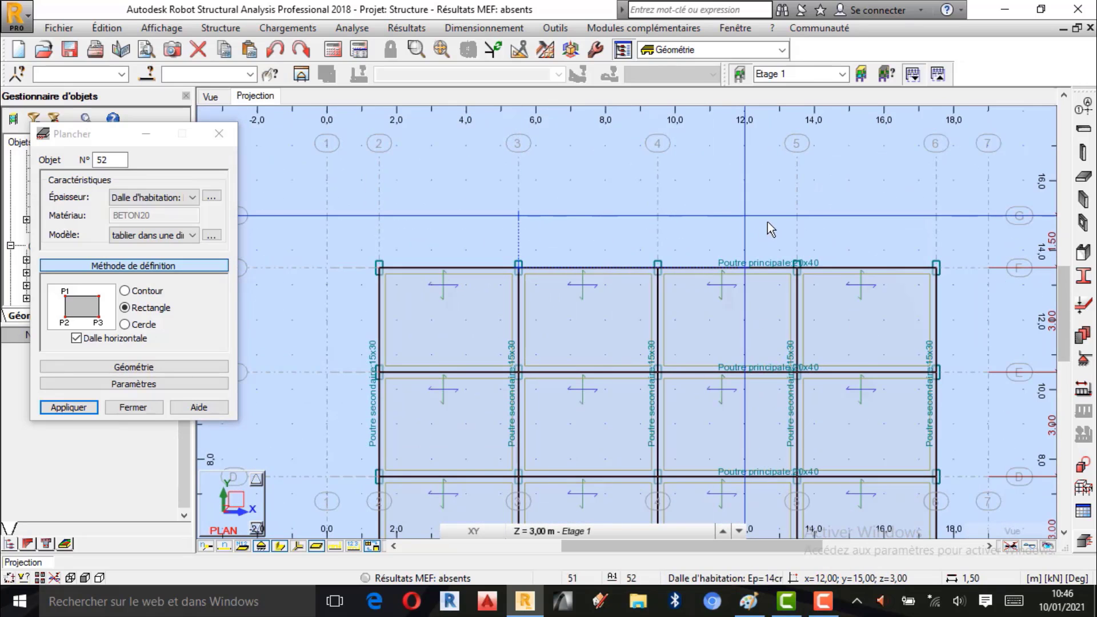
{"action": "left_click", "coordinate": [797, 267]}
{"action": "scroll", "coordinate": [502, 199], "scroll_direction": "down", "scroll_amount": 1}
{"action": "scroll", "coordinate": [720, 325], "scroll_direction": "down", "scroll_amount": 1}
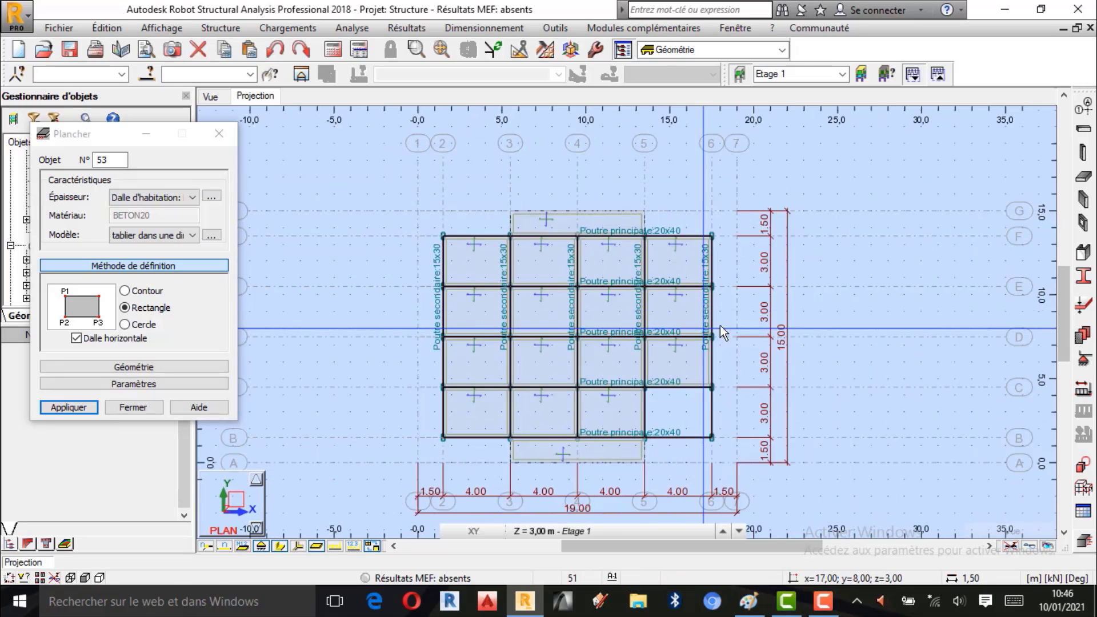
Step: Model a rectangular cantilever slab between axes 6 and 7, spanning from axis C to axis E
{"action": "scroll", "coordinate": [729, 362], "scroll_direction": "up", "scroll_amount": 3}
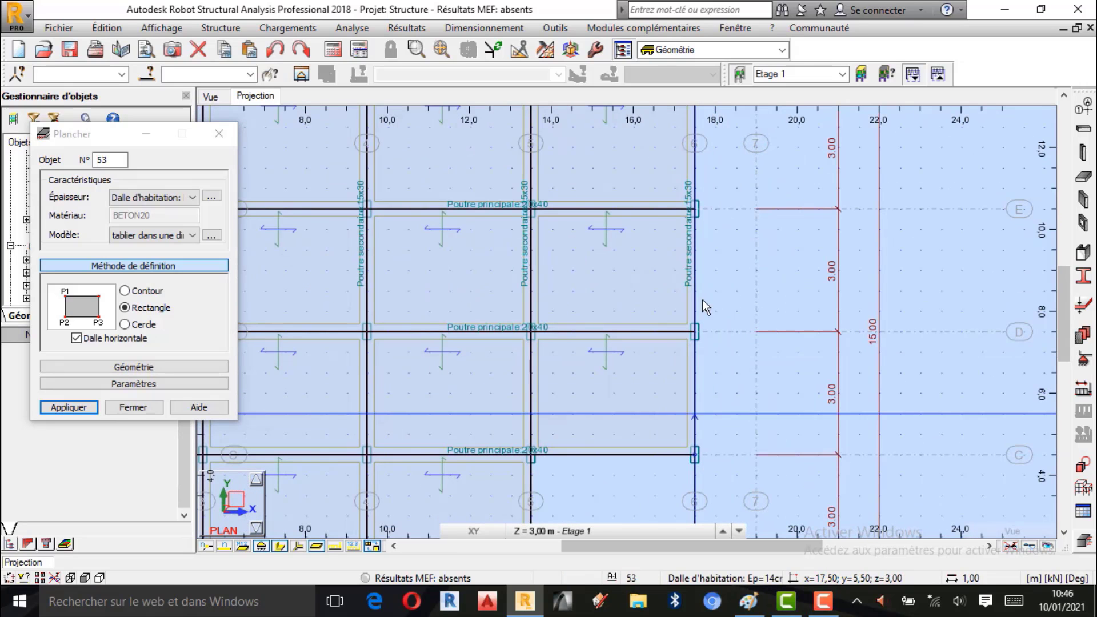
{"action": "left_click", "coordinate": [750, 224]}
{"action": "scroll", "coordinate": [850, 234], "scroll_direction": "down", "scroll_amount": 2}
{"action": "scroll", "coordinate": [818, 291], "scroll_direction": "down", "scroll_amount": 1}
Step: Model a rectangular cantilever slab between axes 1 and 2, spanning from axis C to axis E
{"action": "scroll", "coordinate": [574, 342], "scroll_direction": "up", "scroll_amount": 2}
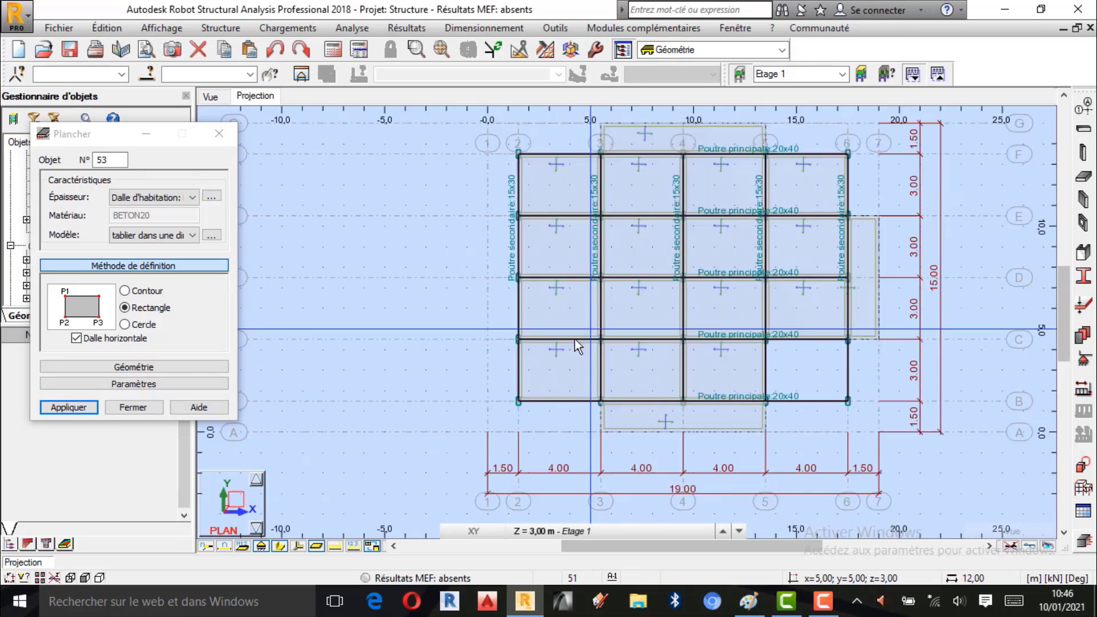
{"action": "left_click", "coordinate": [496, 337]}
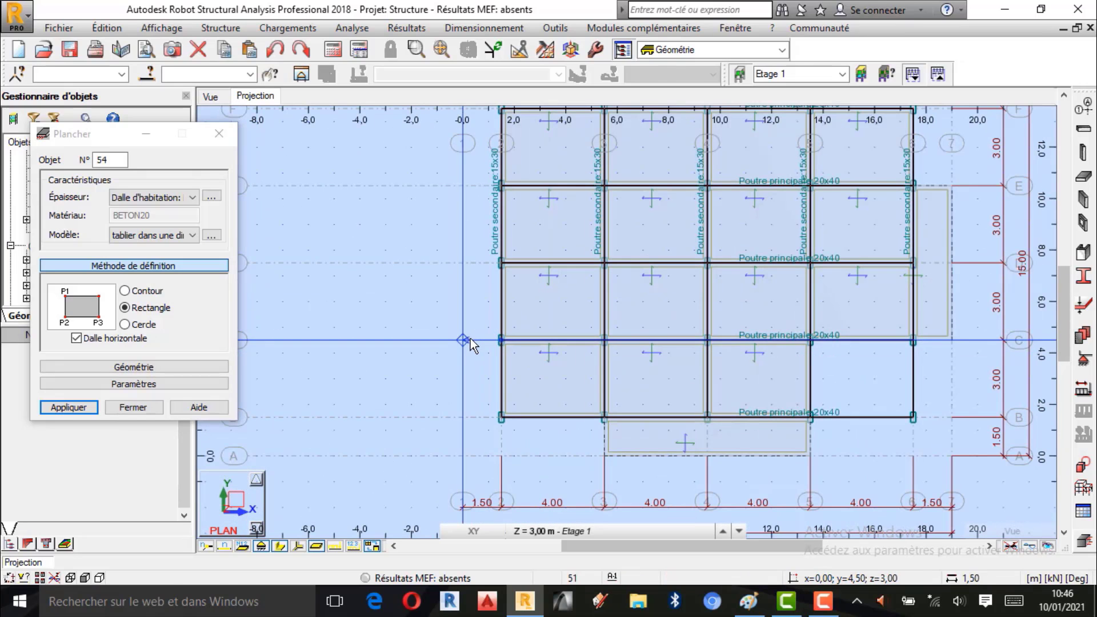
{"action": "left_click", "coordinate": [471, 193]}
{"action": "scroll", "coordinate": [472, 232], "scroll_direction": "down", "scroll_amount": 1}
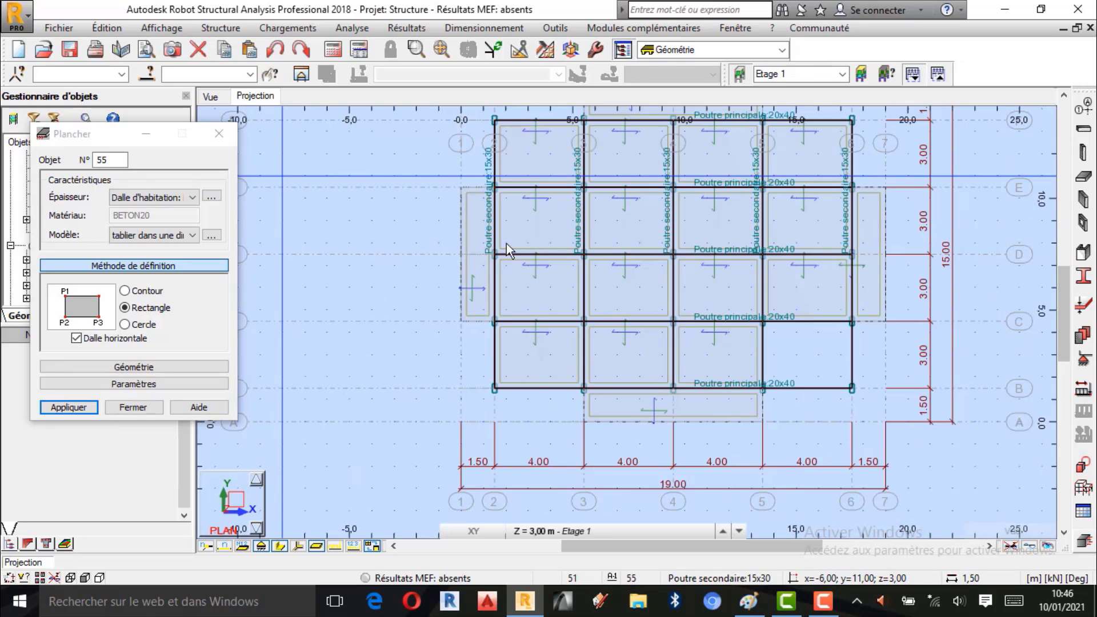
Step: Finish the slab definition and display the Etage 1 structure in the 3D view
{"action": "scroll", "coordinate": [743, 290], "scroll_direction": "up", "scroll_amount": 1}
{"action": "scroll", "coordinate": [513, 378], "scroll_direction": "down", "scroll_amount": 1}
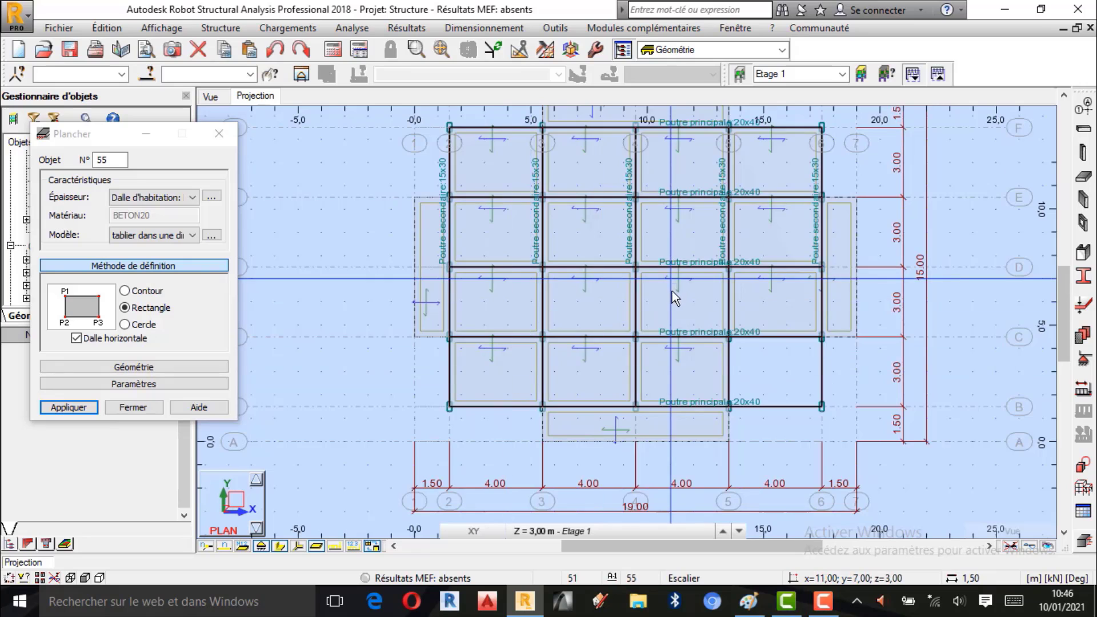
{"action": "scroll", "coordinate": [673, 290], "scroll_direction": "up", "scroll_amount": 1}
{"action": "scroll", "coordinate": [661, 299], "scroll_direction": "up", "scroll_amount": 1}
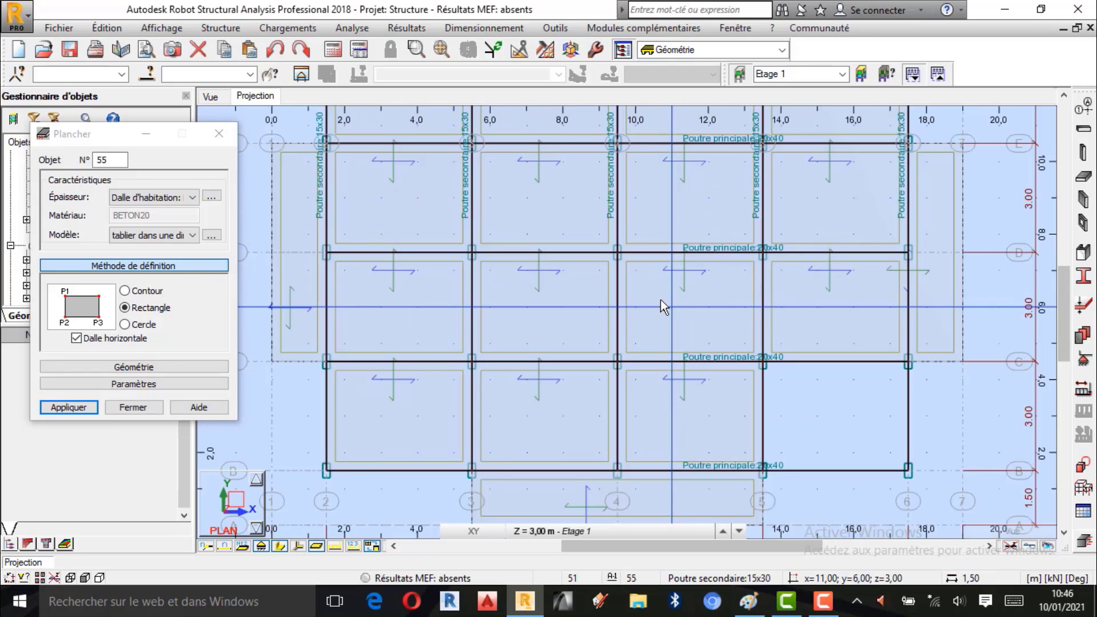
{"action": "scroll", "coordinate": [636, 329], "scroll_direction": "down", "scroll_amount": 1}
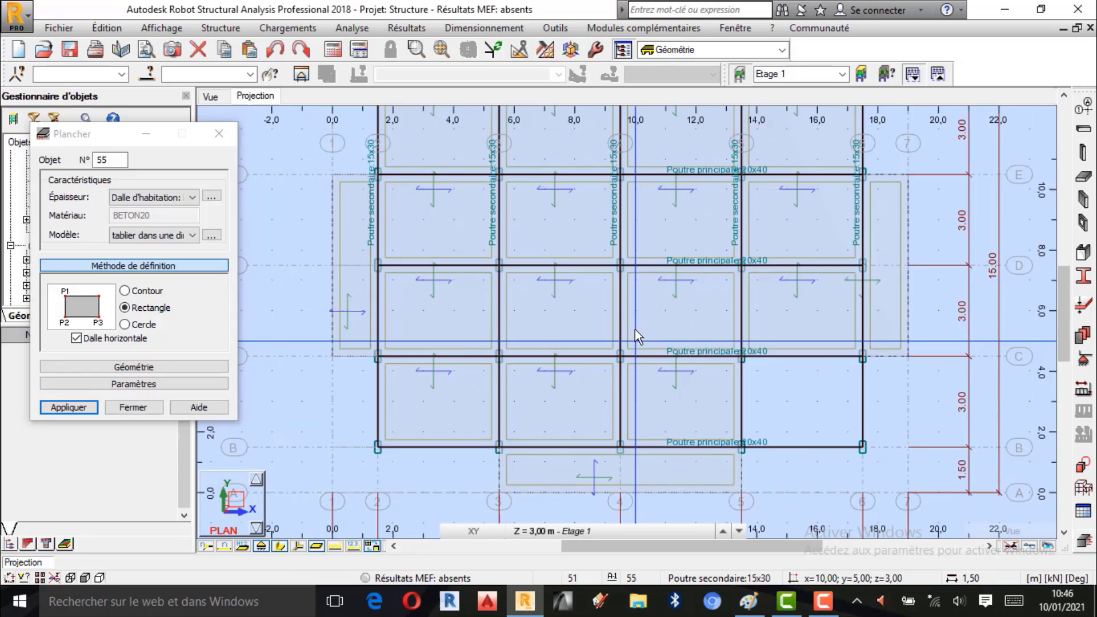
{"action": "left_click", "coordinate": [219, 133]}
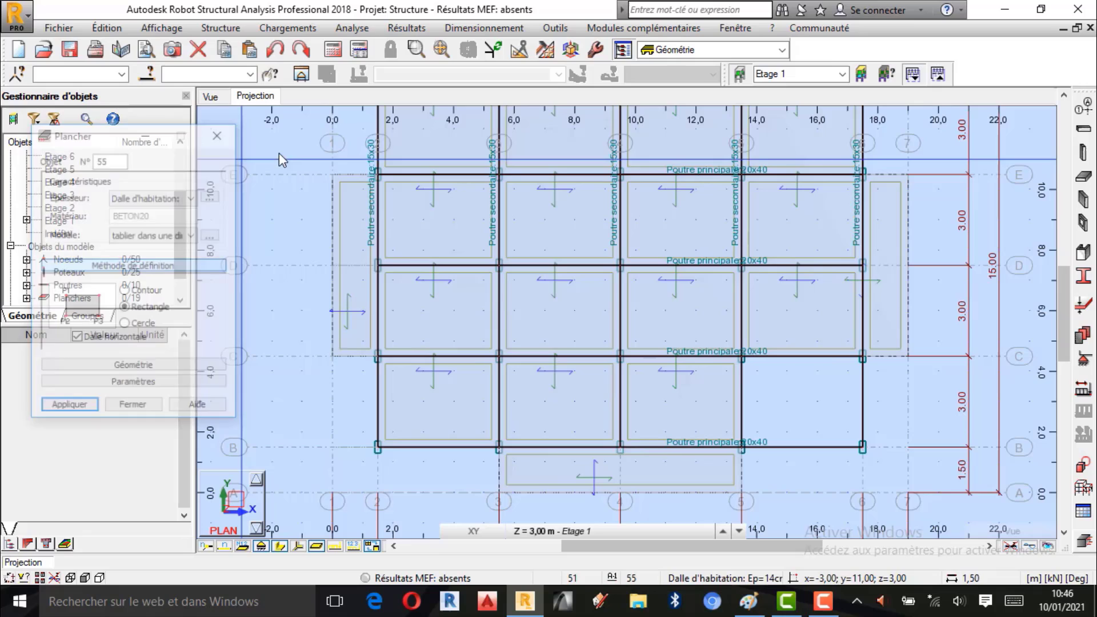
{"action": "left_click", "coordinate": [217, 96]}
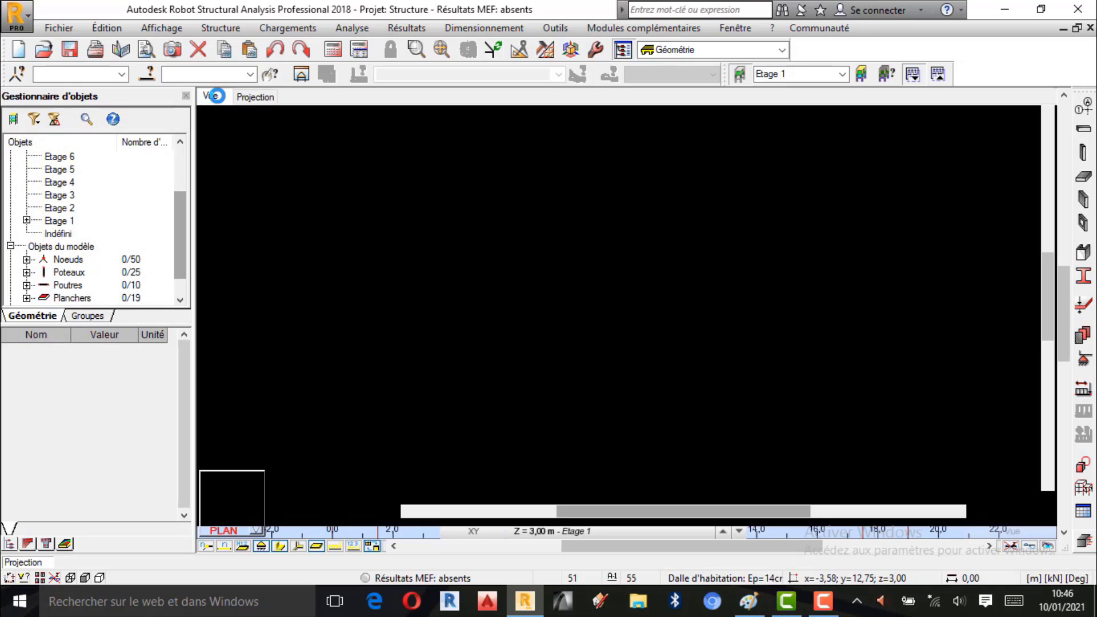
Step: Examine the bay slabs and cantilever slabs in 3D, looking closely at the outer edge of the slab between axes 6 and 7
{"action": "scroll", "coordinate": [440, 303], "scroll_direction": "up", "scroll_amount": 1}
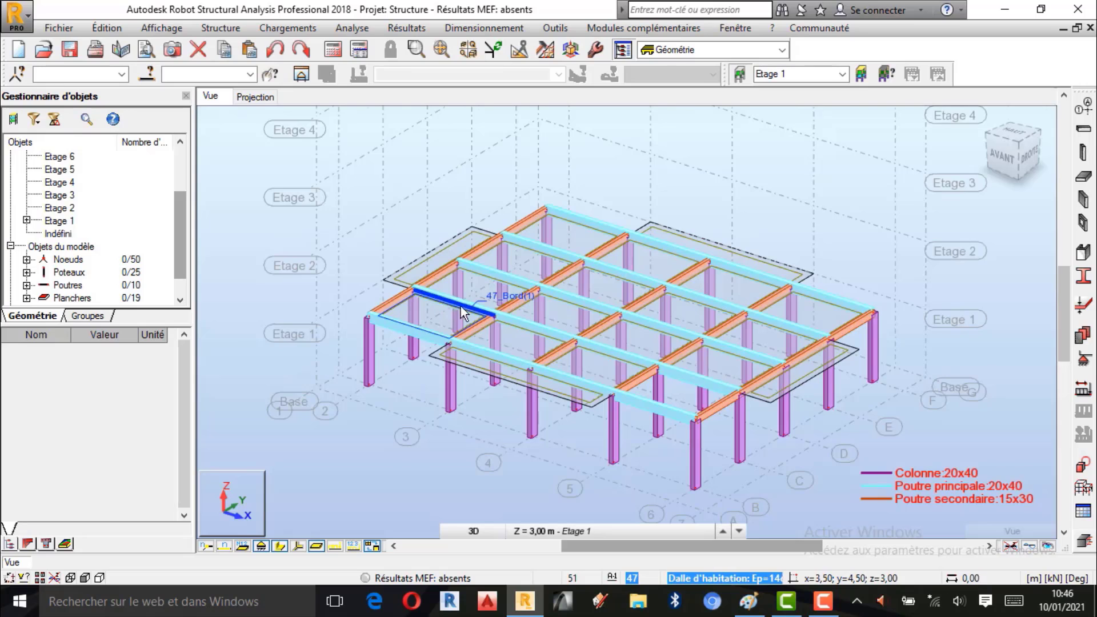
{"action": "scroll", "coordinate": [461, 307], "scroll_direction": "up", "scroll_amount": 2}
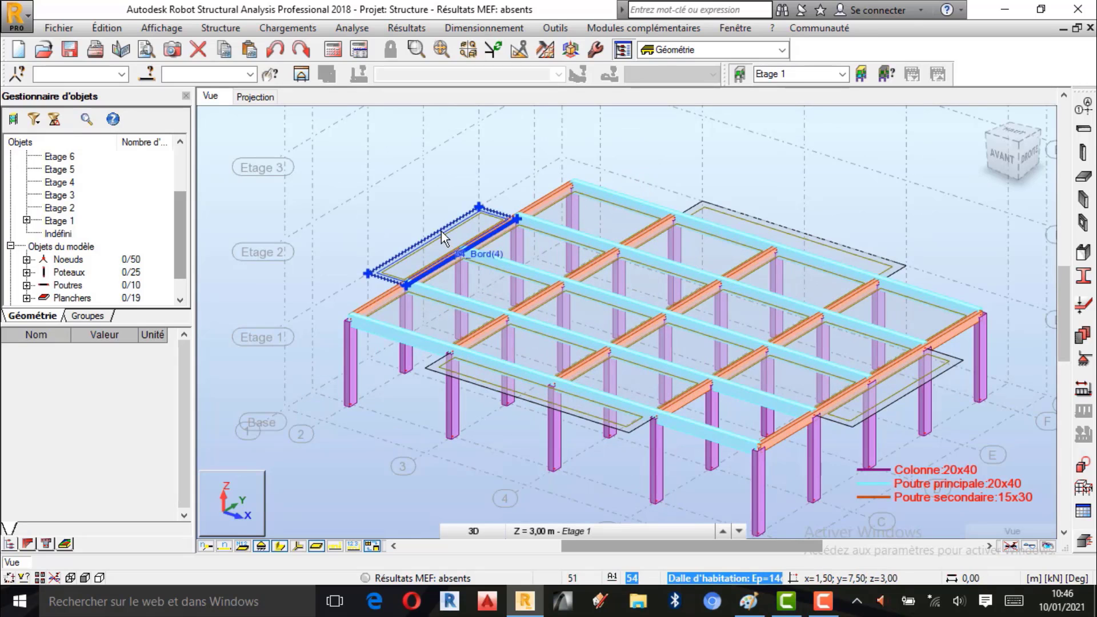
{"action": "scroll", "coordinate": [398, 256], "scroll_direction": "down", "scroll_amount": 1}
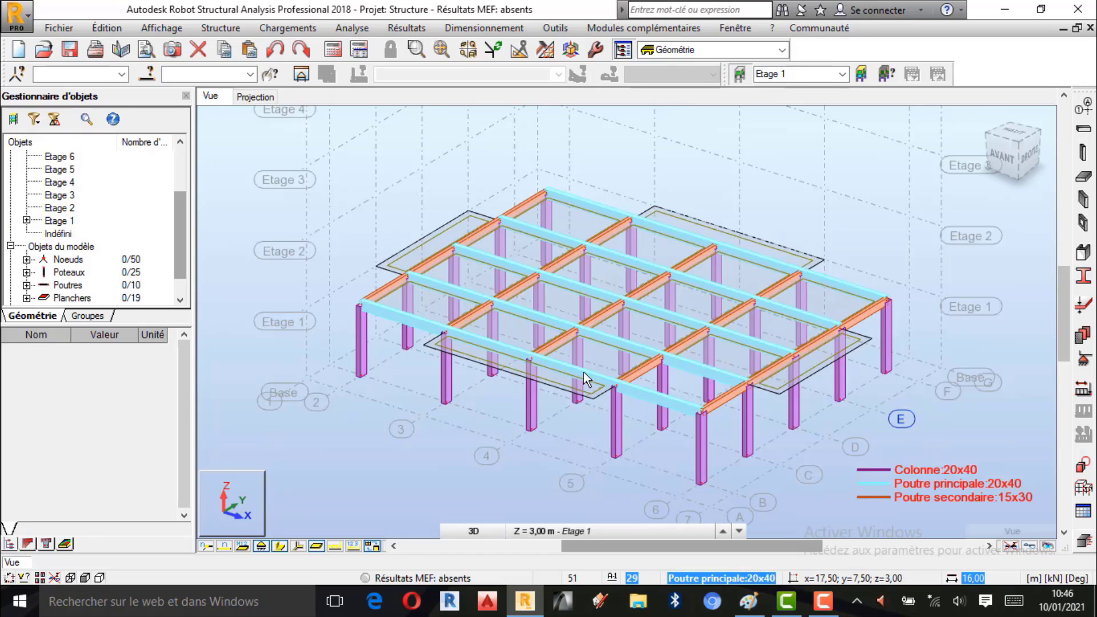
{"action": "scroll", "coordinate": [865, 382], "scroll_direction": "up", "scroll_amount": 1}
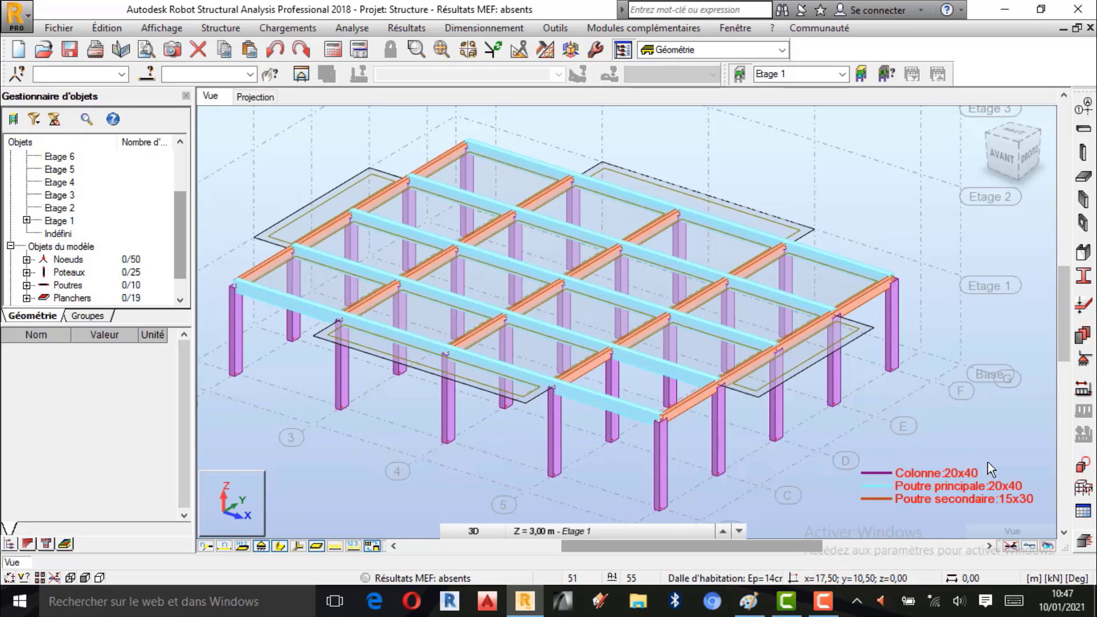
{"action": "scroll", "coordinate": [801, 392], "scroll_direction": "up", "scroll_amount": 3}
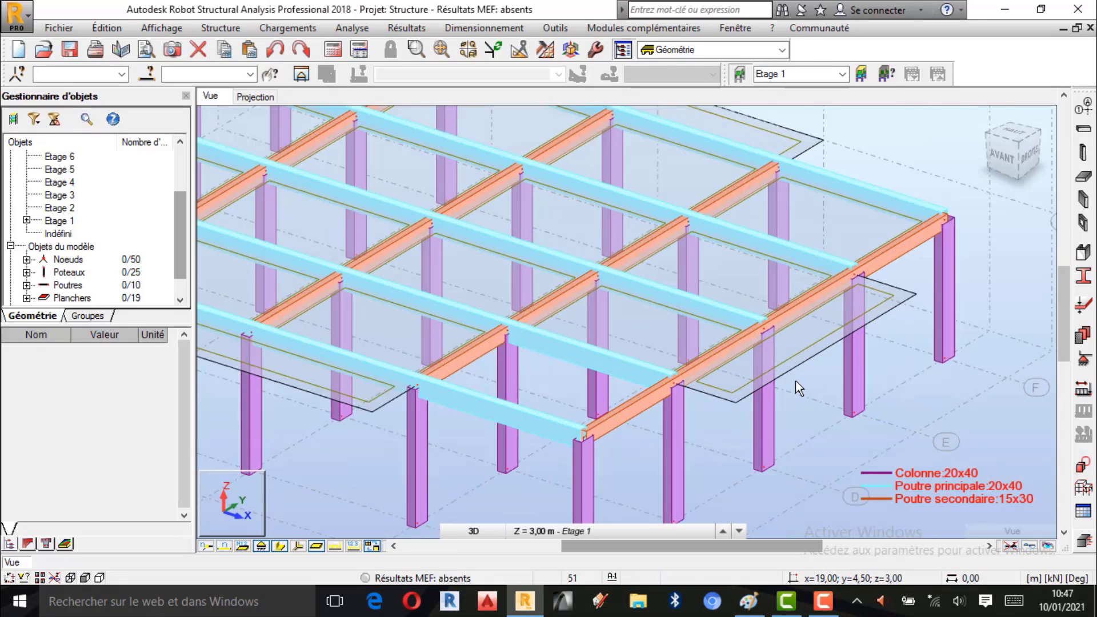
{"action": "scroll", "coordinate": [795, 372], "scroll_direction": "up", "scroll_amount": 3}
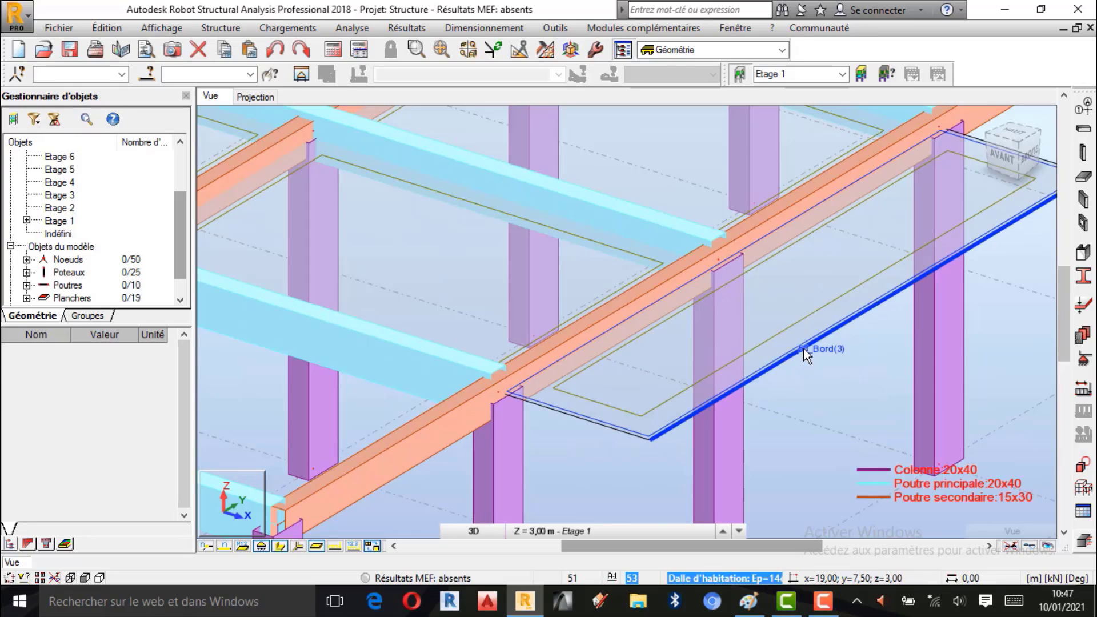
{"action": "left_click", "coordinate": [804, 348]}
{"action": "left_click", "coordinate": [848, 398]}
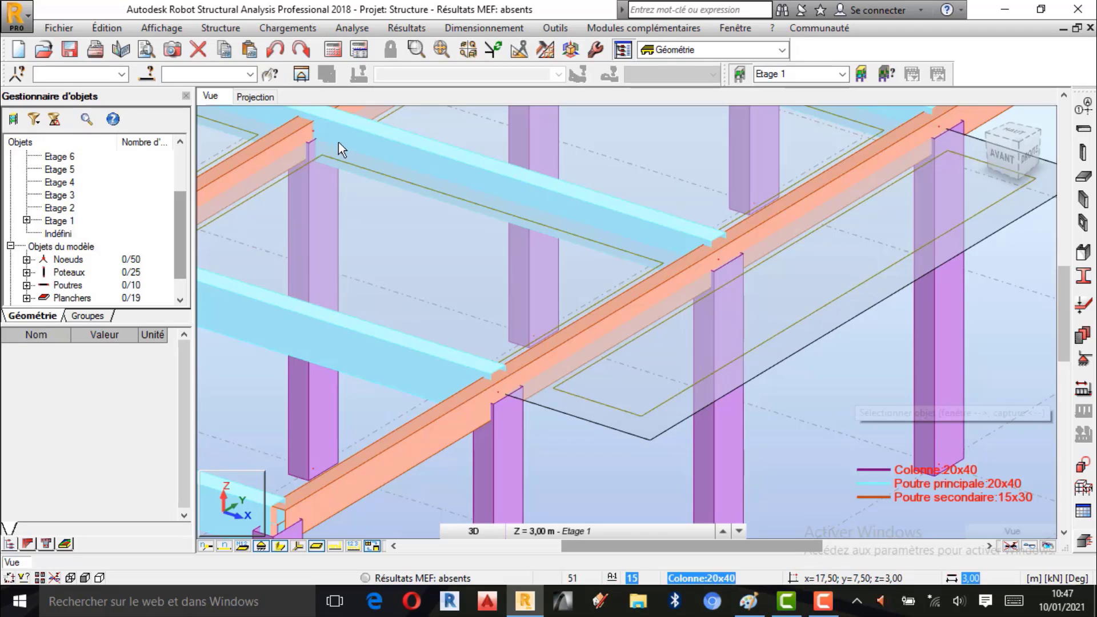
Step: Turn on the thickness colour legend (Epaisseur - légende par couleurs) in the display attributes and apply it to the view
{"action": "left_click", "coordinate": [159, 29]}
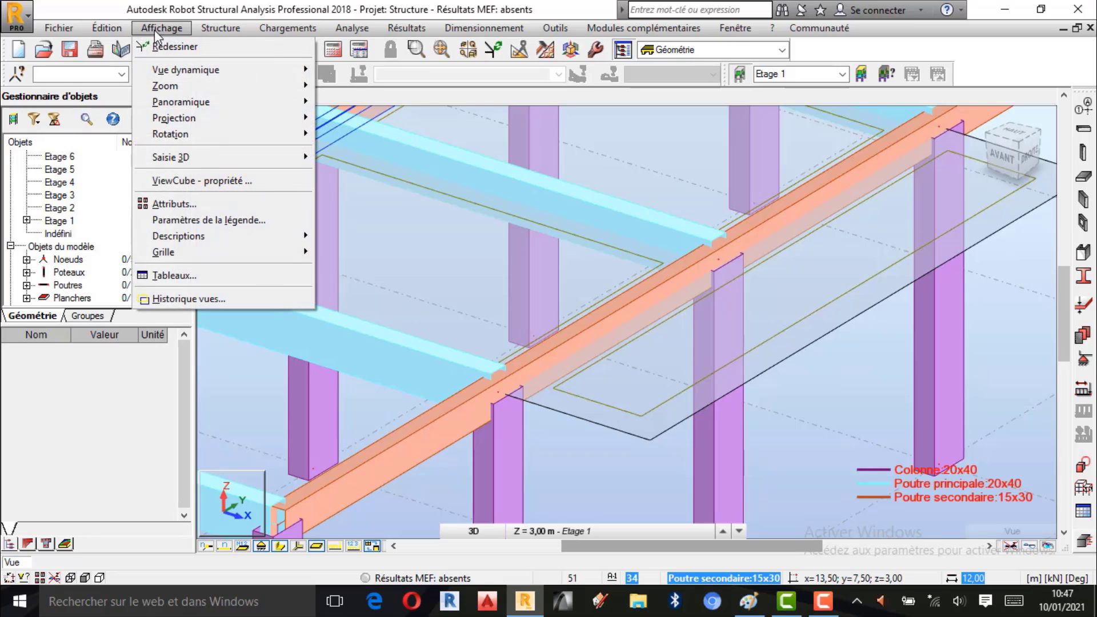
{"action": "left_click", "coordinate": [171, 204]}
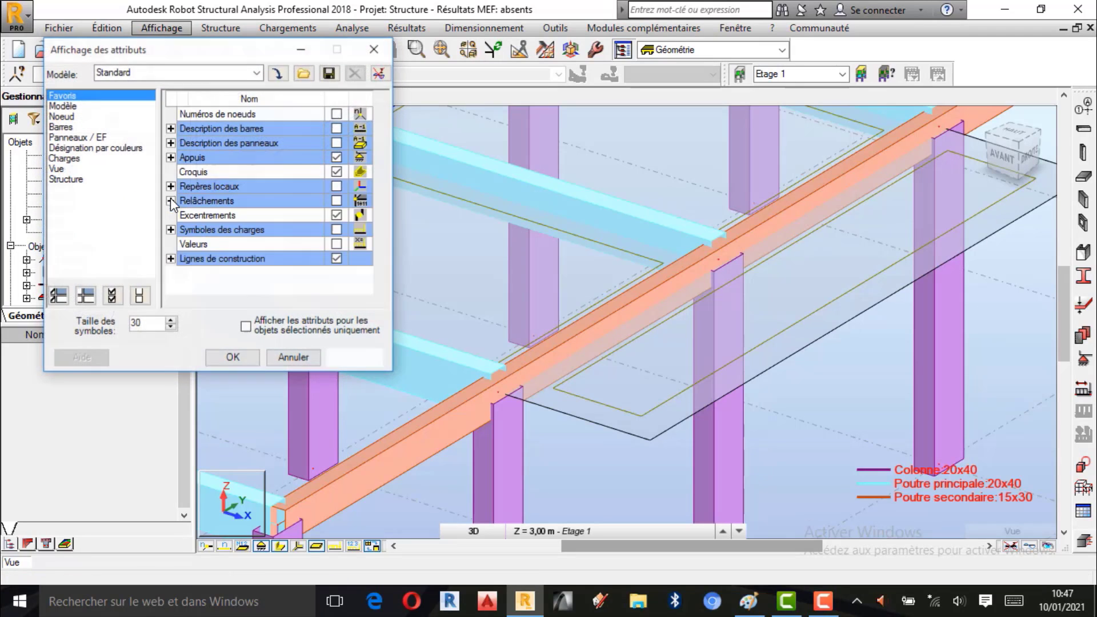
{"action": "left_click", "coordinate": [77, 148]}
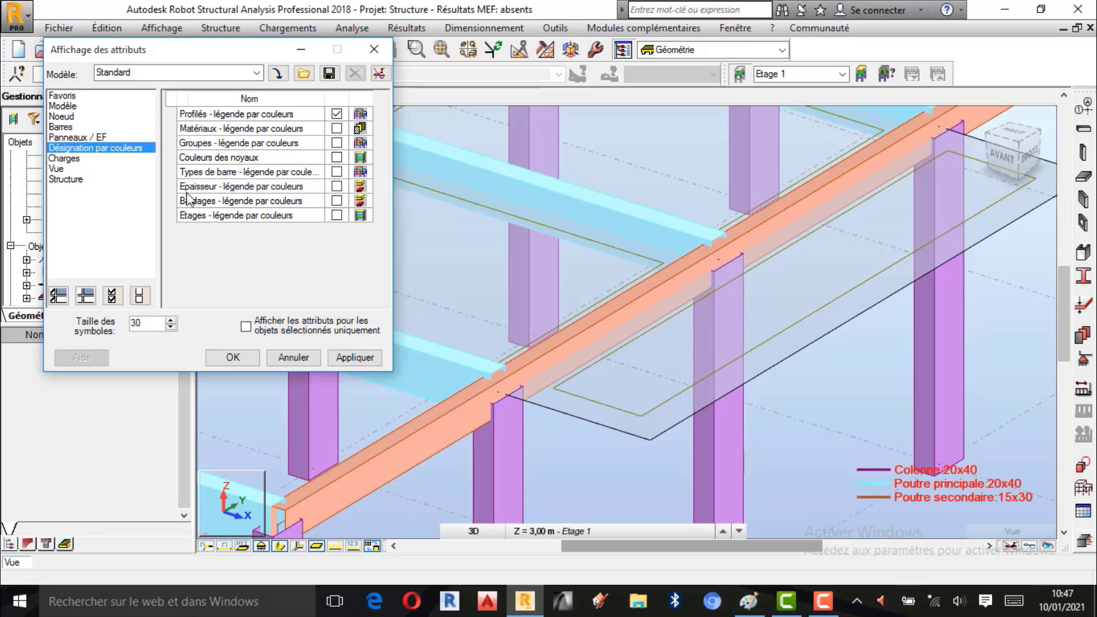
{"action": "left_click", "coordinate": [337, 187]}
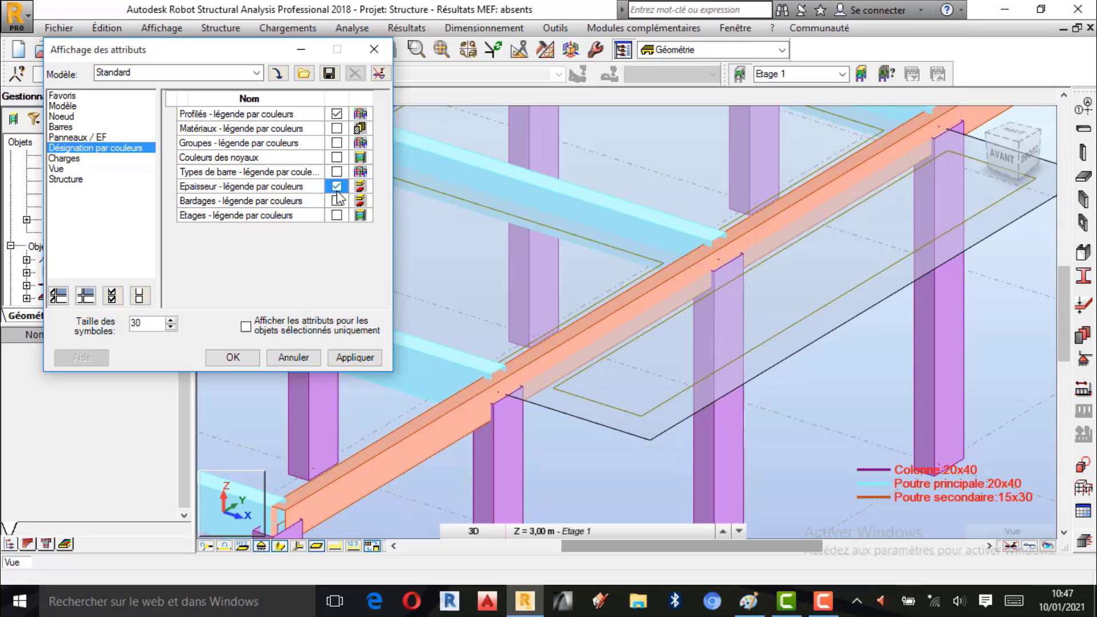
{"action": "left_click", "coordinate": [364, 361]}
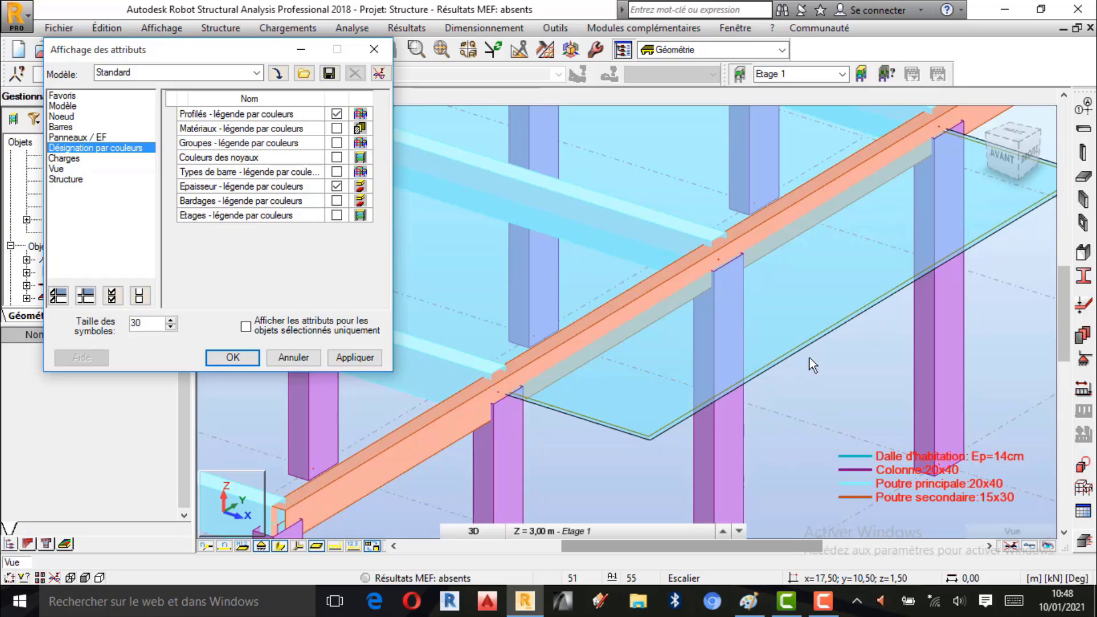
Step: Turn on the panel thickness display (Epaisseur des panneaux) for the slabs, apply it and close the display attributes
{"action": "scroll", "coordinate": [807, 357], "scroll_direction": "up", "scroll_amount": 2}
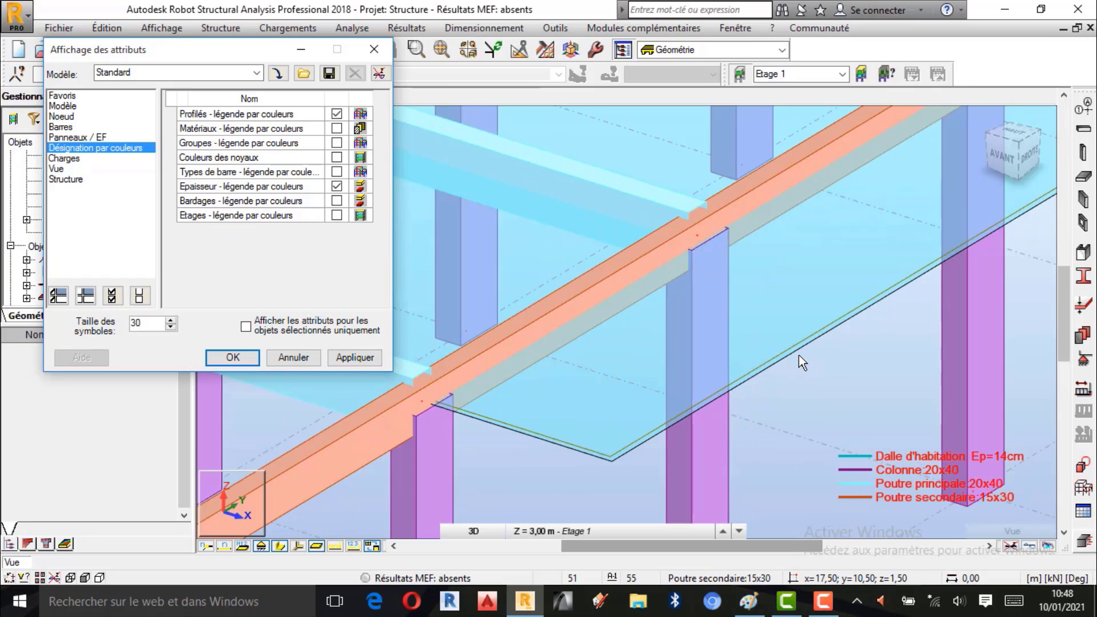
{"action": "scroll", "coordinate": [789, 360], "scroll_direction": "up", "scroll_amount": 2}
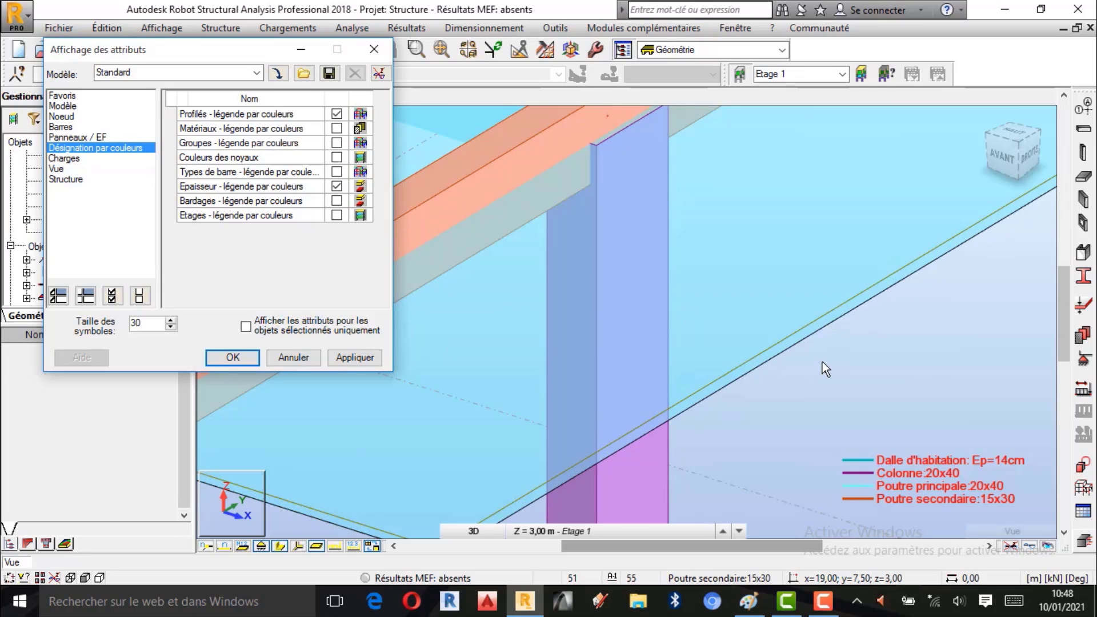
{"action": "left_click", "coordinate": [822, 362]}
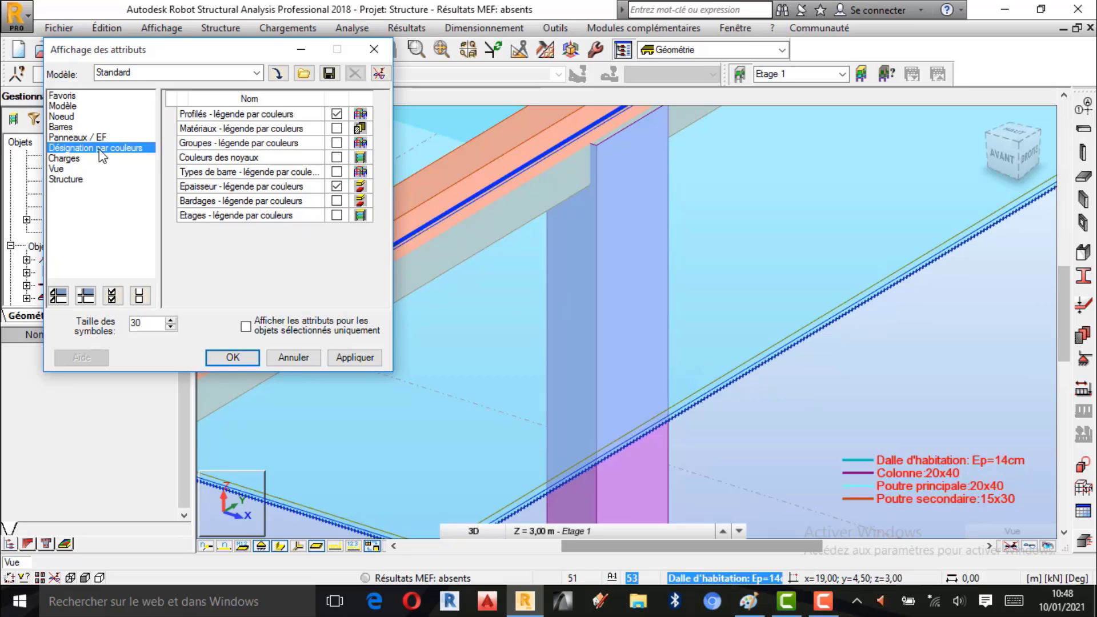
{"action": "left_click", "coordinate": [80, 138]}
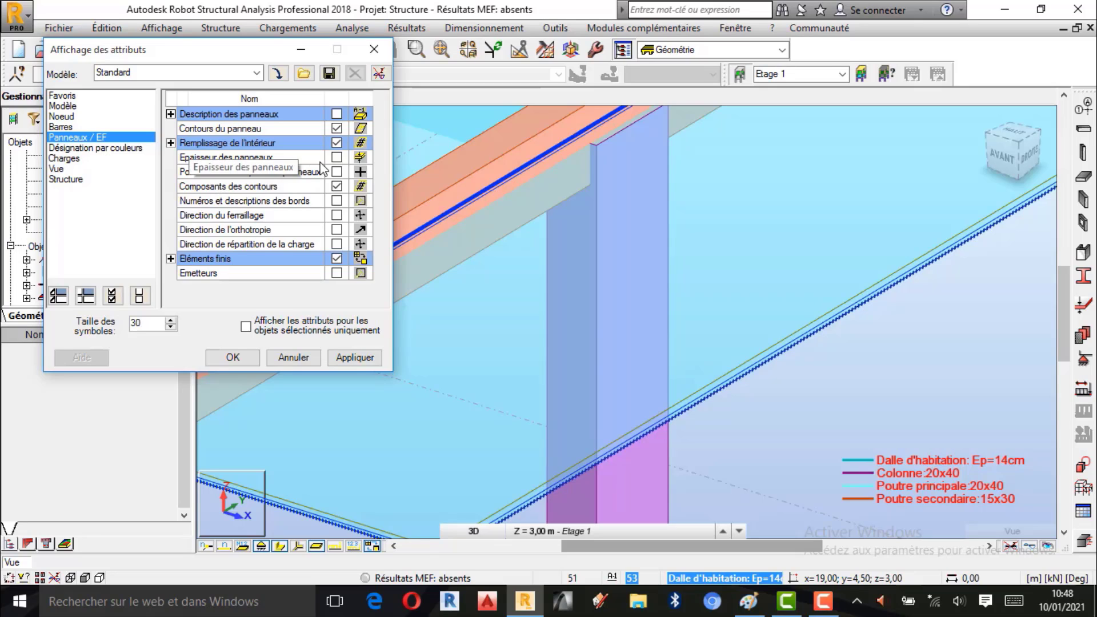
{"action": "left_click", "coordinate": [337, 158]}
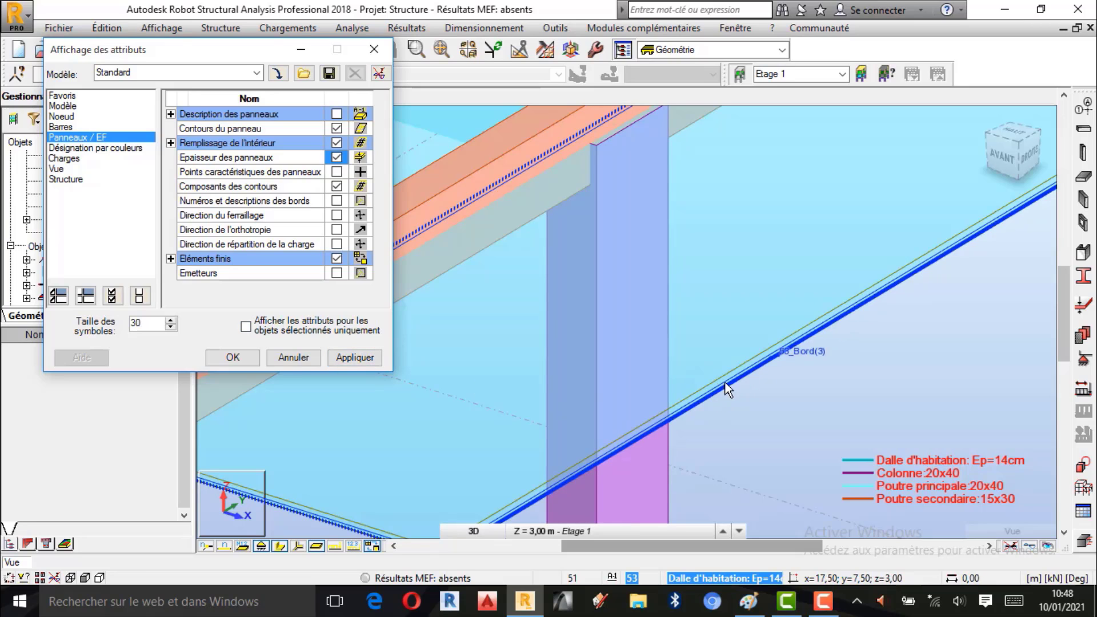
{"action": "left_click", "coordinate": [355, 357]}
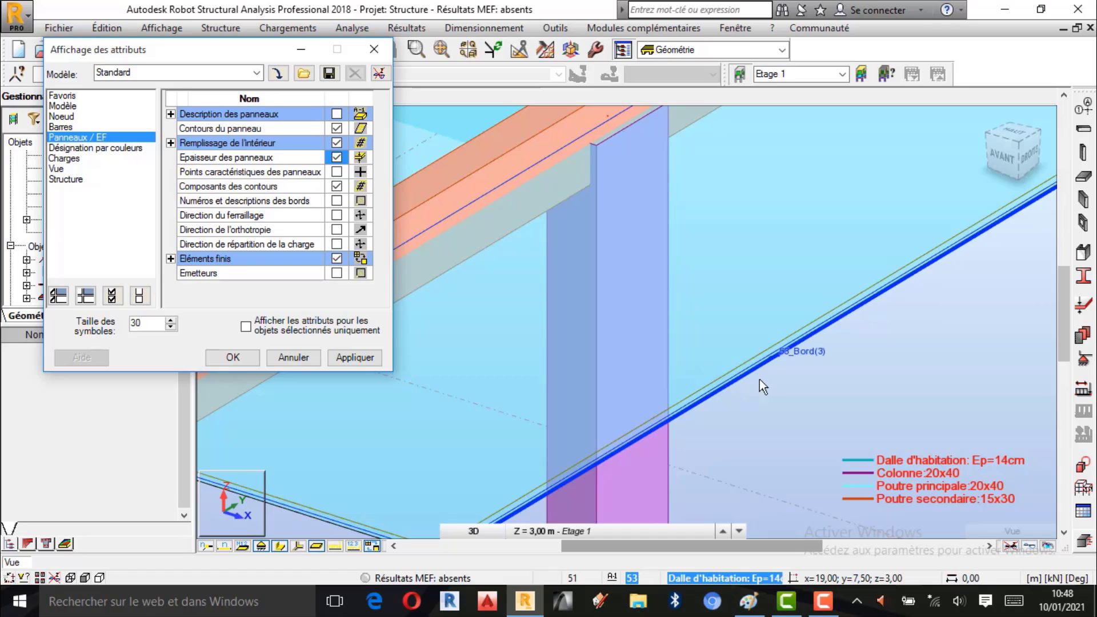
{"action": "left_click", "coordinate": [355, 358]}
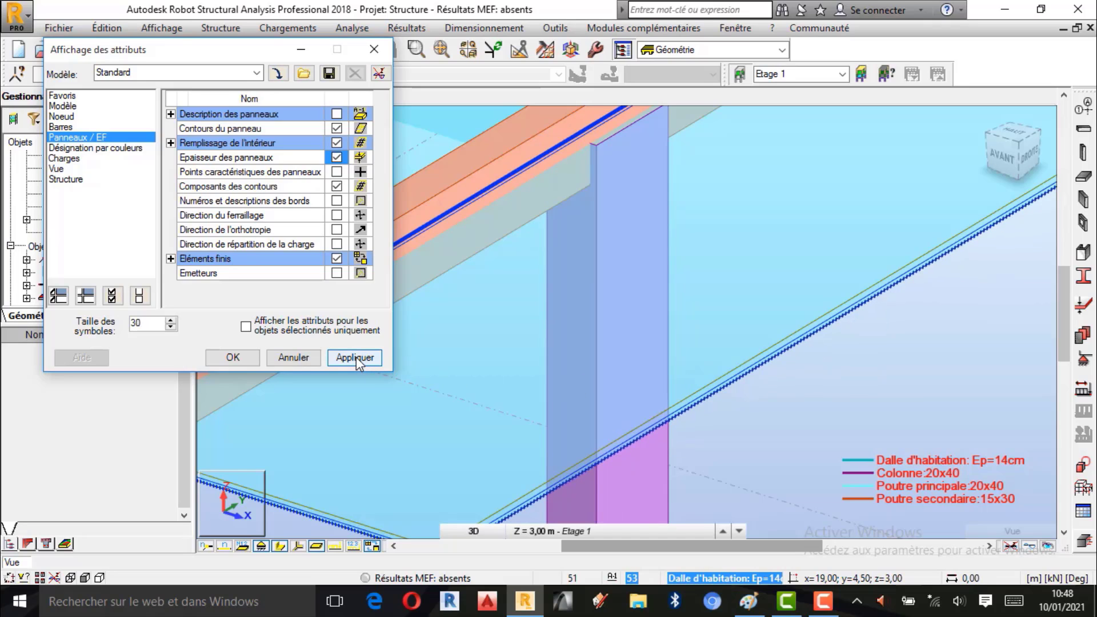
{"action": "left_click", "coordinate": [355, 358]}
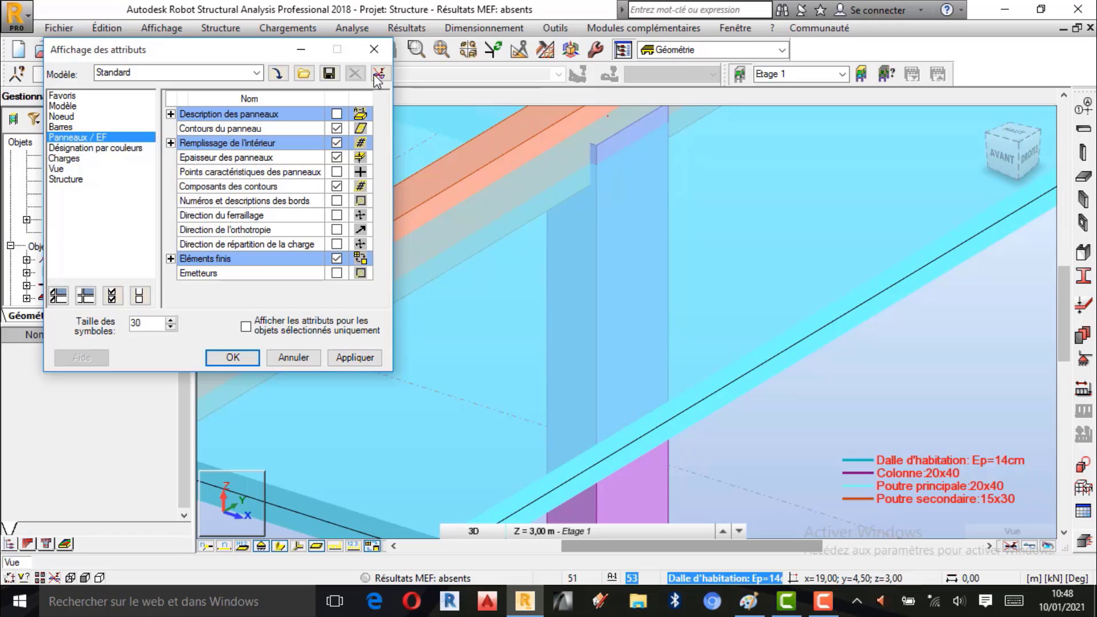
{"action": "left_click", "coordinate": [375, 49]}
Step: Examine the thickness of the Etage 1 bay and cantilever slabs, from the cantilever corner out to the whole floor
{"action": "scroll", "coordinate": [655, 274], "scroll_direction": "down", "scroll_amount": 6}
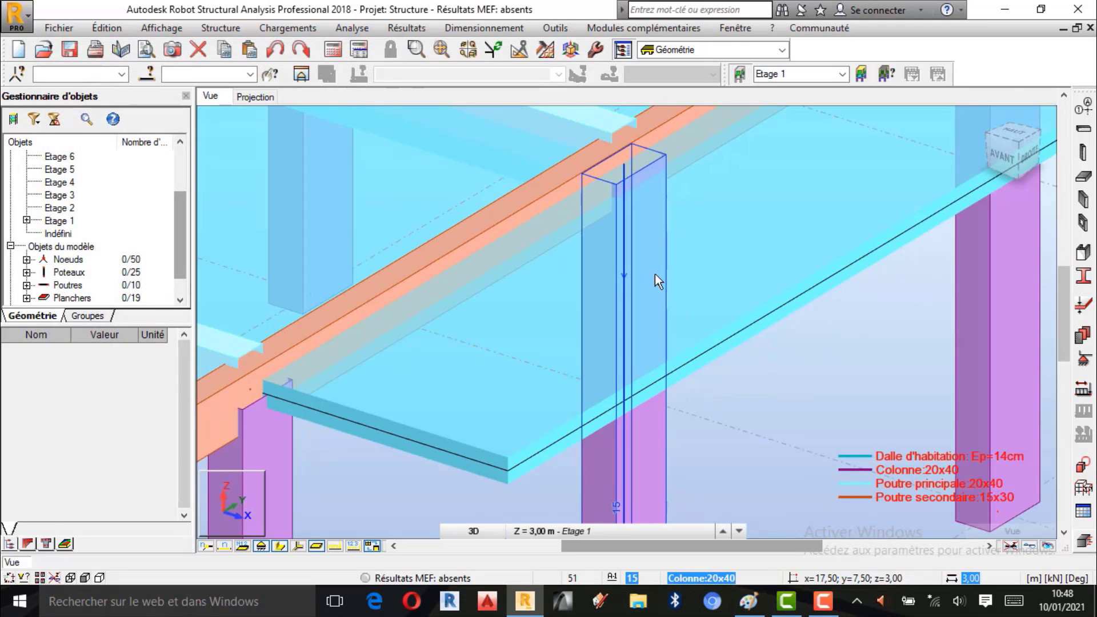
{"action": "scroll", "coordinate": [818, 354], "scroll_direction": "down", "scroll_amount": 5}
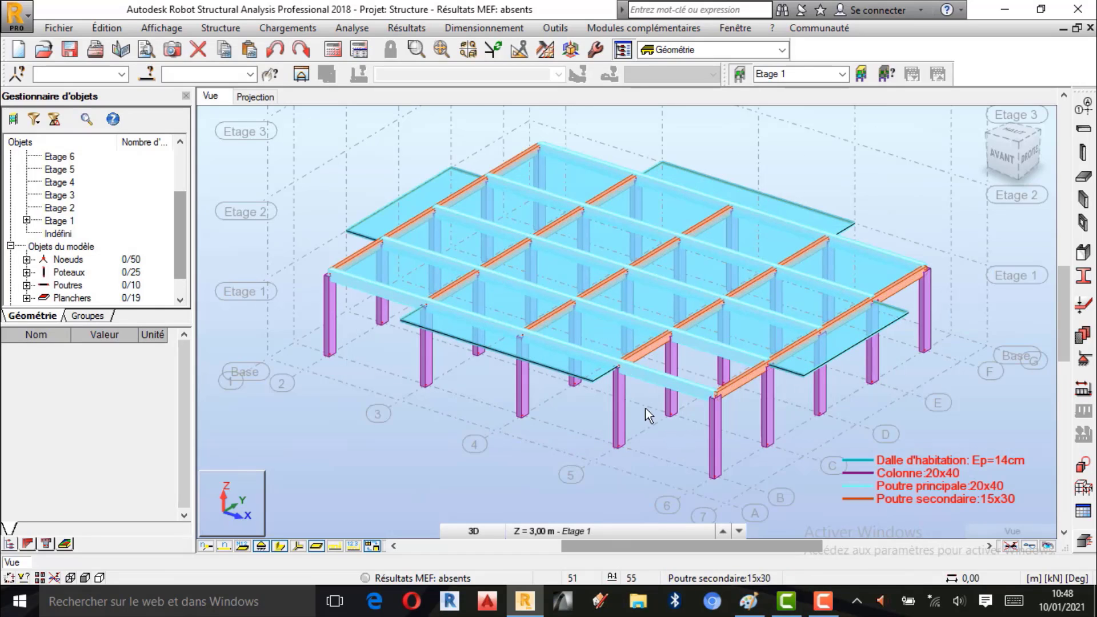
{"action": "scroll", "coordinate": [632, 412], "scroll_direction": "up", "scroll_amount": 2}
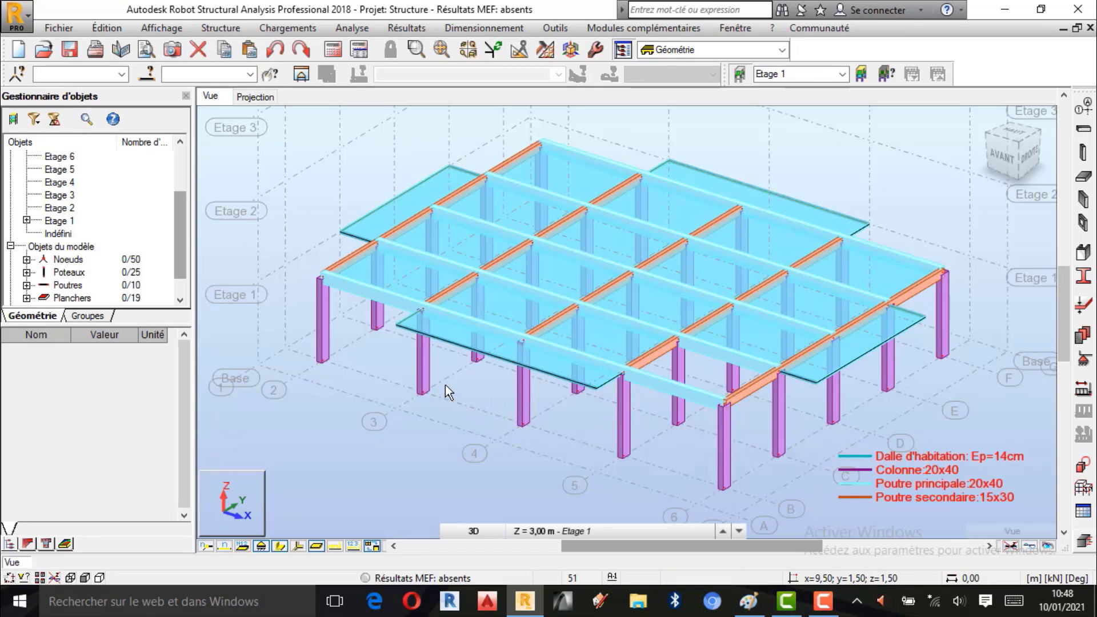
{"action": "scroll", "coordinate": [446, 385], "scroll_direction": "up", "scroll_amount": 1}
{"action": "scroll", "coordinate": [454, 409], "scroll_direction": "down", "scroll_amount": 1}
{"action": "scroll", "coordinate": [437, 372], "scroll_direction": "up", "scroll_amount": 1}
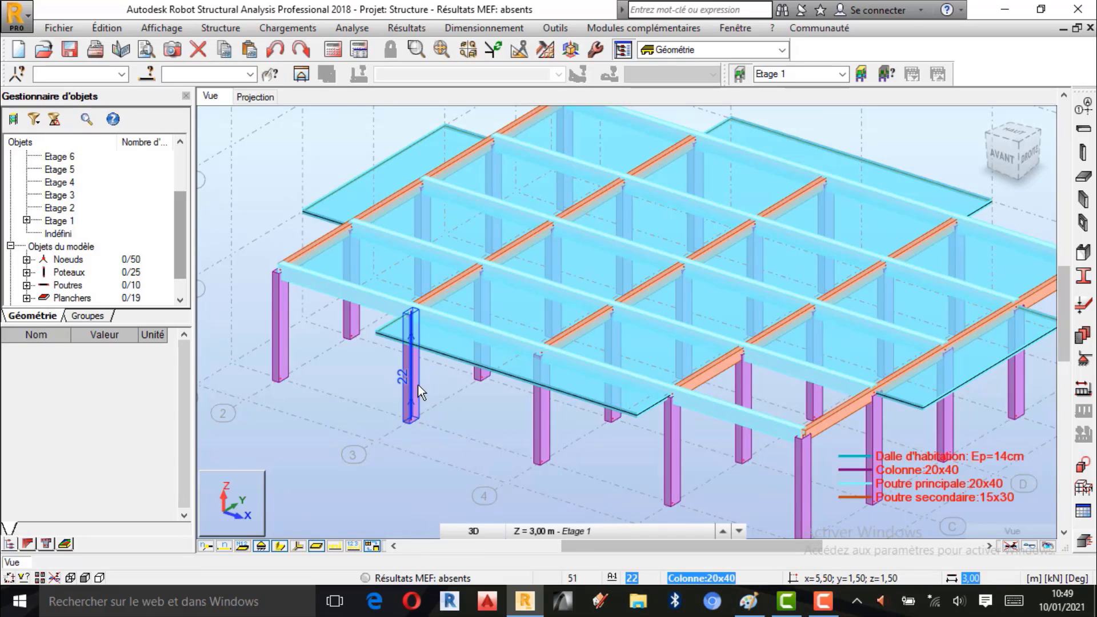
Step: Hide the bar section shapes and examine the slab layout of the whole Etage 1 floor in 3D
{"action": "left_click", "coordinate": [280, 546]}
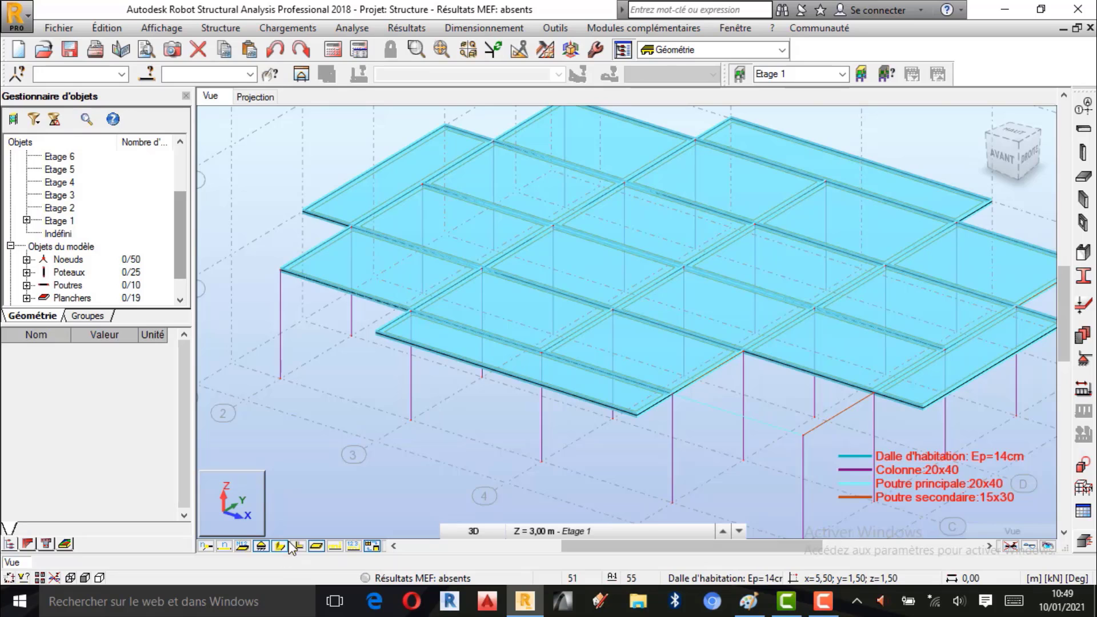
{"action": "scroll", "coordinate": [430, 335], "scroll_direction": "down", "scroll_amount": 2}
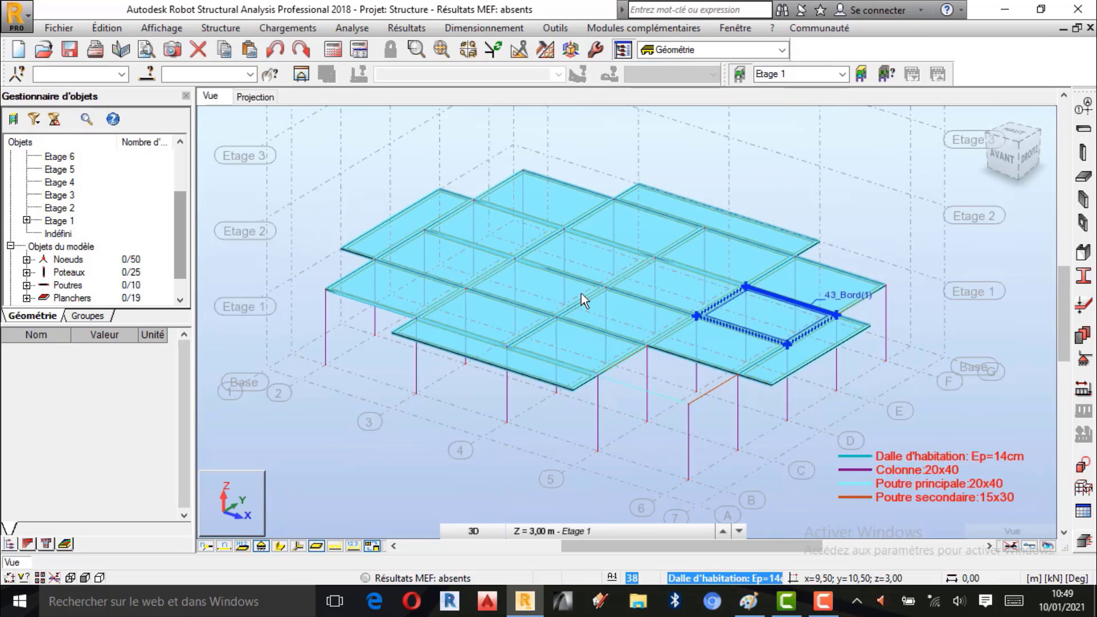
{"action": "scroll", "coordinate": [537, 292], "scroll_direction": "up", "scroll_amount": 1}
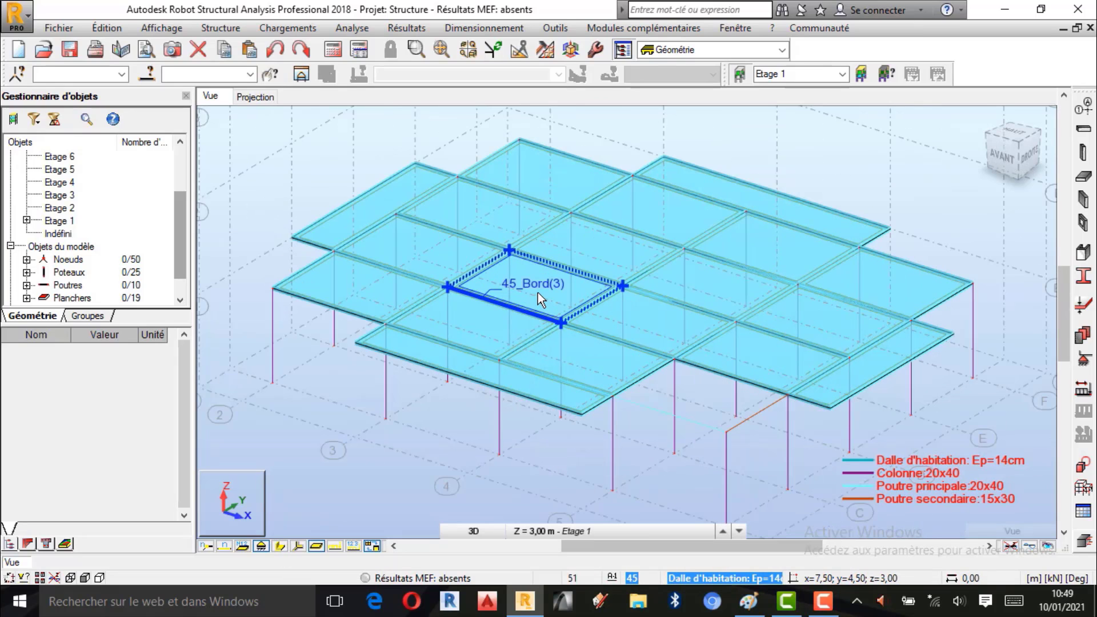
{"action": "scroll", "coordinate": [642, 365], "scroll_direction": "down", "scroll_amount": 1}
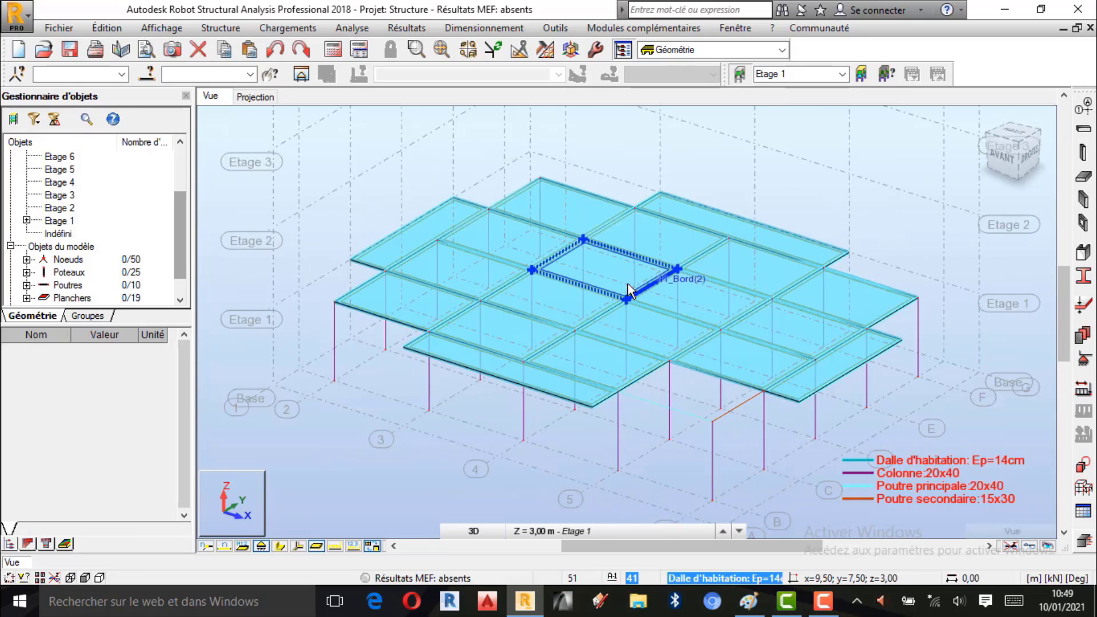
{"action": "scroll", "coordinate": [655, 380], "scroll_direction": "up", "scroll_amount": 1}
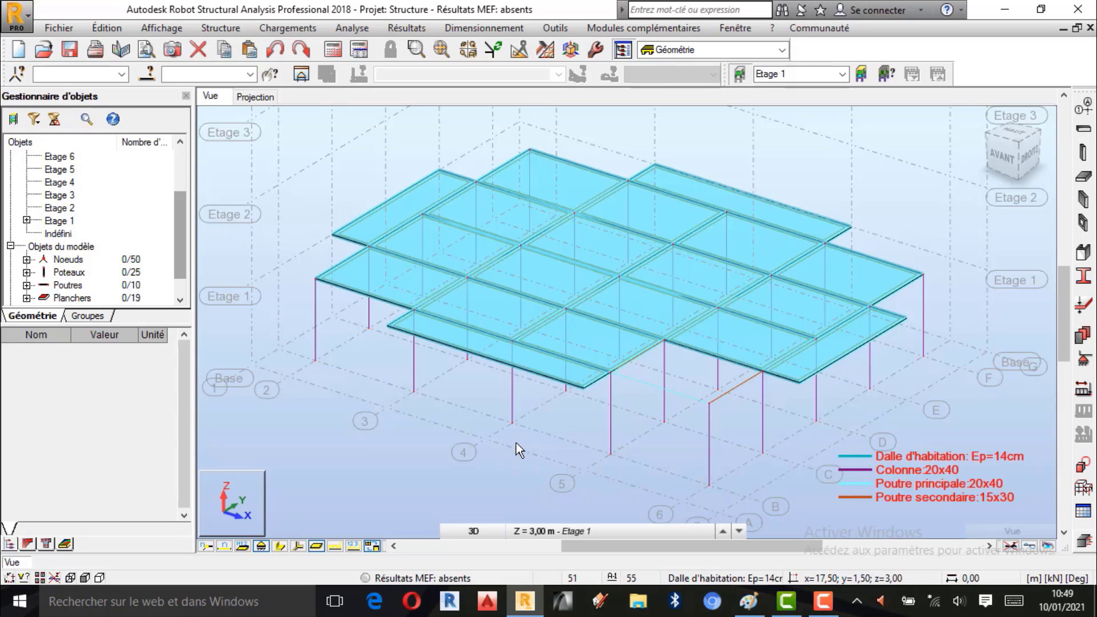
Step: Switch to Paint to check the cantilevers on the plan sketch, and return to the Robot Structural Analysis model
{"action": "left_click", "coordinate": [746, 601]}
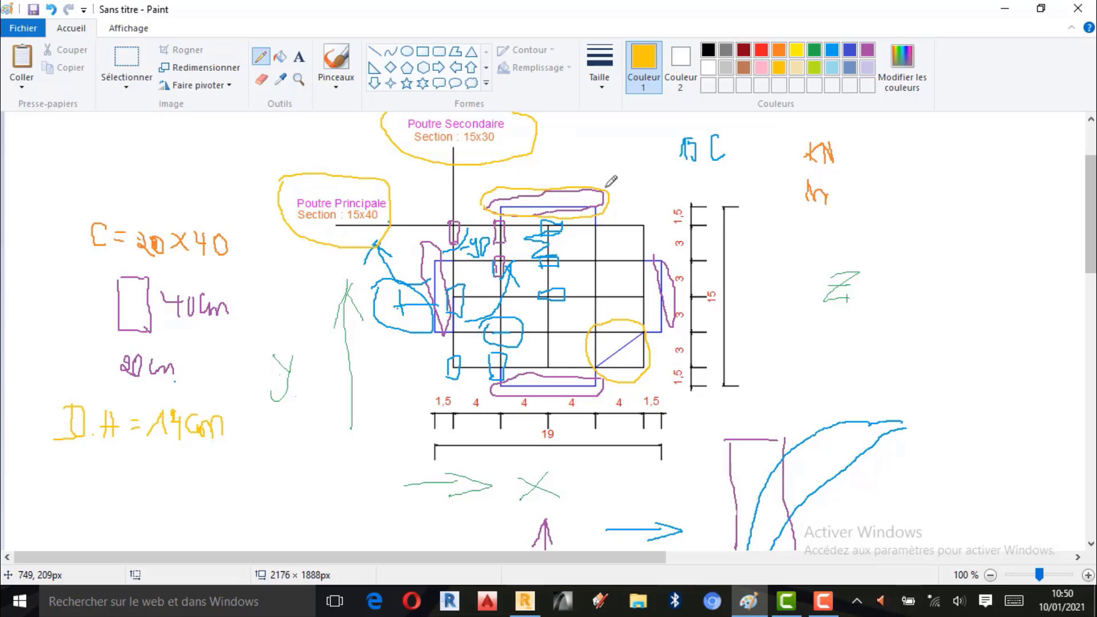
{"action": "left_click", "coordinate": [525, 601]}
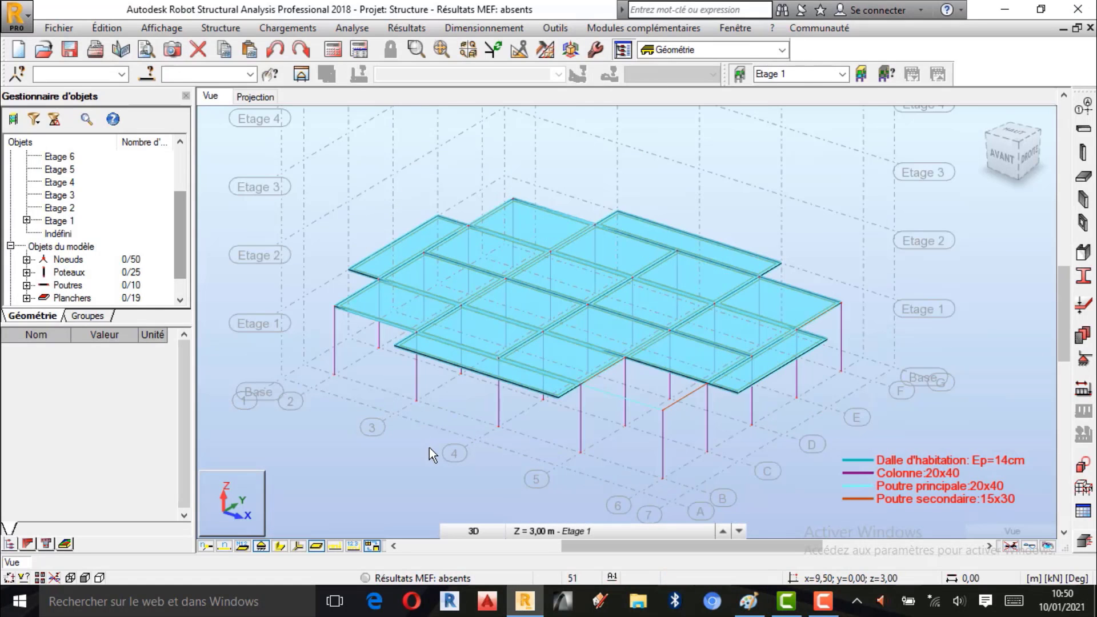
{"action": "scroll", "coordinate": [431, 452], "scroll_direction": "down", "scroll_amount": 1}
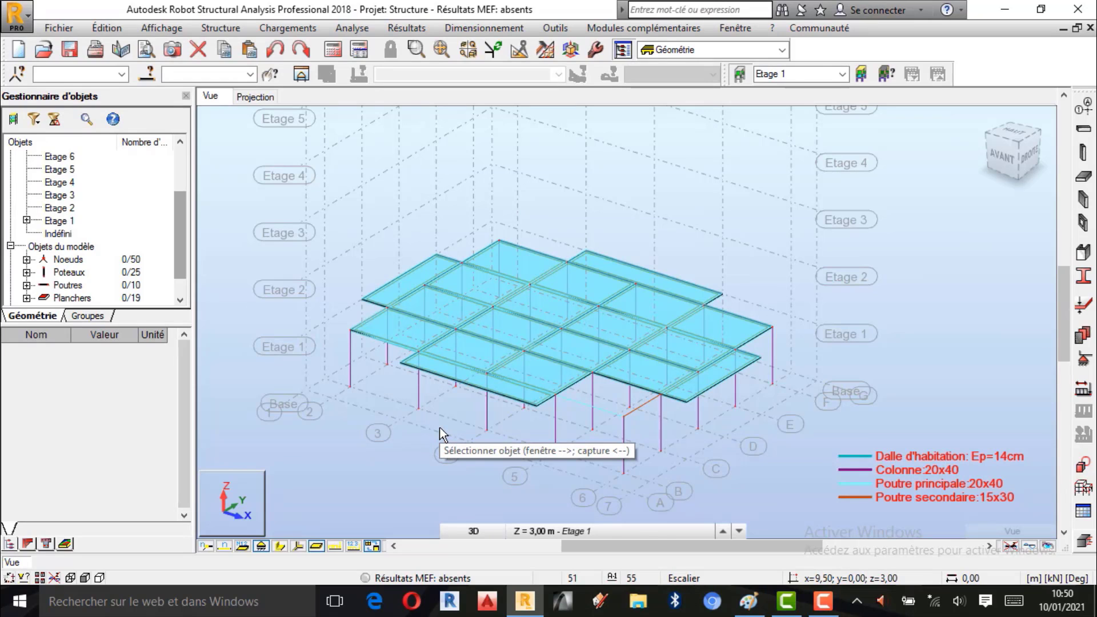
{"action": "scroll", "coordinate": [449, 437], "scroll_direction": "down", "scroll_amount": 1}
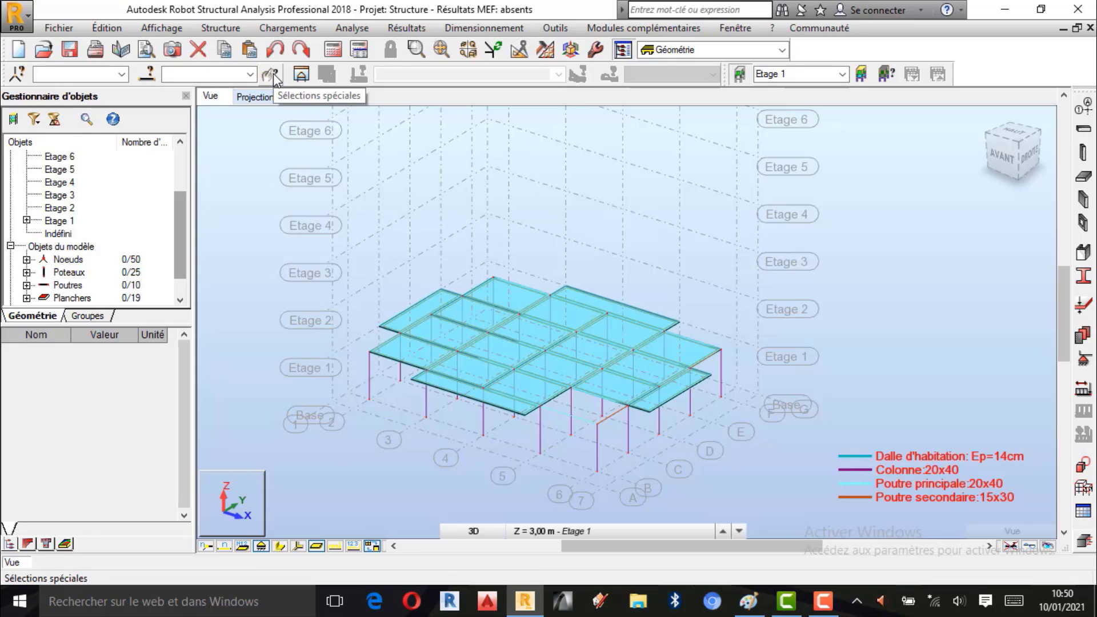
Step: Show the bar section shapes again and select all orange secondary beams using special selection by colour
{"action": "left_click", "coordinate": [102, 31]}
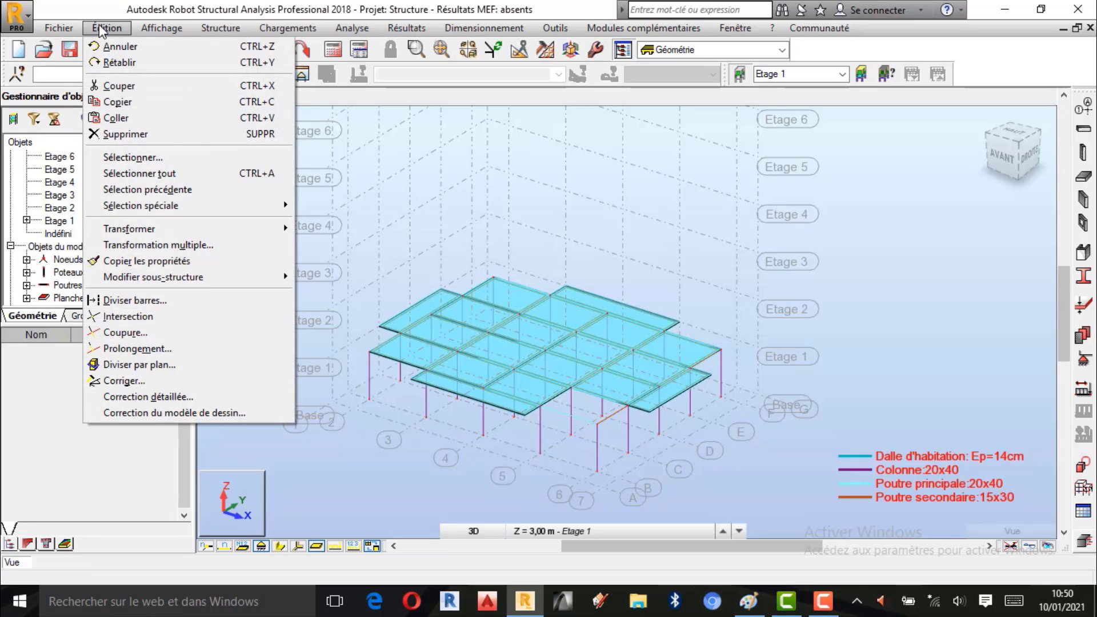
{"action": "mouse_move", "coordinate": [176, 210]}
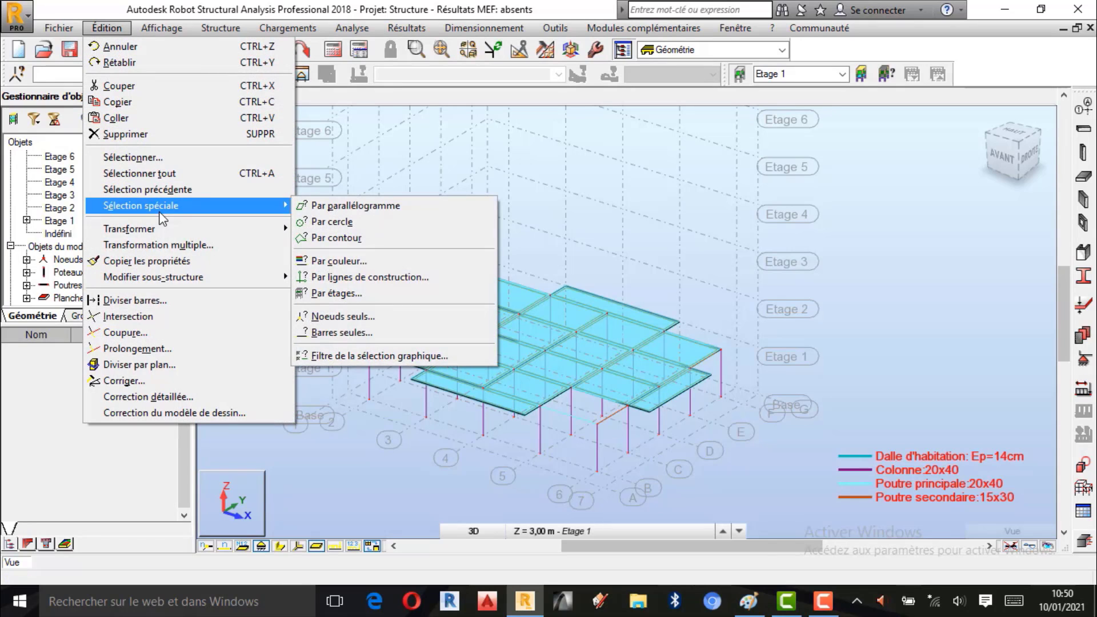
{"action": "left_click", "coordinate": [349, 263]}
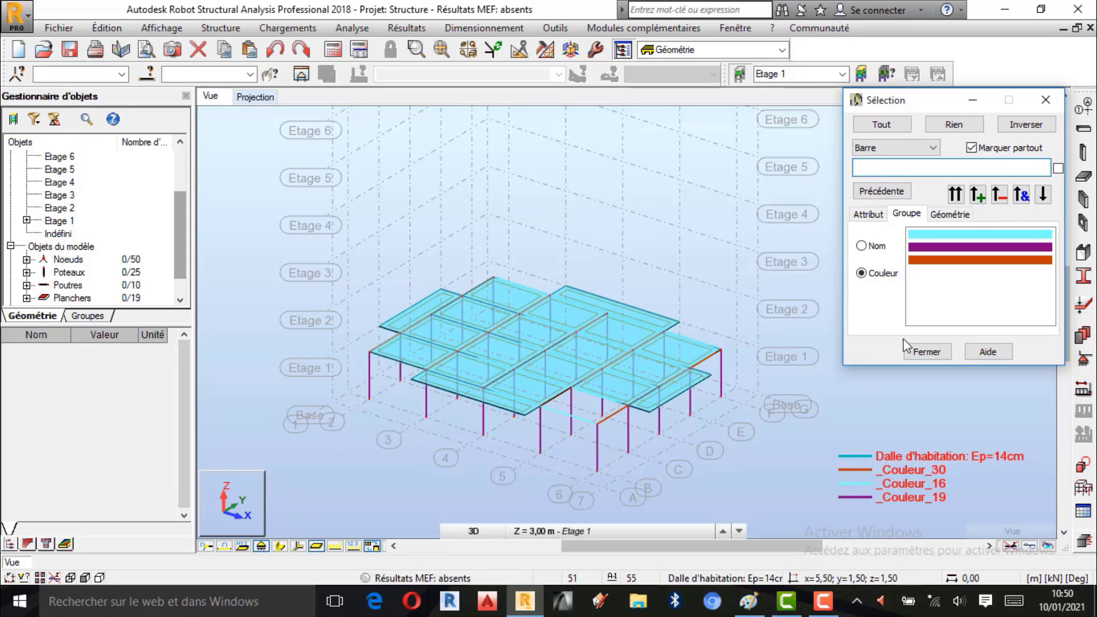
{"action": "left_click", "coordinate": [936, 262]}
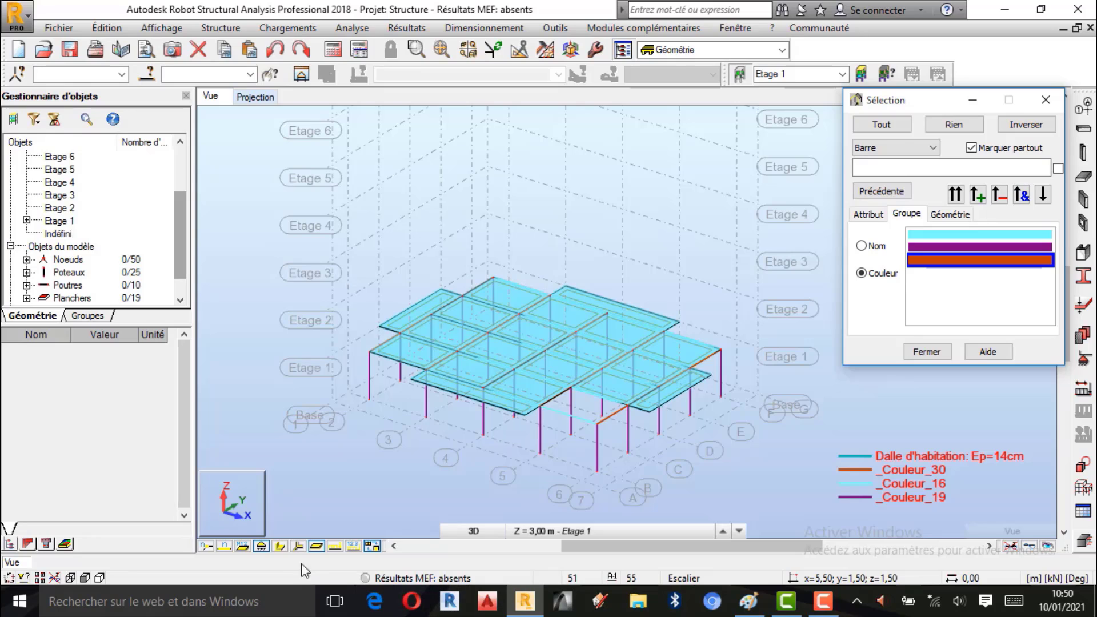
{"action": "left_click", "coordinate": [280, 547]}
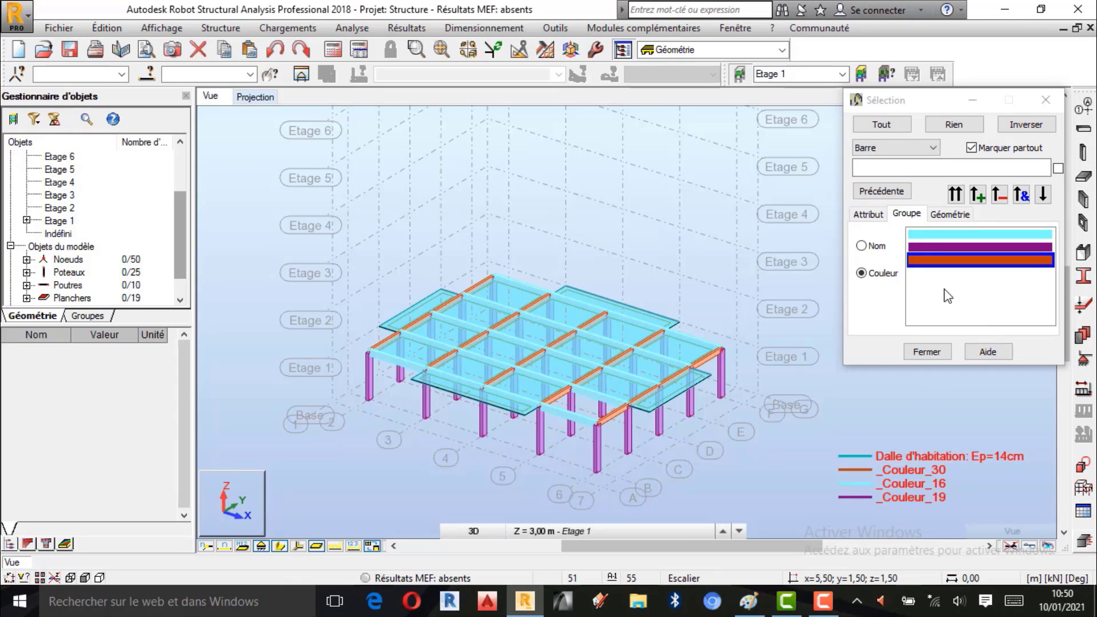
{"action": "left_click", "coordinate": [978, 194]}
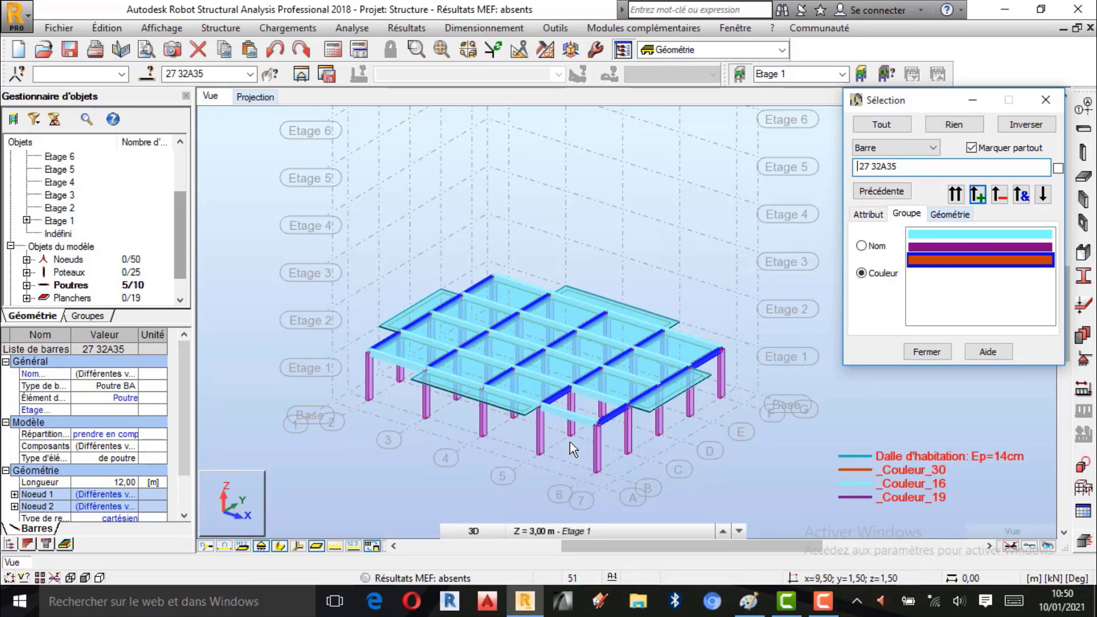
Step: Add all purple columns to the current bar selection by colour
{"action": "scroll", "coordinate": [570, 441], "scroll_direction": "up", "scroll_amount": 1}
{"action": "scroll", "coordinate": [546, 370], "scroll_direction": "up", "scroll_amount": 1}
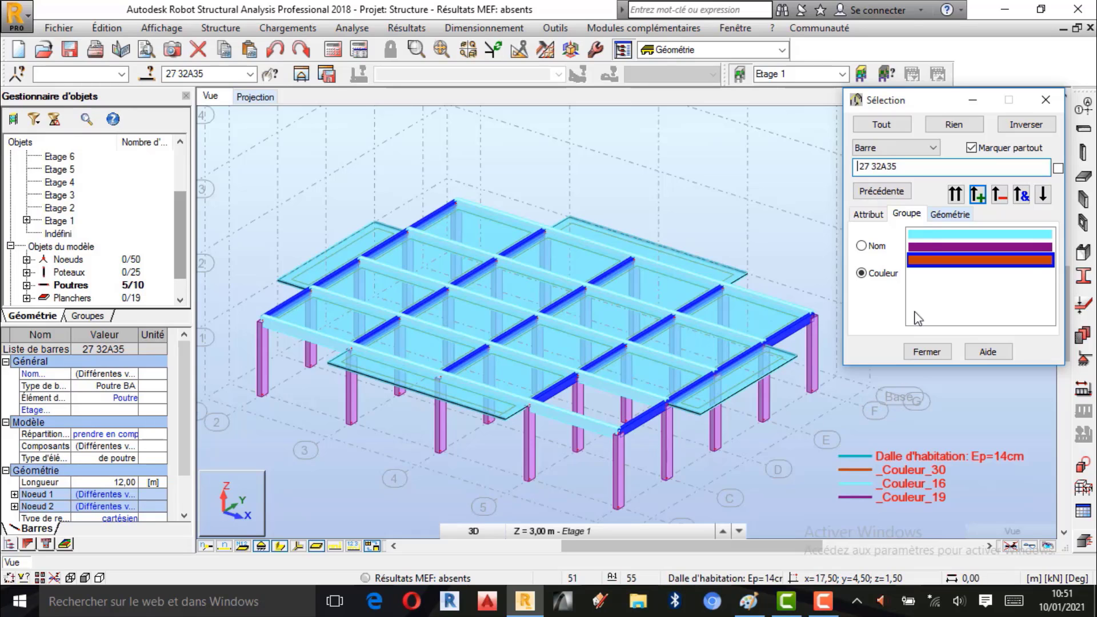
{"action": "left_click", "coordinate": [928, 247]}
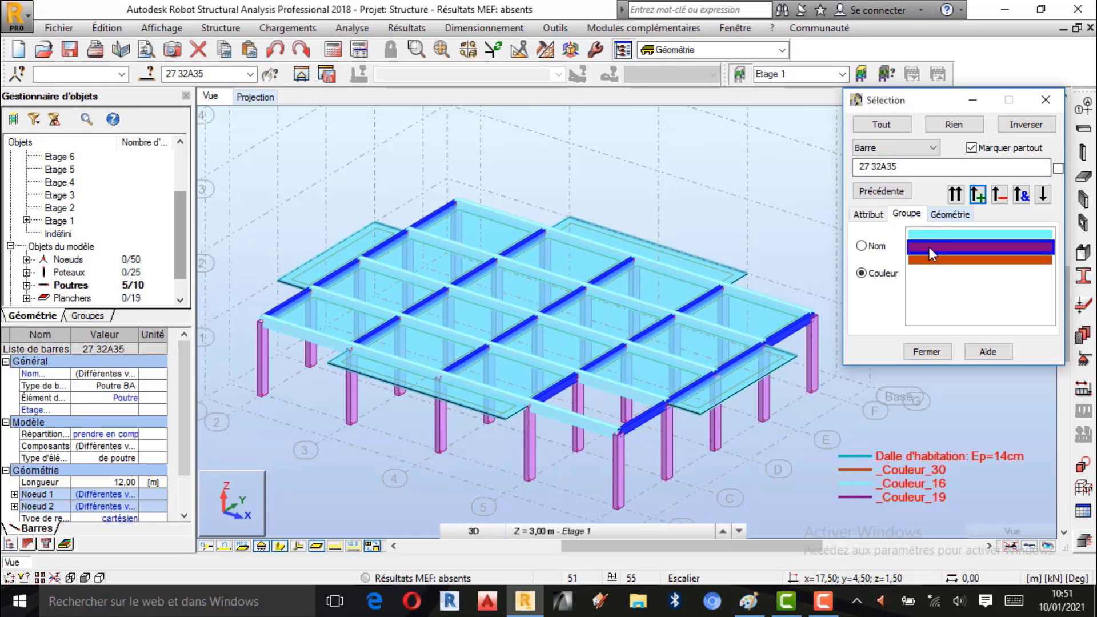
{"action": "left_click", "coordinate": [978, 195]}
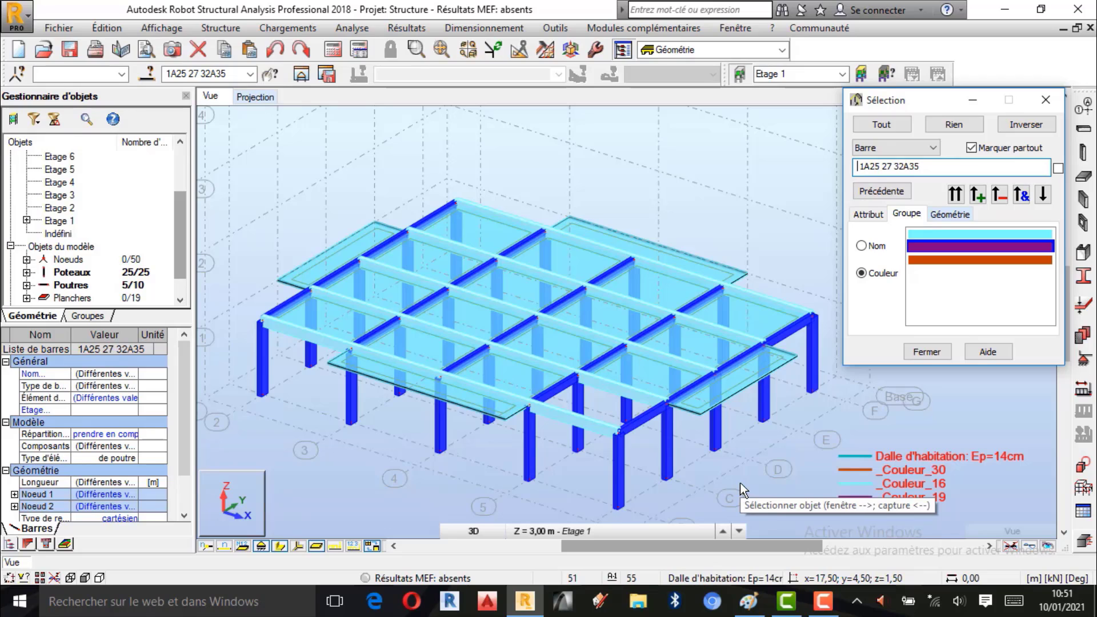
Step: Add the light-blue beams by colour, and all panels with the Dalle d'habitation: Ep=14cm thickness, to the current selection
{"action": "left_click", "coordinate": [976, 235]}
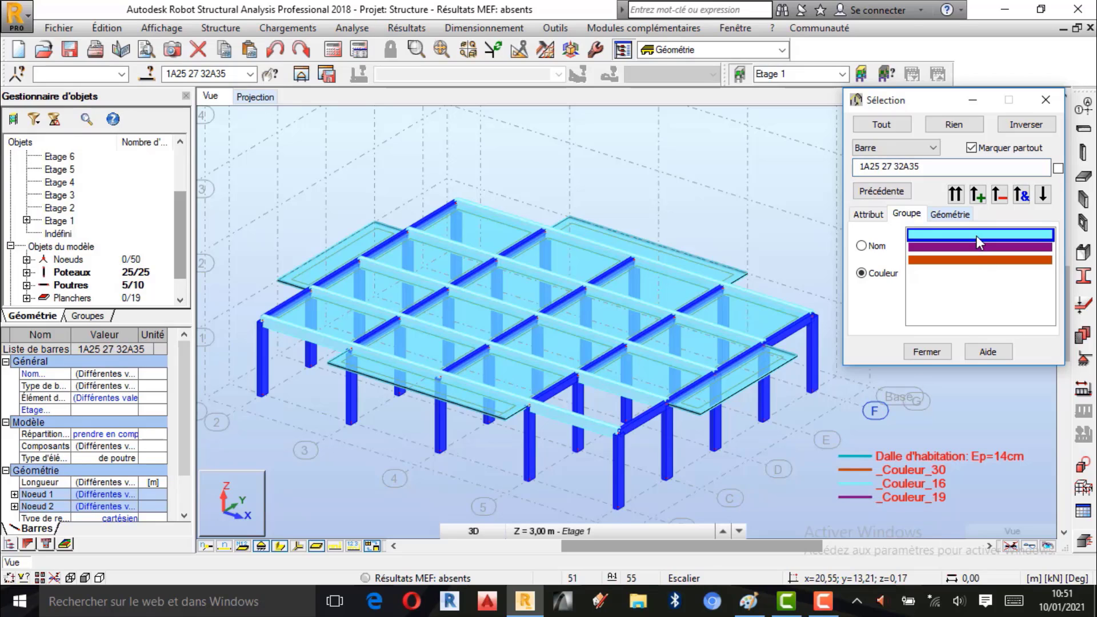
{"action": "left_click", "coordinate": [978, 195]}
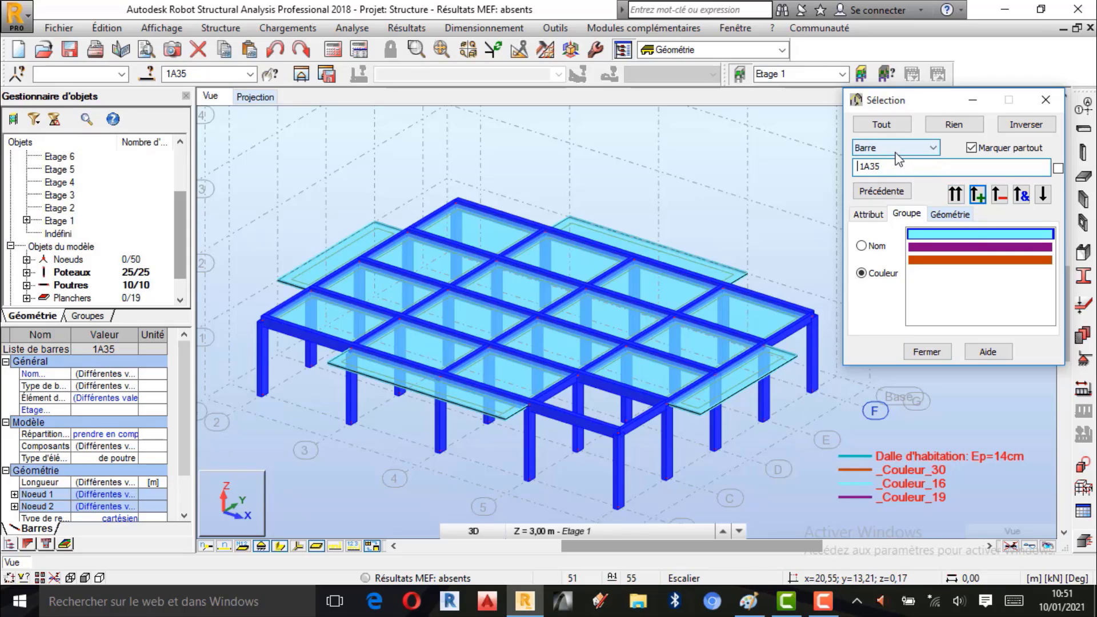
{"action": "left_click", "coordinate": [933, 149]}
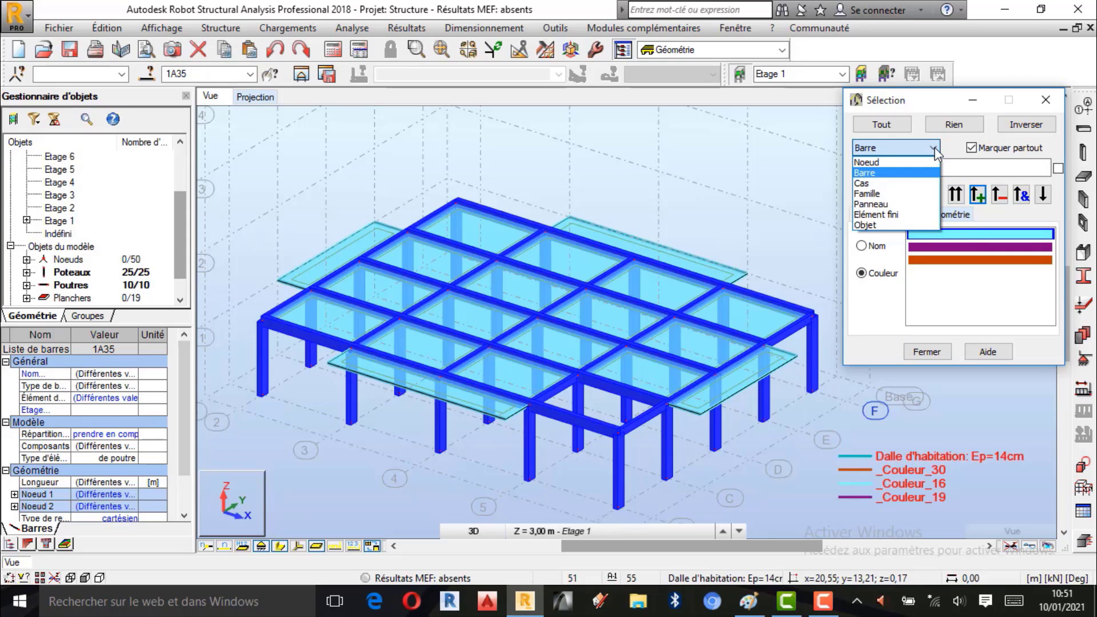
{"action": "left_click", "coordinate": [871, 205]}
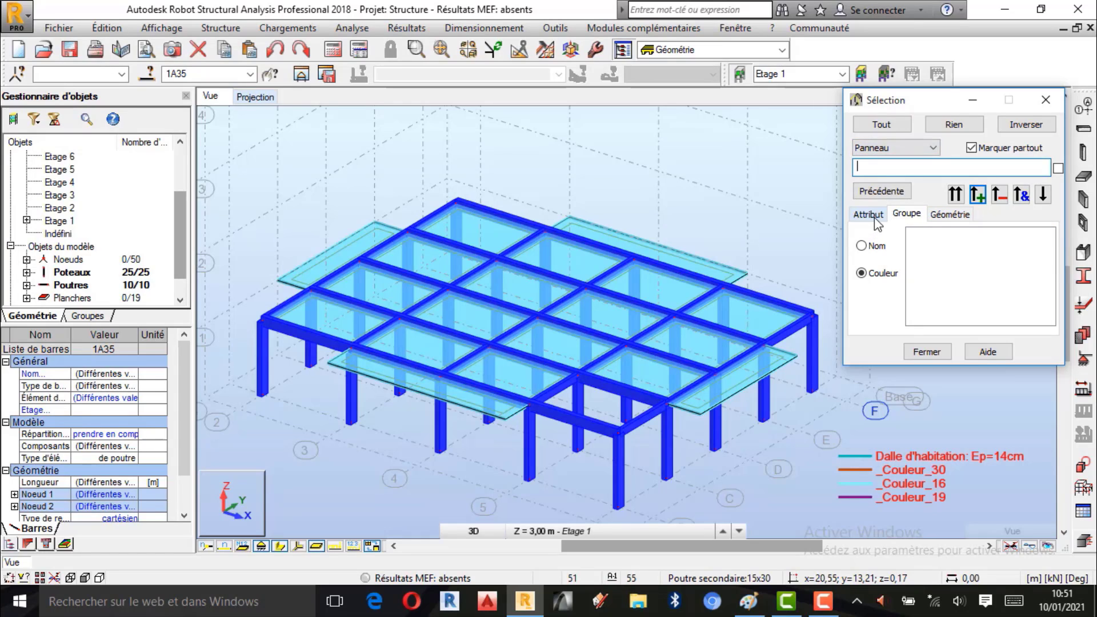
{"action": "left_click", "coordinate": [875, 220]}
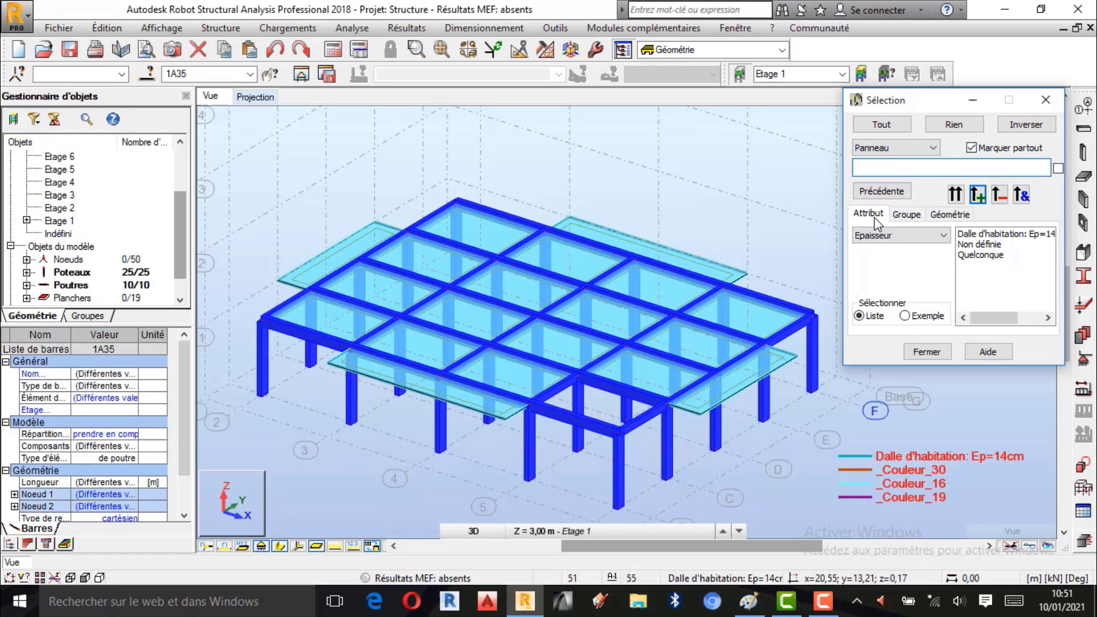
{"action": "left_click", "coordinate": [980, 236]}
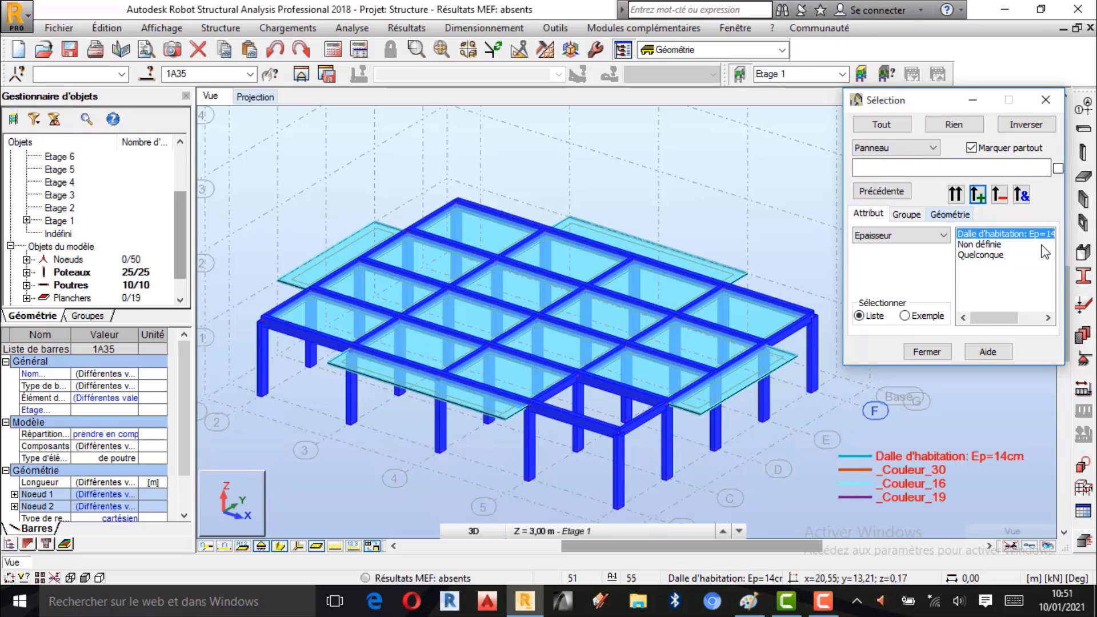
{"action": "left_click", "coordinate": [978, 195]}
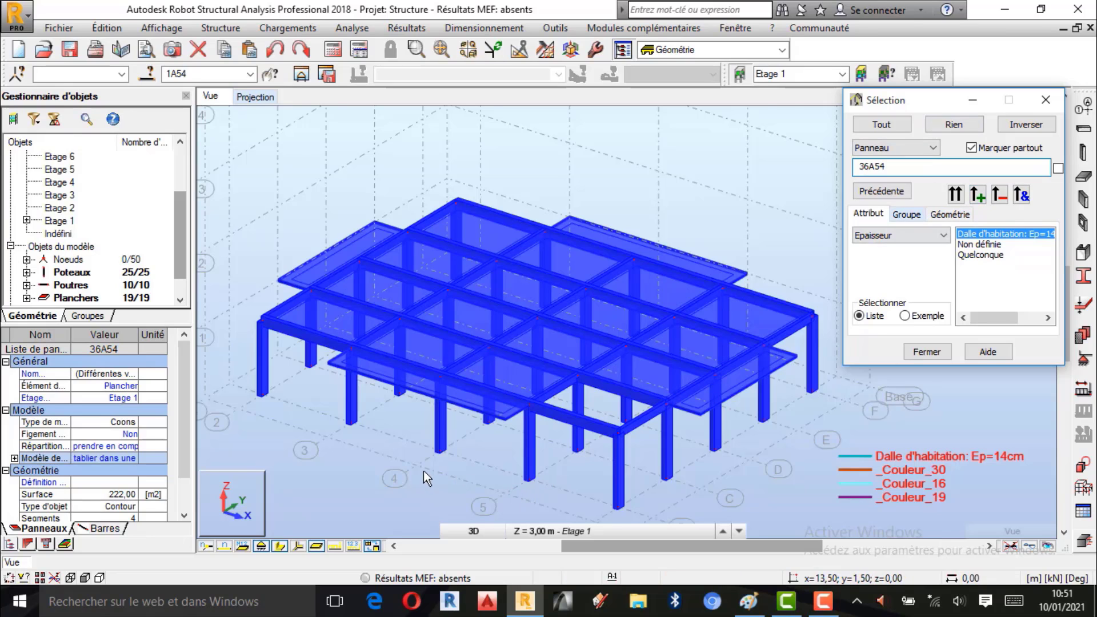
Step: Start a Translation / Copie of the selected Etage 1 columns, beams and slabs, keeping its dialog clear of the model
{"action": "scroll", "coordinate": [338, 497], "scroll_direction": "down", "scroll_amount": 3}
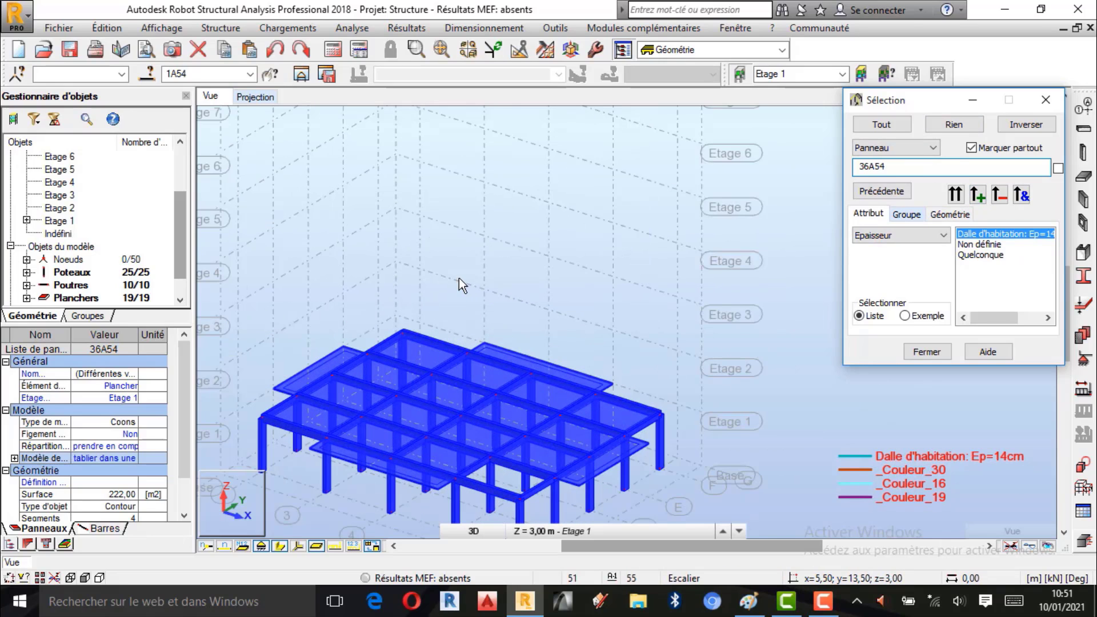
{"action": "scroll", "coordinate": [427, 296], "scroll_direction": "up", "scroll_amount": 2}
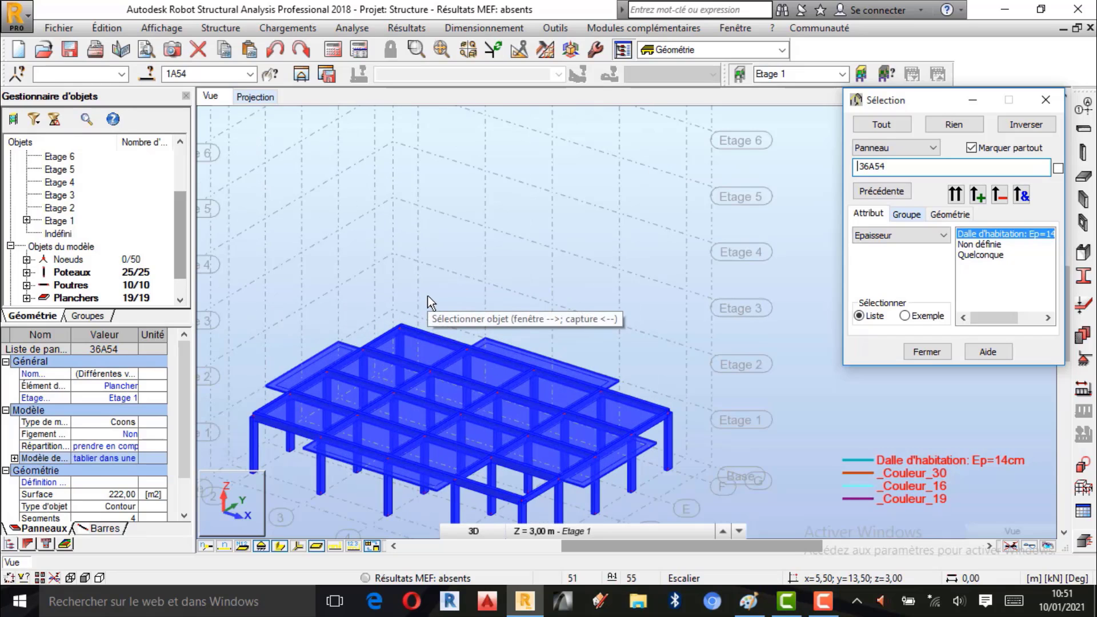
{"action": "left_click", "coordinate": [107, 28]}
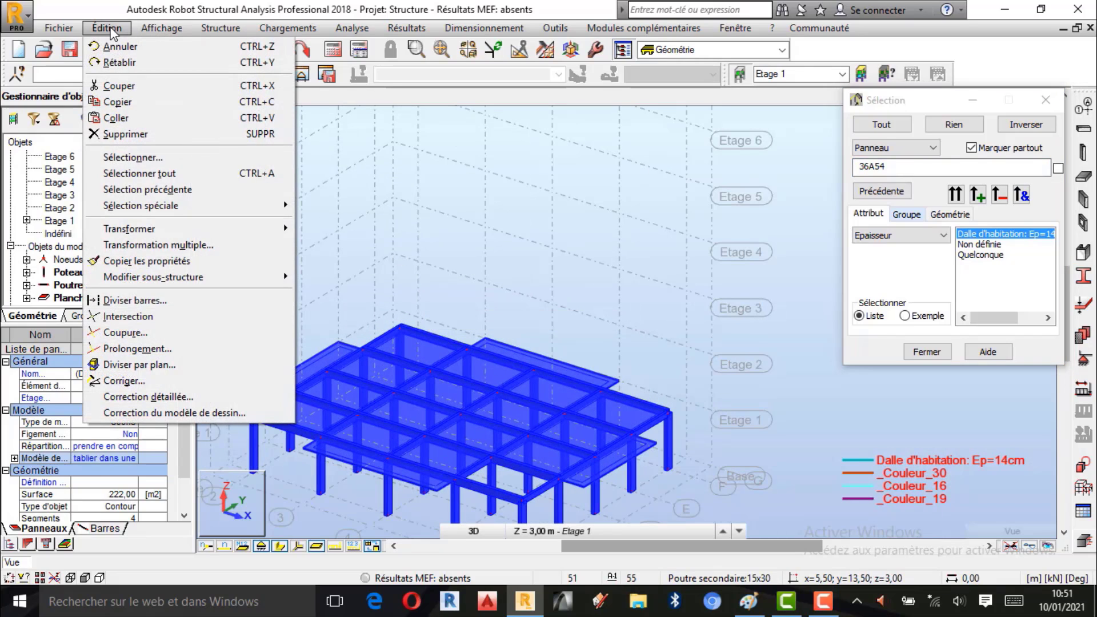
{"action": "mouse_move", "coordinate": [280, 228]}
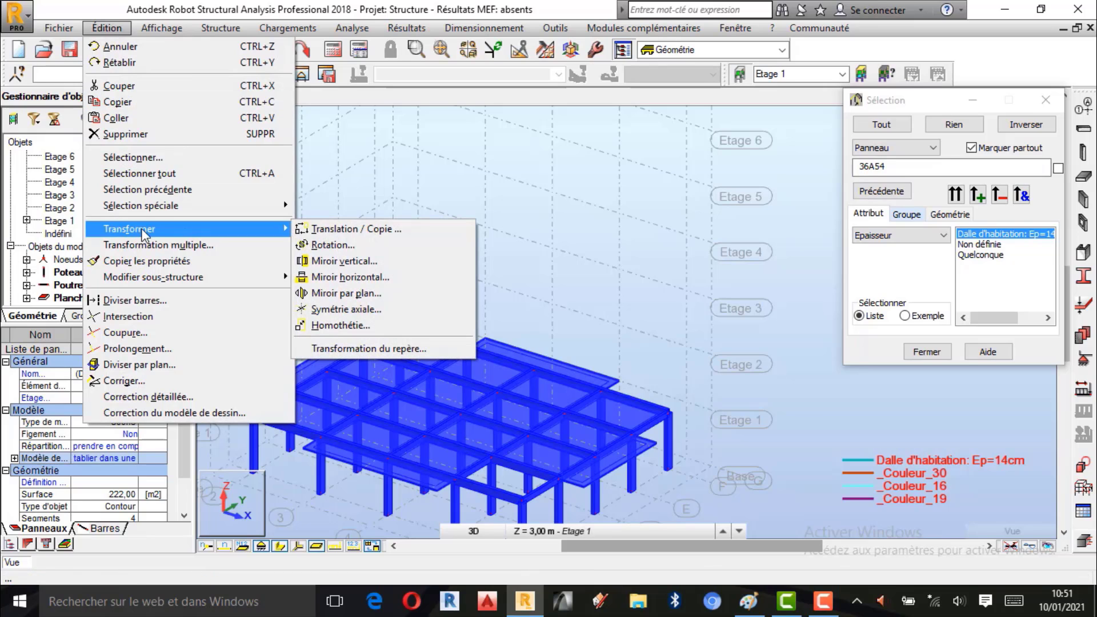
{"action": "left_click", "coordinate": [395, 231]}
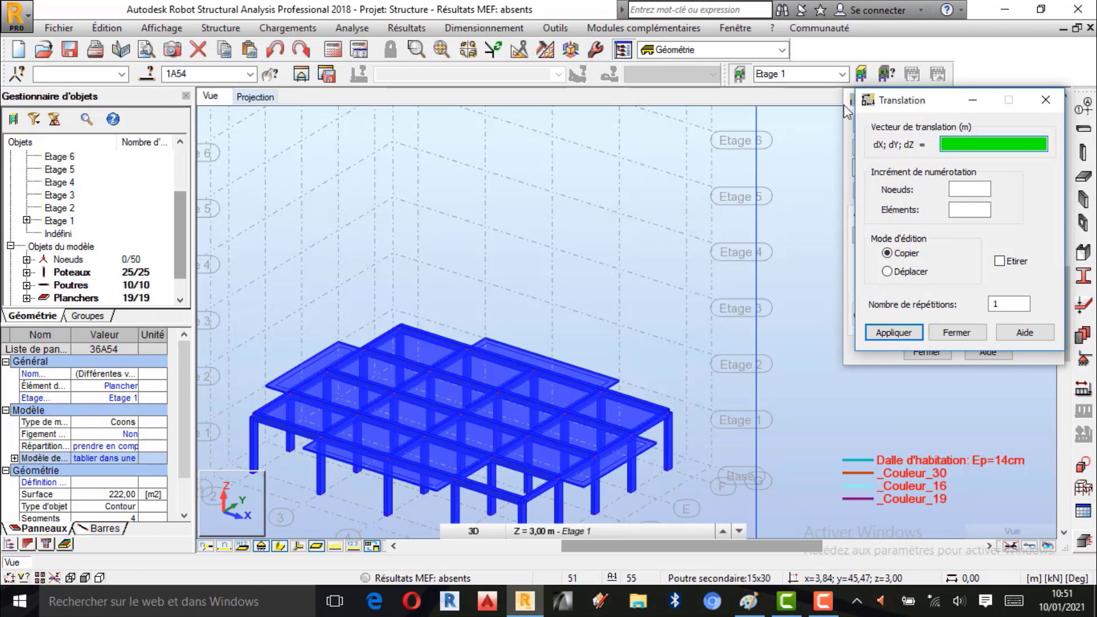
{"action": "left_click_drag", "start_coordinate": [917, 107], "coordinate": [138, 130]}
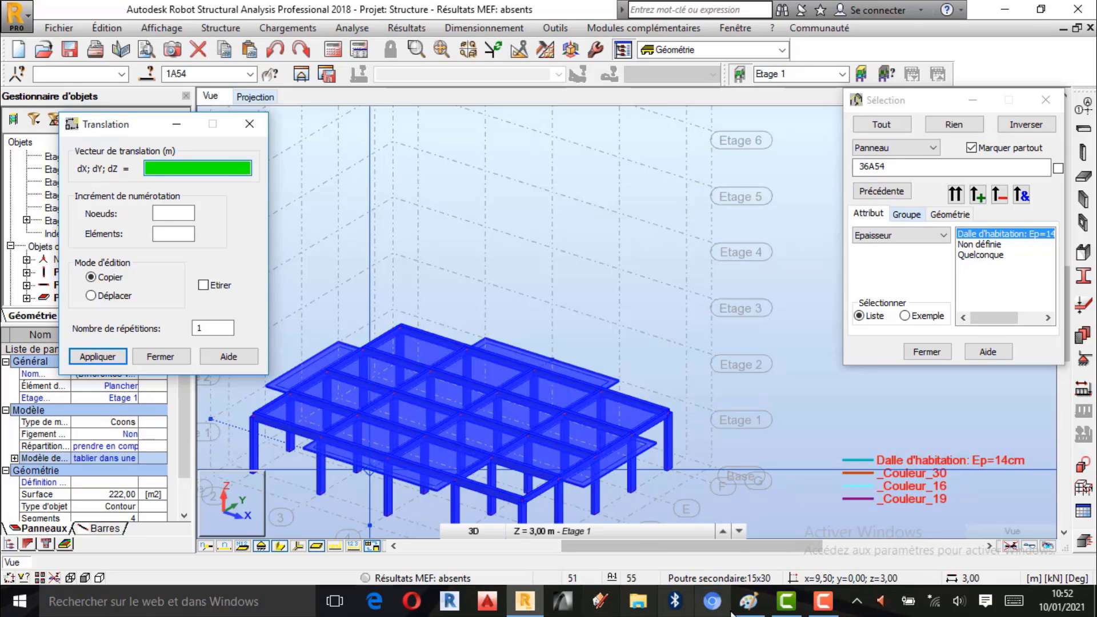
Step: Switch to Paint, trace over the X and Y arrows and the Y and Z letters in yellow, and return to Robot Structural Analysis
{"action": "left_click", "coordinate": [748, 603]}
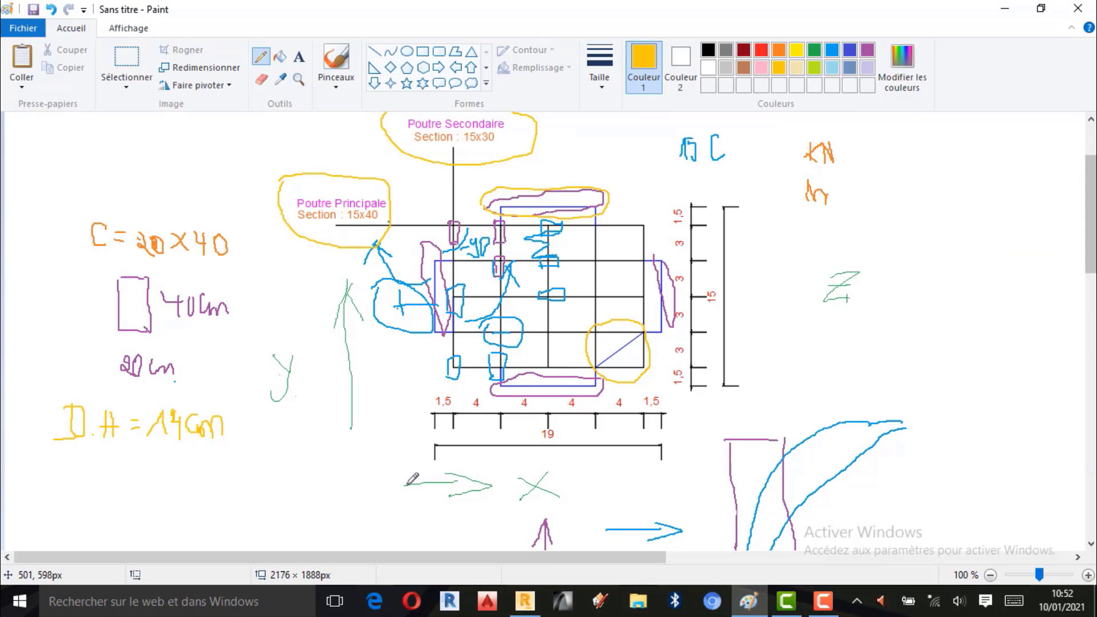
{"action": "mouse_move", "coordinate": [405, 484]}
{"action": "left_mouse_down"}
{"action": "mouse_move", "coordinate": [454, 478]}
{"action": "mouse_move", "coordinate": [502, 489]}
{"action": "mouse_move", "coordinate": [469, 495]}
{"action": "left_mouse_up"}
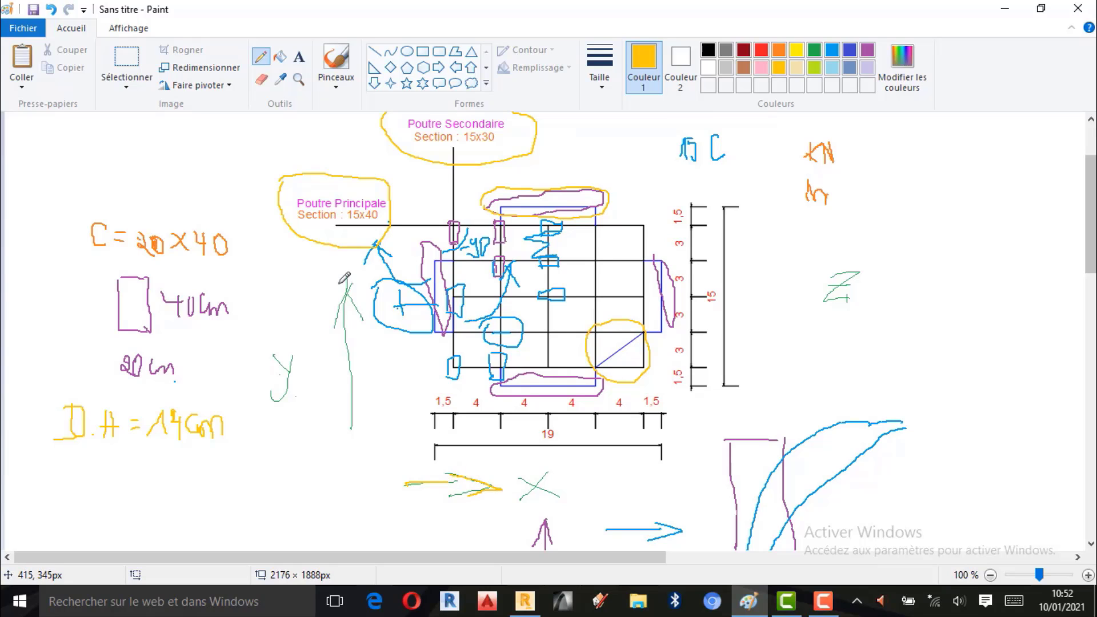
{"action": "mouse_move", "coordinate": [346, 290]}
{"action": "left_mouse_down"}
{"action": "mouse_move", "coordinate": [369, 426]}
{"action": "mouse_move", "coordinate": [351, 292]}
{"action": "left_mouse_up"}
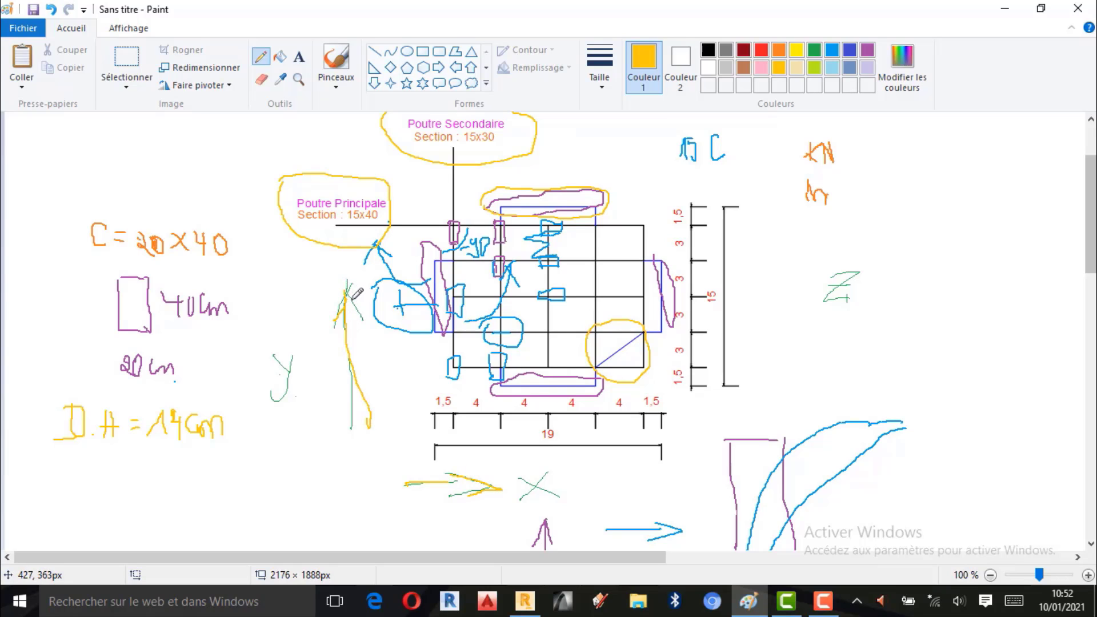
{"action": "mouse_move", "coordinate": [277, 355]}
{"action": "left_mouse_down"}
{"action": "mouse_move", "coordinate": [309, 359]}
{"action": "mouse_move", "coordinate": [267, 413]}
{"action": "left_mouse_up"}
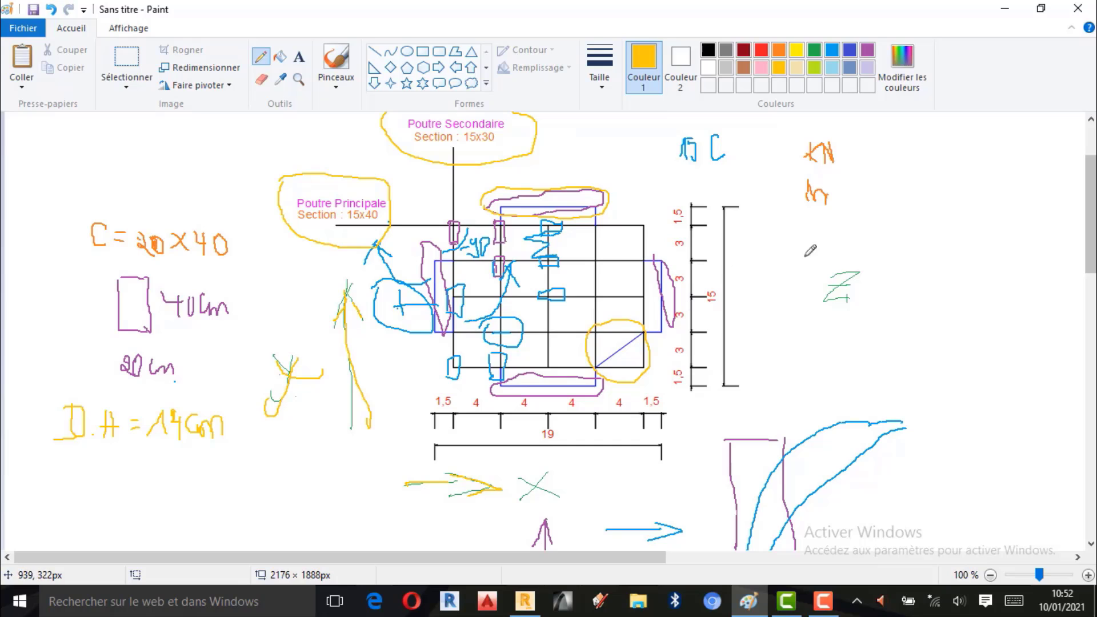
{"action": "mouse_move", "coordinate": [834, 272]}
{"action": "left_mouse_down"}
{"action": "mouse_move", "coordinate": [857, 279]}
{"action": "mouse_move", "coordinate": [860, 309]}
{"action": "mouse_move", "coordinate": [848, 291]}
{"action": "mouse_move", "coordinate": [824, 303]}
{"action": "left_mouse_up"}
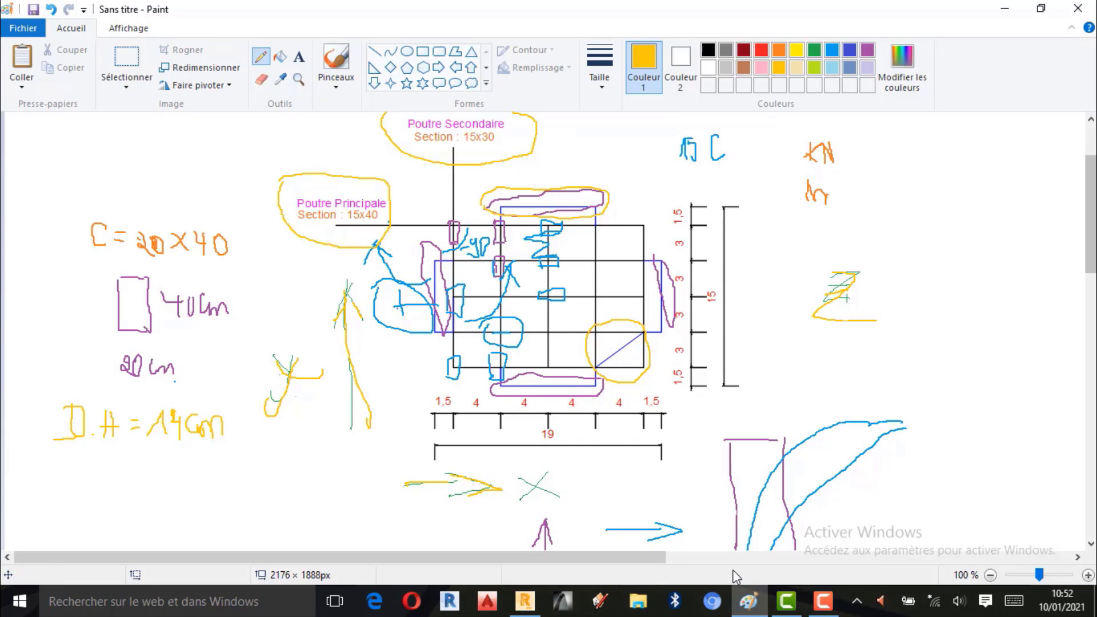
{"action": "left_click", "coordinate": [524, 600]}
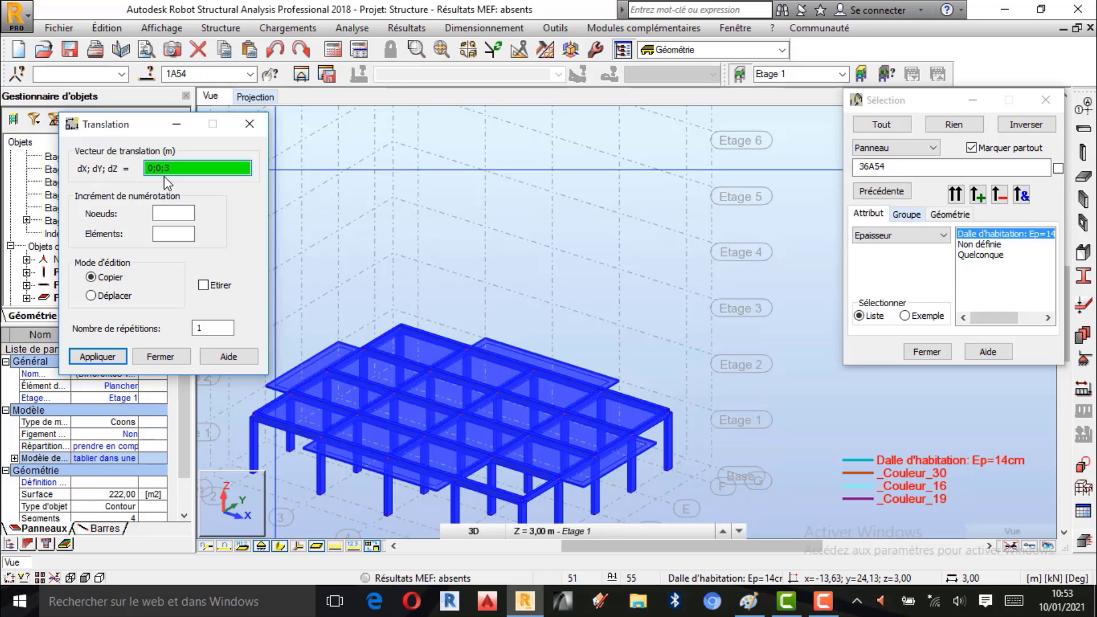
Step: Copy the selected floor upward by the vector 0;0;3 with 10 repetitions, and close the translation and selection dialogs
{"action": "left_click", "coordinate": [209, 327]}
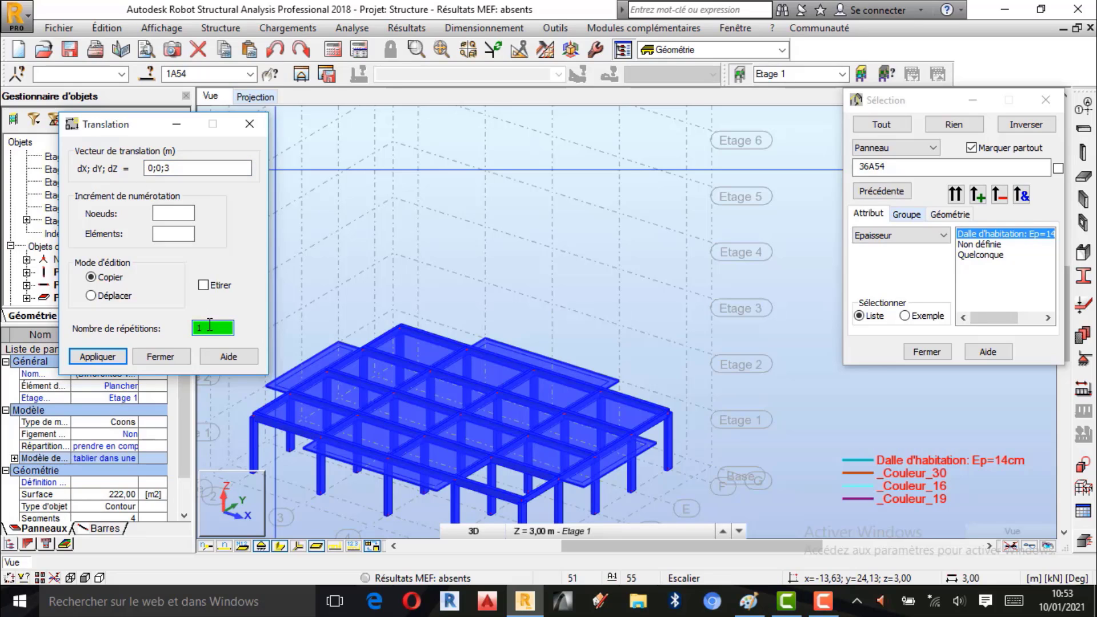
{"action": "key", "text": "BackSpace"}
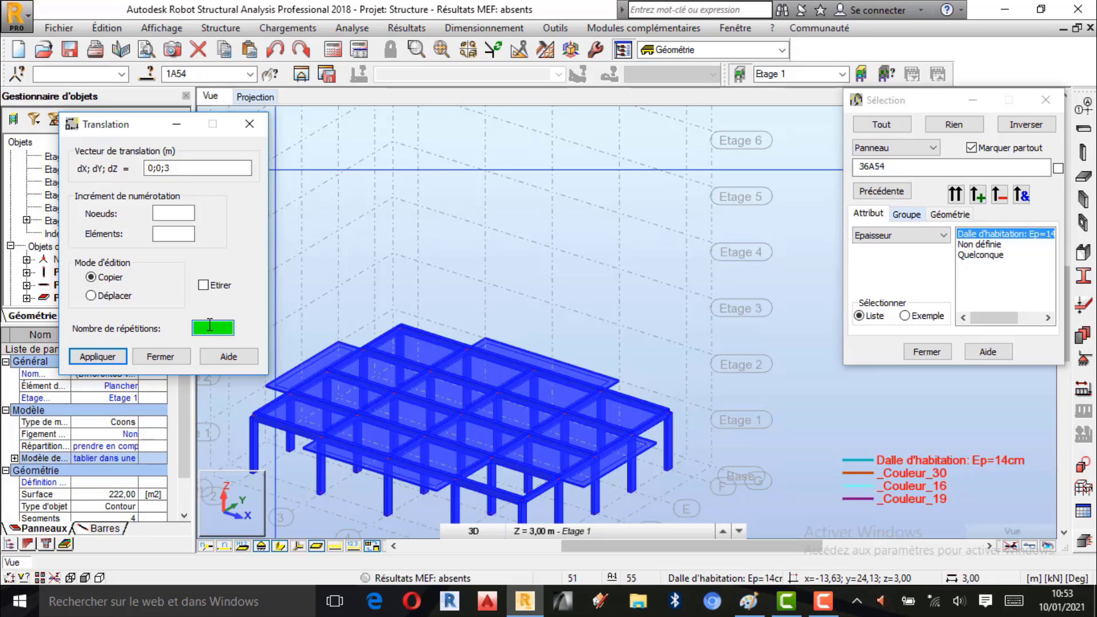
{"action": "type", "text": "1"}
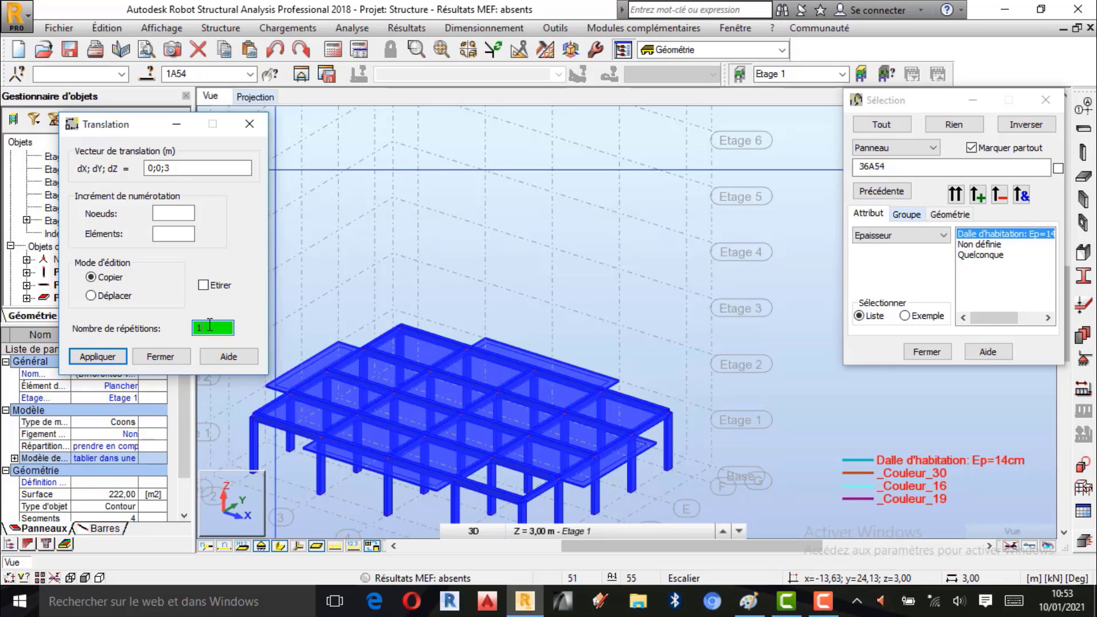
{"action": "type", "text": "0"}
{"action": "left_click", "coordinate": [110, 359]}
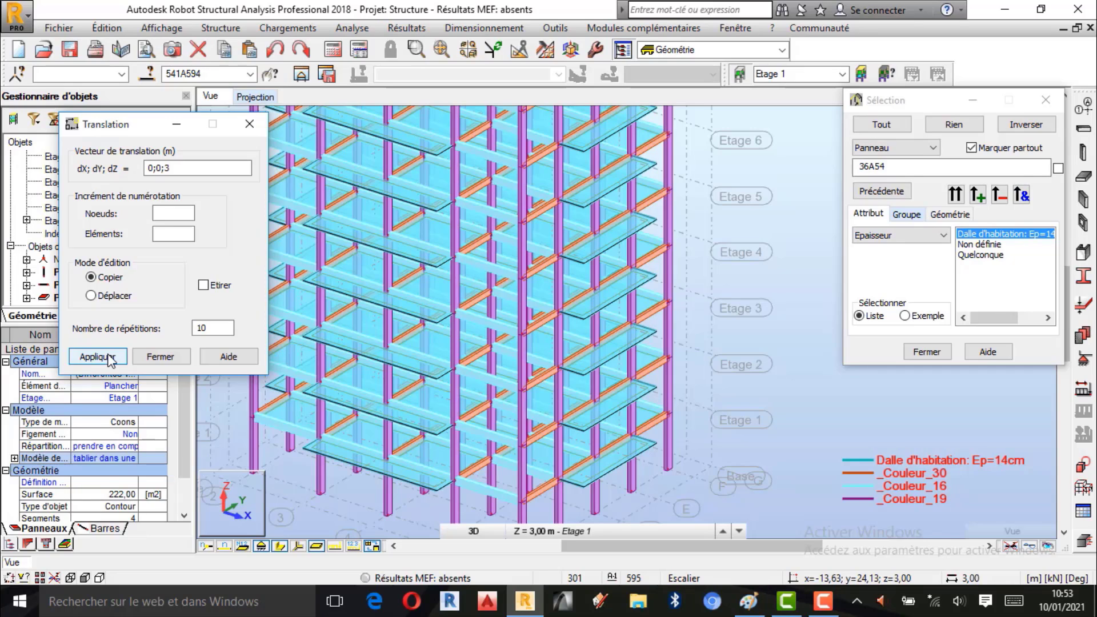
{"action": "left_click", "coordinate": [166, 357]}
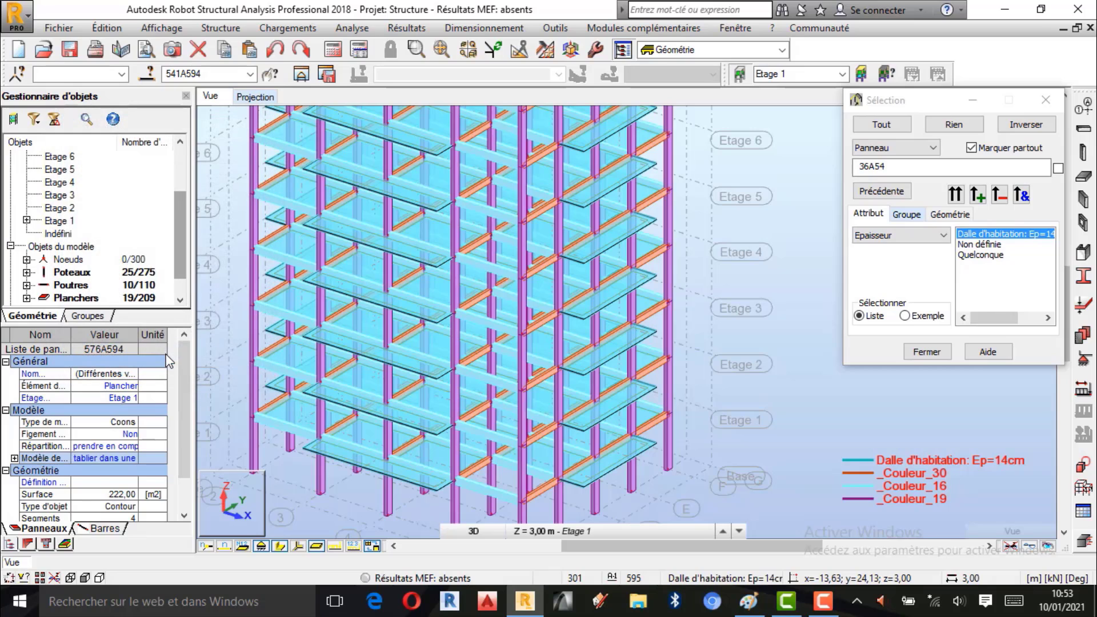
{"action": "left_click", "coordinate": [934, 357]}
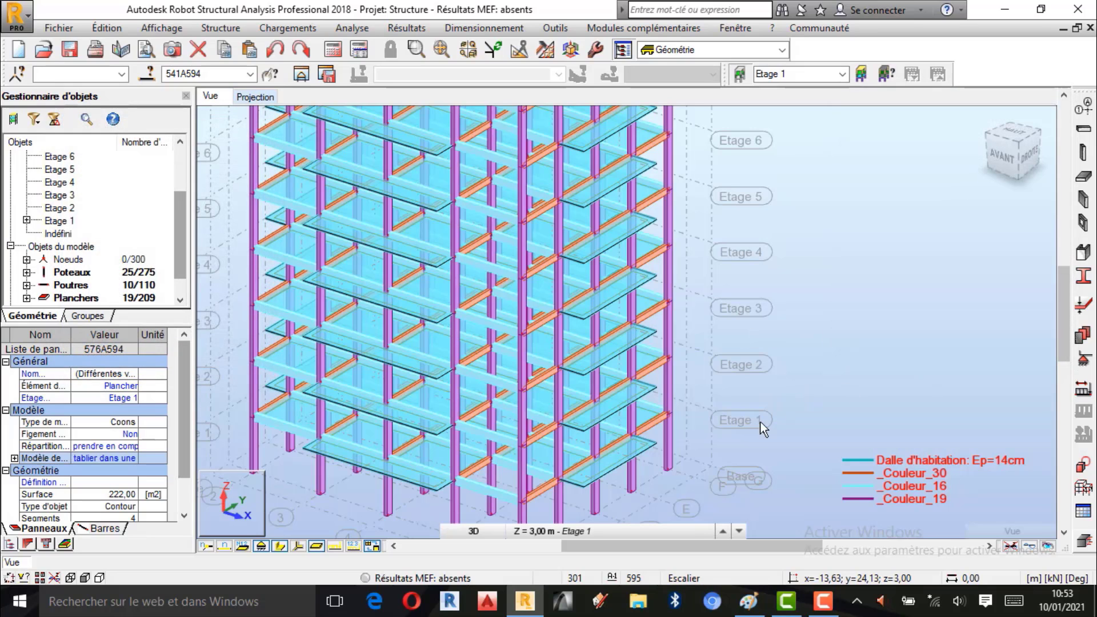
Step: Hide the bar section shapes on the full building and clear the object selection
{"action": "scroll", "coordinate": [586, 455], "scroll_direction": "down", "scroll_amount": 5}
{"action": "scroll", "coordinate": [595, 406], "scroll_direction": "down", "scroll_amount": 1}
{"action": "scroll", "coordinate": [613, 301], "scroll_direction": "up", "scroll_amount": 1}
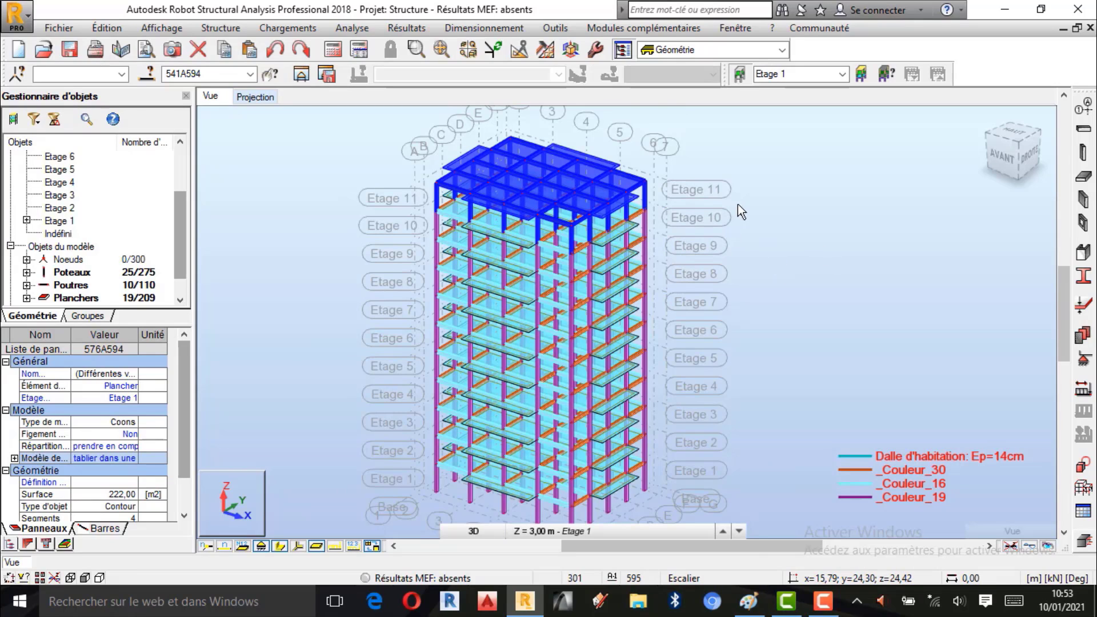
{"action": "left_click", "coordinate": [279, 545]}
{"action": "left_click", "coordinate": [839, 324]}
Step: Rotate the building in 3D to examine the stacked floors from several angles and from the front
{"action": "right_click", "coordinate": [723, 236]}
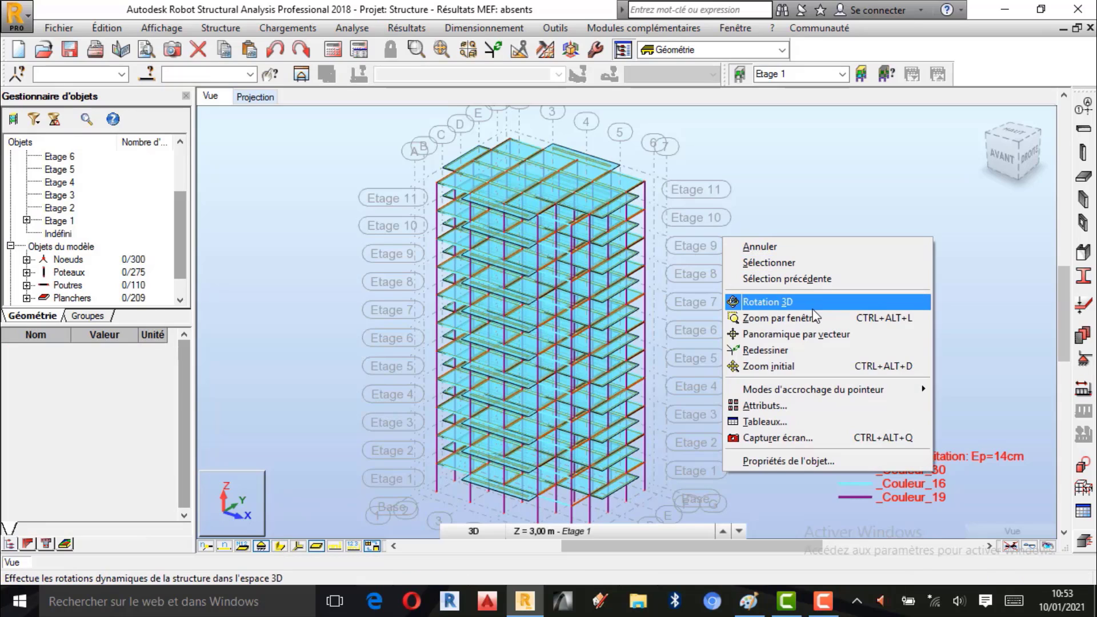
{"action": "left_click", "coordinate": [782, 302]}
{"action": "left_click_drag", "start_coordinate": [782, 301], "coordinate": [667, 326]}
{"action": "scroll", "coordinate": [554, 343], "scroll_direction": "up", "scroll_amount": 5}
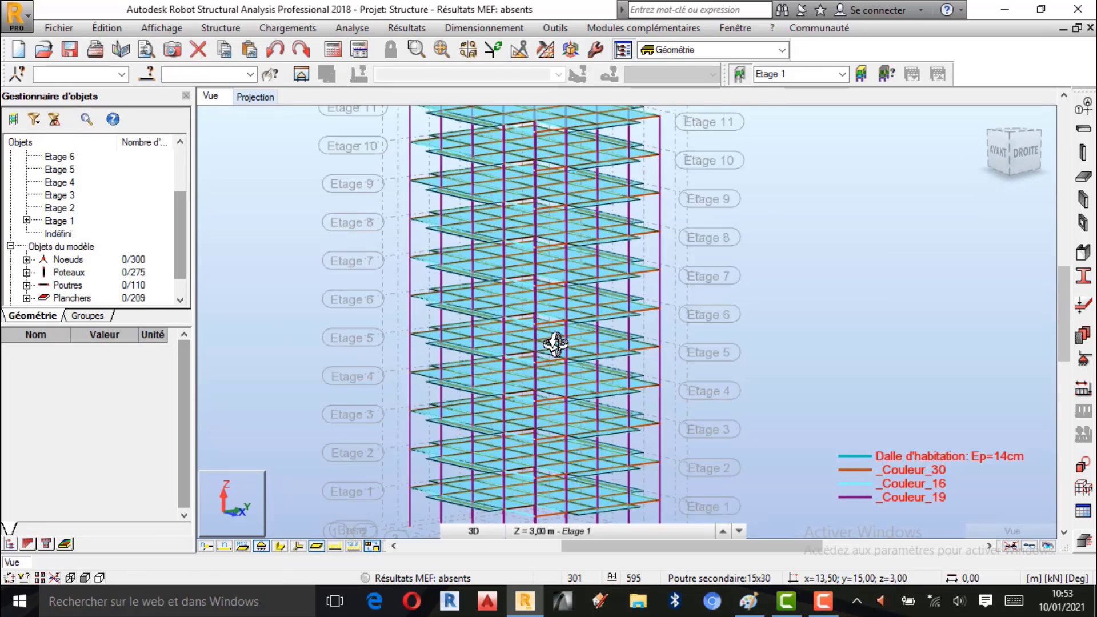
{"action": "scroll", "coordinate": [597, 374], "scroll_direction": "down", "scroll_amount": 5}
{"action": "left_click_drag", "start_coordinate": [566, 368], "coordinate": [595, 297]}
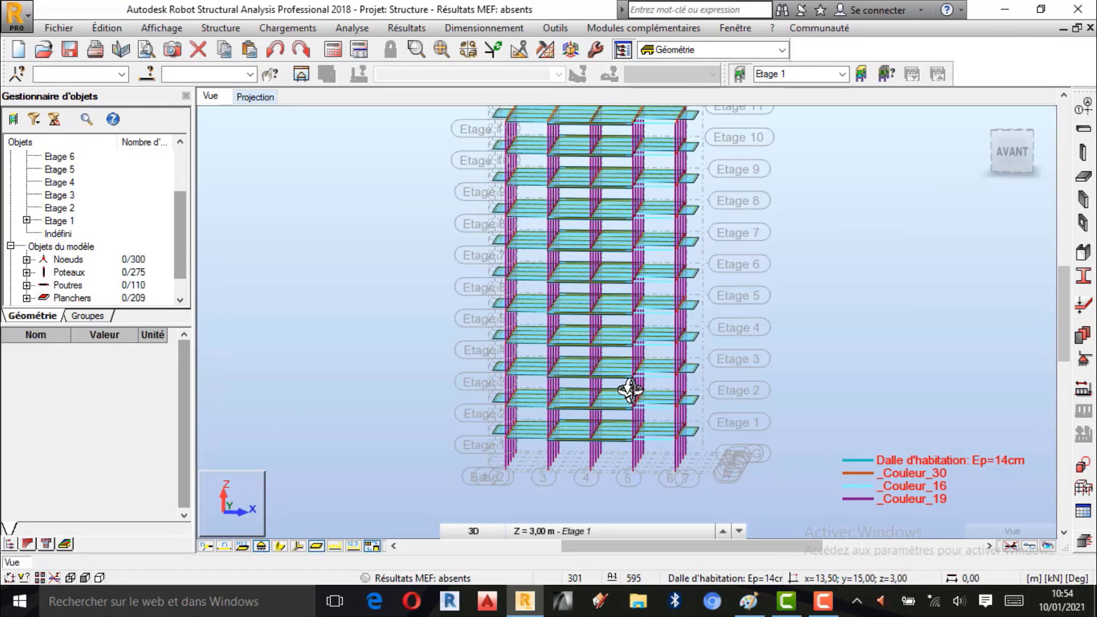
{"action": "scroll", "coordinate": [638, 457], "scroll_direction": "up", "scroll_amount": 3}
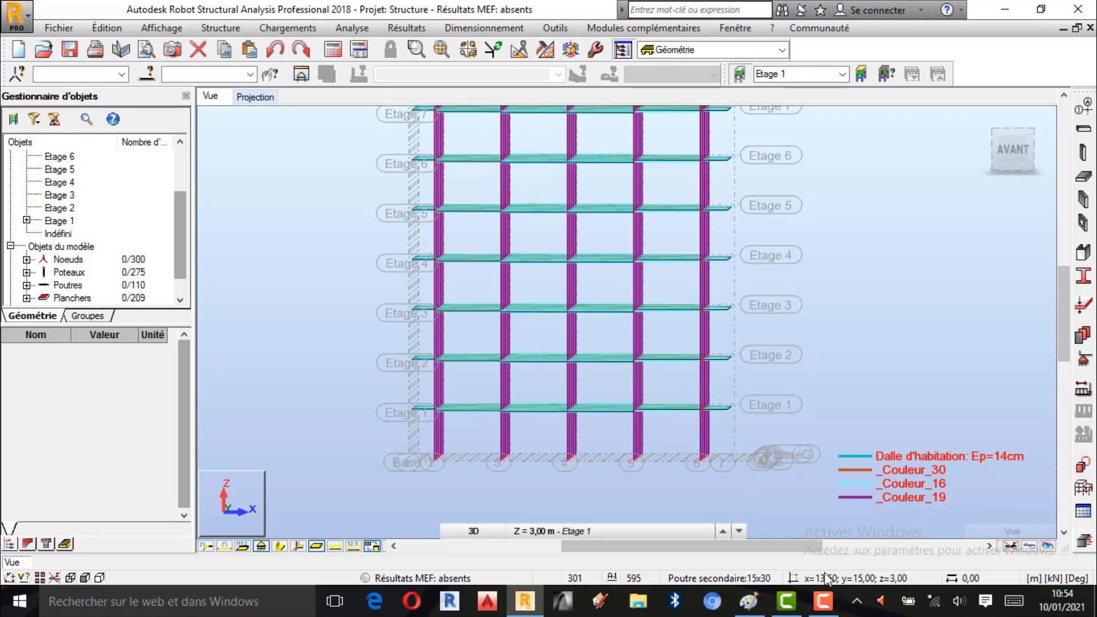
{"action": "left_click", "coordinate": [823, 602]}
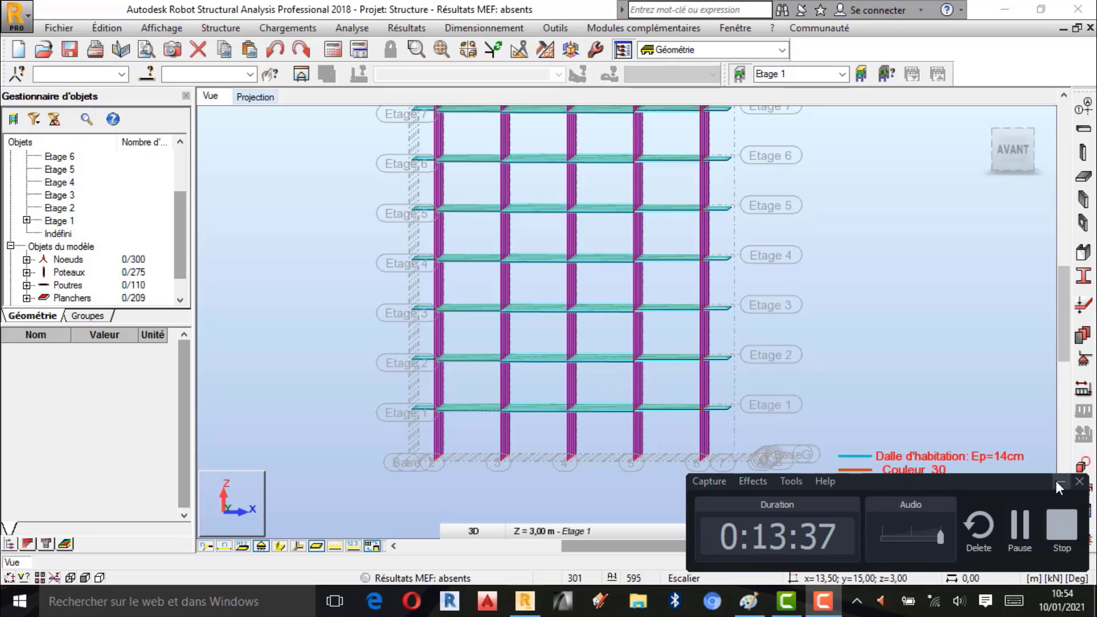
{"action": "left_click", "coordinate": [1056, 482]}
Step: Select all ground-level columns and their base nodes between Base and Etage 1 in a near-front view
{"action": "scroll", "coordinate": [603, 458], "scroll_direction": "up", "scroll_amount": 2}
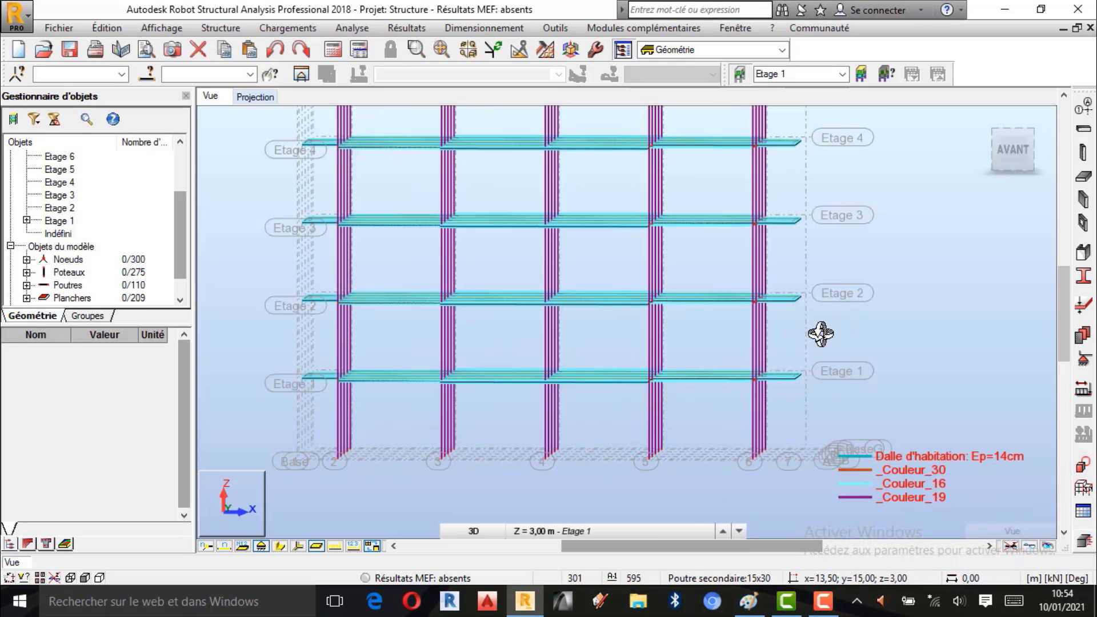
{"action": "scroll", "coordinate": [741, 363], "scroll_direction": "down", "scroll_amount": 1}
{"action": "middle_click_drag", "start_coordinate": [742, 363], "coordinate": [693, 417]}
{"action": "right_click", "coordinate": [950, 286]}
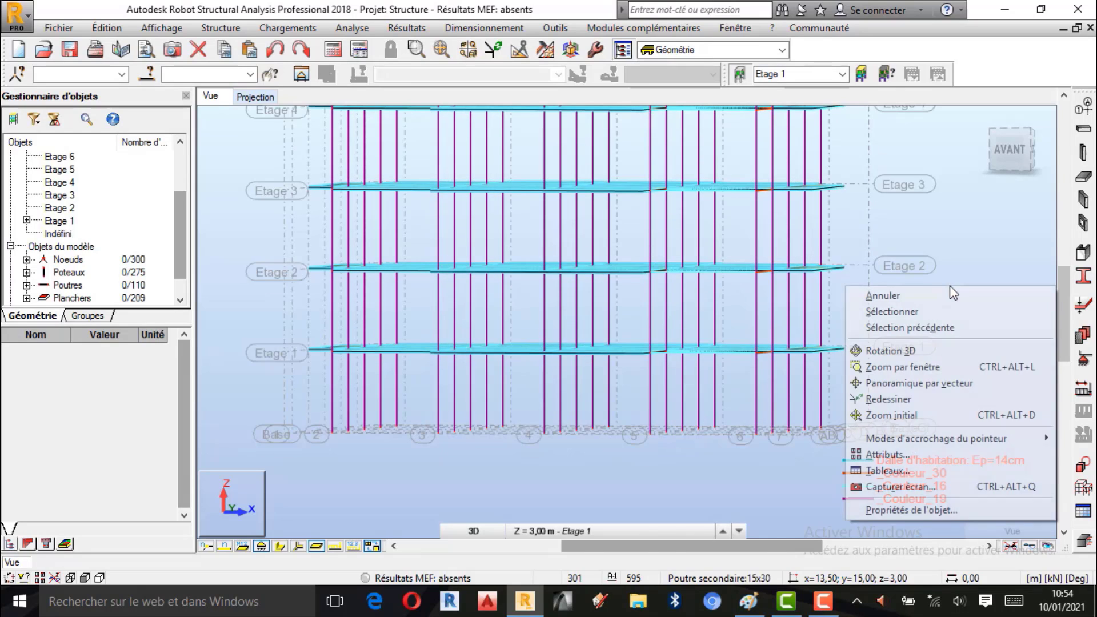
{"action": "left_click", "coordinate": [928, 298]}
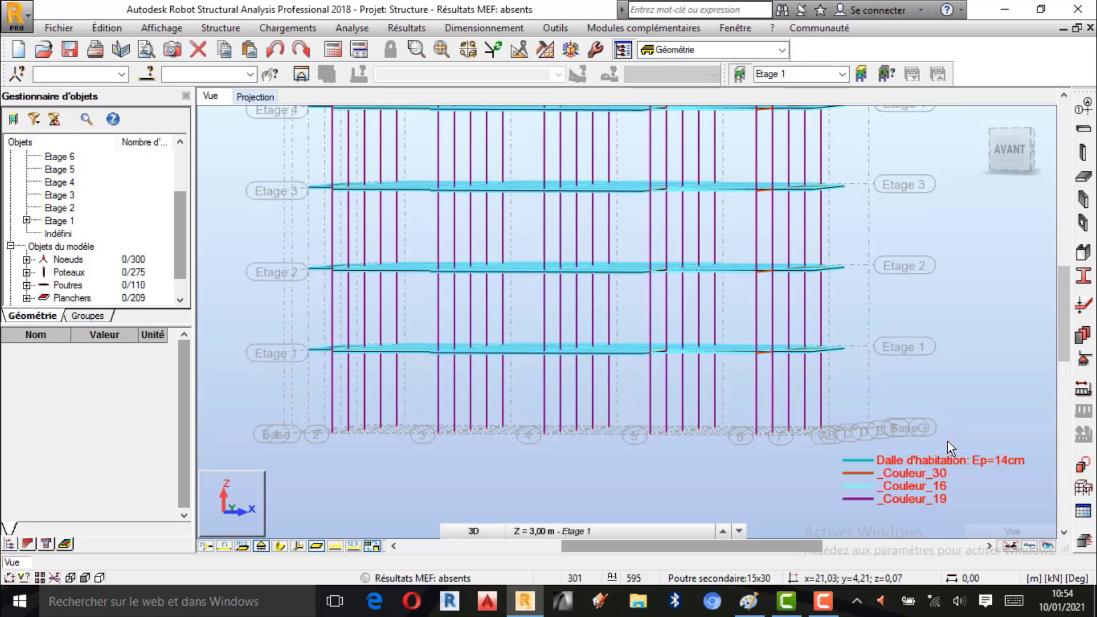
{"action": "left_click_drag", "start_coordinate": [492, 374], "coordinate": [232, 378]}
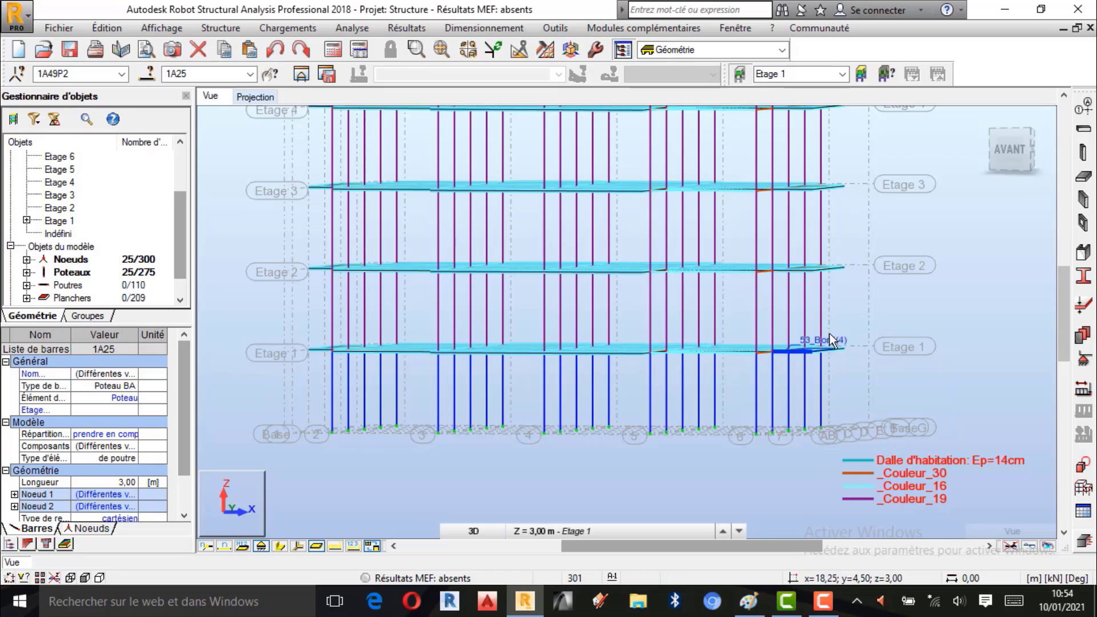
Step: Select only the base nodes of the ground-level columns and assign them the Encastrement nodal support, closing the supports dialog
{"action": "left_click", "coordinate": [983, 294]}
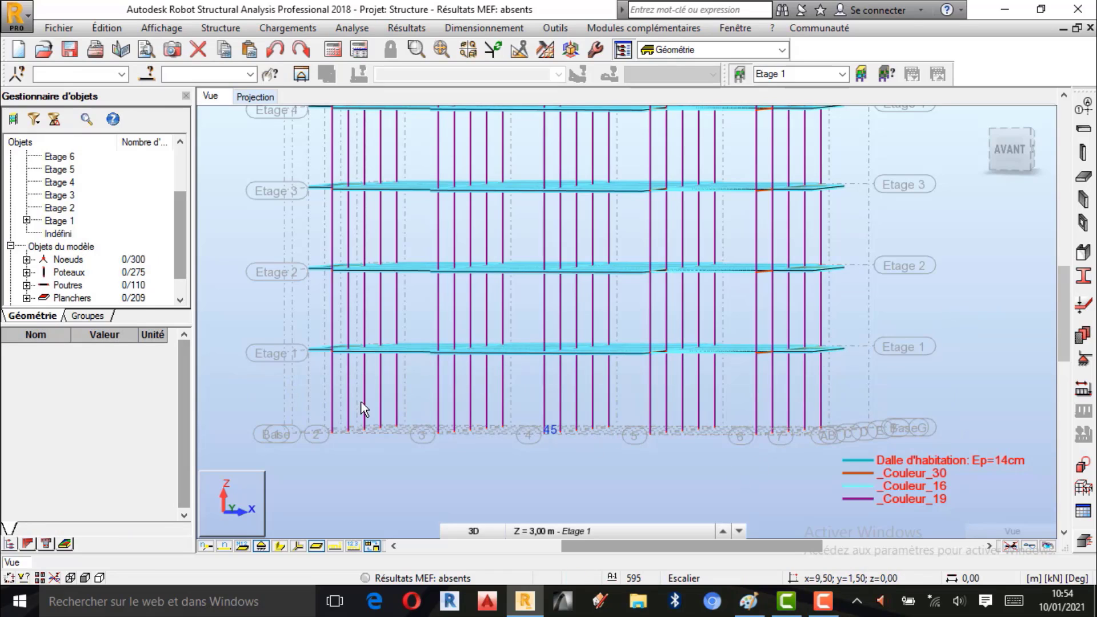
{"action": "left_click_drag", "start_coordinate": [260, 399], "coordinate": [894, 520]}
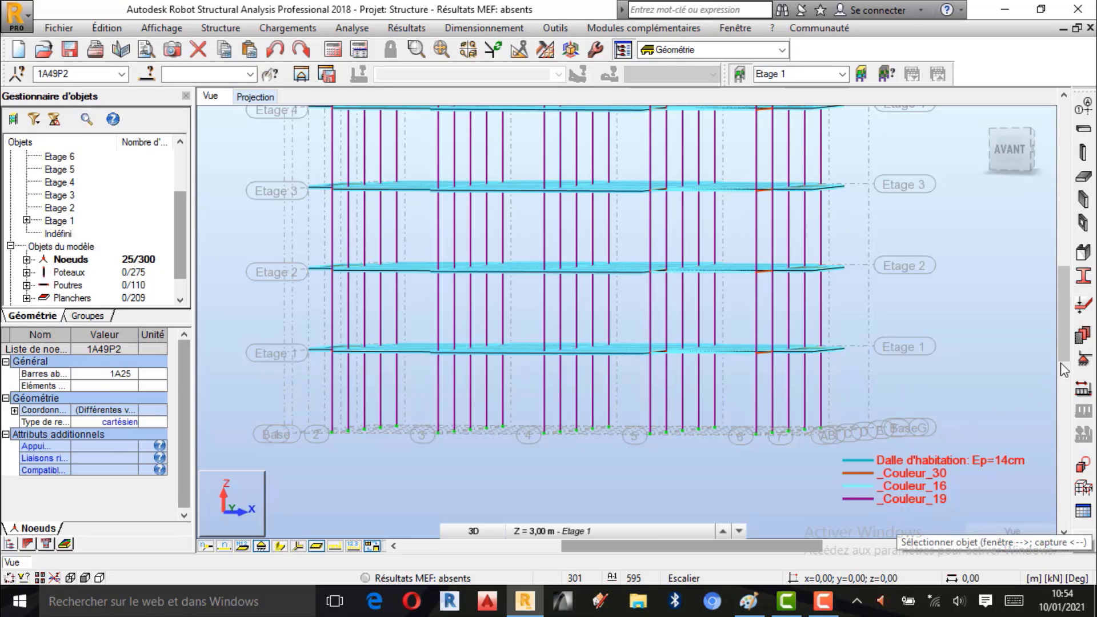
{"action": "left_click", "coordinate": [1084, 359]}
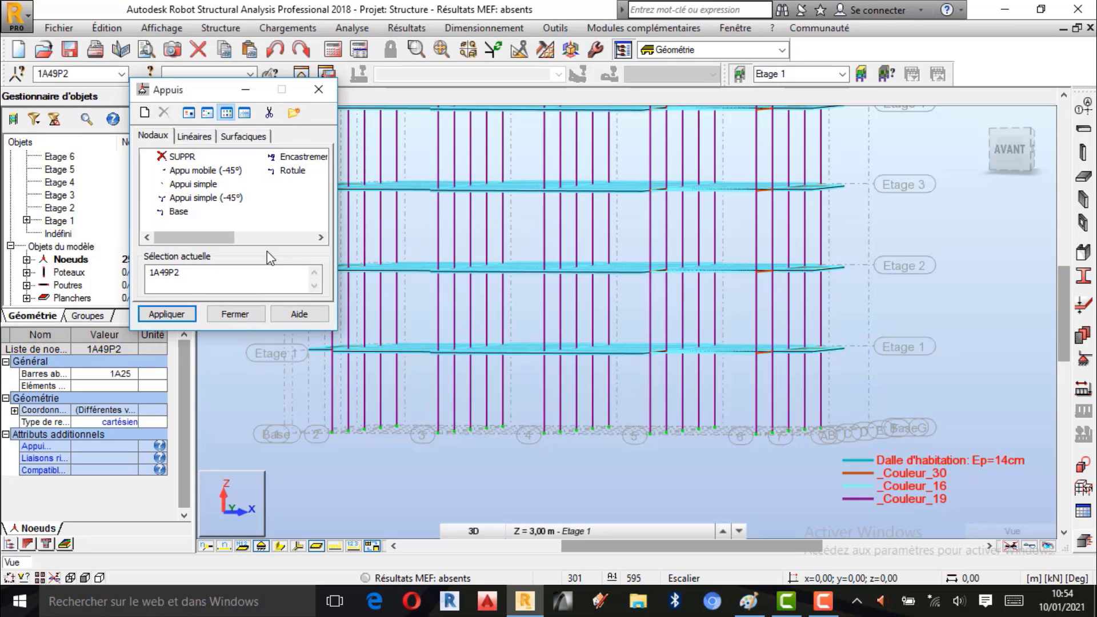
{"action": "left_click_drag", "start_coordinate": [218, 235], "coordinate": [267, 246]}
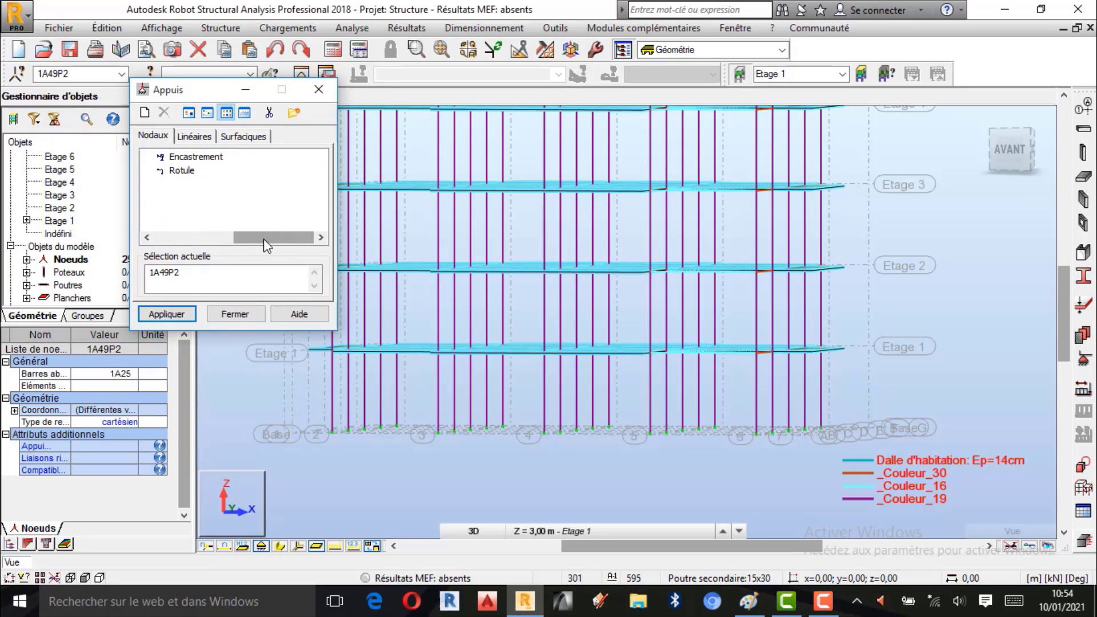
{"action": "left_click", "coordinate": [194, 156]}
{"action": "left_click", "coordinate": [169, 314]}
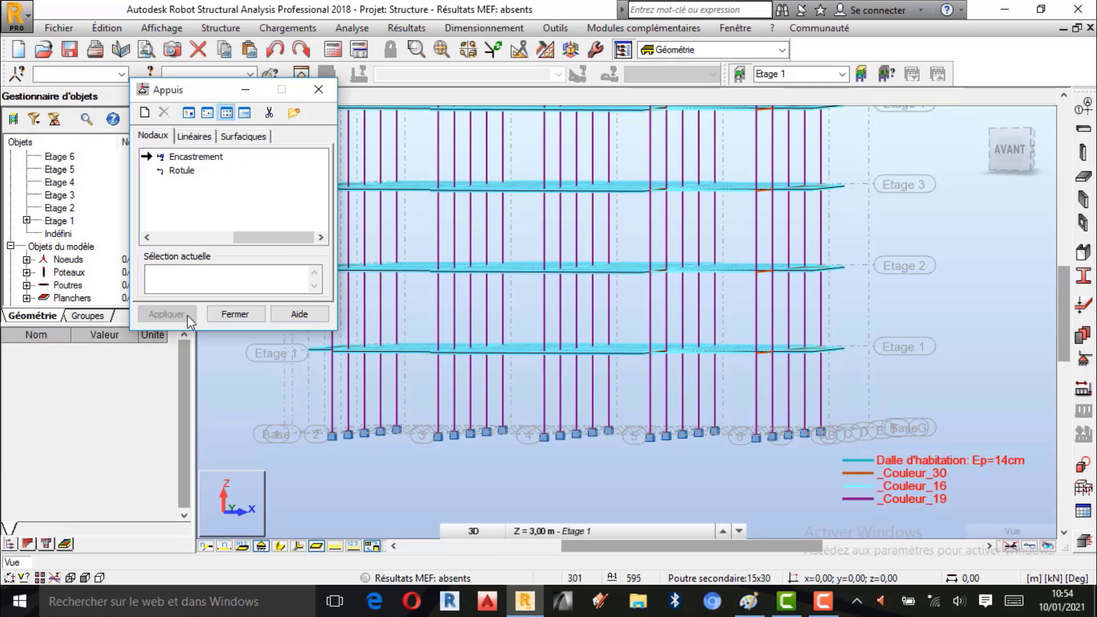
{"action": "left_click", "coordinate": [240, 315]}
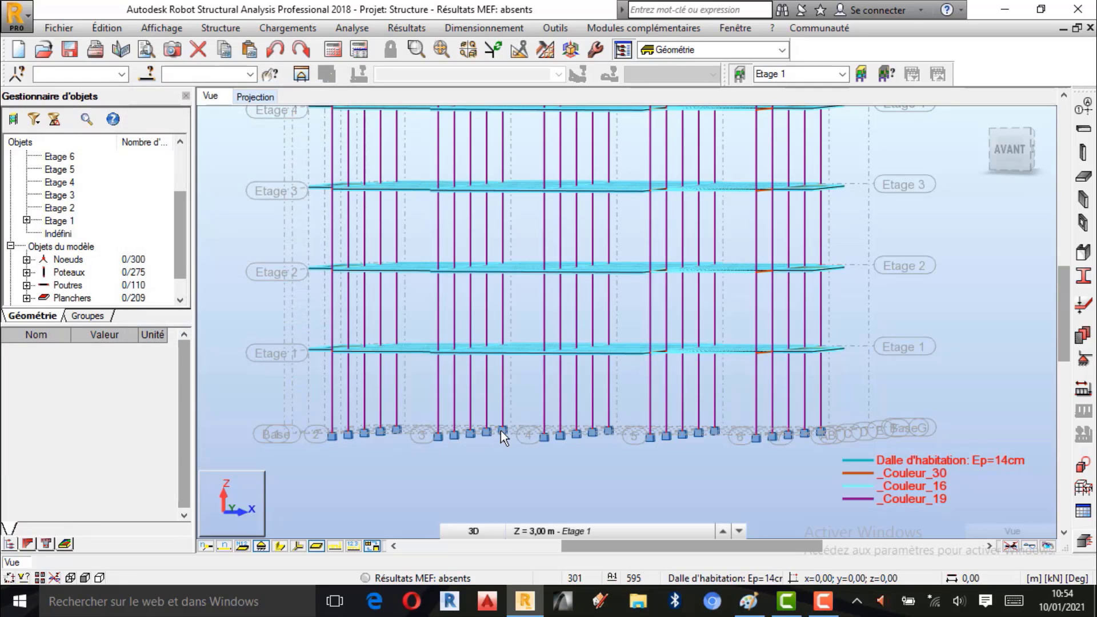
Step: Examine the column bases with their supports and the upper floors in the home 3D view
{"action": "scroll", "coordinate": [546, 423], "scroll_direction": "down", "scroll_amount": 2}
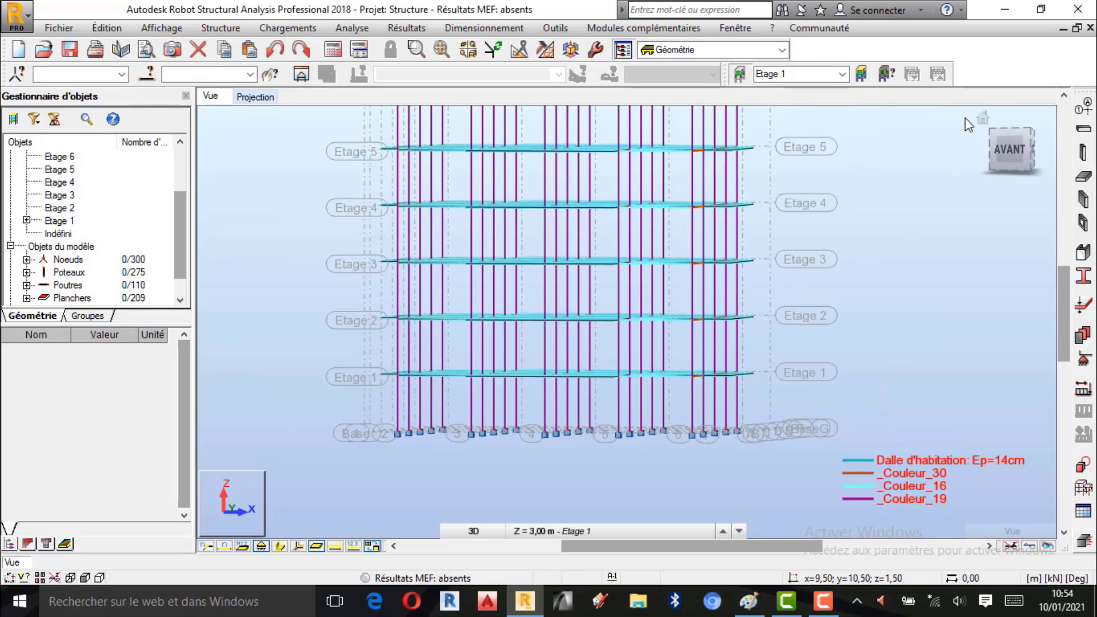
{"action": "left_click", "coordinate": [984, 125]}
{"action": "scroll", "coordinate": [590, 274], "scroll_direction": "up", "scroll_amount": 1}
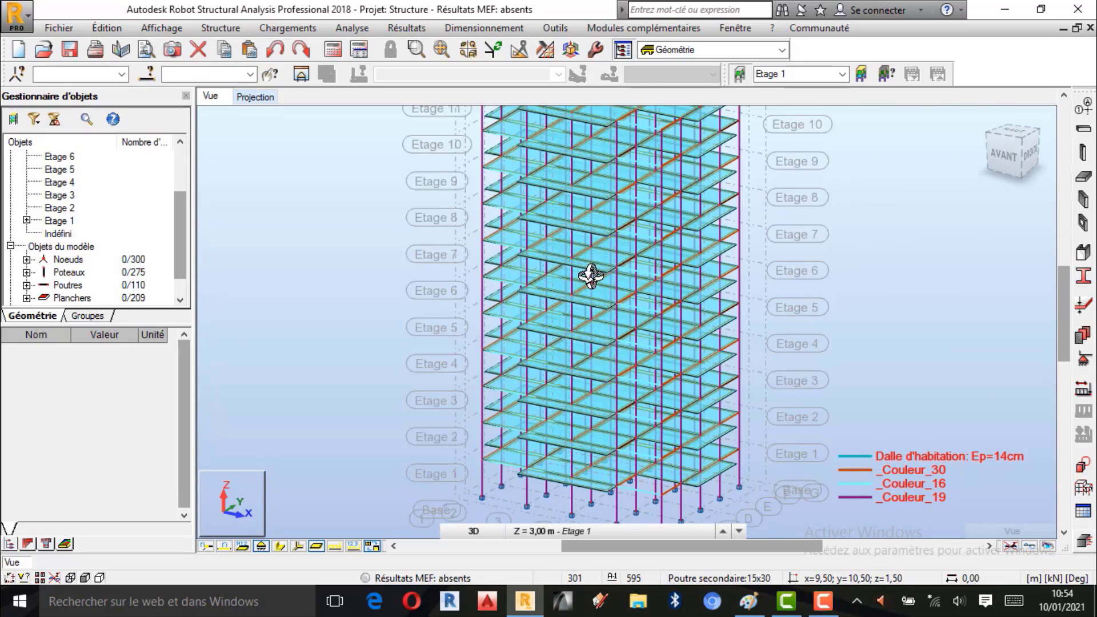
{"action": "scroll", "coordinate": [578, 358], "scroll_direction": "up", "scroll_amount": 3}
{"action": "scroll", "coordinate": [617, 448], "scroll_direction": "up", "scroll_amount": 5}
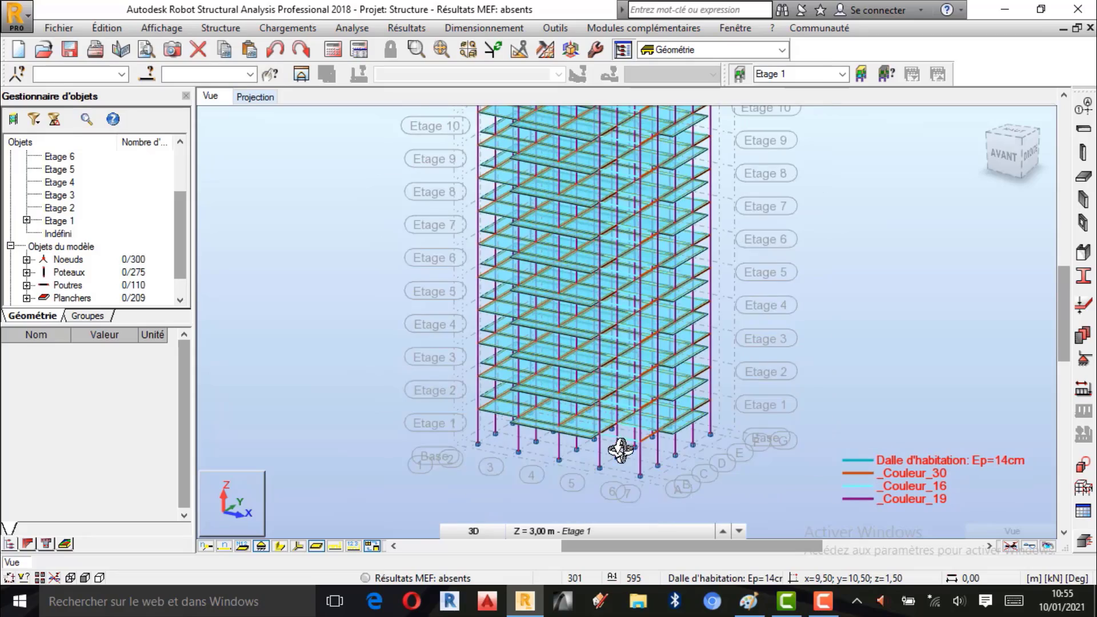
{"action": "scroll", "coordinate": [641, 480], "scroll_direction": "down", "scroll_amount": 2}
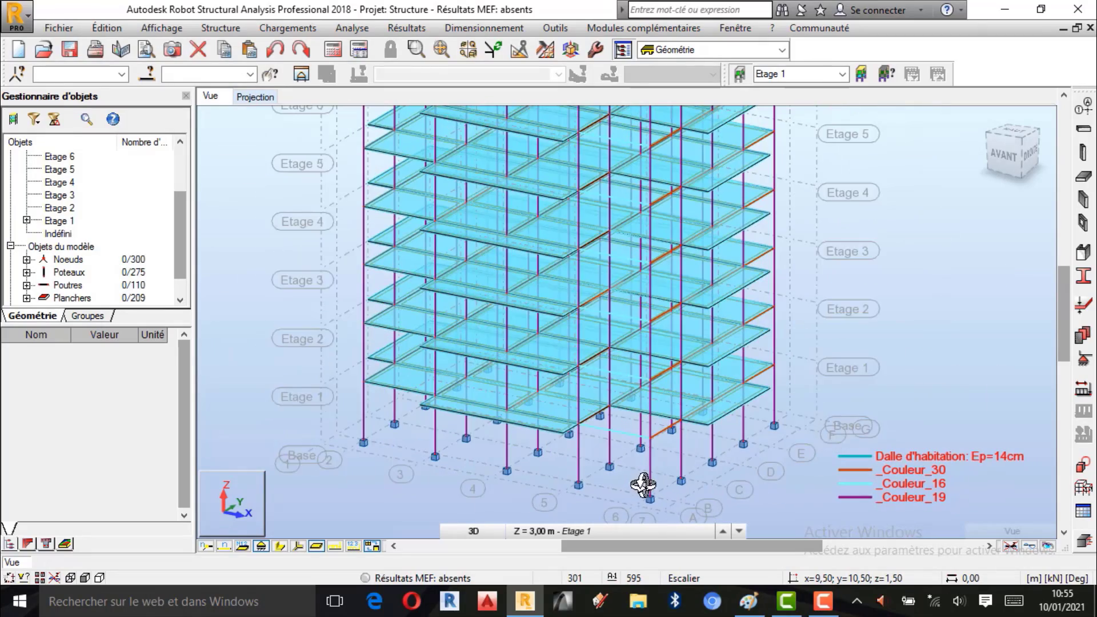
{"action": "scroll", "coordinate": [639, 472], "scroll_direction": "up", "scroll_amount": 4}
{"action": "scroll", "coordinate": [691, 437], "scroll_direction": "down", "scroll_amount": 6}
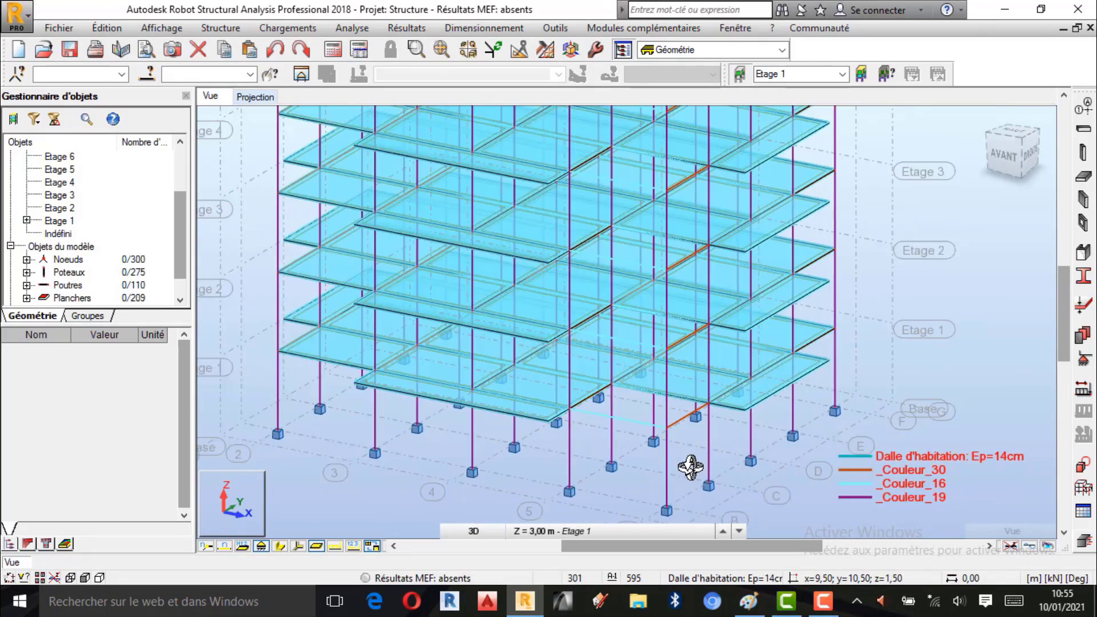
{"action": "scroll", "coordinate": [674, 483], "scroll_direction": "down", "scroll_amount": 1}
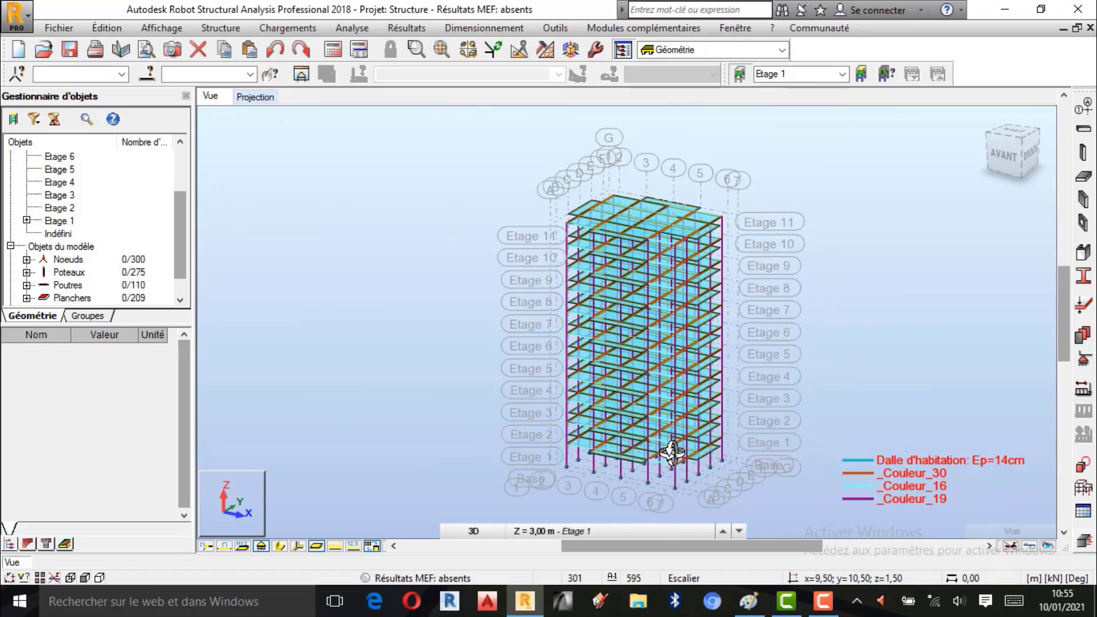
{"action": "scroll", "coordinate": [620, 220], "scroll_direction": "up", "scroll_amount": 5}
{"action": "scroll", "coordinate": [650, 245], "scroll_direction": "down", "scroll_amount": 5}
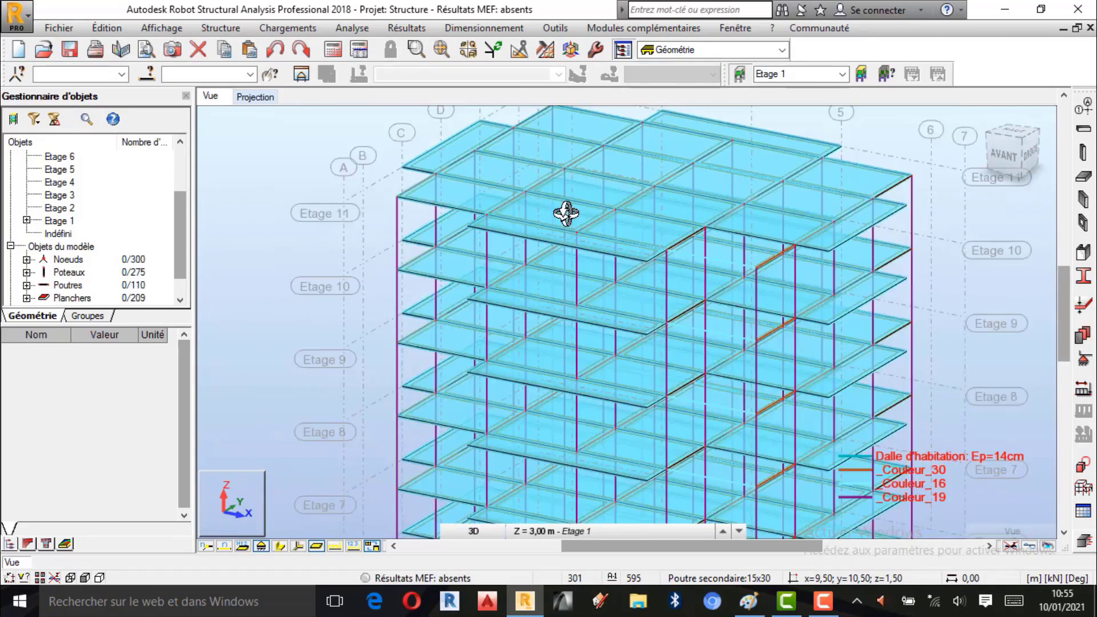
Step: Orbit the building to examine its storeys and supports from the left and front sides, and return to the home 3D view
{"action": "left_click_drag", "start_coordinate": [638, 322], "coordinate": [670, 373]}
{"action": "scroll", "coordinate": [670, 372], "scroll_direction": "up", "scroll_amount": 3}
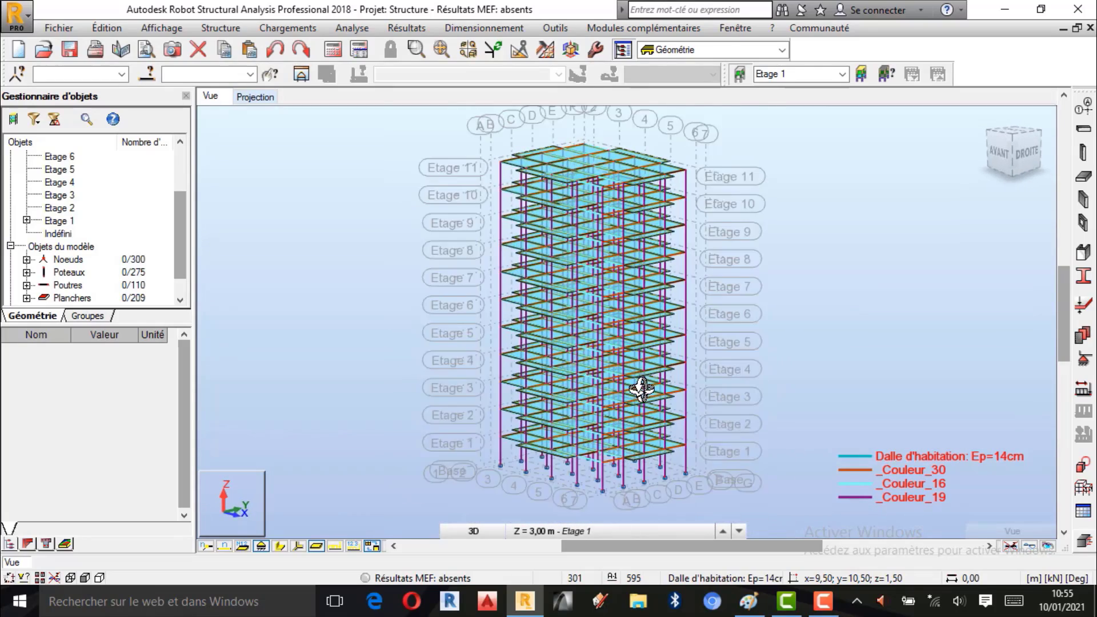
{"action": "scroll", "coordinate": [642, 385], "scroll_direction": "up", "scroll_amount": 5}
{"action": "scroll", "coordinate": [629, 404], "scroll_direction": "down", "scroll_amount": 5}
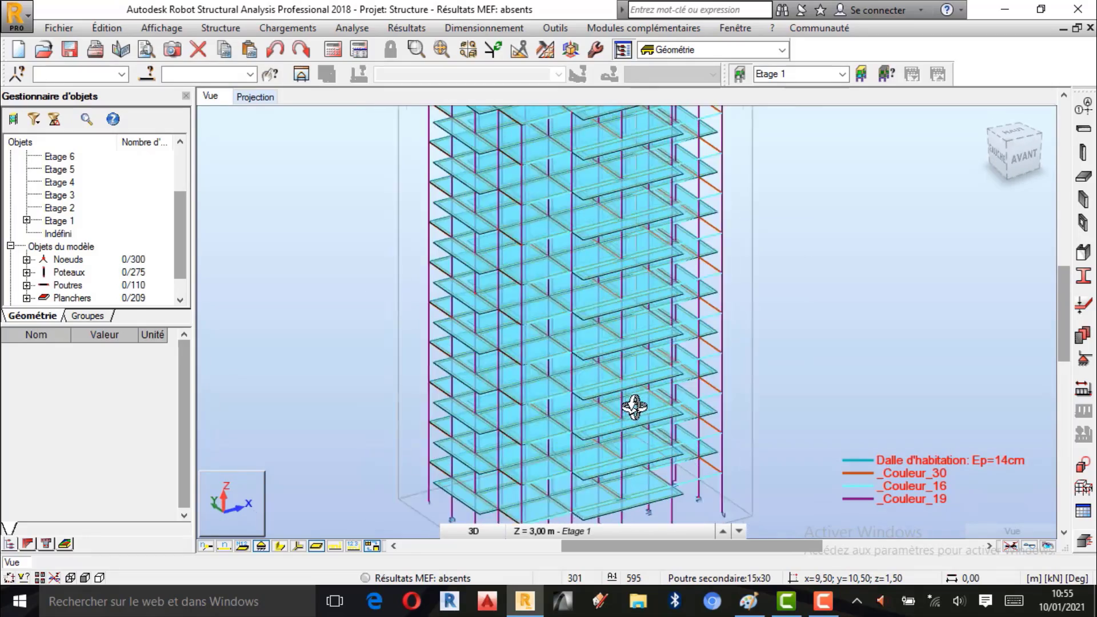
{"action": "left_click_drag", "start_coordinate": [629, 326], "coordinate": [567, 307]}
{"action": "scroll", "coordinate": [559, 358], "scroll_direction": "up", "scroll_amount": 4}
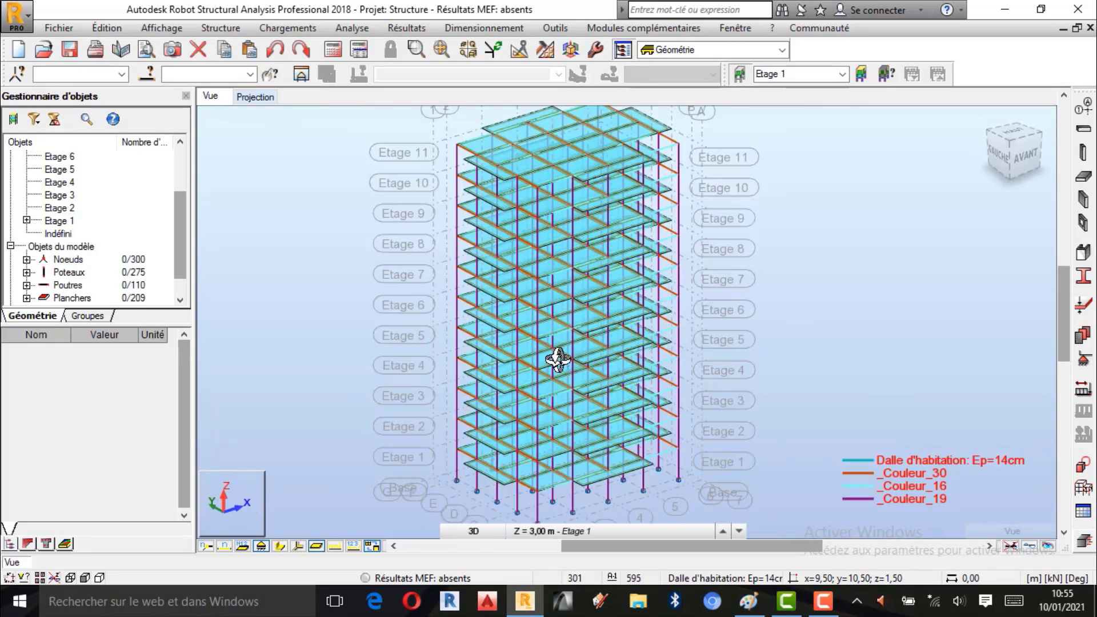
{"action": "scroll", "coordinate": [617, 379], "scroll_direction": "up", "scroll_amount": 2}
{"action": "scroll", "coordinate": [618, 379], "scroll_direction": "down", "scroll_amount": 3}
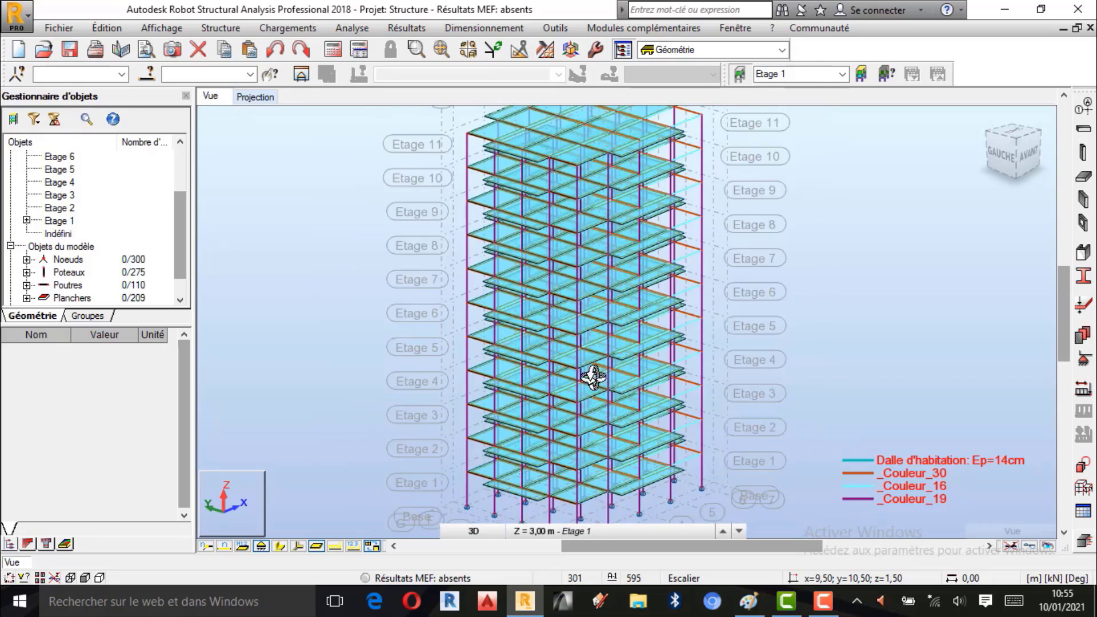
{"action": "left_click_drag", "start_coordinate": [589, 399], "coordinate": [624, 418]}
{"action": "scroll", "coordinate": [604, 421], "scroll_direction": "up", "scroll_amount": 2}
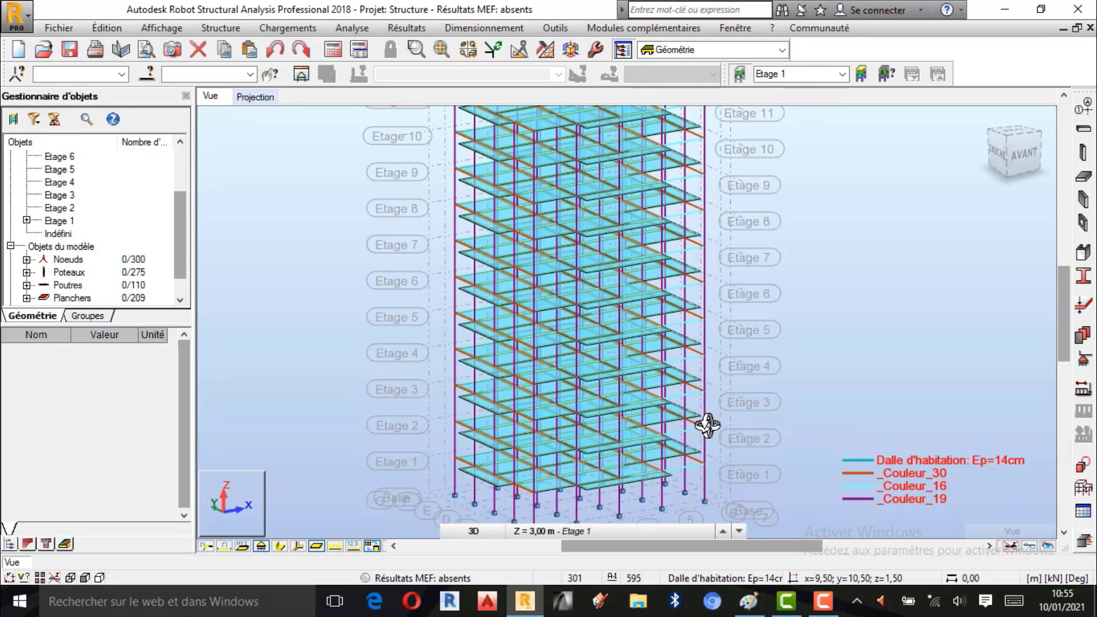
{"action": "scroll", "coordinate": [705, 429], "scroll_direction": "up", "scroll_amount": 1}
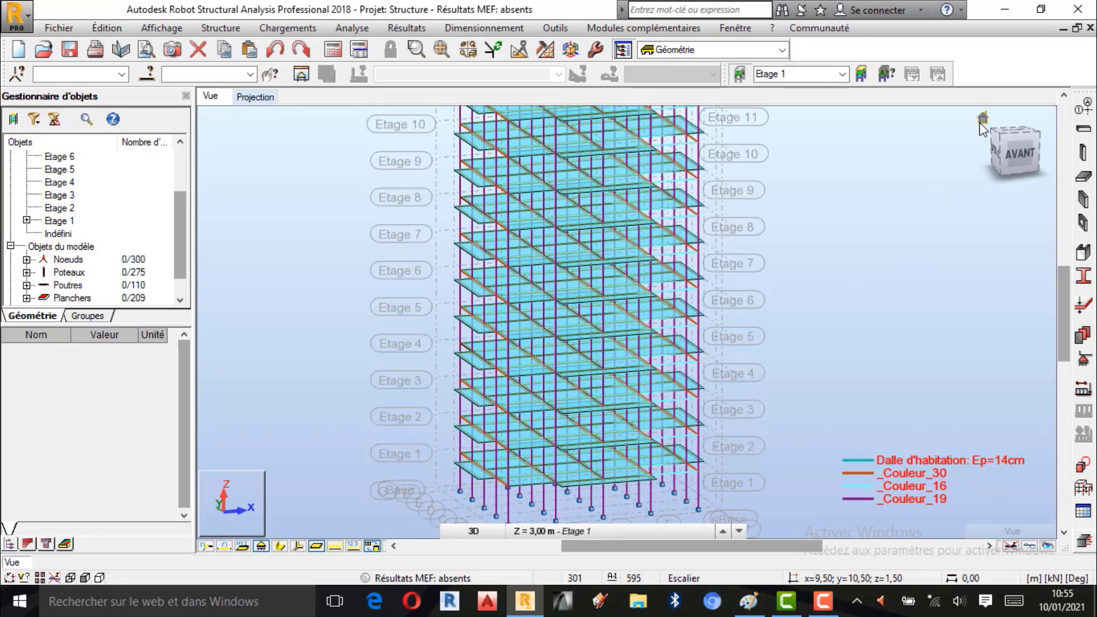
{"action": "left_click", "coordinate": [983, 118]}
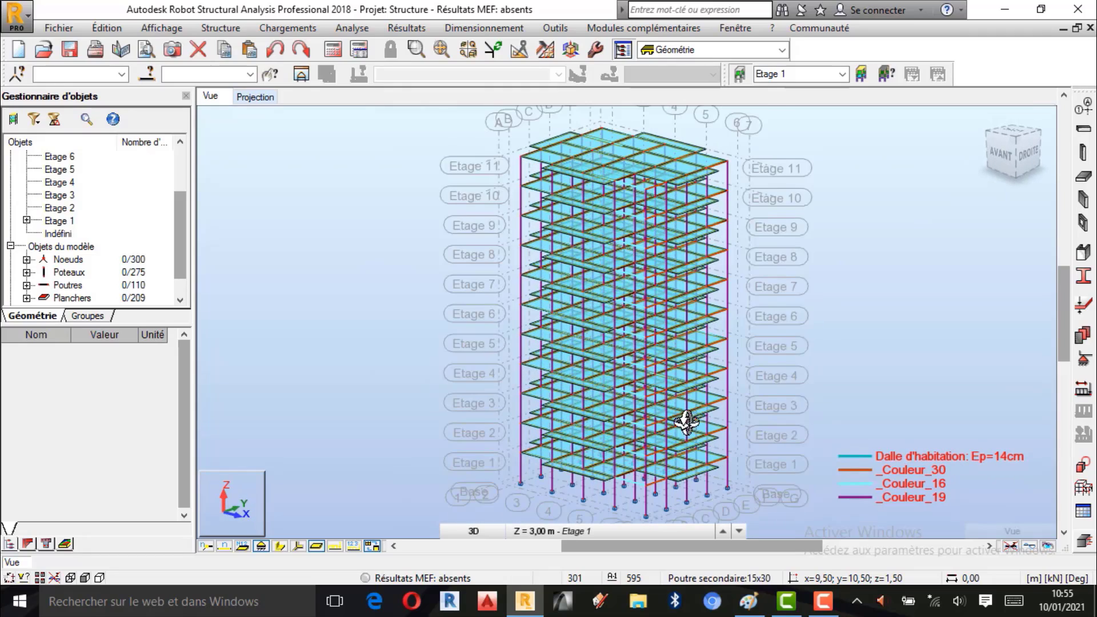
{"action": "scroll", "coordinate": [625, 435], "scroll_direction": "up", "scroll_amount": 1}
{"action": "scroll", "coordinate": [526, 460], "scroll_direction": "down", "scroll_amount": 2}
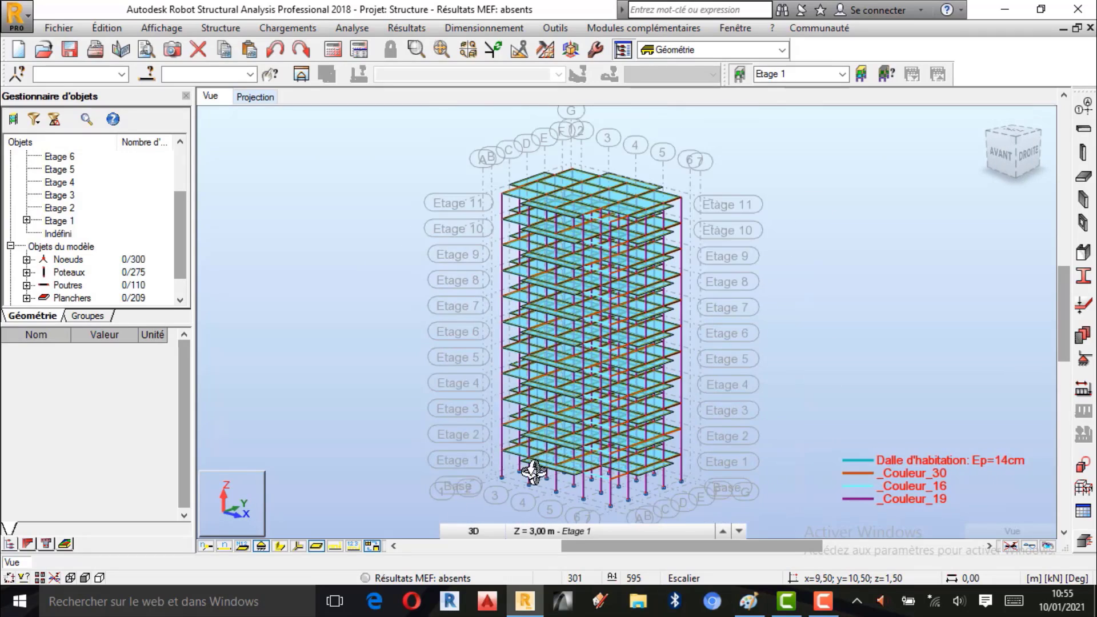
{"action": "scroll", "coordinate": [575, 440], "scroll_direction": "up", "scroll_amount": 1}
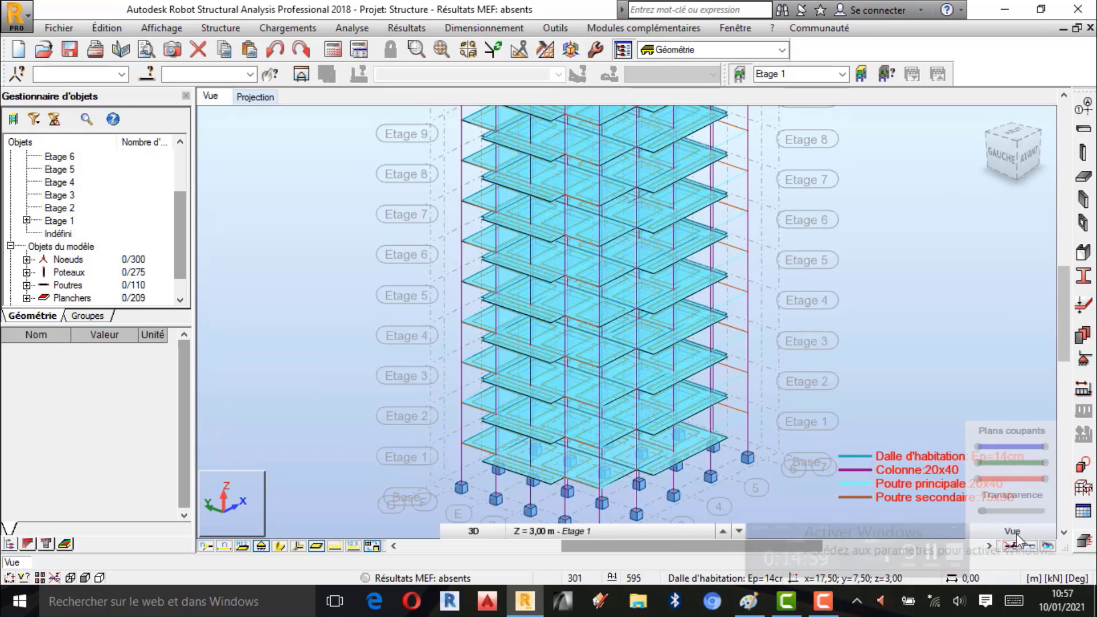
Step: Inspect the full building with its base supports using 3D rotation, and leave the rotation mode
{"action": "scroll", "coordinate": [553, 420], "scroll_direction": "down", "scroll_amount": 1}
{"action": "right_click", "coordinate": [906, 266]}
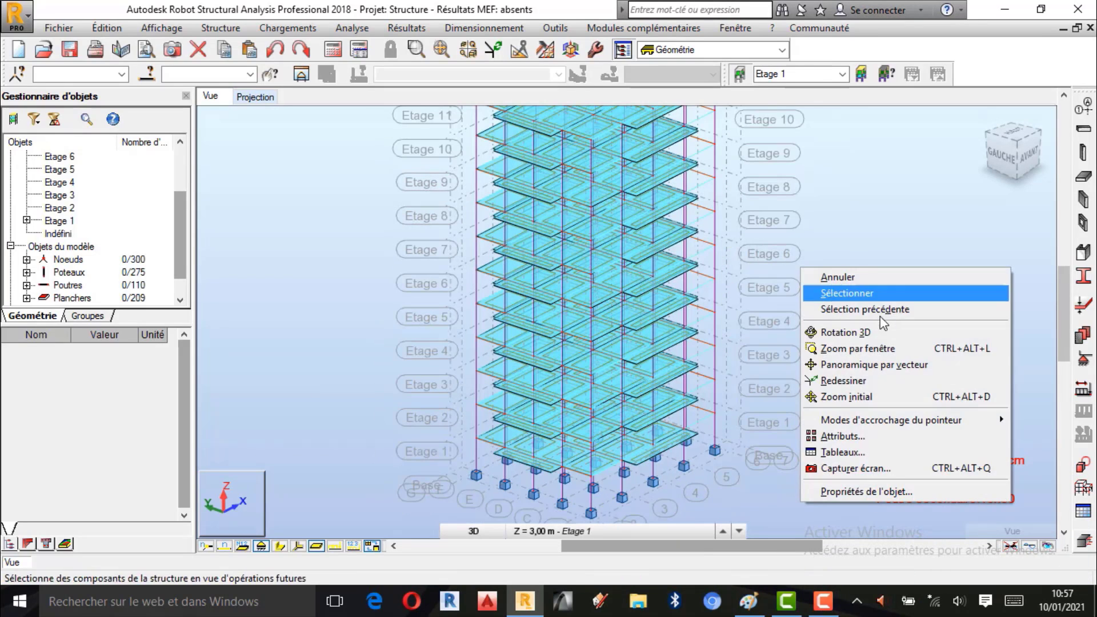
{"action": "left_click", "coordinate": [876, 333]}
{"action": "left_click_drag", "start_coordinate": [719, 318], "coordinate": [649, 355]}
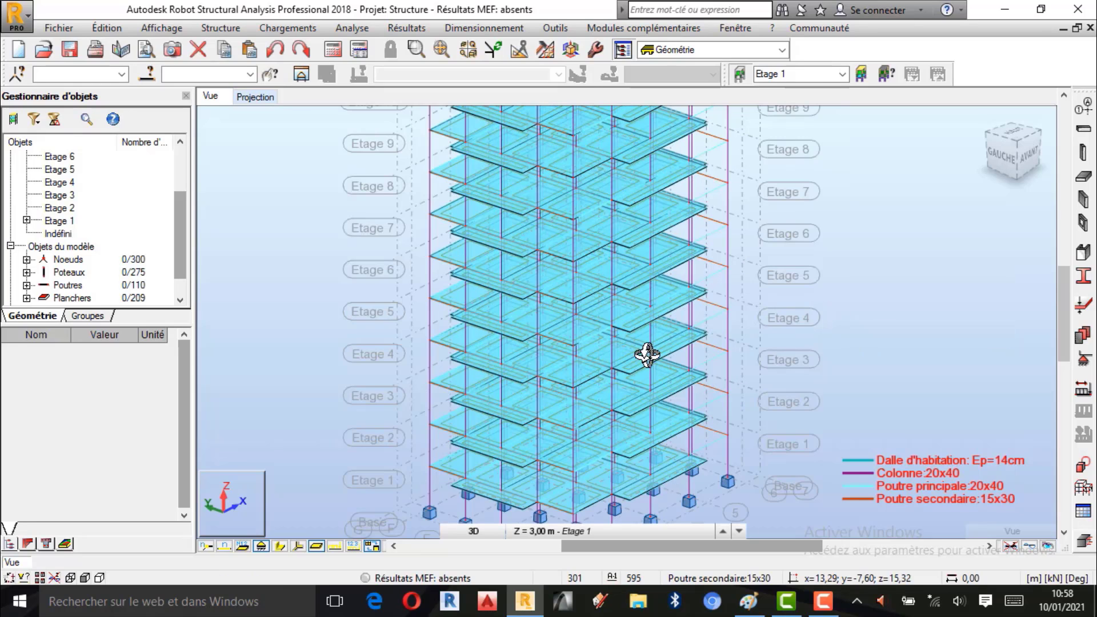
{"action": "right_click", "coordinate": [878, 227]}
{"action": "left_click", "coordinate": [861, 236]}
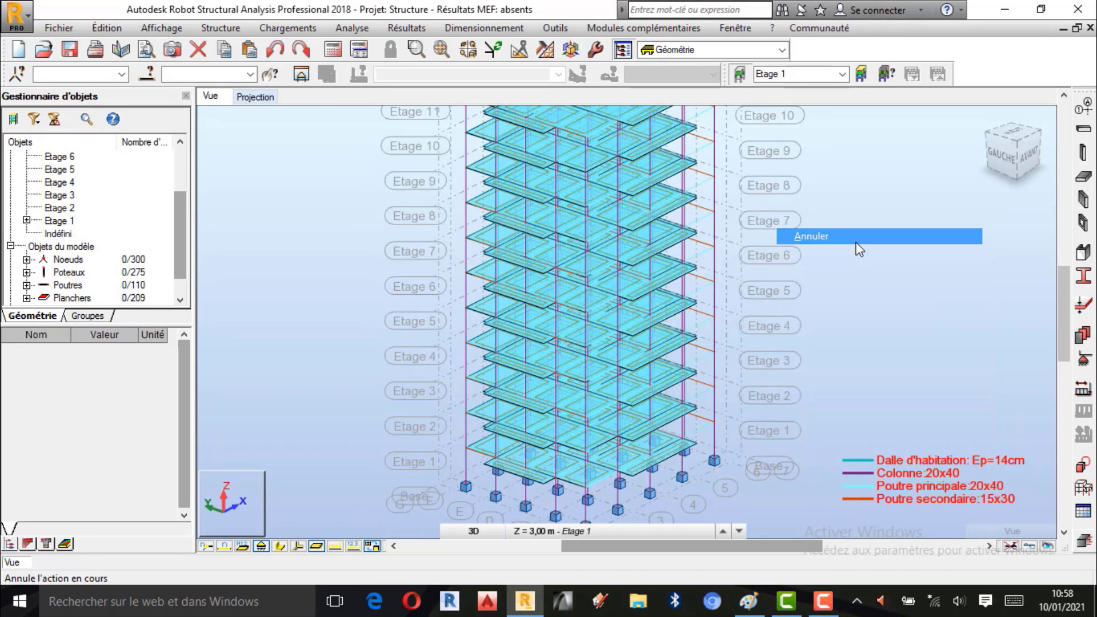
{"action": "scroll", "coordinate": [635, 391], "scroll_direction": "down", "scroll_amount": 1}
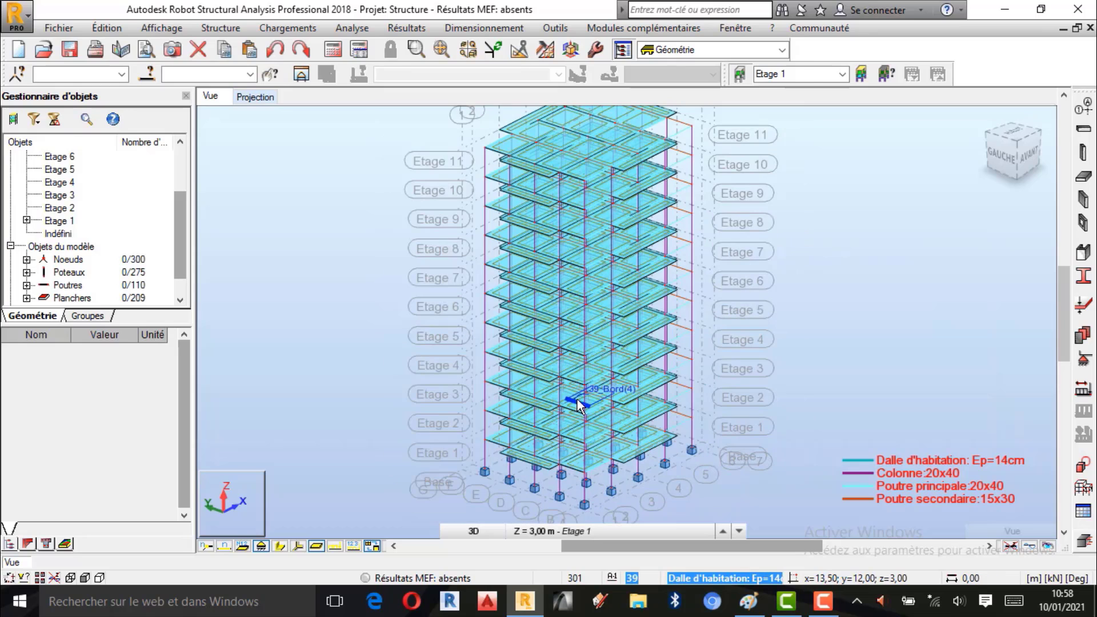
{"action": "right_click", "coordinate": [856, 203]}
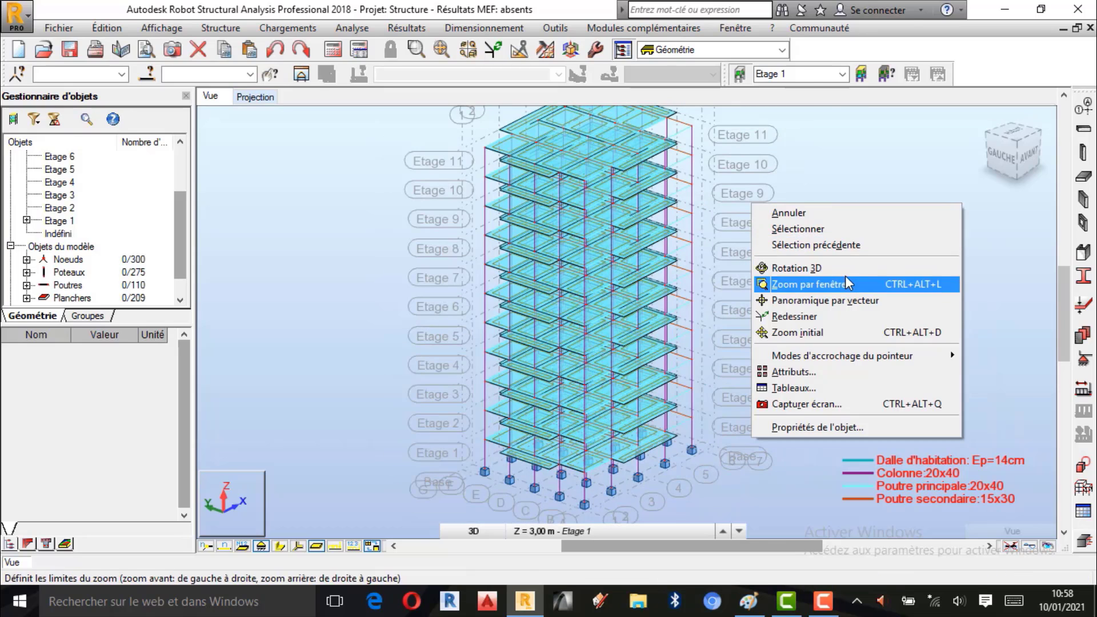
{"action": "left_click", "coordinate": [821, 267]}
{"action": "left_click_drag", "start_coordinate": [821, 267], "coordinate": [805, 245]}
{"action": "right_click", "coordinate": [833, 238]}
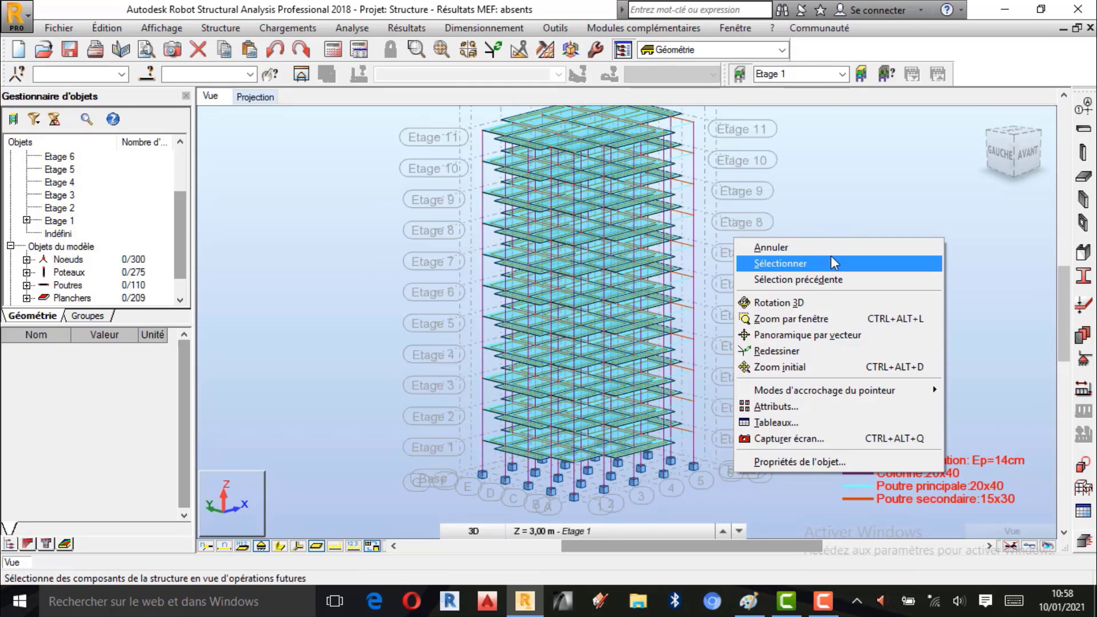
{"action": "left_click", "coordinate": [822, 247]}
Step: Switch to Paint and sketch a purple freehand rectangle in the empty area below the dimensioned floor plan
{"action": "left_click", "coordinate": [748, 602]}
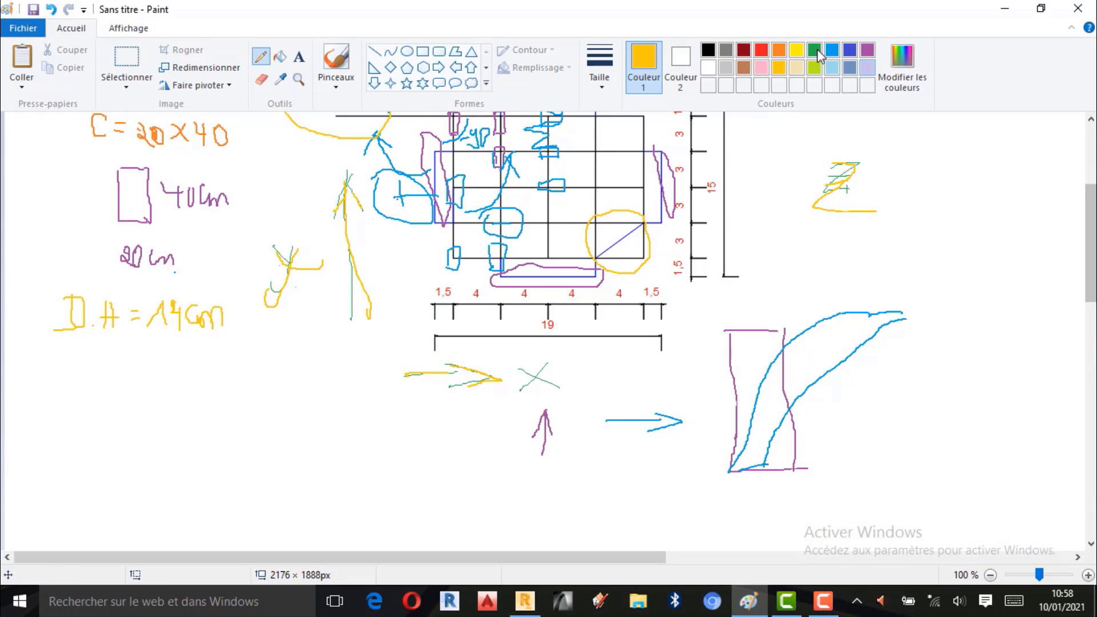
{"action": "left_click", "coordinate": [866, 51]}
{"action": "scroll", "coordinate": [538, 317], "scroll_direction": "down", "scroll_amount": 3}
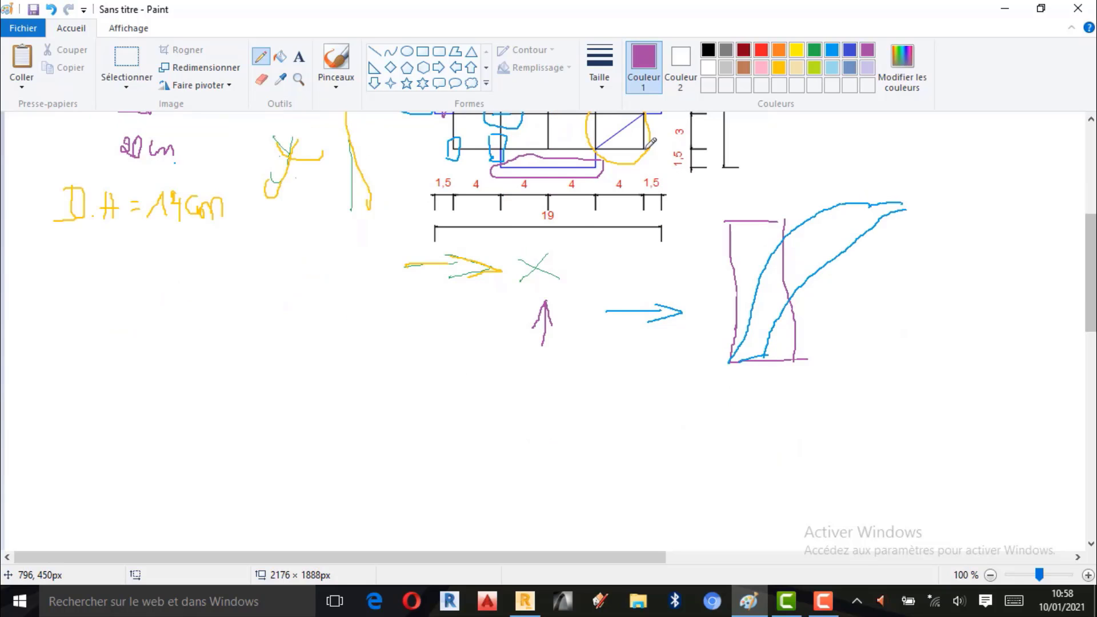
{"action": "scroll", "coordinate": [650, 142], "scroll_direction": "up", "scroll_amount": 3}
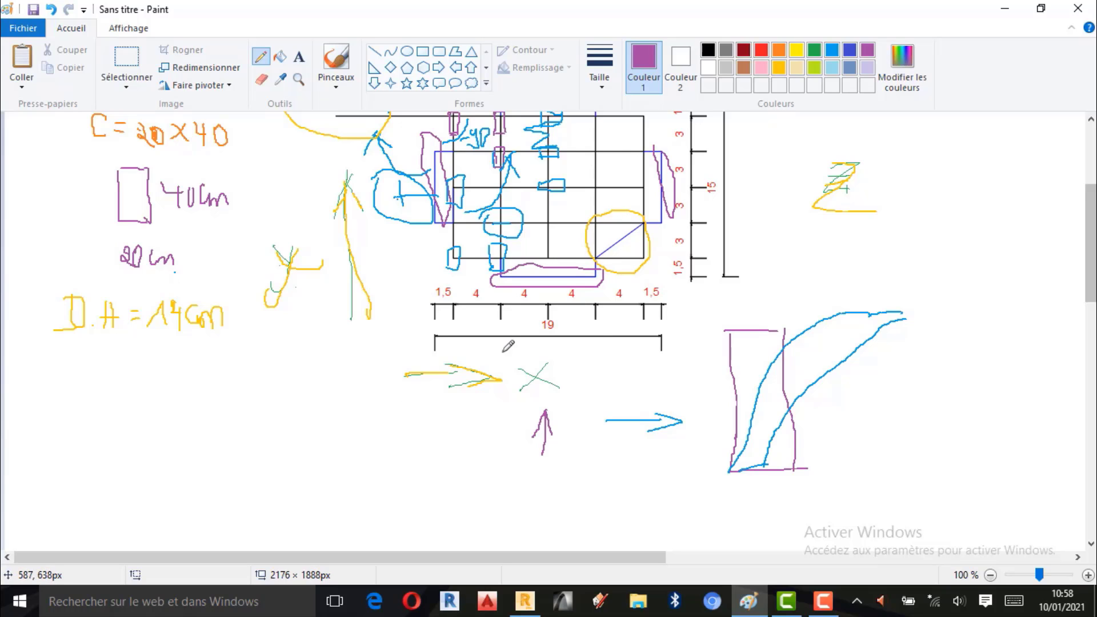
{"action": "scroll", "coordinate": [509, 345], "scroll_direction": "down", "scroll_amount": 3}
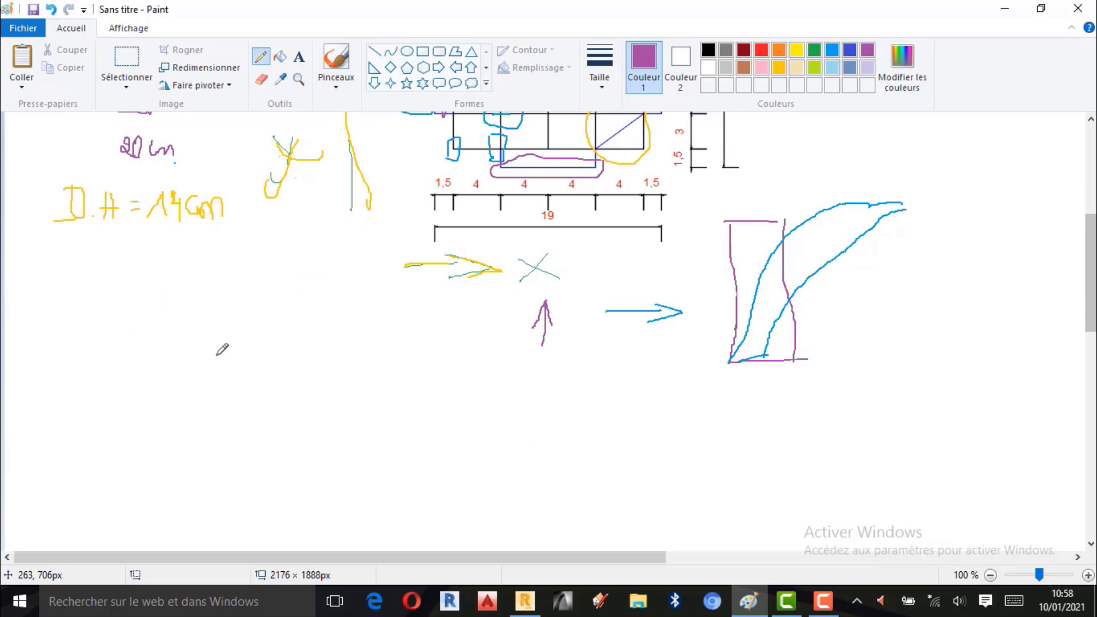
{"action": "left_click_drag", "start_coordinate": [216, 355], "coordinate": [226, 405]}
{"action": "mouse_move", "coordinate": [216, 349]}
{"action": "left_mouse_down"}
{"action": "mouse_move", "coordinate": [364, 355]}
{"action": "mouse_move", "coordinate": [377, 416]}
{"action": "left_mouse_up"}
{"action": "mouse_move", "coordinate": [222, 396]}
{"action": "left_mouse_down"}
{"action": "mouse_move", "coordinate": [220, 431]}
{"action": "mouse_move", "coordinate": [375, 455]}
{"action": "left_mouse_up"}
{"action": "left_click_drag", "start_coordinate": [377, 415], "coordinate": [379, 453]}
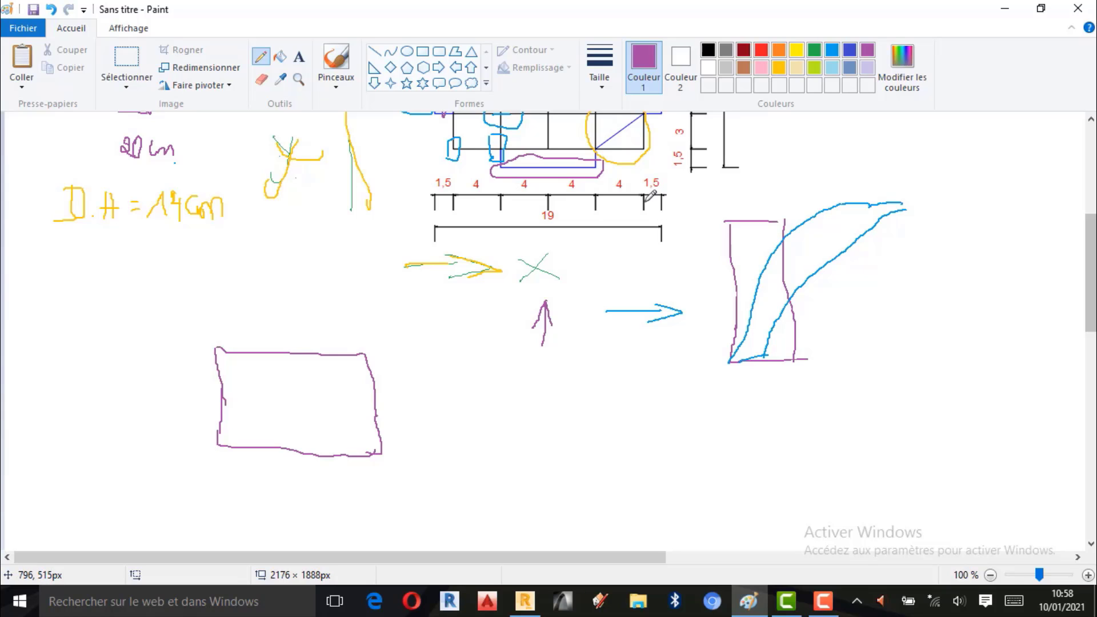
{"action": "scroll", "coordinate": [653, 194], "scroll_direction": "up", "scroll_amount": 4}
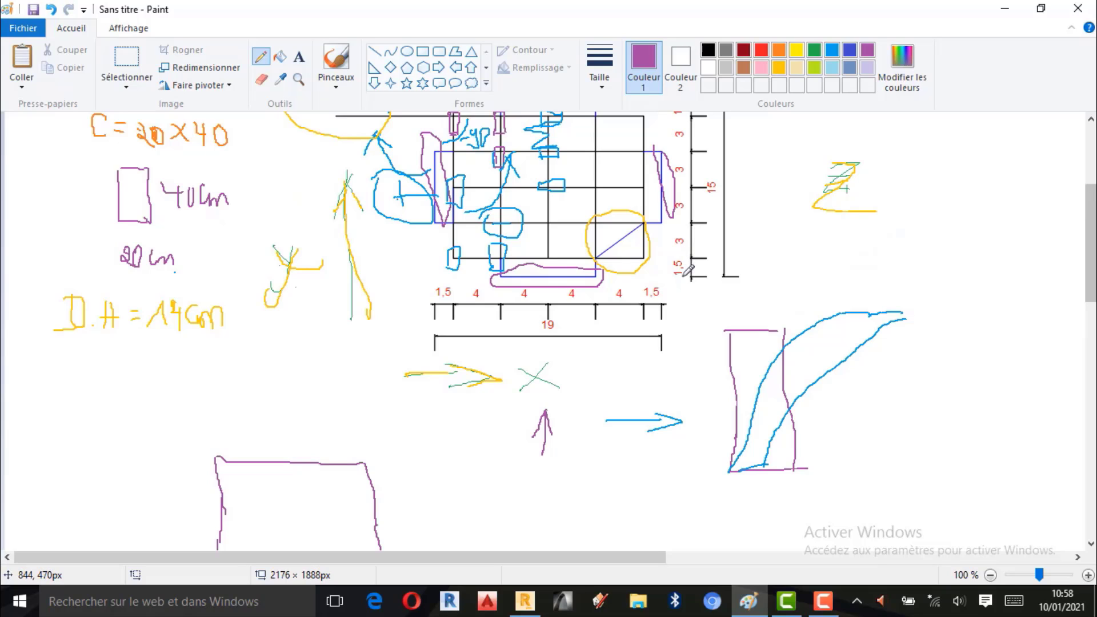
Step: Draw two yellow vertical lines inside the purple rectangle, marking off a narrow strip at each end
{"action": "scroll", "coordinate": [688, 270], "scroll_direction": "down", "scroll_amount": 4}
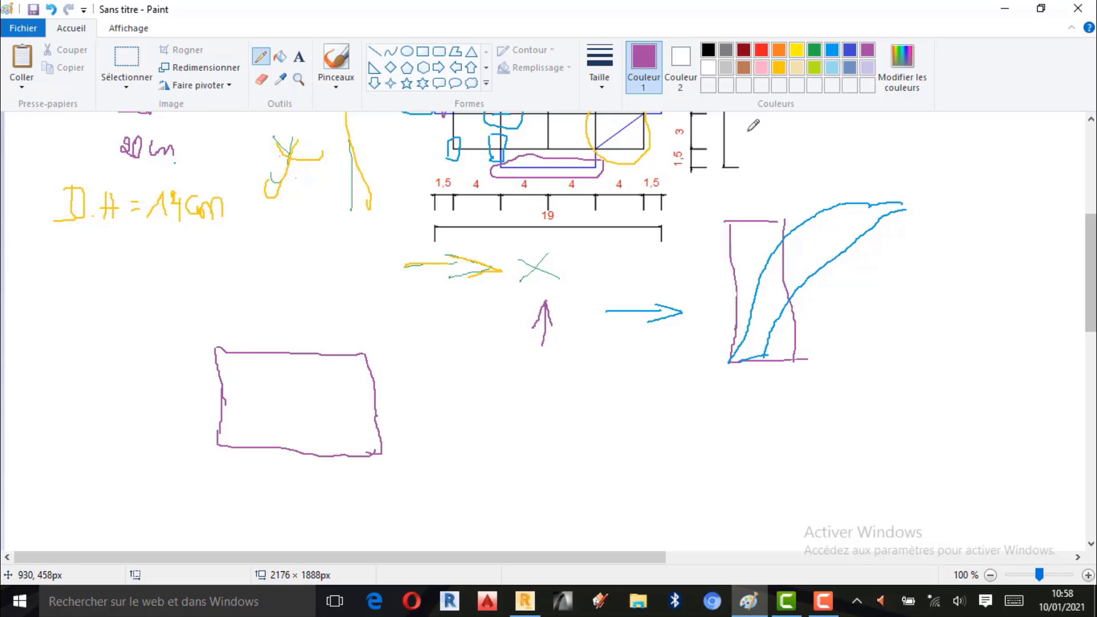
{"action": "left_click", "coordinate": [796, 51]}
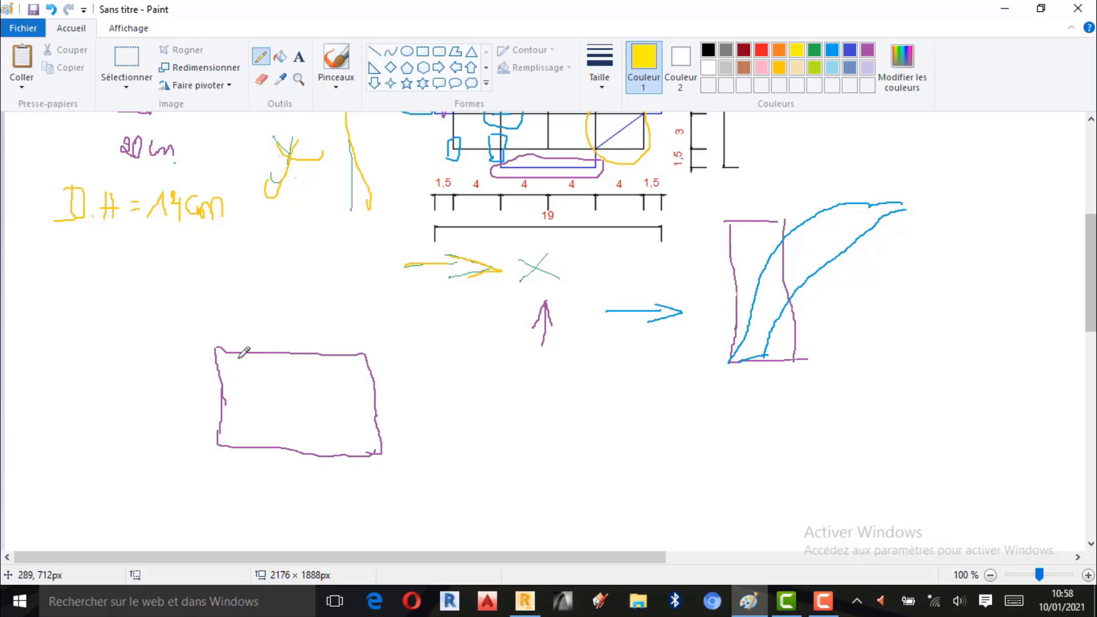
{"action": "left_click_drag", "start_coordinate": [243, 375], "coordinate": [248, 440]}
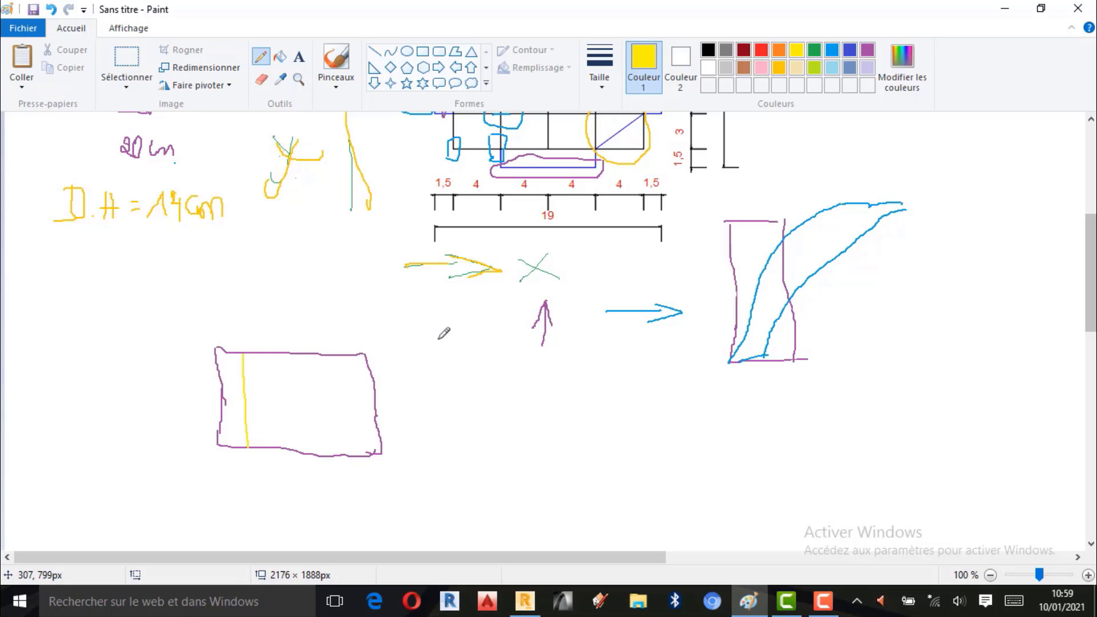
{"action": "scroll", "coordinate": [618, 160], "scroll_direction": "up", "scroll_amount": 3}
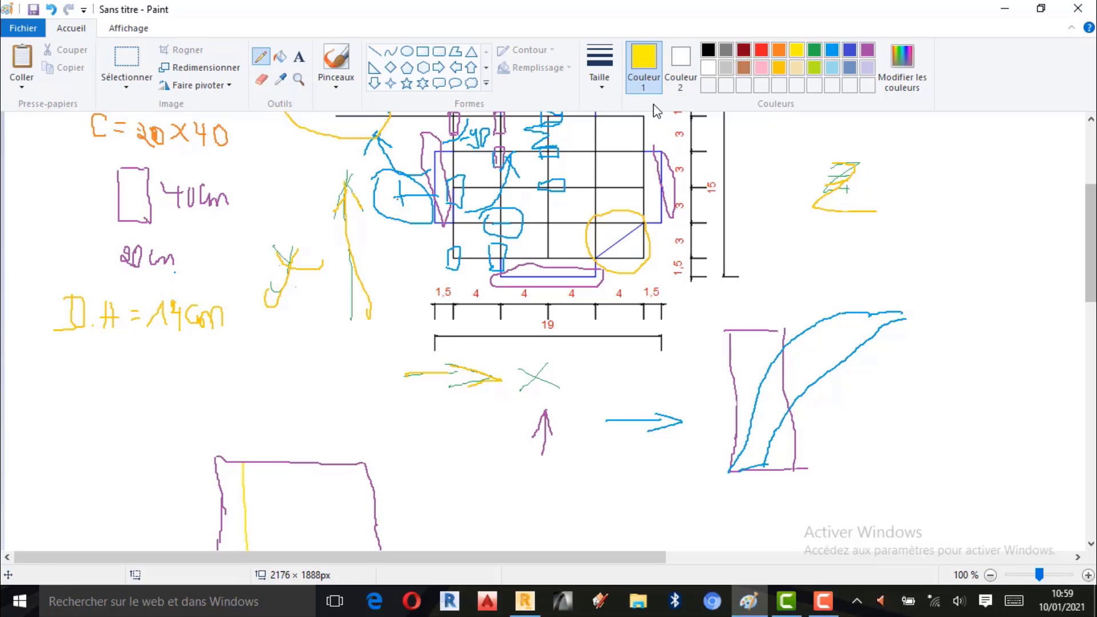
{"action": "scroll", "coordinate": [664, 201], "scroll_direction": "down", "scroll_amount": 4}
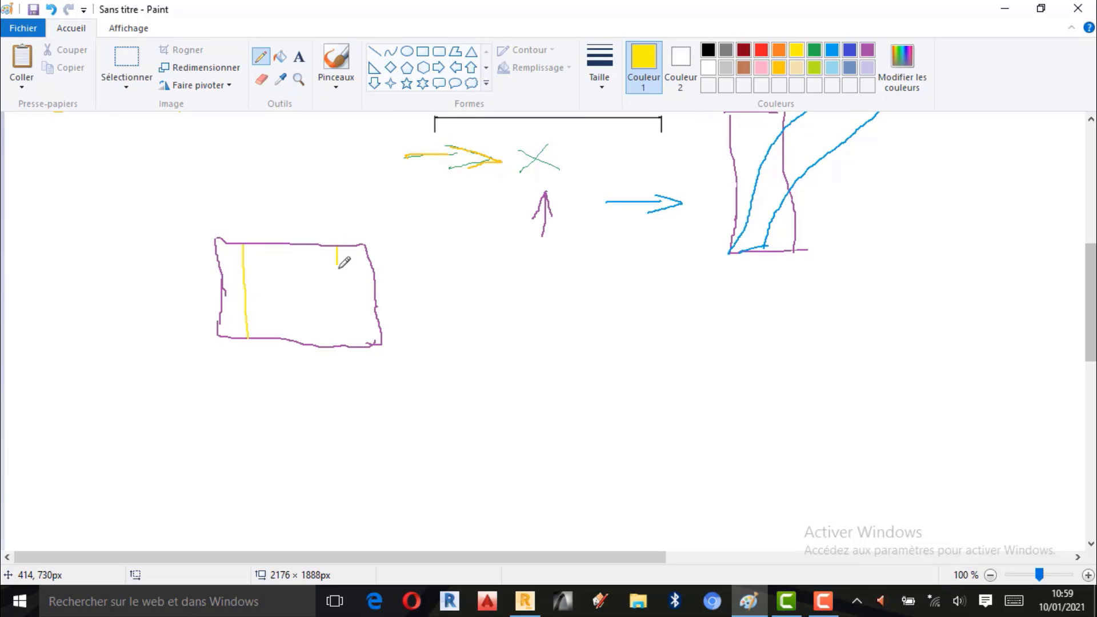
{"action": "left_click_drag", "start_coordinate": [338, 265], "coordinate": [345, 340]}
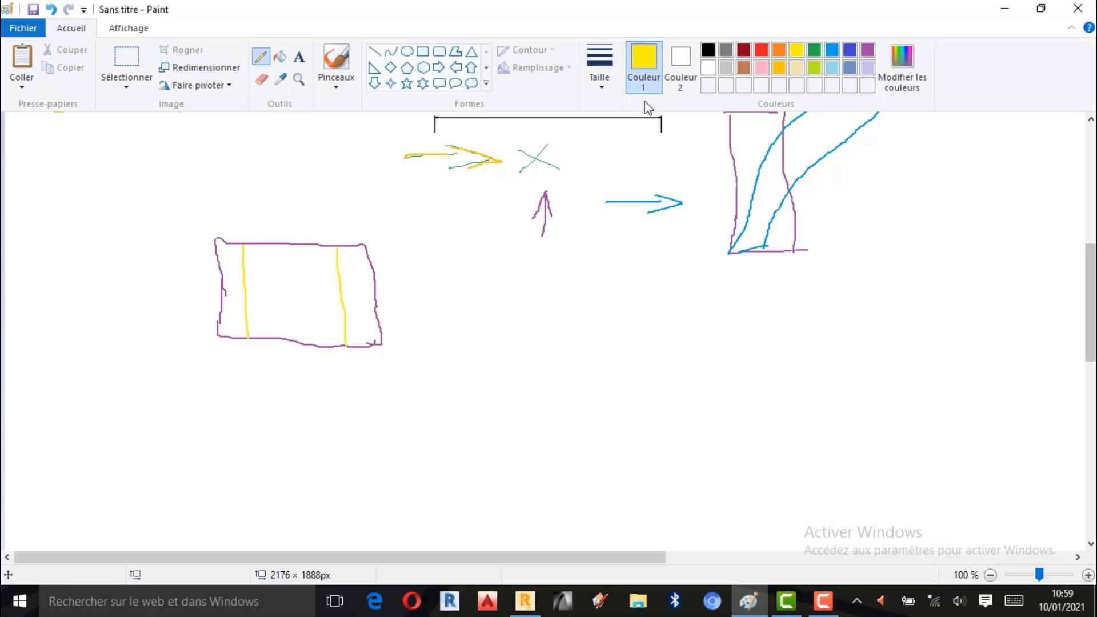
Step: Handwrite orange labels in the rectangle's end strips: PR in the left one and PA in the right one
{"action": "left_click", "coordinate": [779, 50]}
{"action": "left_click", "coordinate": [599, 66]}
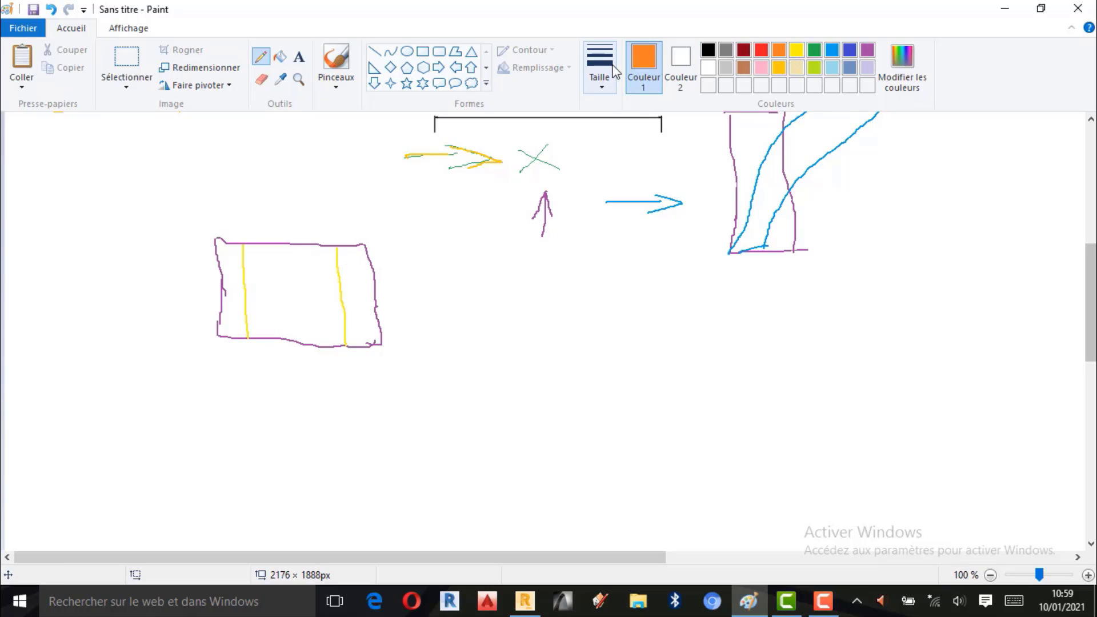
{"action": "left_click", "coordinate": [632, 142]}
{"action": "scroll", "coordinate": [247, 292], "scroll_direction": "up", "scroll_amount": 2}
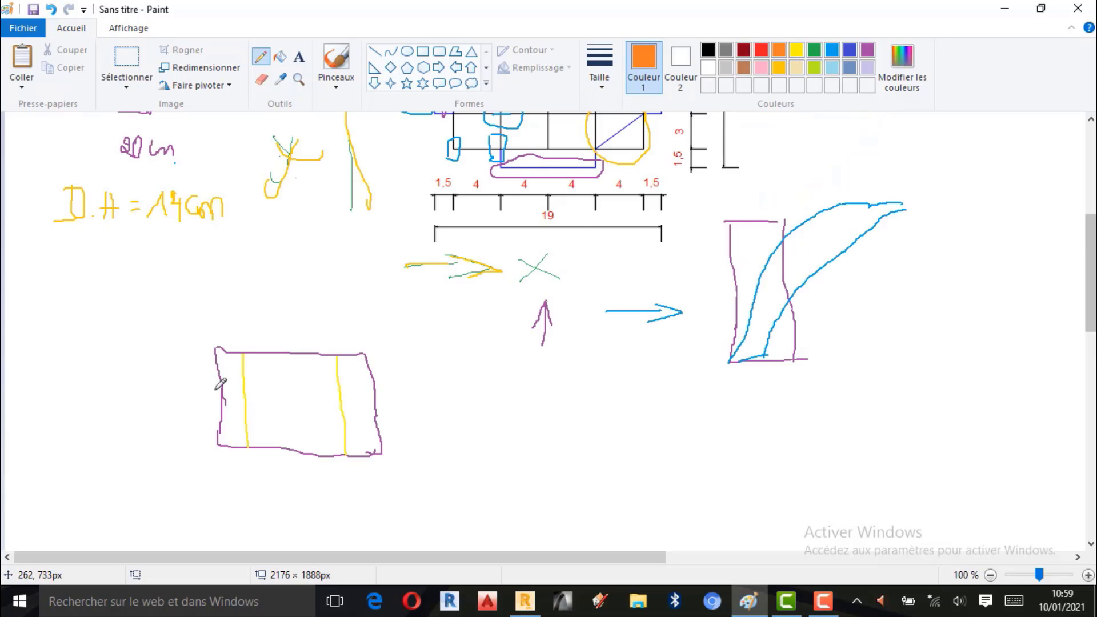
{"action": "left_click_drag", "start_coordinate": [222, 394], "coordinate": [229, 394]}
{"action": "left_click_drag", "start_coordinate": [349, 404], "coordinate": [372, 413]}
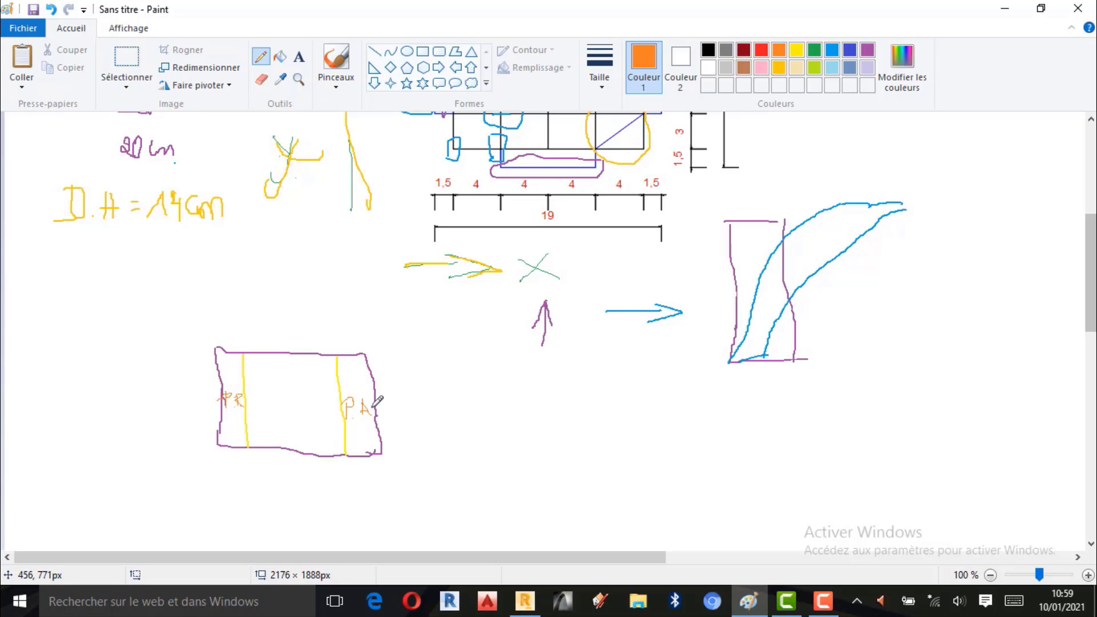
Step: Draw four yellow horizontal lines between the verticals: a close pair at mid-height, one near the lower edge and one near the upper edge
{"action": "left_click", "coordinate": [797, 50]}
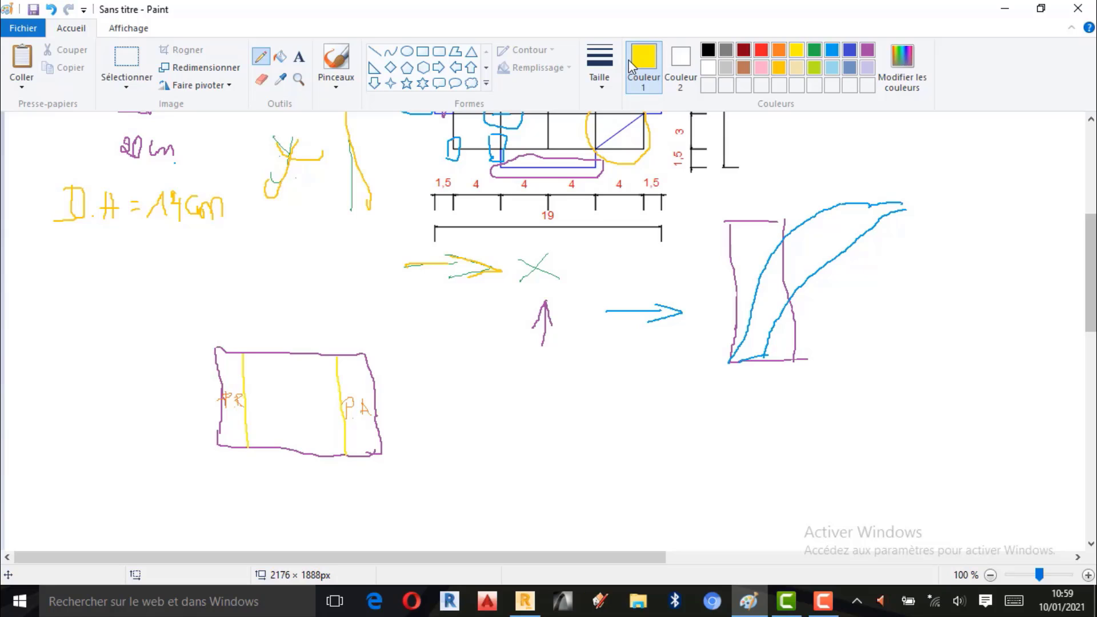
{"action": "left_click", "coordinate": [599, 63]}
{"action": "left_click", "coordinate": [637, 153]}
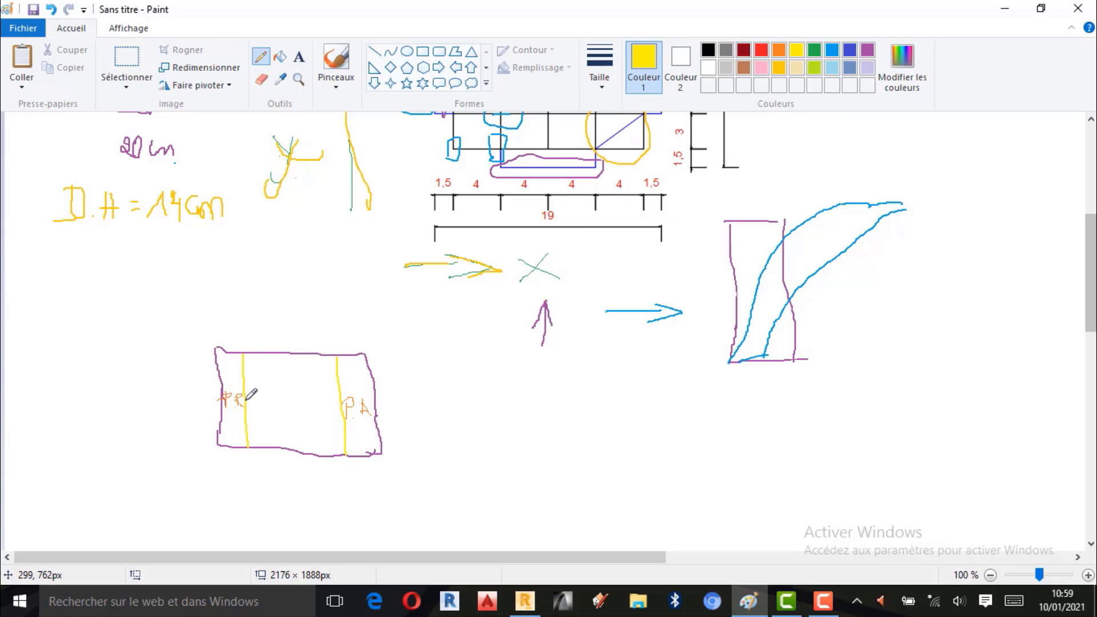
{"action": "left_click_drag", "start_coordinate": [247, 401], "coordinate": [328, 400]}
{"action": "left_click_drag", "start_coordinate": [258, 410], "coordinate": [345, 411]}
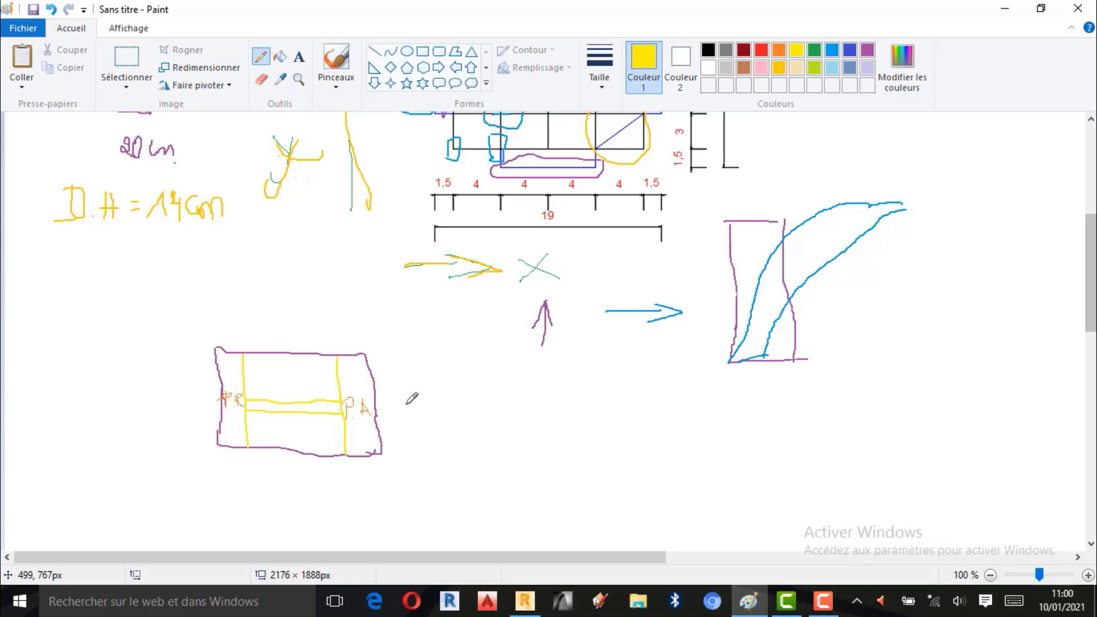
{"action": "scroll", "coordinate": [442, 309], "scroll_direction": "down", "scroll_amount": 3}
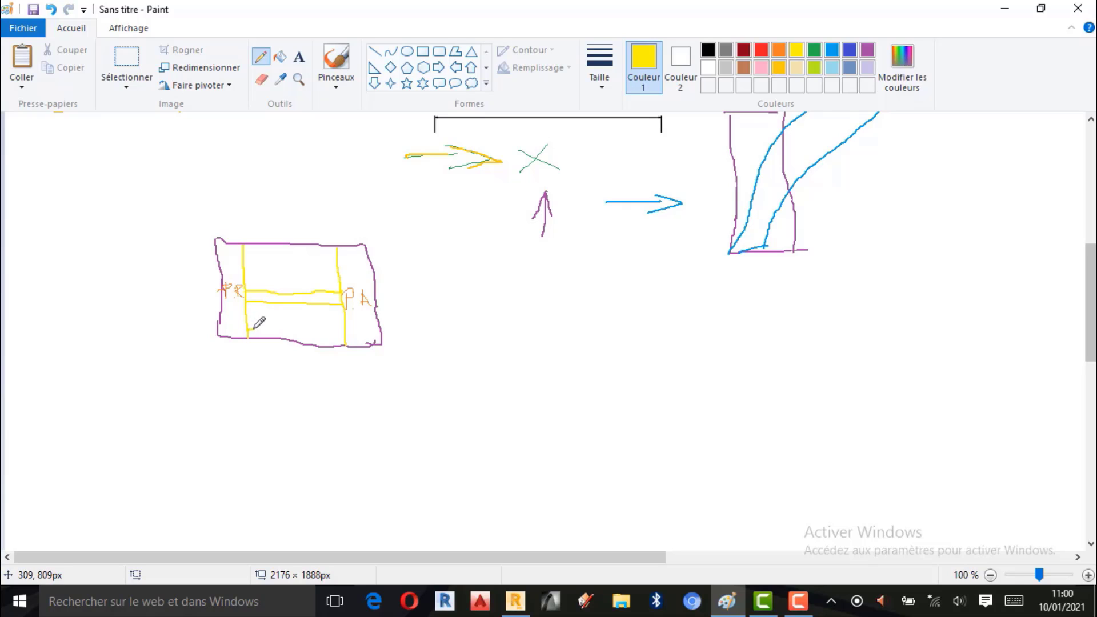
{"action": "left_click_drag", "start_coordinate": [254, 329], "coordinate": [346, 331]}
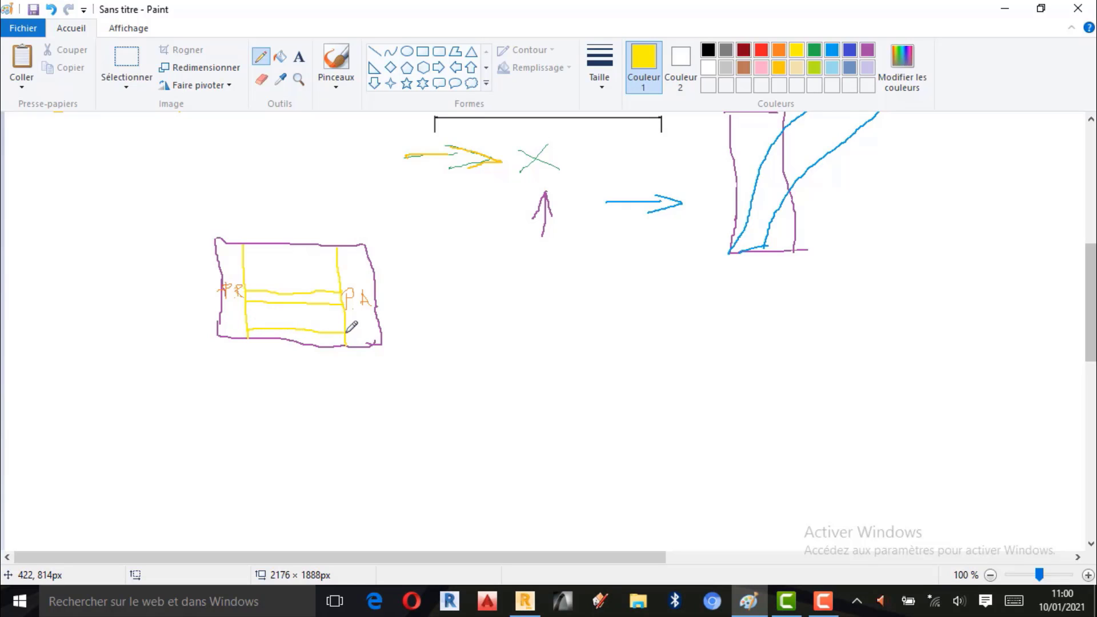
{"action": "left_click_drag", "start_coordinate": [246, 254], "coordinate": [340, 253]}
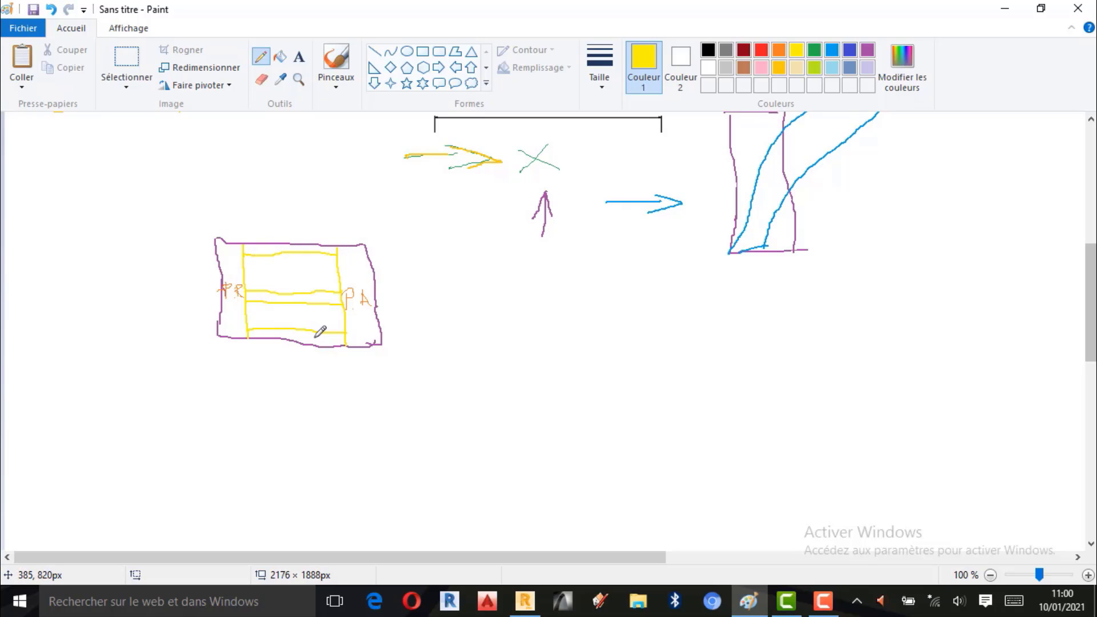
Step: Draw a yellow dimension line below the rectangle, with tick marks at both ends and under the two inner verticals
{"action": "left_click", "coordinate": [600, 64]}
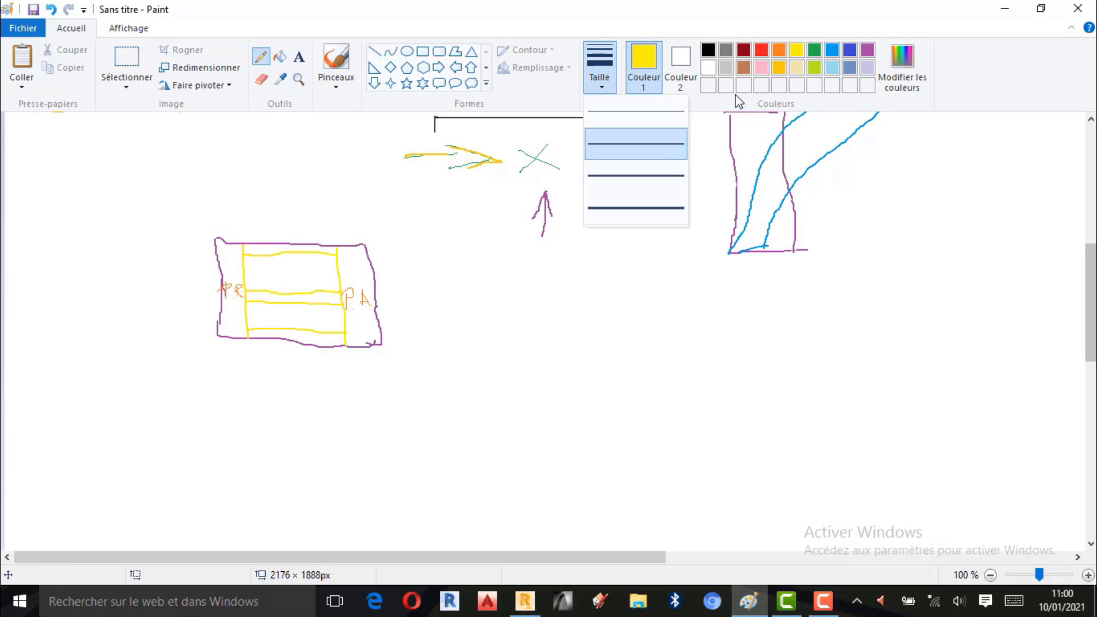
{"action": "left_click", "coordinate": [819, 56]}
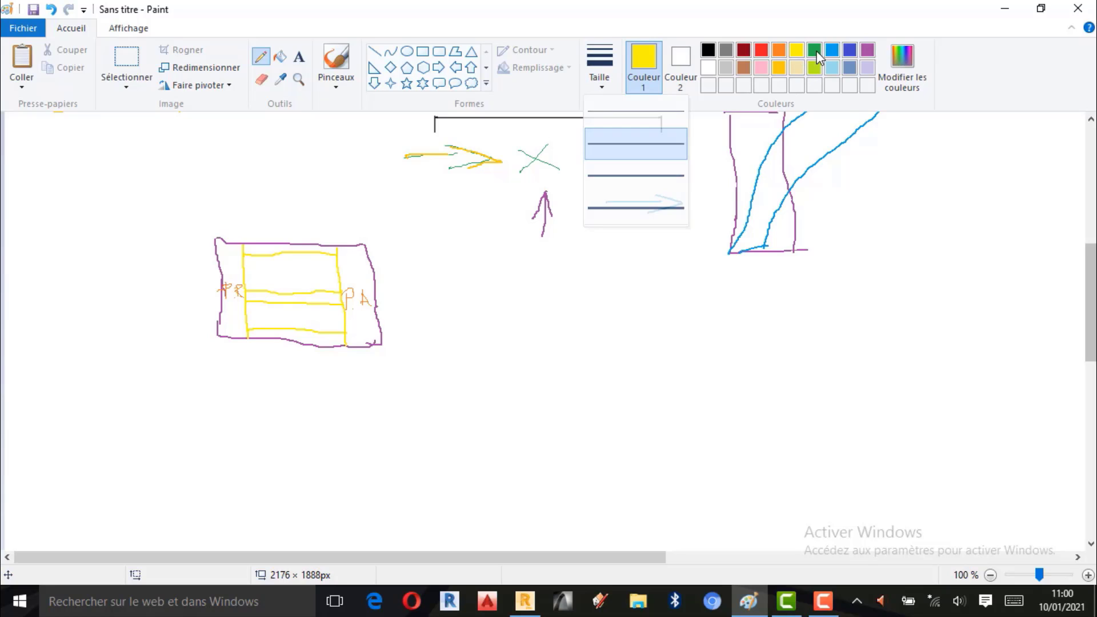
{"action": "left_click", "coordinate": [601, 64]}
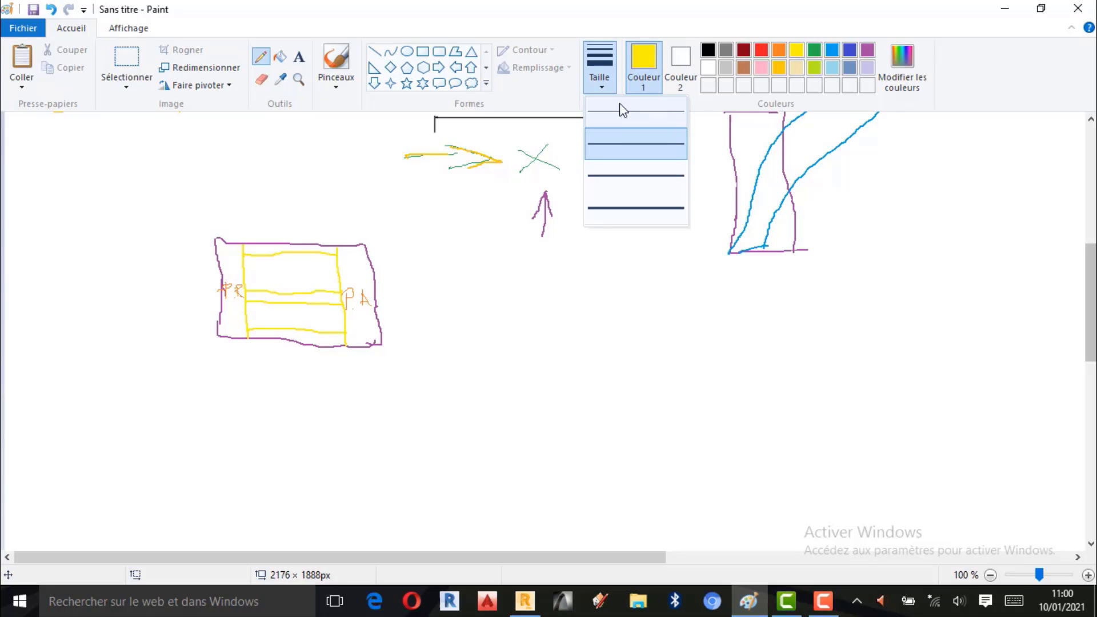
{"action": "left_click", "coordinate": [627, 142]}
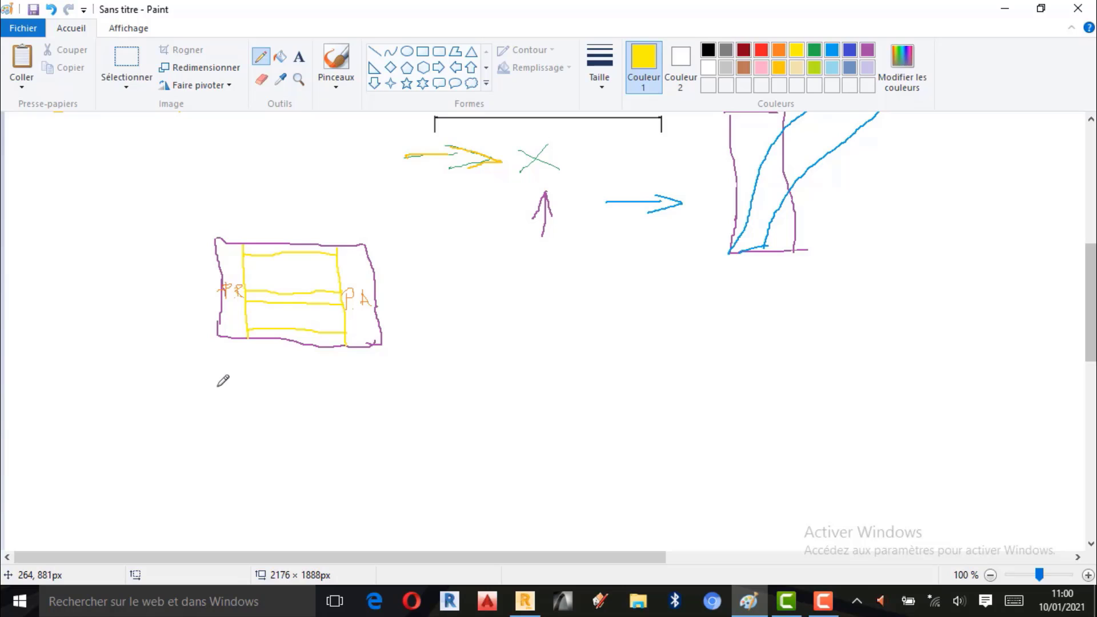
{"action": "mouse_move", "coordinate": [216, 383]}
{"action": "left_mouse_down"}
{"action": "mouse_move", "coordinate": [377, 396]}
{"action": "mouse_move", "coordinate": [391, 428]}
{"action": "left_mouse_up"}
{"action": "mouse_move", "coordinate": [215, 373]}
{"action": "left_mouse_down"}
{"action": "mouse_move", "coordinate": [216, 403]}
{"action": "mouse_move", "coordinate": [254, 413]}
{"action": "left_mouse_up"}
{"action": "left_click_drag", "start_coordinate": [355, 383], "coordinate": [361, 417]}
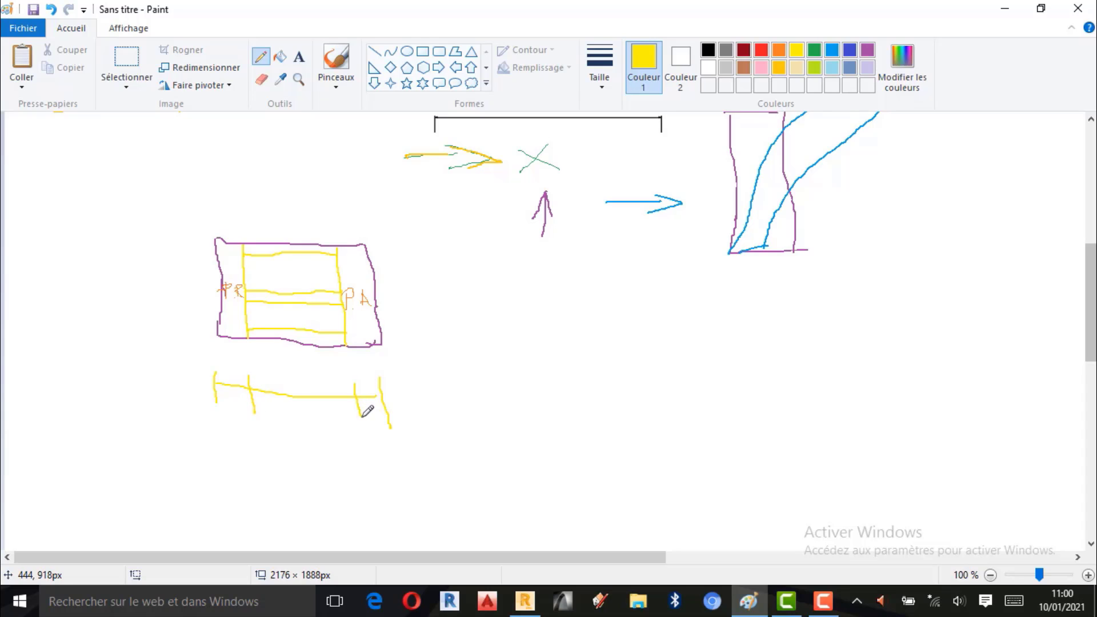
Step: Handwrite 0,90 in yellow above each of the two end segments of the dimension line
{"action": "scroll", "coordinate": [309, 460], "scroll_direction": "up", "scroll_amount": 2}
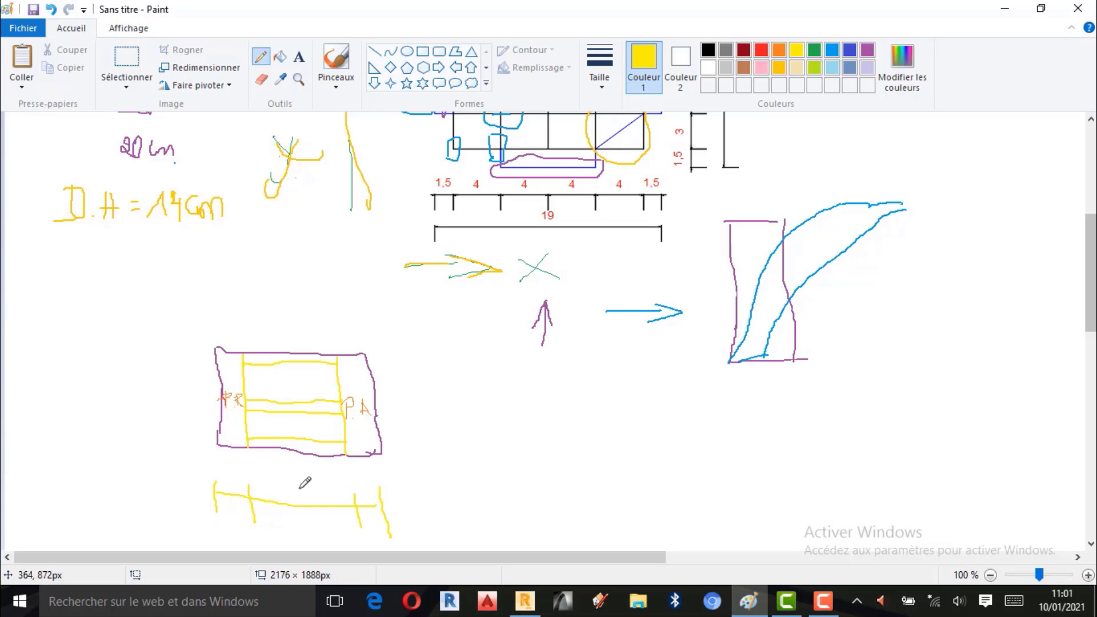
{"action": "scroll", "coordinate": [358, 457], "scroll_direction": "down", "scroll_amount": 2}
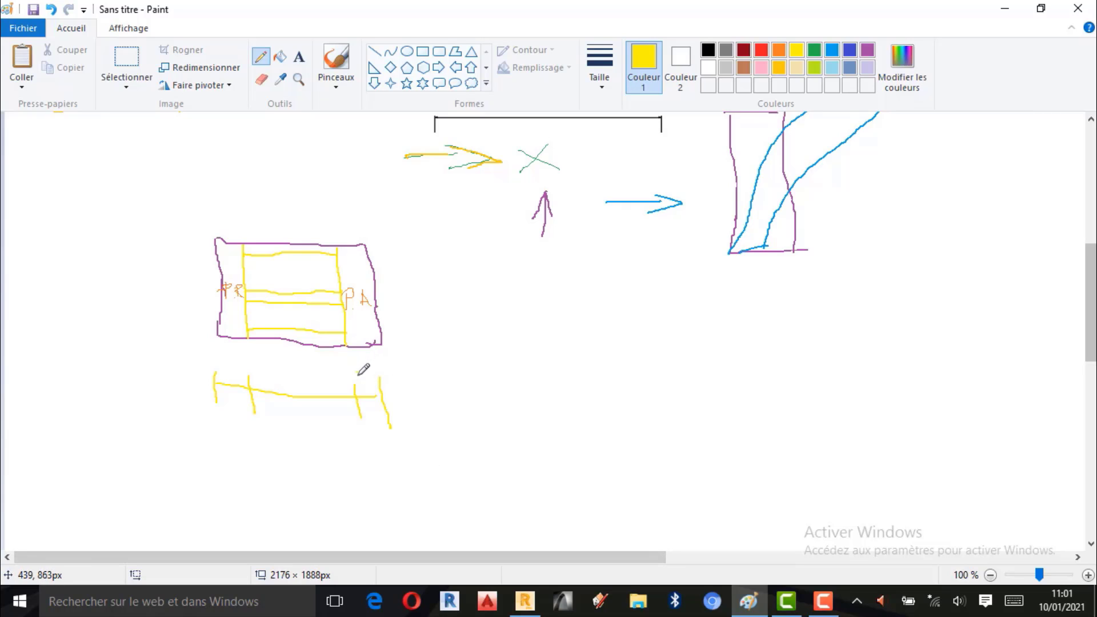
{"action": "mouse_move", "coordinate": [355, 379]}
{"action": "left_mouse_down"}
{"action": "mouse_move", "coordinate": [374, 364]}
{"action": "mouse_move", "coordinate": [378, 378]}
{"action": "mouse_move", "coordinate": [380, 364]}
{"action": "mouse_move", "coordinate": [396, 372]}
{"action": "mouse_move", "coordinate": [386, 377]}
{"action": "mouse_move", "coordinate": [388, 367]}
{"action": "left_mouse_up"}
{"action": "mouse_move", "coordinate": [199, 359]}
{"action": "left_mouse_down"}
{"action": "mouse_move", "coordinate": [208, 369]}
{"action": "mouse_move", "coordinate": [228, 360]}
{"action": "mouse_move", "coordinate": [229, 372]}
{"action": "mouse_move", "coordinate": [240, 359]}
{"action": "left_mouse_up"}
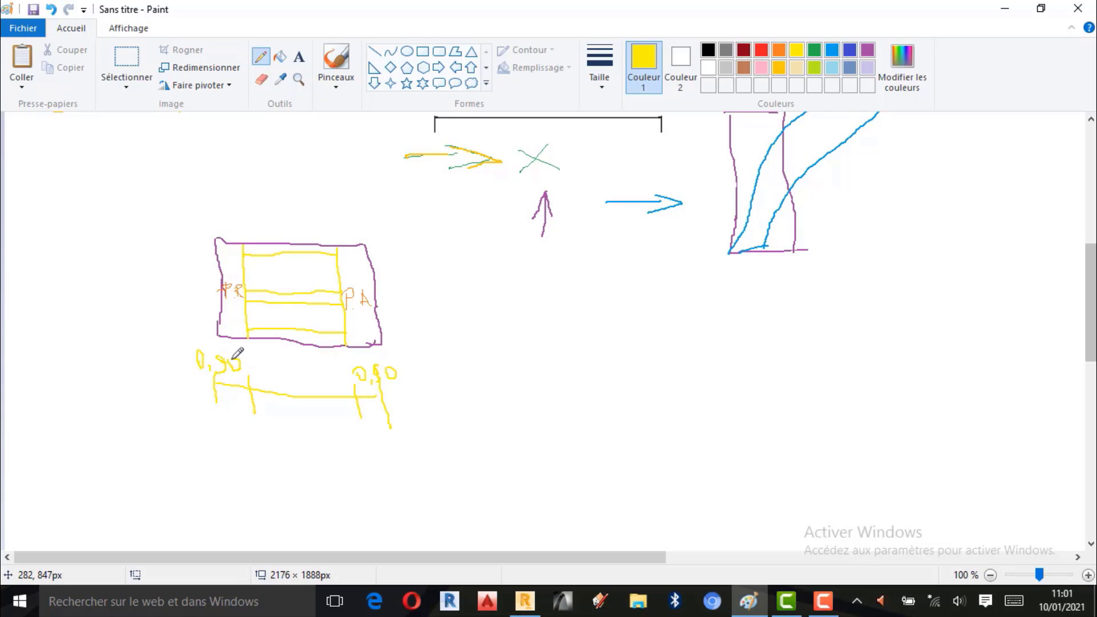
Step: Switch to the Windows Calculator by searching for "cal", and close the extra calculator window
{"action": "left_click", "coordinate": [195, 611]}
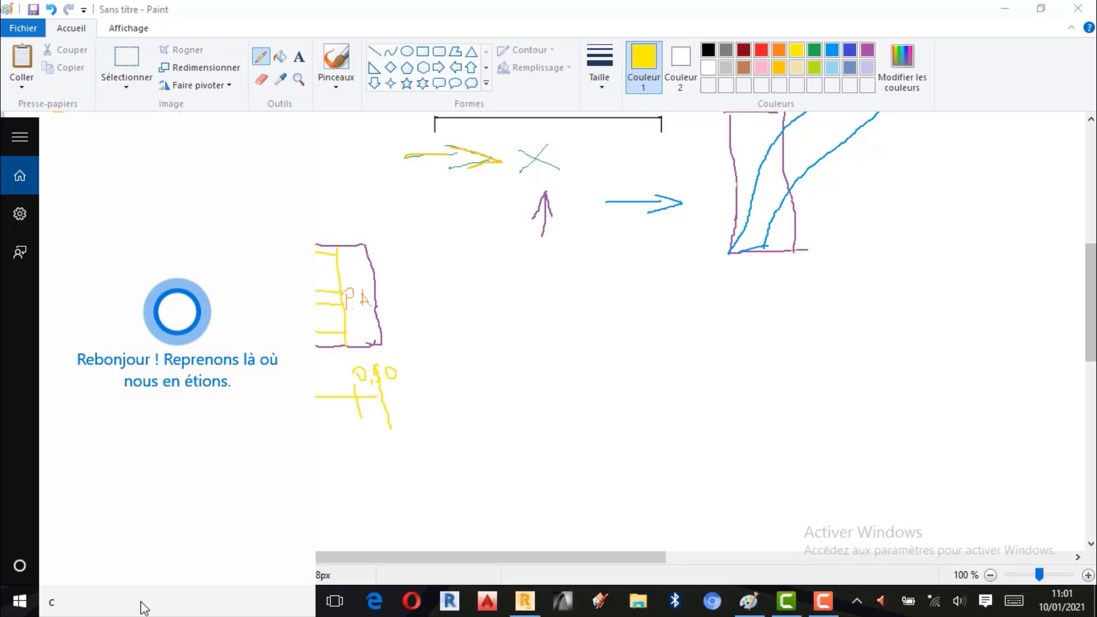
{"action": "type", "text": "cal"}
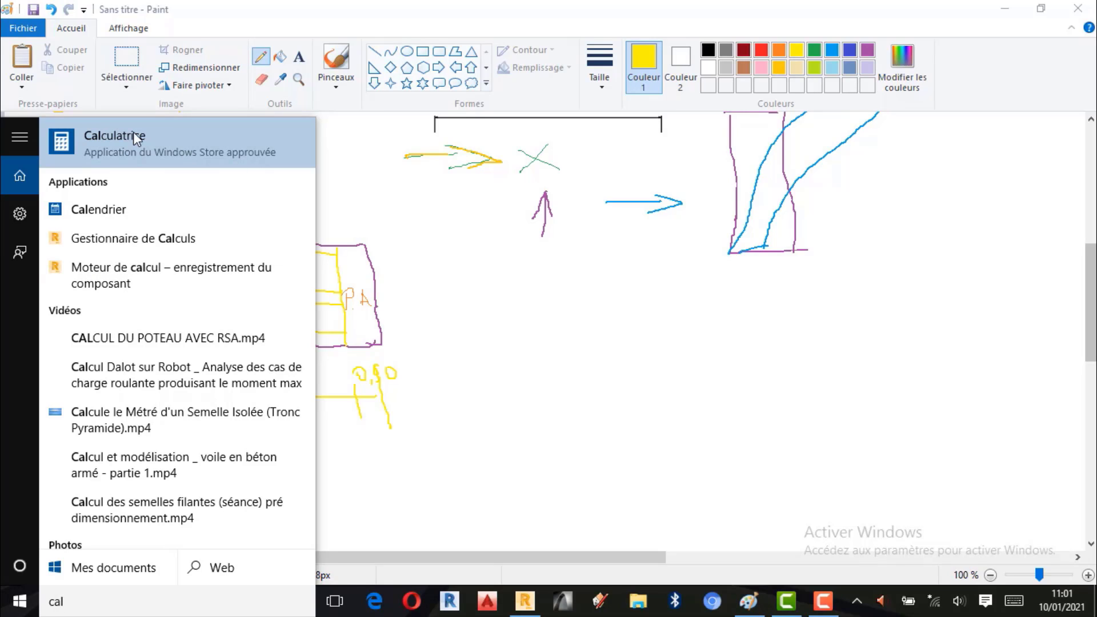
{"action": "left_click", "coordinate": [137, 143]}
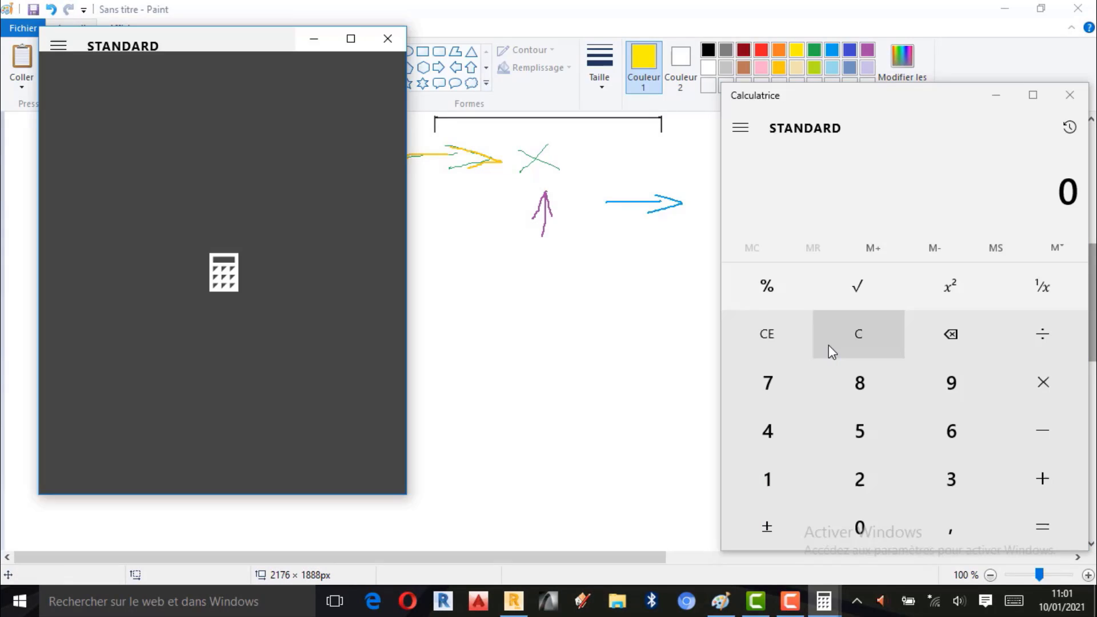
{"action": "left_click", "coordinate": [385, 38]}
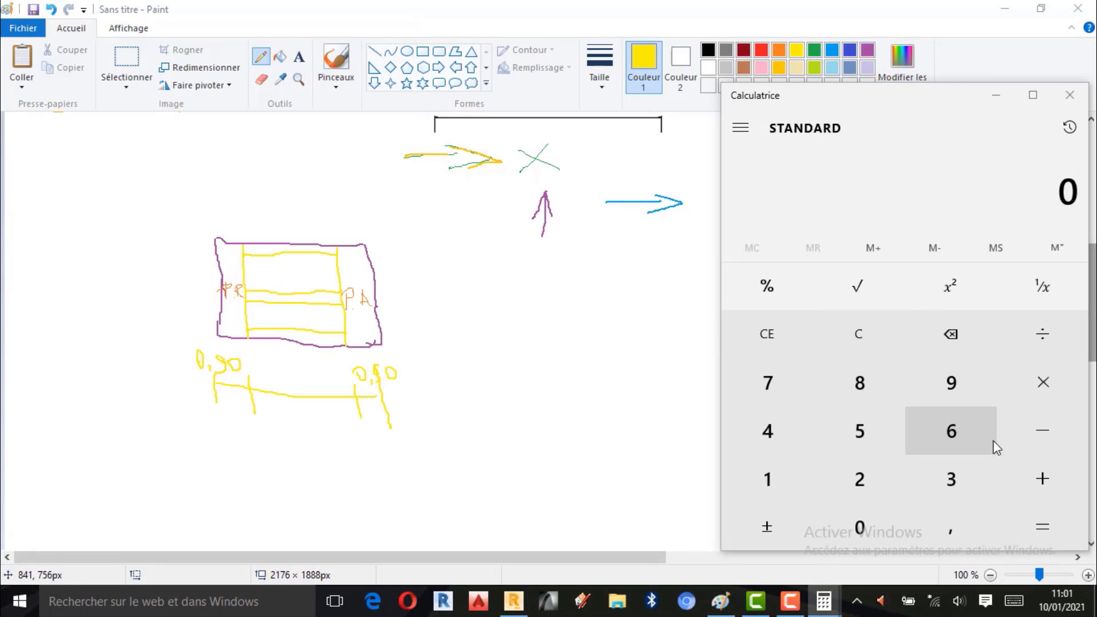
Step: Clear the calculator entry and multiply 0,9 by 2 for the combined width of the end strips
{"action": "left_click", "coordinate": [792, 433]}
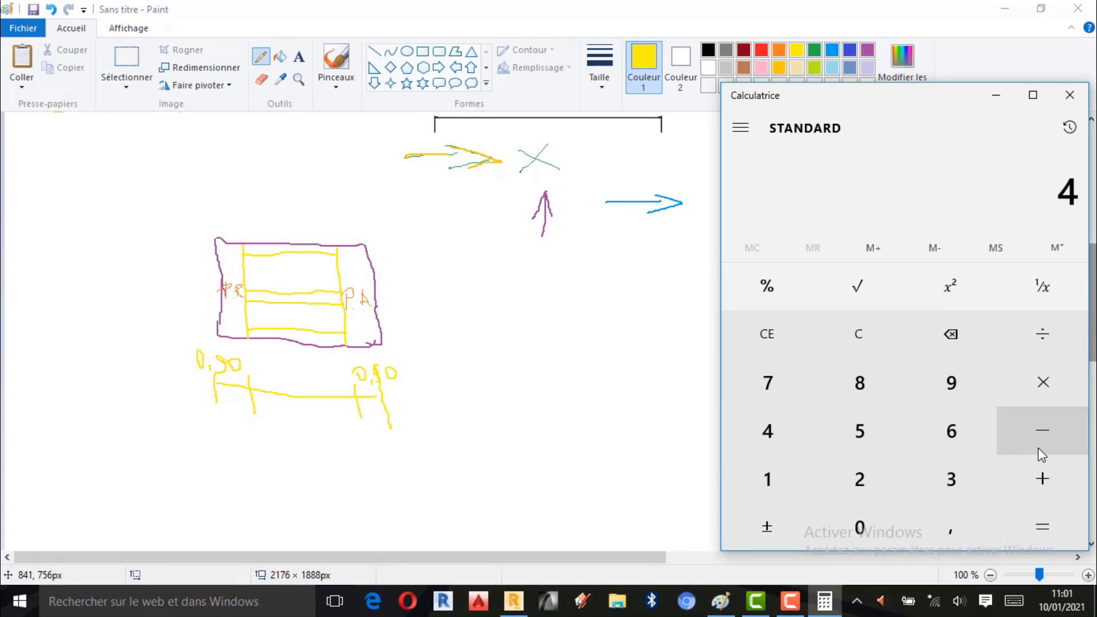
{"action": "left_click", "coordinate": [855, 339]}
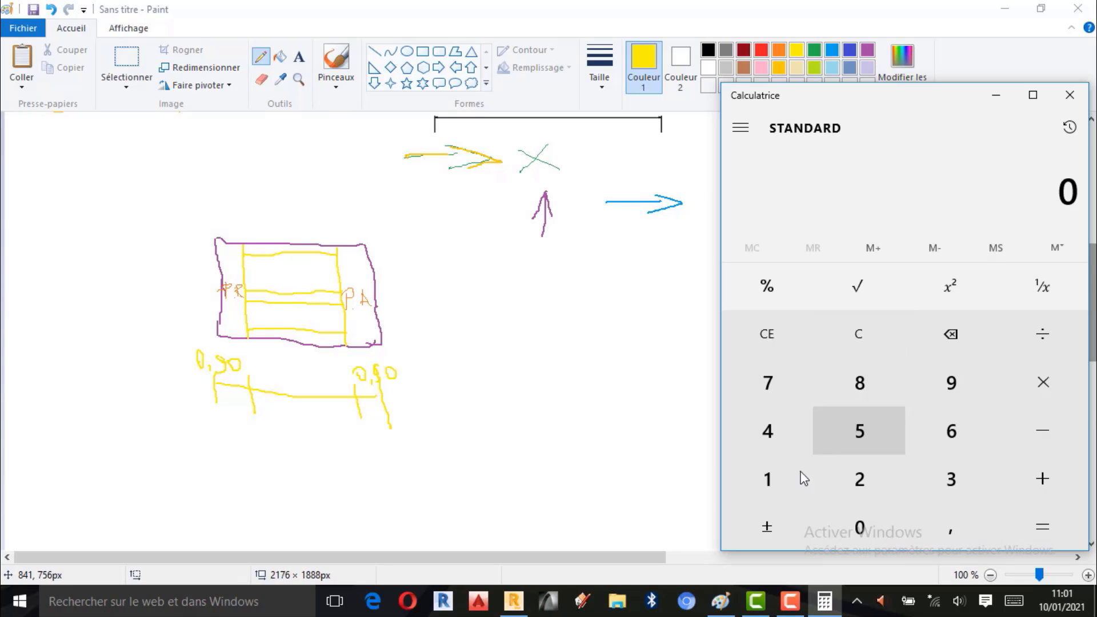
{"action": "left_click", "coordinate": [950, 528]}
{"action": "left_click", "coordinate": [954, 397]}
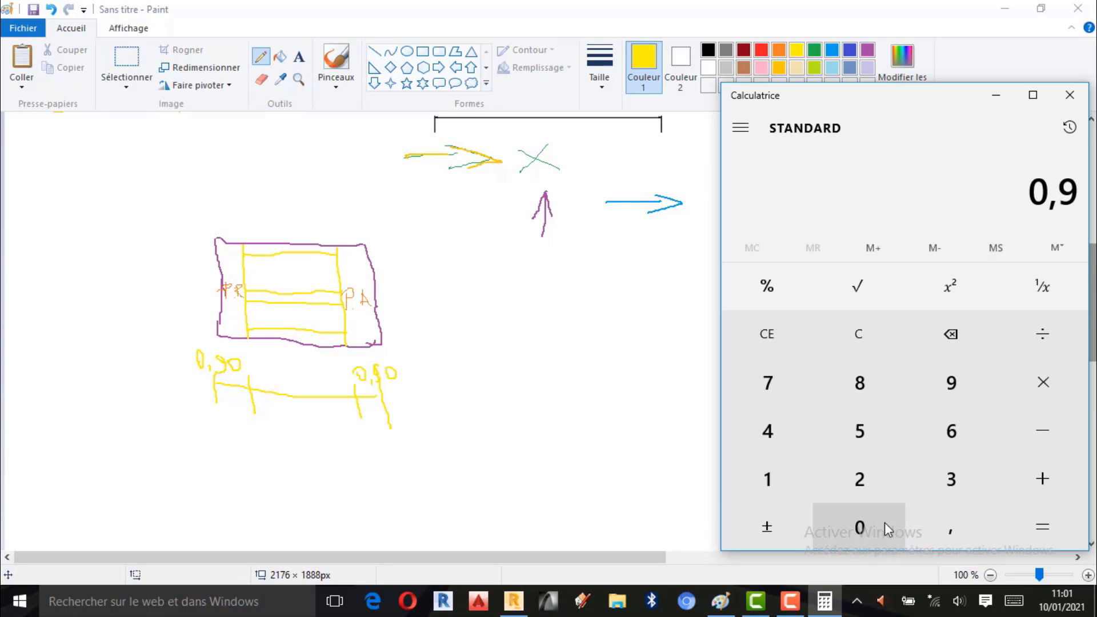
{"action": "left_click", "coordinate": [1043, 383]}
{"action": "left_click", "coordinate": [860, 479]}
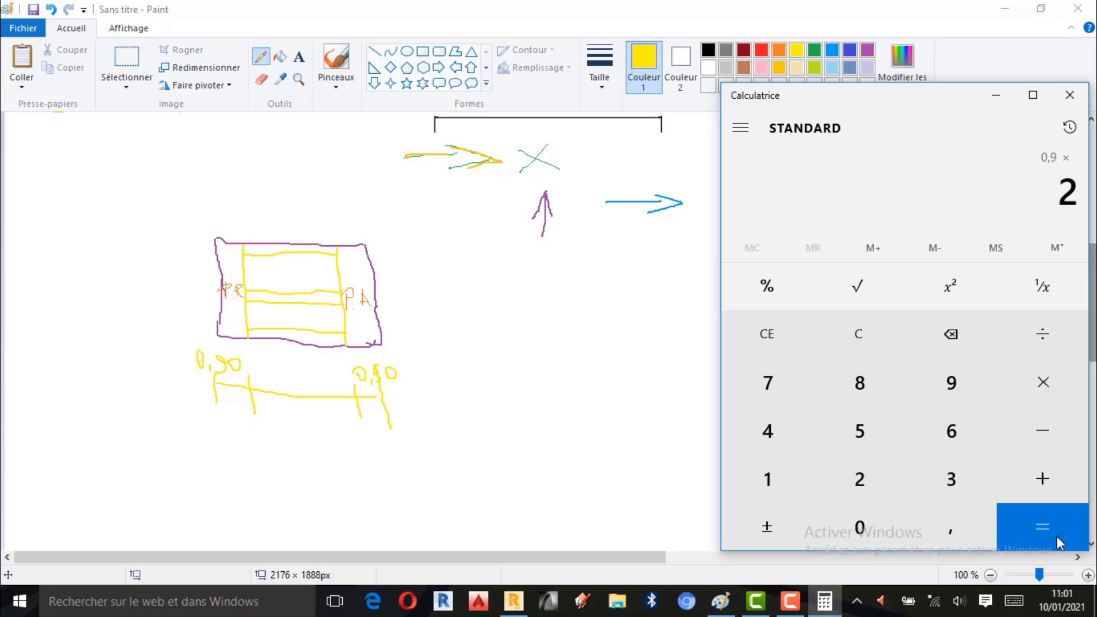
{"action": "left_click", "coordinate": [1055, 536]}
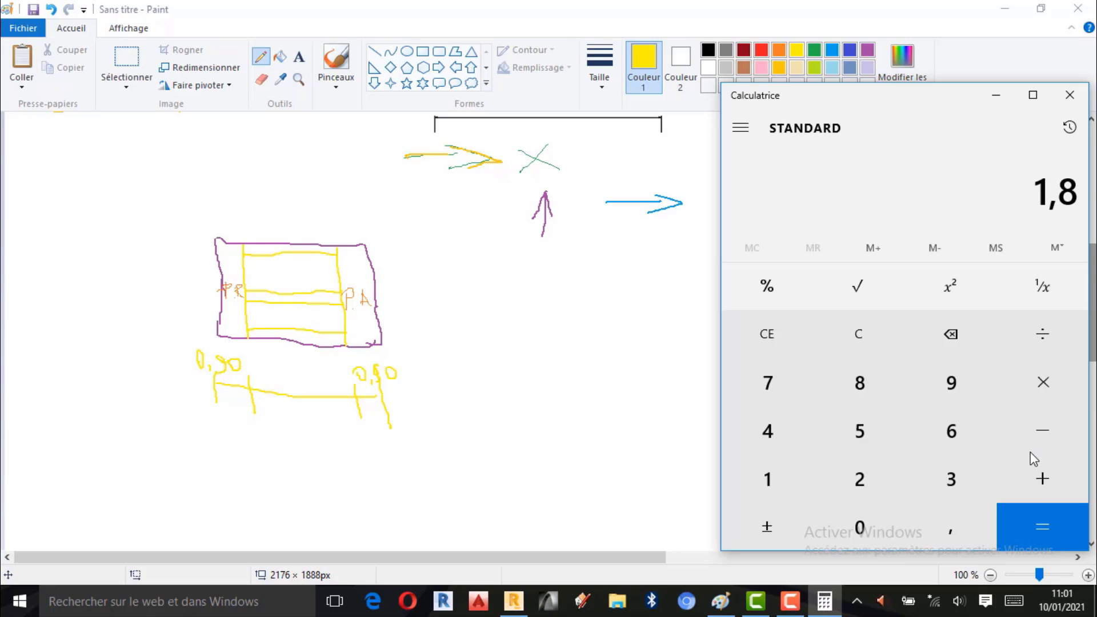
Step: Subtract 4 from the product, and handwrite 2,20 in yellow above the middle segment of the sketch's dimension line in Paint
{"action": "left_click", "coordinate": [1039, 433]}
{"action": "left_click", "coordinate": [768, 431]}
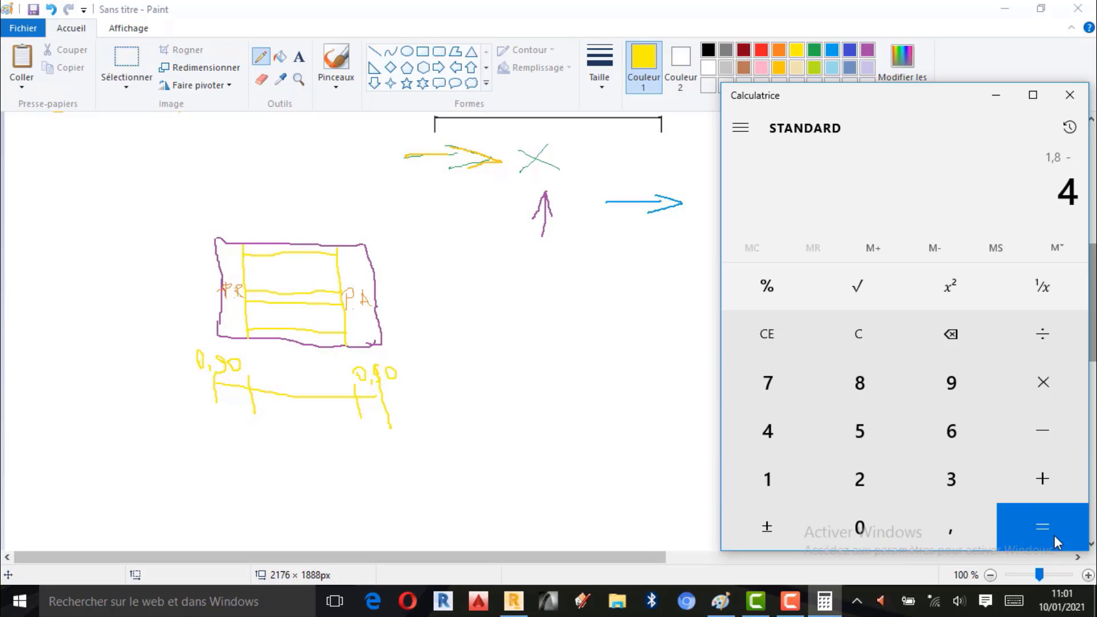
{"action": "left_click", "coordinate": [1054, 536]}
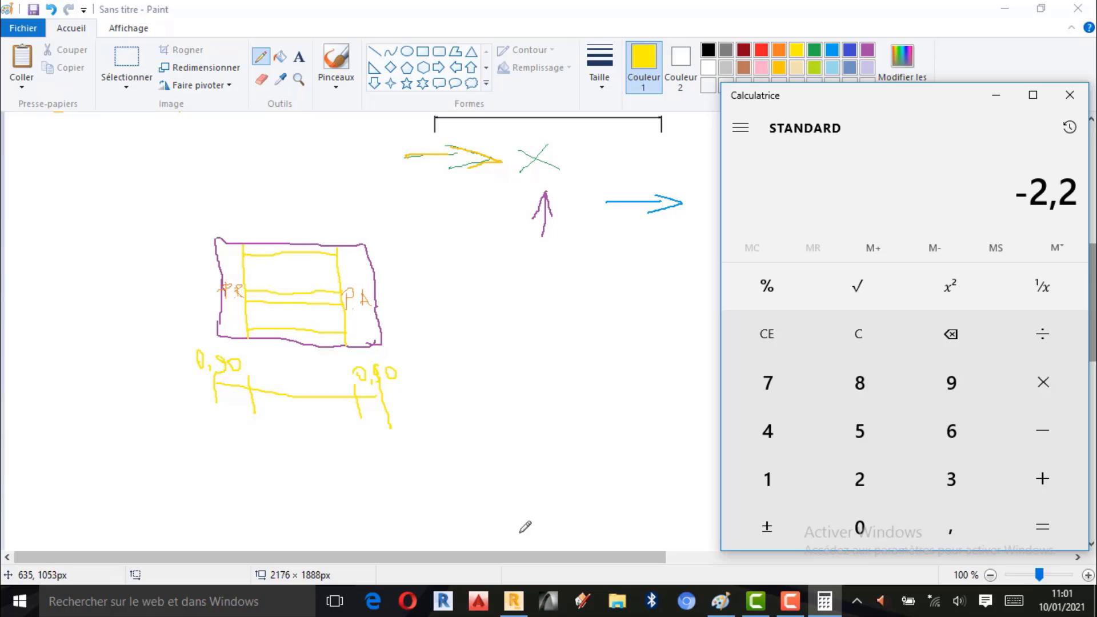
{"action": "mouse_move", "coordinate": [273, 366]}
{"action": "left_mouse_down"}
{"action": "mouse_move", "coordinate": [268, 375]}
{"action": "mouse_move", "coordinate": [293, 367]}
{"action": "mouse_move", "coordinate": [302, 382]}
{"action": "mouse_move", "coordinate": [320, 360]}
{"action": "left_mouse_up"}
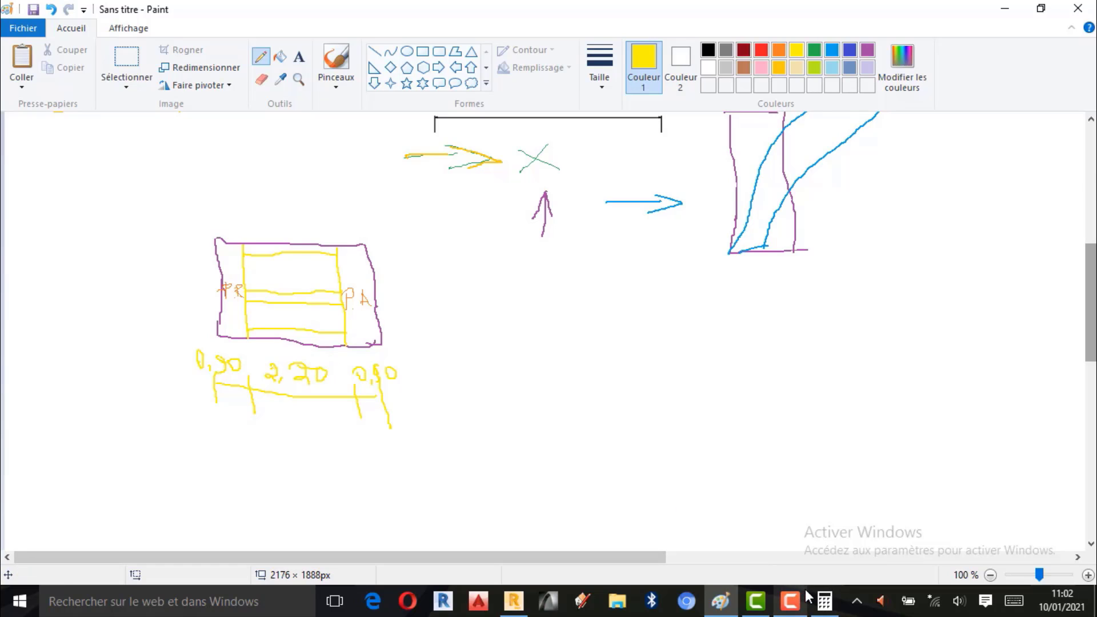
Step: Switch to the Calculator, clear the previous result, and add 0,90 to 2,20 to check the stairwell's overall length
{"action": "left_click", "coordinate": [825, 600]}
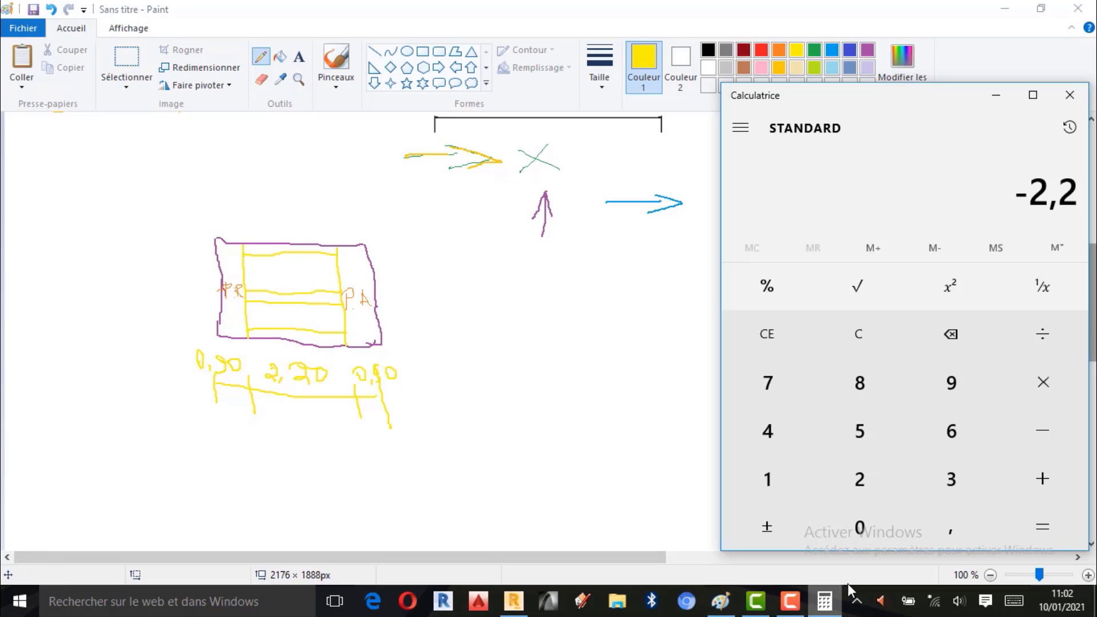
{"action": "left_click", "coordinate": [859, 334]}
{"action": "left_click", "coordinate": [869, 486]}
{"action": "left_click", "coordinate": [951, 527]}
{"action": "left_click", "coordinate": [868, 486]}
{"action": "left_click", "coordinate": [859, 527]}
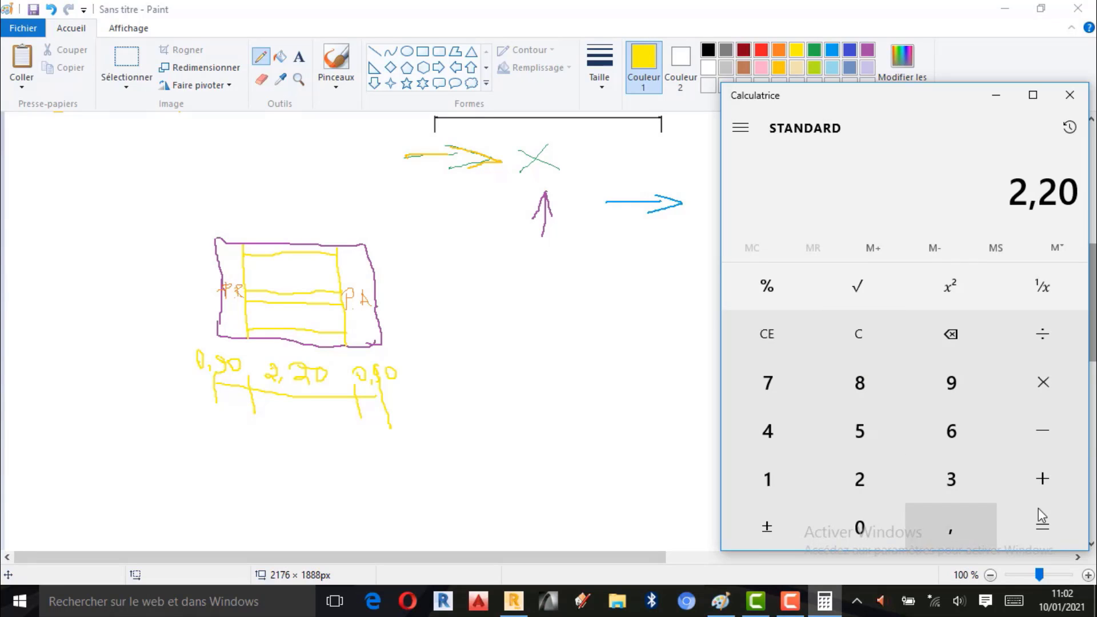
{"action": "left_click", "coordinate": [1046, 481]}
{"action": "left_click", "coordinate": [861, 526]}
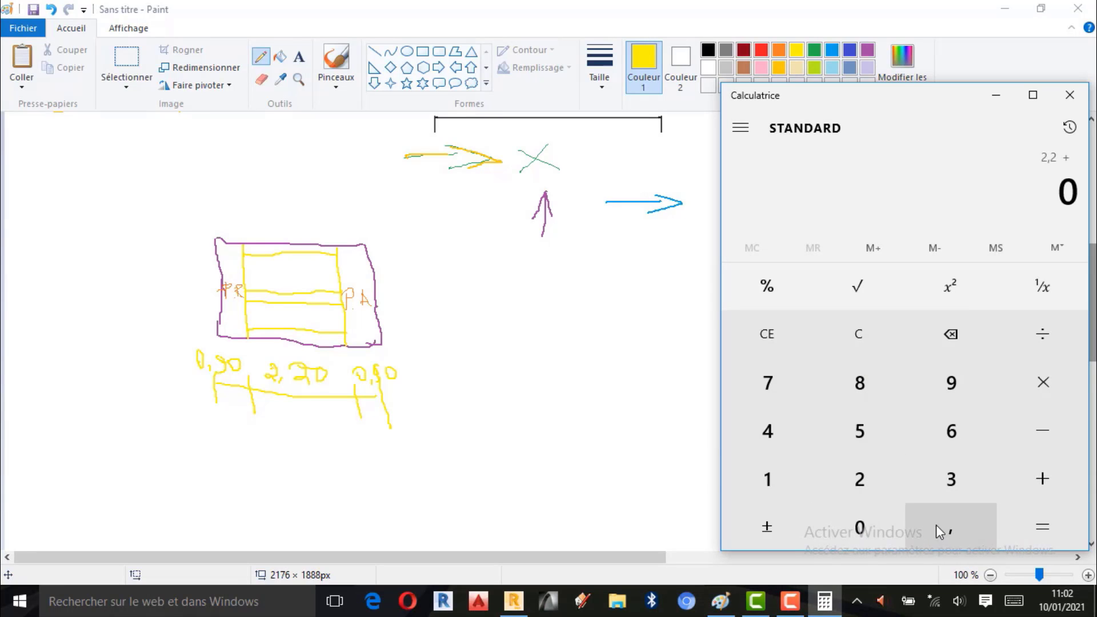
{"action": "left_click", "coordinate": [939, 530]}
{"action": "left_click", "coordinate": [962, 393]}
{"action": "left_click", "coordinate": [877, 524]}
Step: Add a second 0,90 to the running sum and calculate the total of the three horizontal segments
{"action": "left_click", "coordinate": [1067, 475]}
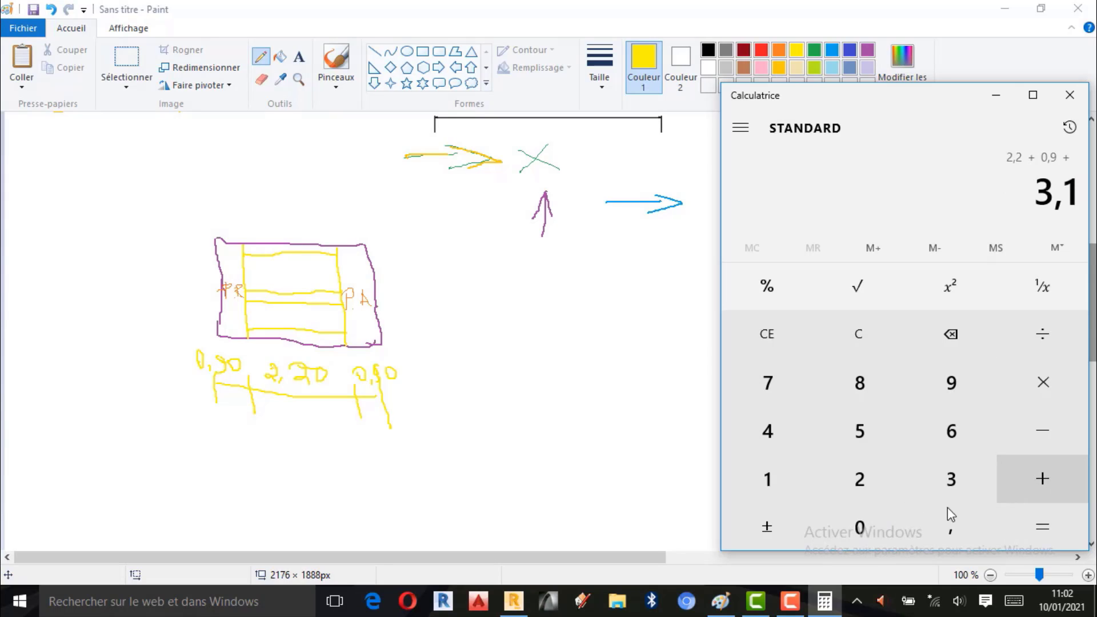
{"action": "left_click", "coordinate": [857, 529]}
{"action": "left_click", "coordinate": [948, 527]}
{"action": "left_click", "coordinate": [951, 386]}
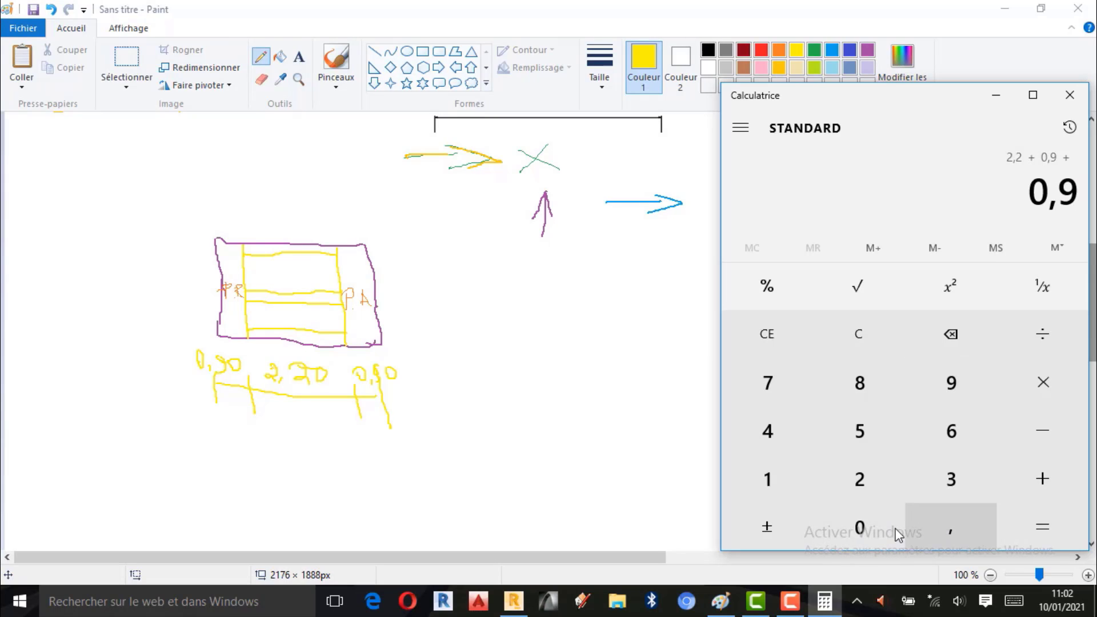
{"action": "left_click", "coordinate": [900, 536]}
{"action": "left_click", "coordinate": [1040, 528]}
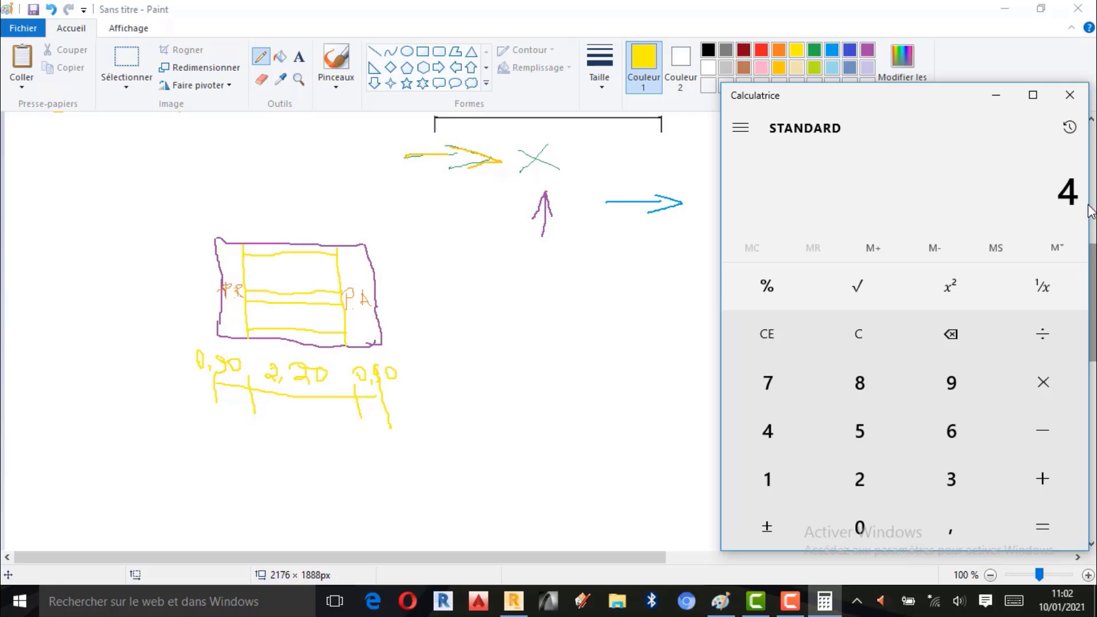
Step: Return to Paint and draw a yellow vertical dimension line beside the stairwell plan, with tick lines at both ends and around the central gap
{"action": "left_click", "coordinate": [659, 266]}
{"action": "scroll", "coordinate": [758, 232], "scroll_direction": "up", "scroll_amount": 4}
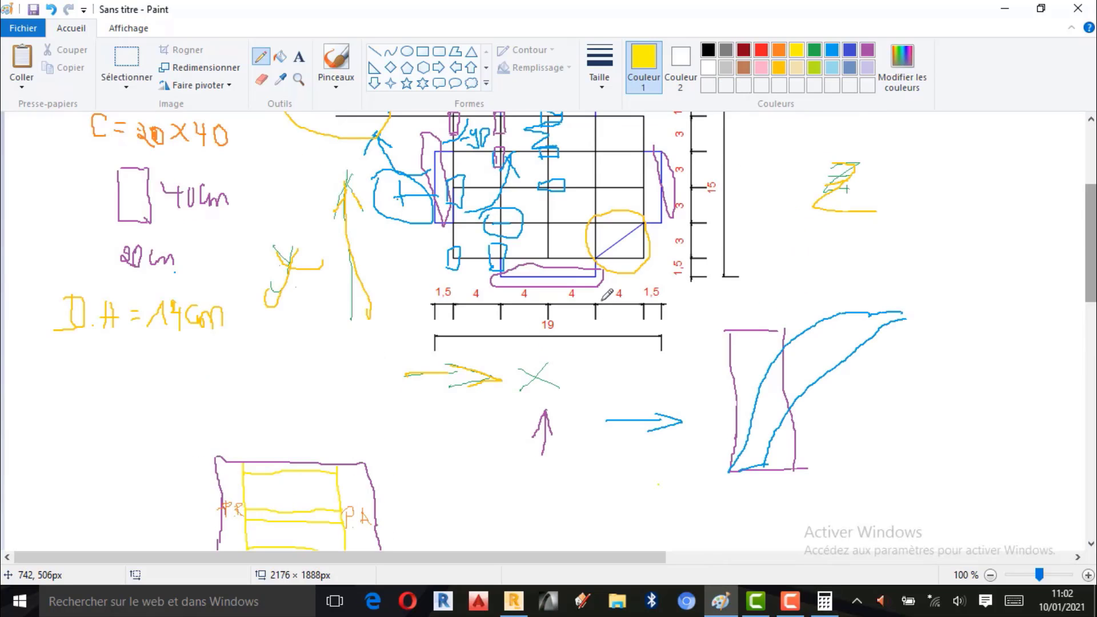
{"action": "scroll", "coordinate": [617, 300], "scroll_direction": "down", "scroll_amount": 2}
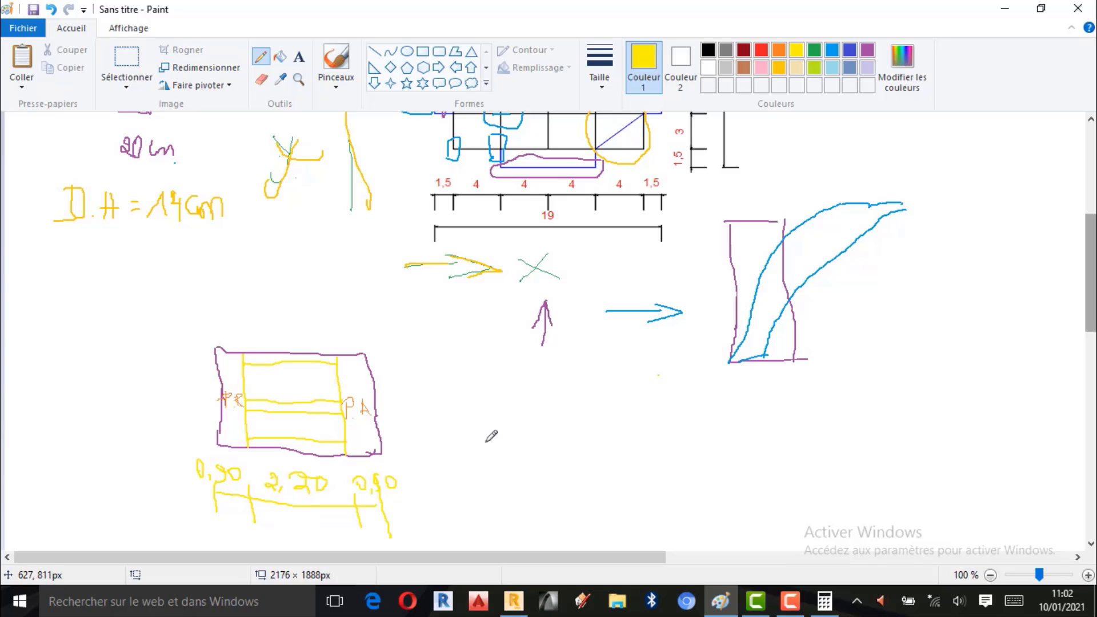
{"action": "mouse_move", "coordinate": [437, 350]}
{"action": "left_mouse_down"}
{"action": "mouse_move", "coordinate": [441, 440]}
{"action": "mouse_move", "coordinate": [500, 453]}
{"action": "left_mouse_up"}
{"action": "mouse_move", "coordinate": [409, 347]}
{"action": "left_mouse_down"}
{"action": "mouse_move", "coordinate": [468, 344]}
{"action": "mouse_move", "coordinate": [464, 354]}
{"action": "left_mouse_up"}
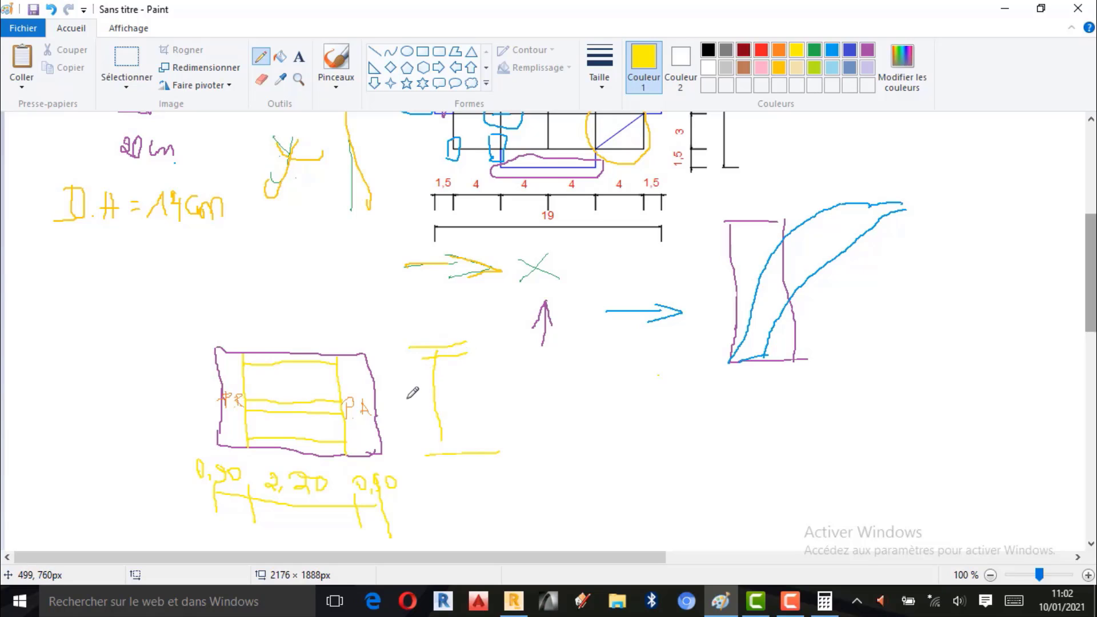
{"action": "mouse_move", "coordinate": [434, 397]}
{"action": "left_mouse_down"}
{"action": "mouse_move", "coordinate": [458, 394]}
{"action": "mouse_move", "coordinate": [453, 407]}
{"action": "left_mouse_up"}
{"action": "left_click_drag", "start_coordinate": [427, 446], "coordinate": [466, 444]}
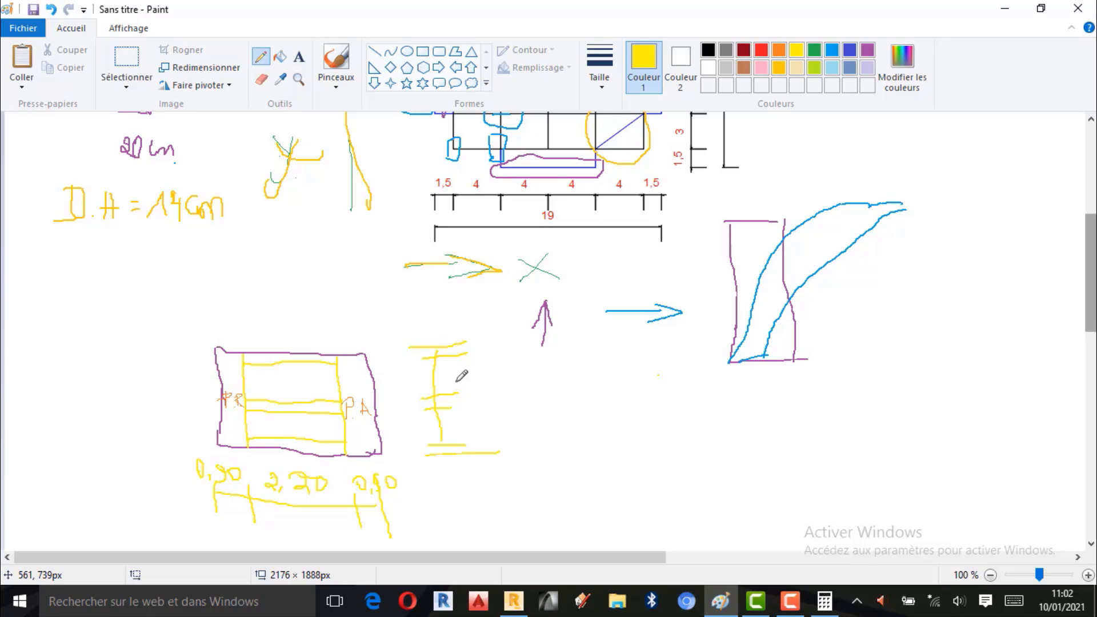
Step: Handwrite 0,50 at both ends of the vertical dimension line, 0,20 at the central gap, 1,40 in the upper bay and 1 in the lower bay
{"action": "mouse_move", "coordinate": [455, 381]}
{"action": "left_mouse_down"}
{"action": "mouse_move", "coordinate": [463, 369]}
{"action": "mouse_move", "coordinate": [468, 379]}
{"action": "left_mouse_up"}
{"action": "left_click_drag", "start_coordinate": [467, 434], "coordinate": [471, 424]}
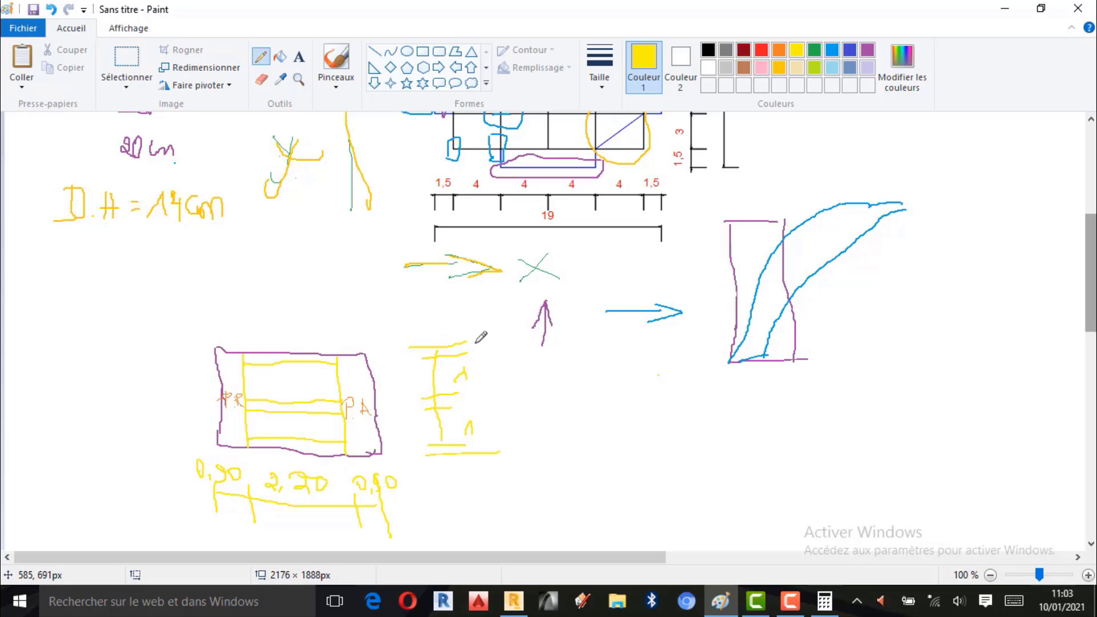
{"action": "mouse_move", "coordinate": [477, 343]}
{"action": "left_mouse_down"}
{"action": "mouse_move", "coordinate": [495, 341]}
{"action": "mouse_move", "coordinate": [492, 330]}
{"action": "left_mouse_up"}
{"action": "left_click_drag", "start_coordinate": [519, 337], "coordinate": [511, 327]}
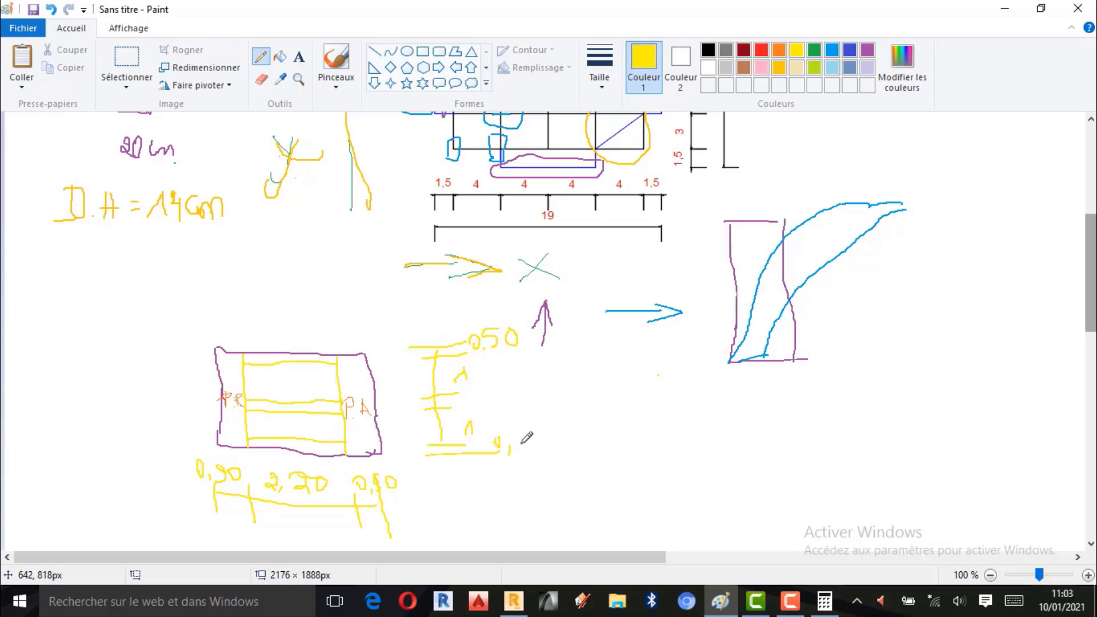
{"action": "left_click_drag", "start_coordinate": [514, 441], "coordinate": [519, 445]}
{"action": "left_click_drag", "start_coordinate": [465, 396], "coordinate": [486, 405]}
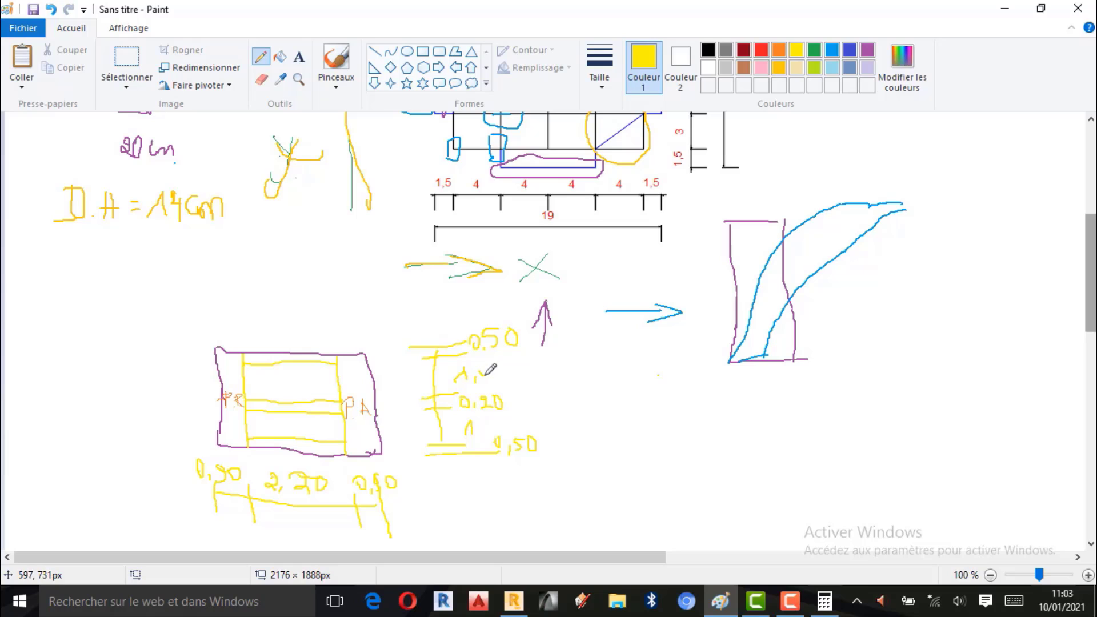
{"action": "left_click_drag", "start_coordinate": [487, 371], "coordinate": [493, 375]}
Step: Switch to the Calculator, clear the old entry, and multiply 0,50 by 2 for the two end segments of the vertical dimension
{"action": "left_click", "coordinate": [825, 601]}
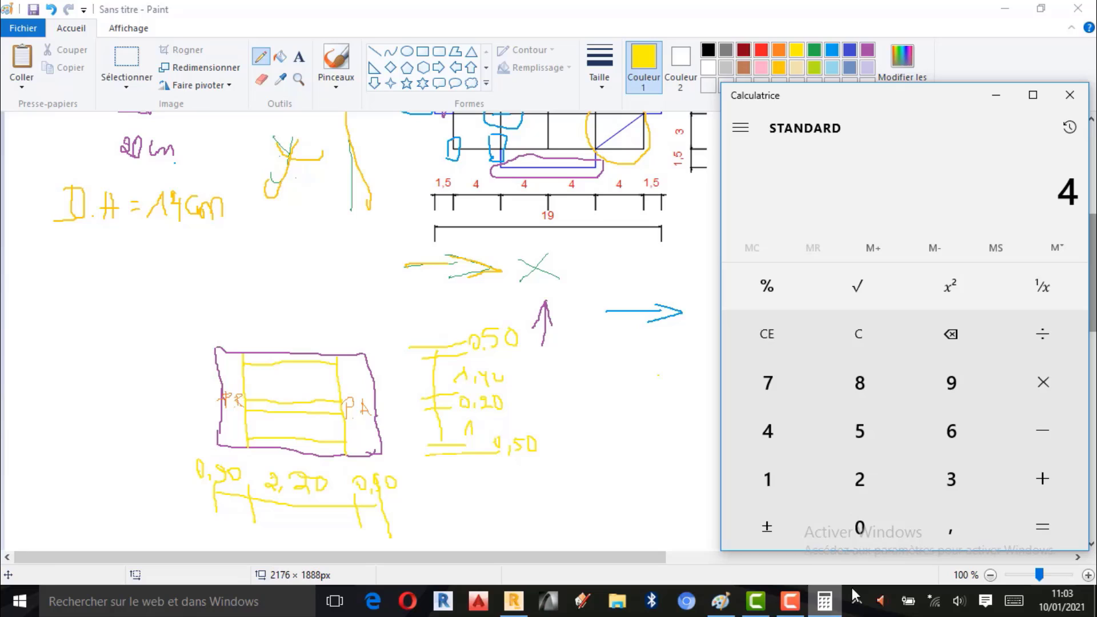
{"action": "left_click", "coordinate": [858, 342]}
{"action": "left_click", "coordinate": [951, 527]}
{"action": "left_click", "coordinate": [803, 443]}
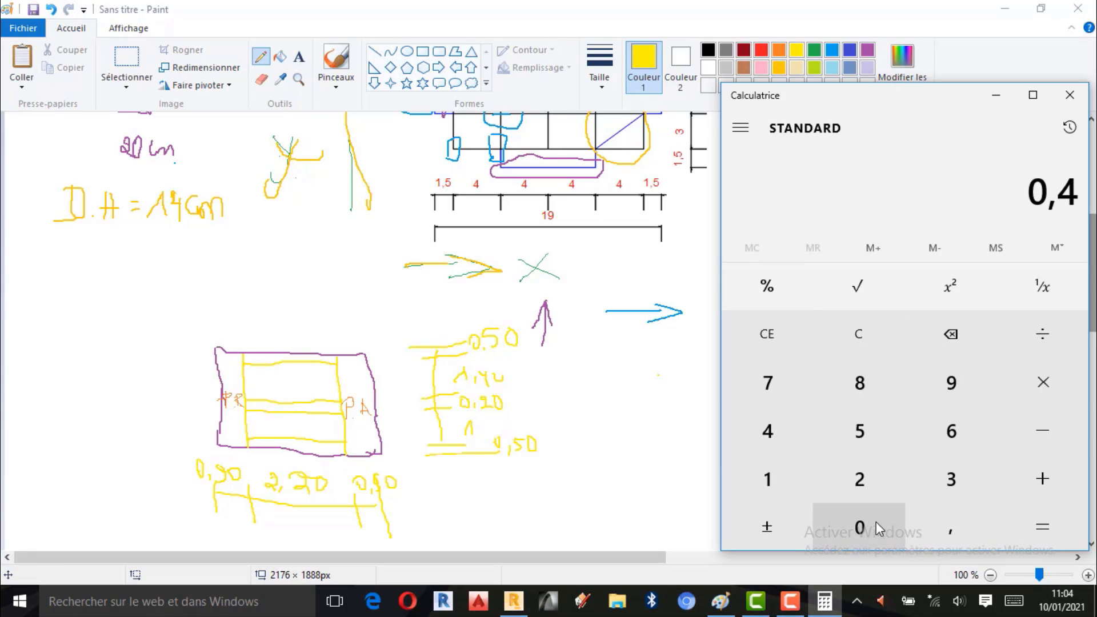
{"action": "left_click", "coordinate": [852, 319]}
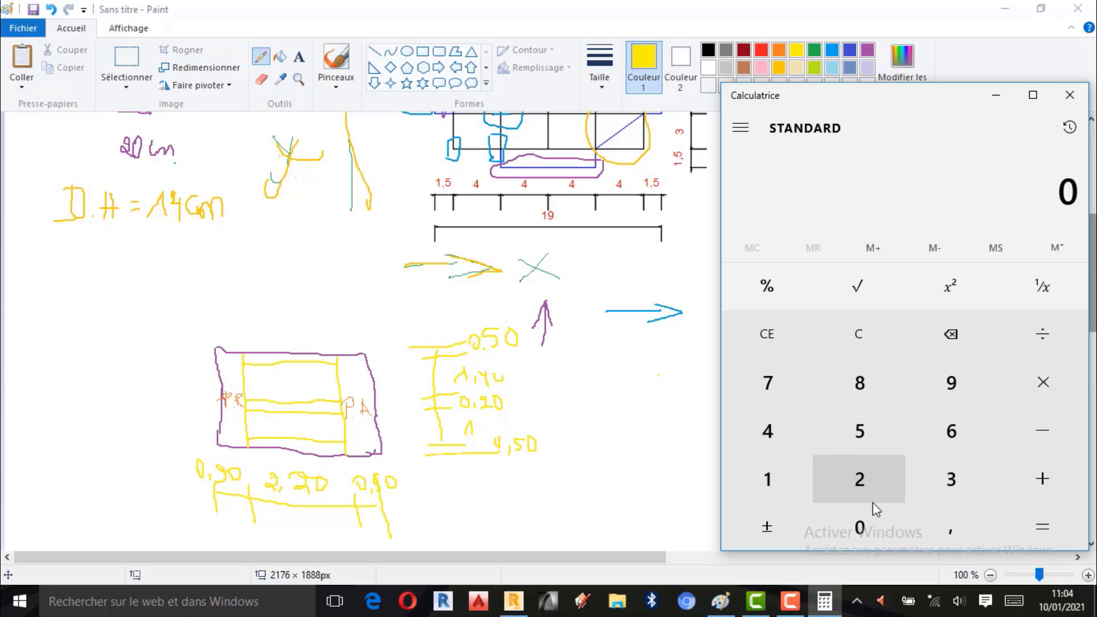
{"action": "left_click", "coordinate": [946, 531]}
{"action": "left_click", "coordinate": [860, 431]}
{"action": "left_click", "coordinate": [863, 525]}
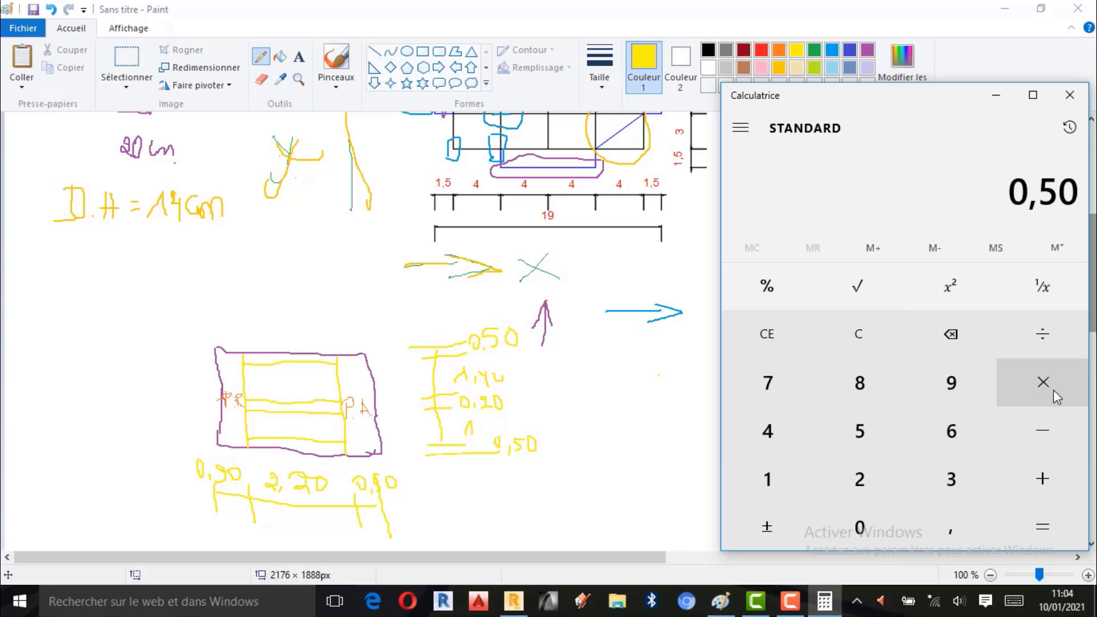
{"action": "left_click", "coordinate": [1043, 382]}
{"action": "left_click", "coordinate": [900, 475]}
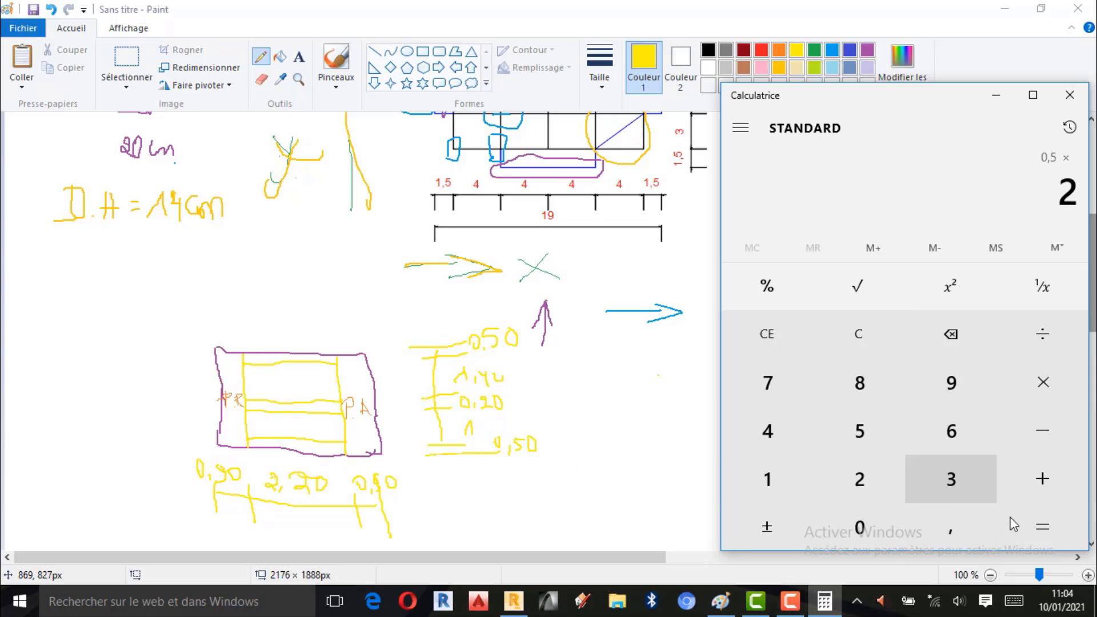
{"action": "left_click", "coordinate": [1059, 540]}
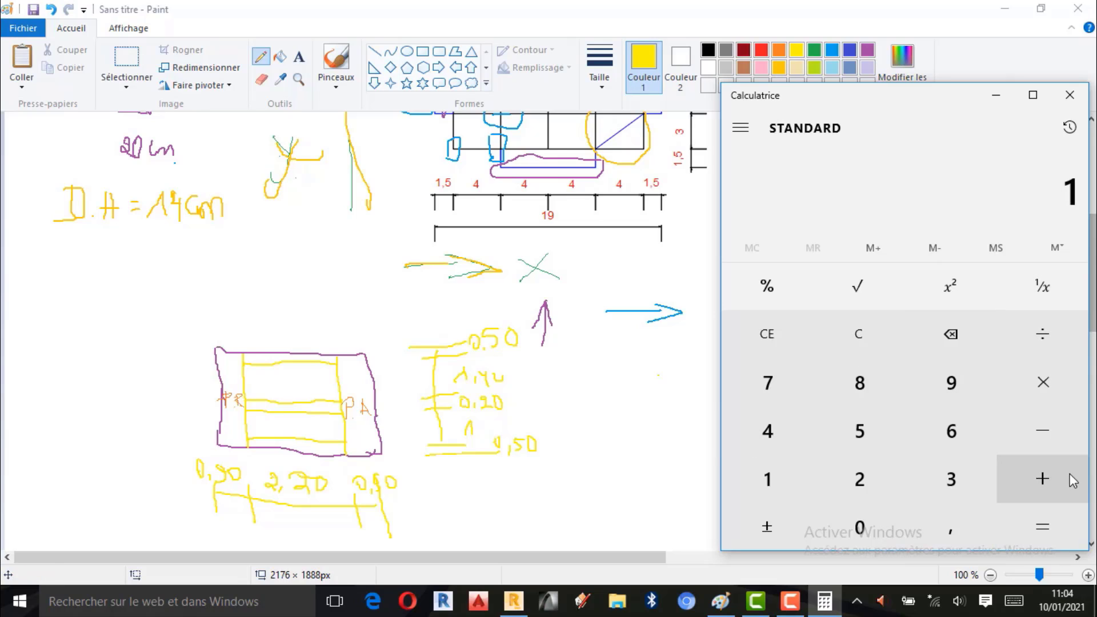
Step: Add the central gap of 0,20 to the product
{"action": "left_click", "coordinate": [1043, 479]}
{"action": "left_click", "coordinate": [860, 526]}
{"action": "left_click", "coordinate": [950, 529]}
{"action": "left_click", "coordinate": [883, 489]}
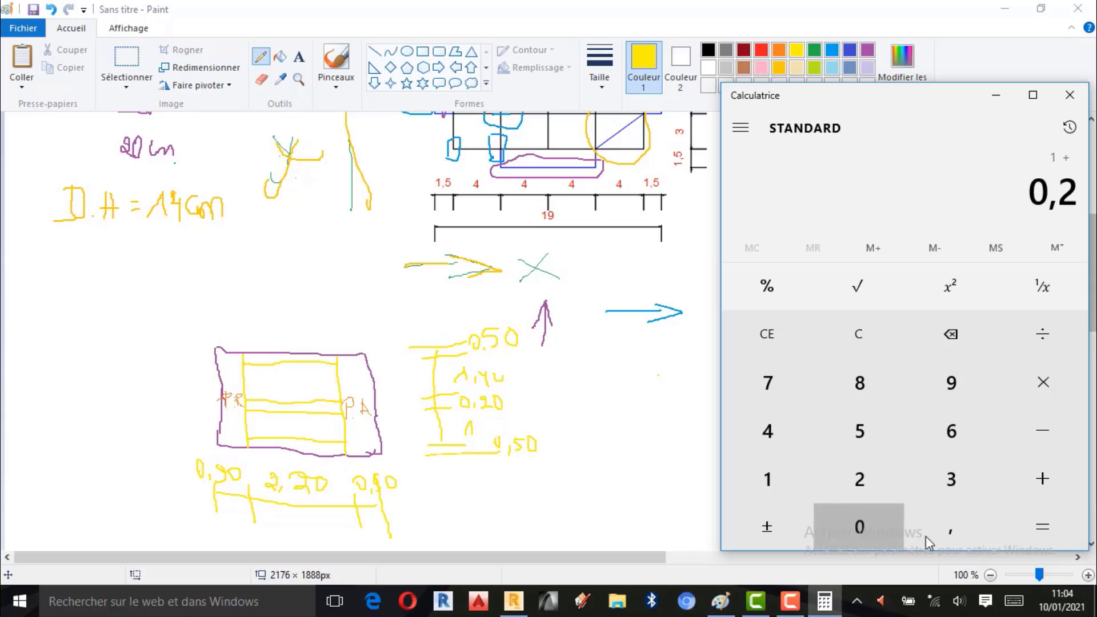
{"action": "left_click", "coordinate": [1048, 525]}
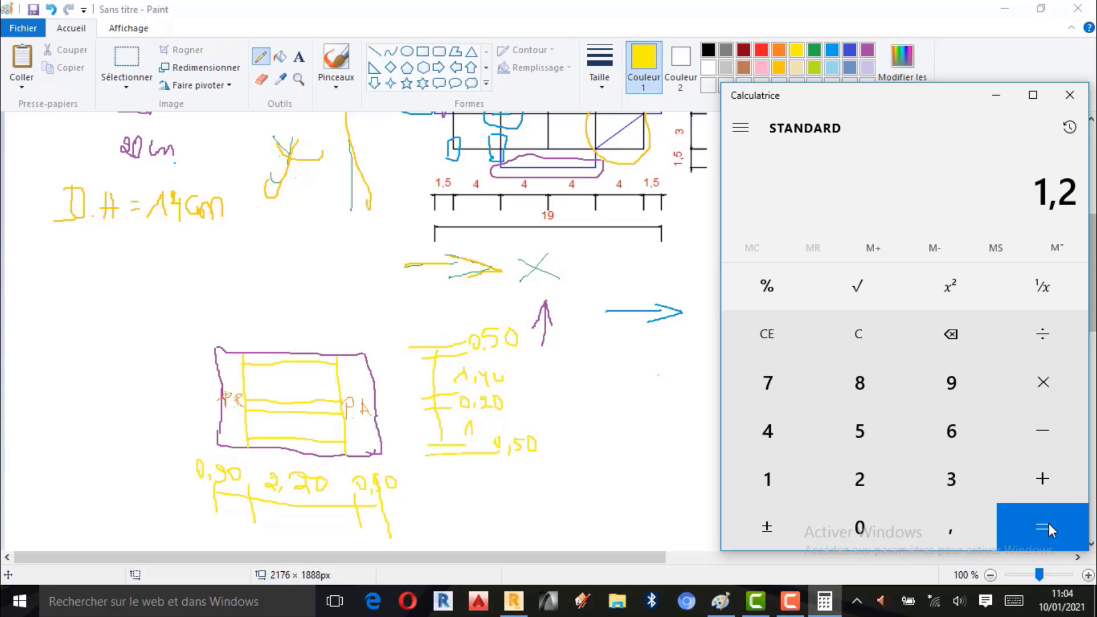
Step: Subtract 3 from the sum and divide the difference by 2 to get the width of each stair flight
{"action": "left_click", "coordinate": [1038, 437]}
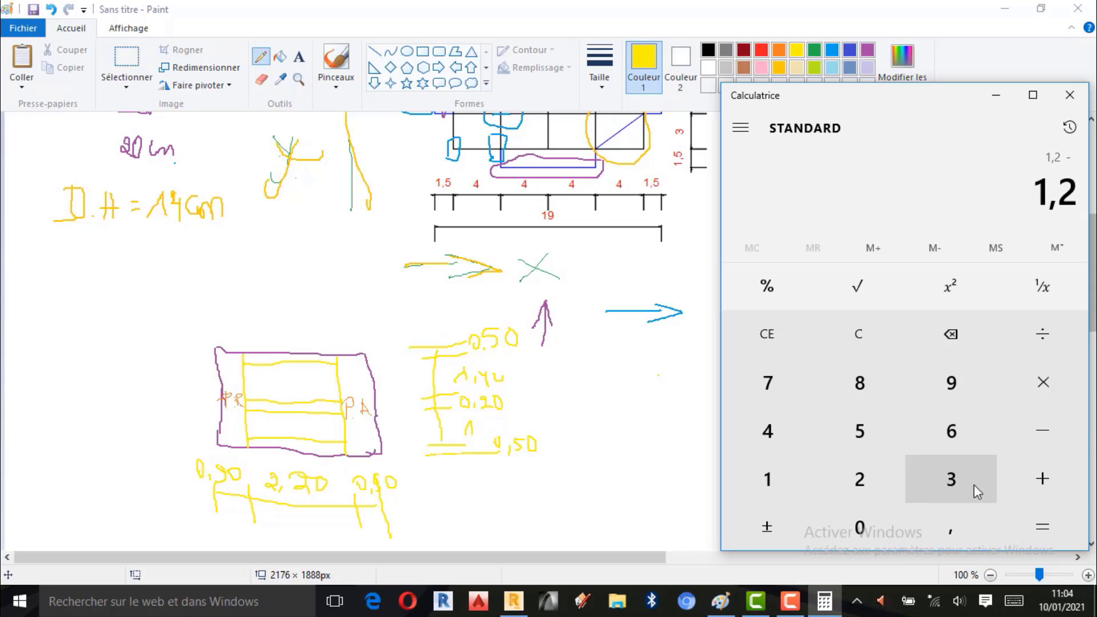
{"action": "left_click", "coordinate": [974, 485]}
{"action": "left_click", "coordinate": [1041, 537]}
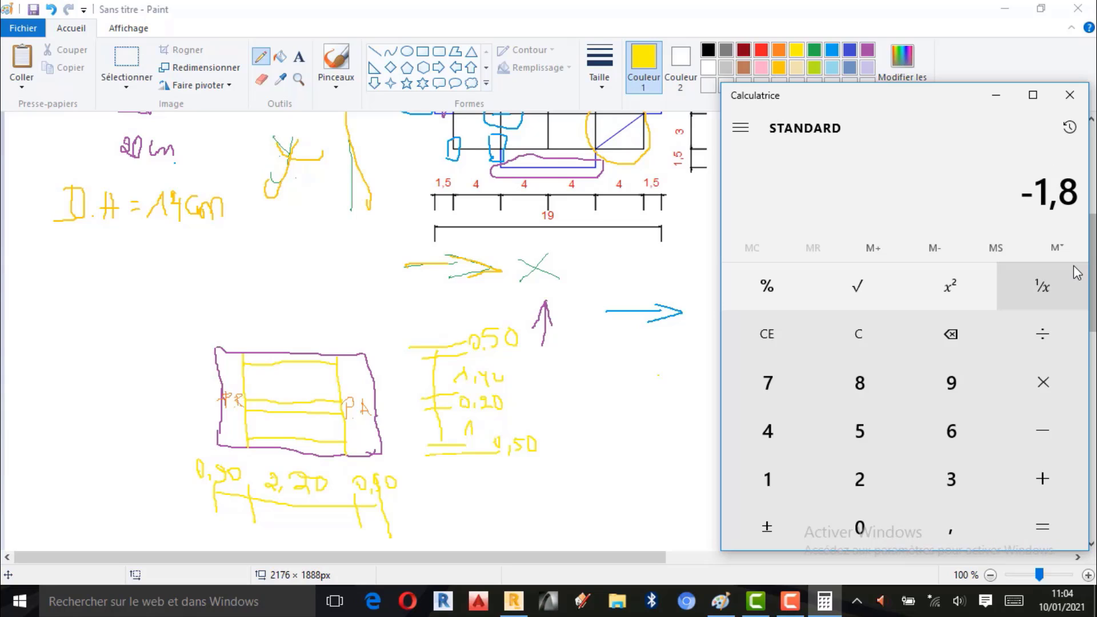
{"action": "left_click", "coordinate": [1049, 337]}
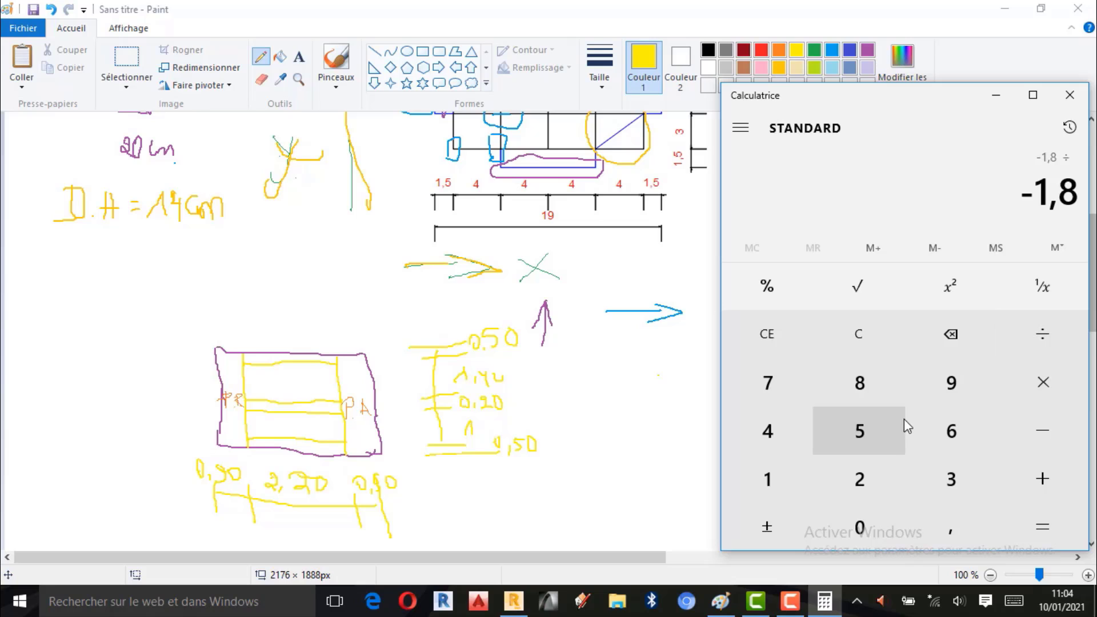
{"action": "left_click", "coordinate": [866, 495]}
{"action": "left_click", "coordinate": [1027, 537]}
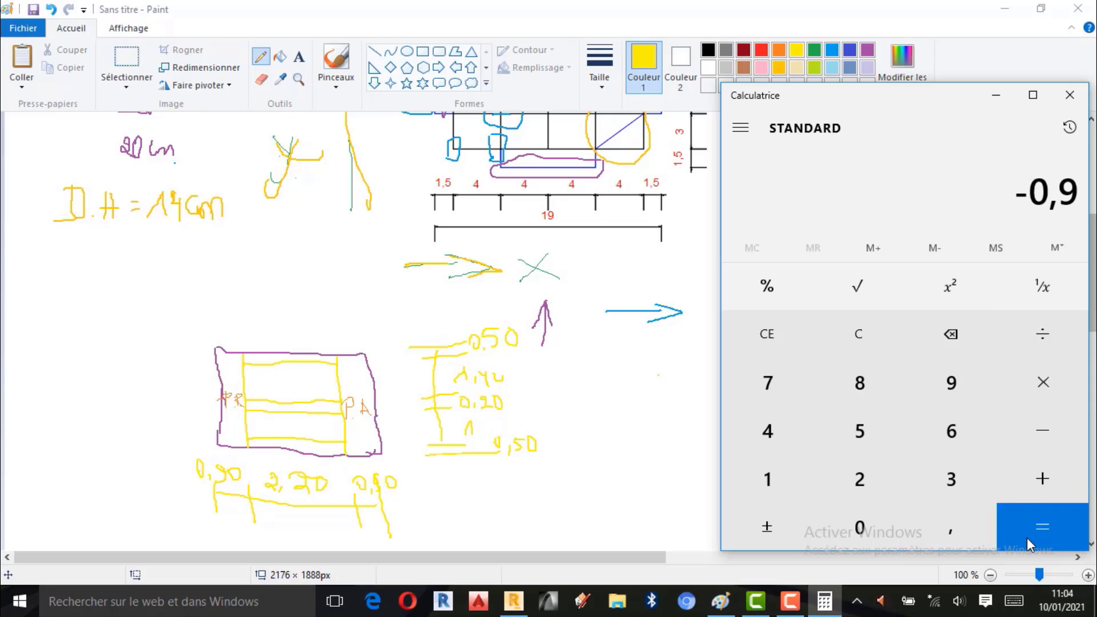
Step: Return to Paint and overwrite the upper and lower bay values of the vertical dimension line with 0,90 in yellow
{"action": "left_click", "coordinate": [470, 365]}
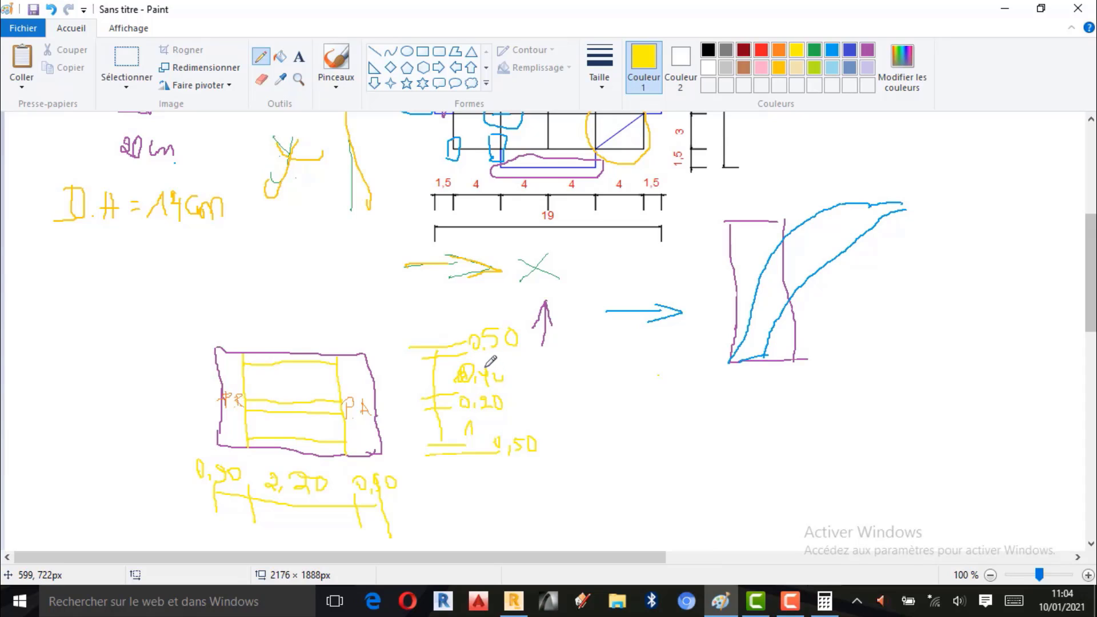
{"action": "left_click_drag", "start_coordinate": [497, 374], "coordinate": [498, 379]}
{"action": "mouse_move", "coordinate": [472, 423]}
{"action": "left_mouse_down"}
{"action": "mouse_move", "coordinate": [466, 436]}
{"action": "mouse_move", "coordinate": [510, 418]}
{"action": "left_mouse_up"}
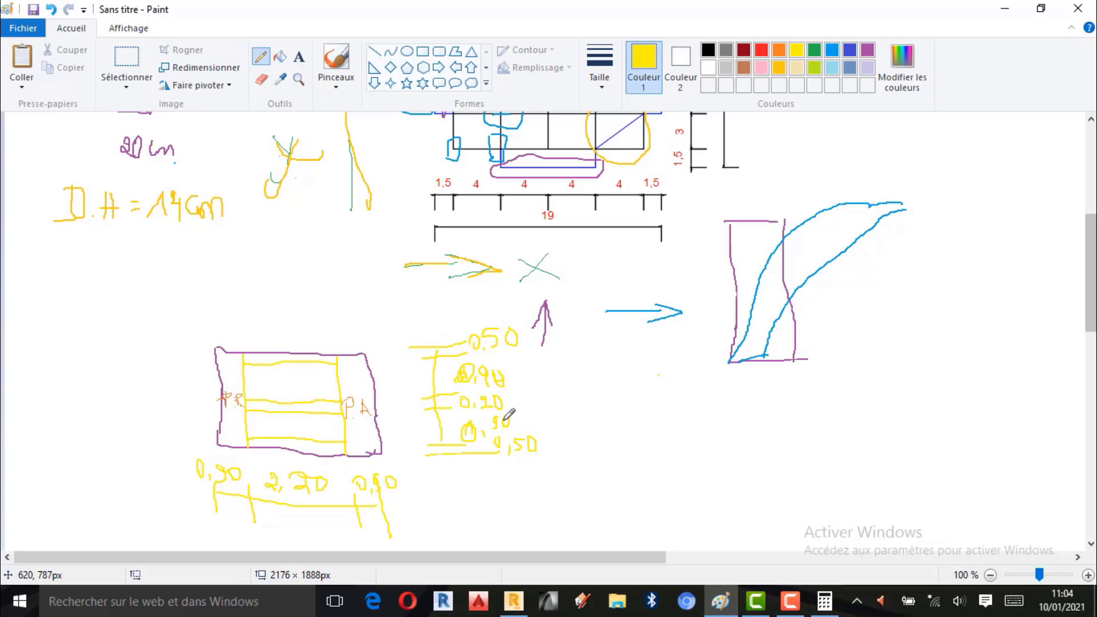
Step: Draw yellow overall dimension lines beside and below the stairwell sketch, and handwrite the totals 3 for the vertical and 4 for the horizontal
{"action": "left_click_drag", "start_coordinate": [564, 334], "coordinate": [582, 456]}
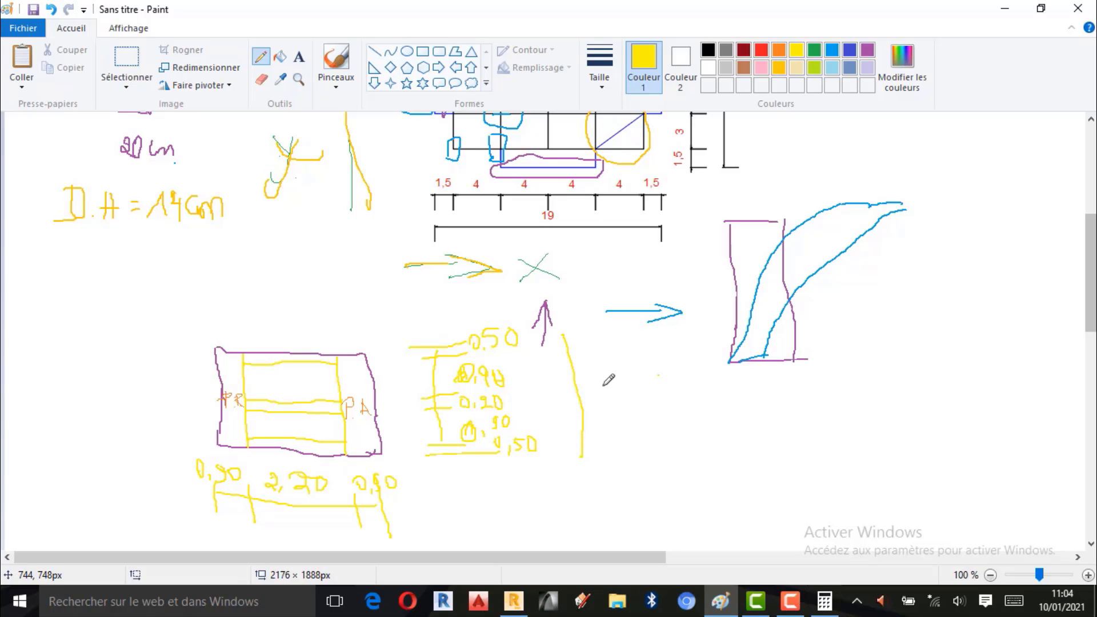
{"action": "mouse_move", "coordinate": [603, 382]}
{"action": "left_mouse_down"}
{"action": "mouse_move", "coordinate": [632, 395]}
{"action": "mouse_move", "coordinate": [617, 402]}
{"action": "left_mouse_up"}
{"action": "scroll", "coordinate": [622, 315], "scroll_direction": "down", "scroll_amount": 3}
{"action": "left_click_drag", "start_coordinate": [220, 453], "coordinate": [395, 455]}
{"action": "mouse_move", "coordinate": [284, 483]}
{"action": "left_mouse_down"}
{"action": "mouse_move", "coordinate": [305, 502]}
{"action": "mouse_move", "coordinate": [352, 495]}
{"action": "left_mouse_up"}
{"action": "left_click_drag", "start_coordinate": [329, 486], "coordinate": [332, 531]}
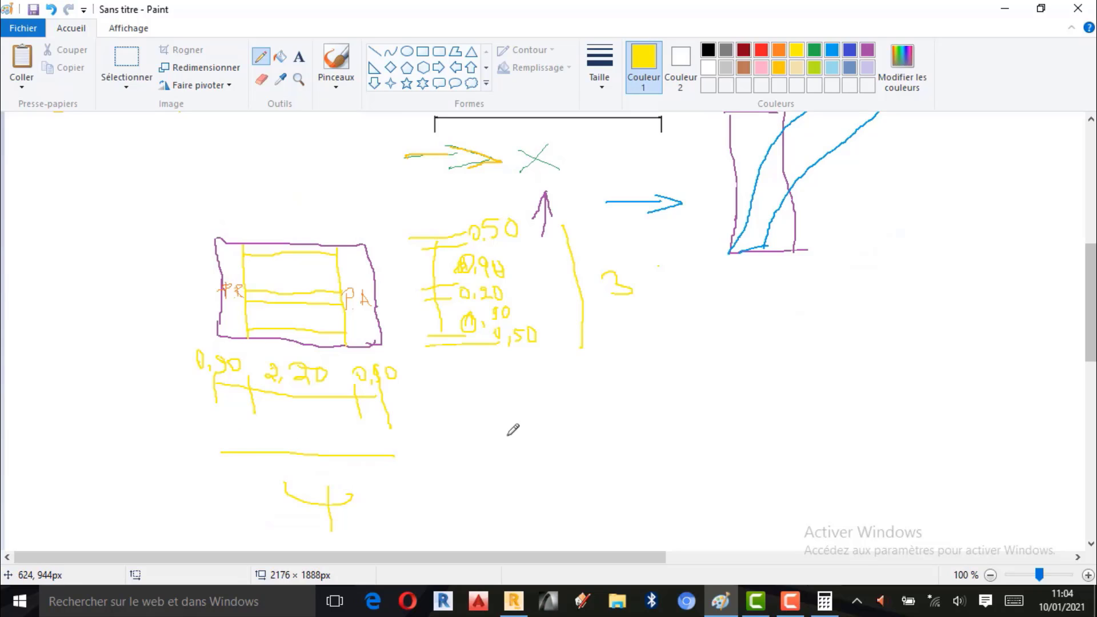
Step: Switch back to the Calculator, clear it, and multiply 0,50 by 2 to start checking the vertical total
{"action": "left_click", "coordinate": [825, 601]}
{"action": "left_click", "coordinate": [859, 334]}
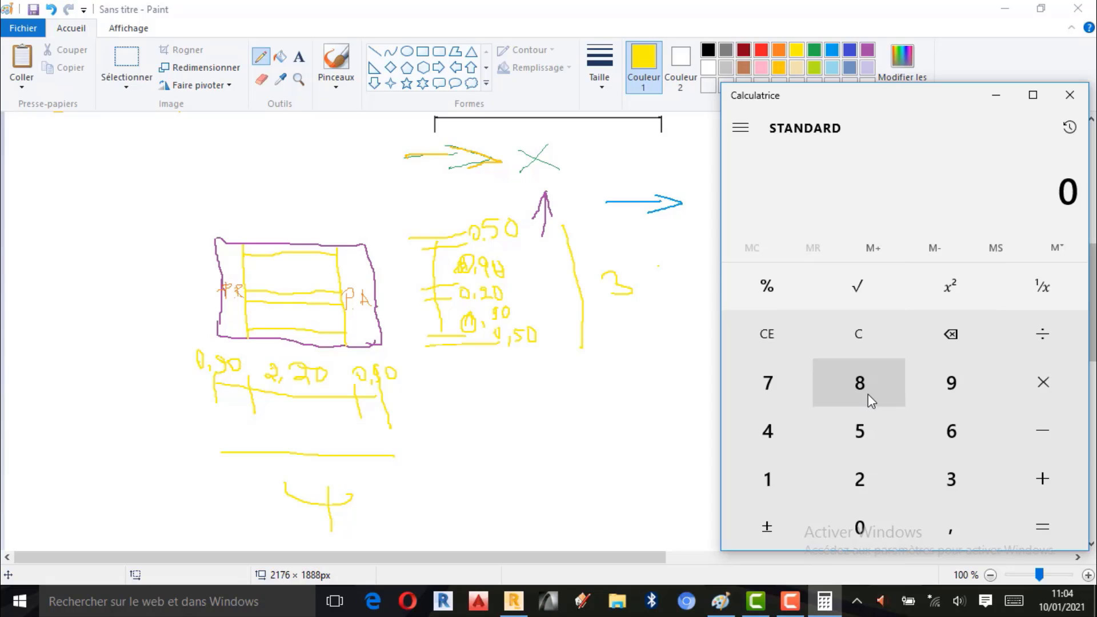
{"action": "left_click", "coordinate": [929, 527]}
{"action": "left_click", "coordinate": [860, 431]}
{"action": "left_click", "coordinate": [859, 527]}
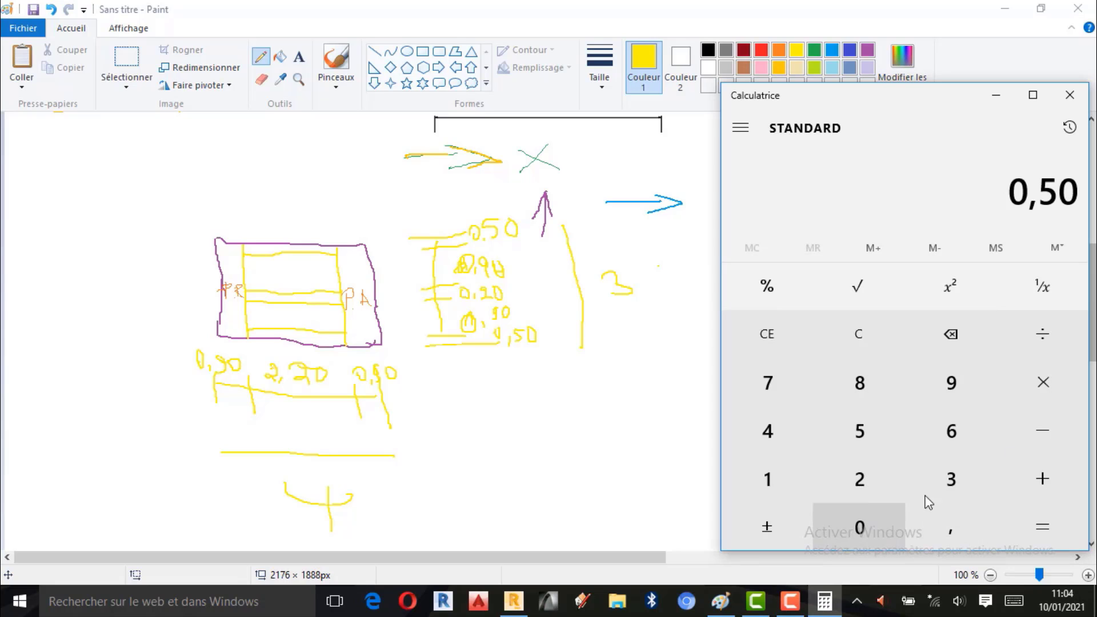
{"action": "left_click", "coordinate": [1043, 383]}
{"action": "left_click", "coordinate": [893, 475]}
{"action": "left_click", "coordinate": [1062, 526]}
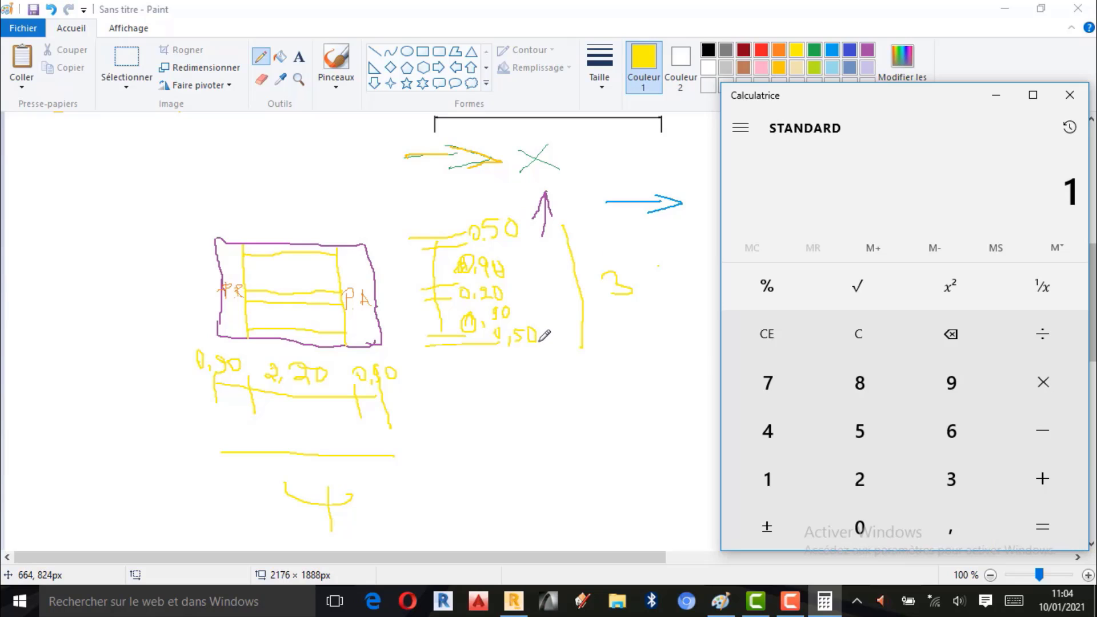
Step: Add 0,90 twice to the running sum for the two stair flights
{"action": "left_click", "coordinate": [1041, 483]}
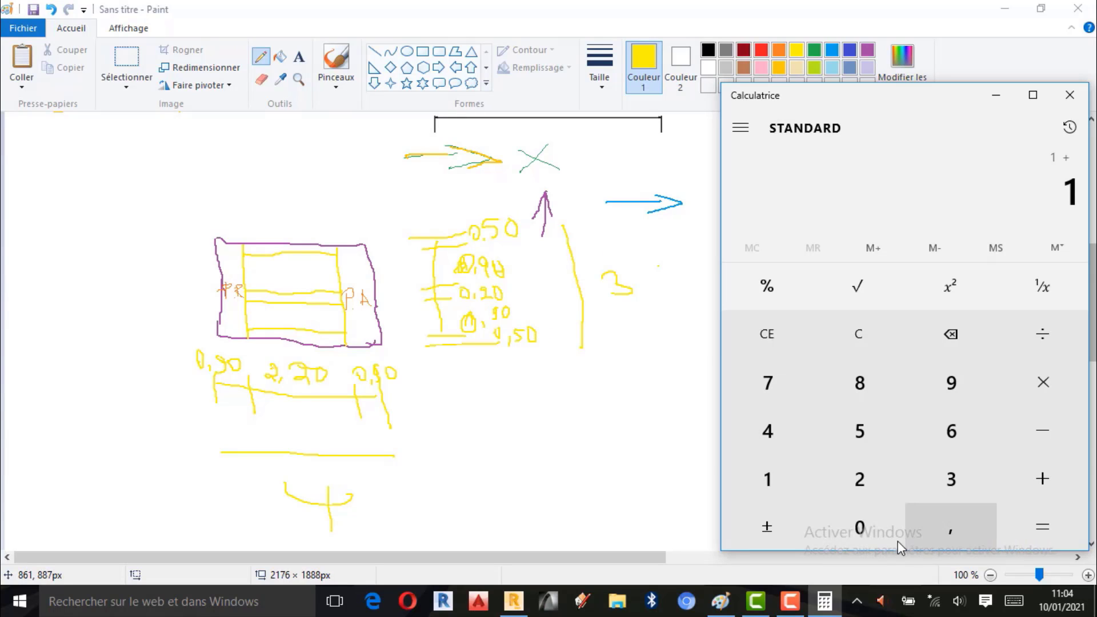
{"action": "left_click", "coordinate": [884, 534]}
{"action": "left_click", "coordinate": [949, 532]}
{"action": "left_click", "coordinate": [951, 383]}
{"action": "left_click", "coordinate": [863, 532]}
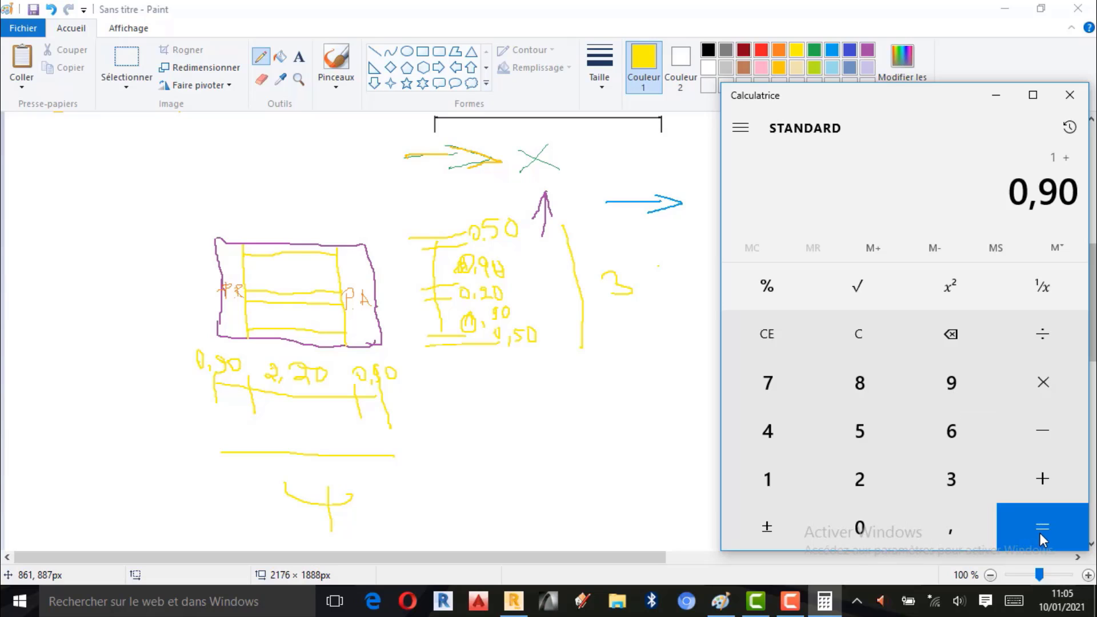
{"action": "left_click", "coordinate": [1040, 533]}
{"action": "left_click", "coordinate": [1043, 477]}
{"action": "left_click", "coordinate": [860, 527]}
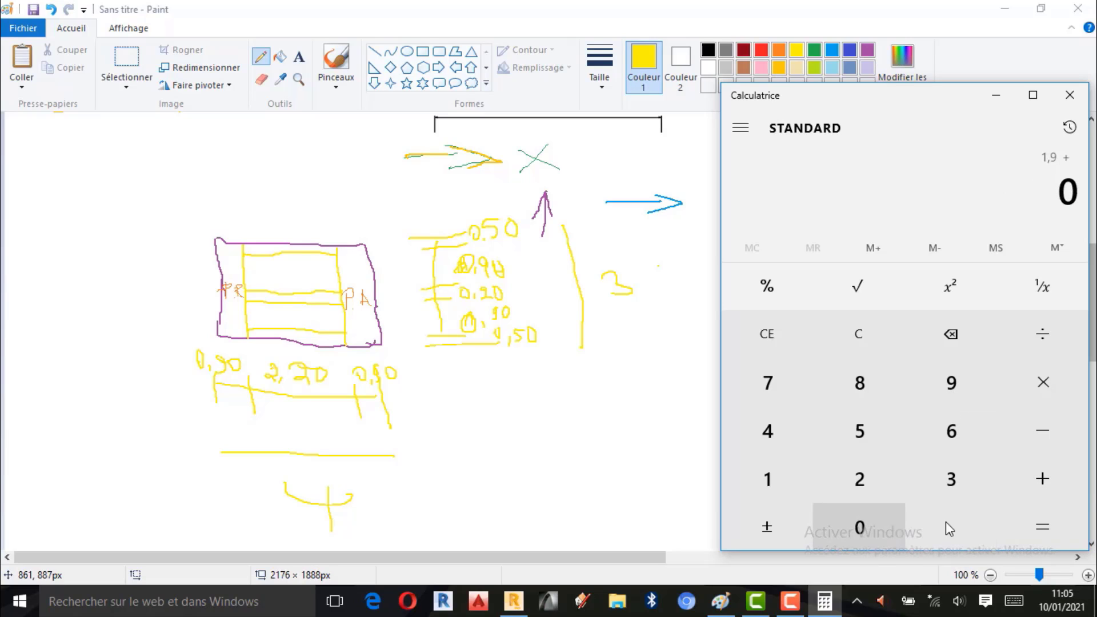
{"action": "left_click", "coordinate": [949, 526]}
{"action": "left_click", "coordinate": [951, 383]}
{"action": "left_click", "coordinate": [860, 527]}
{"action": "left_click", "coordinate": [1012, 524]}
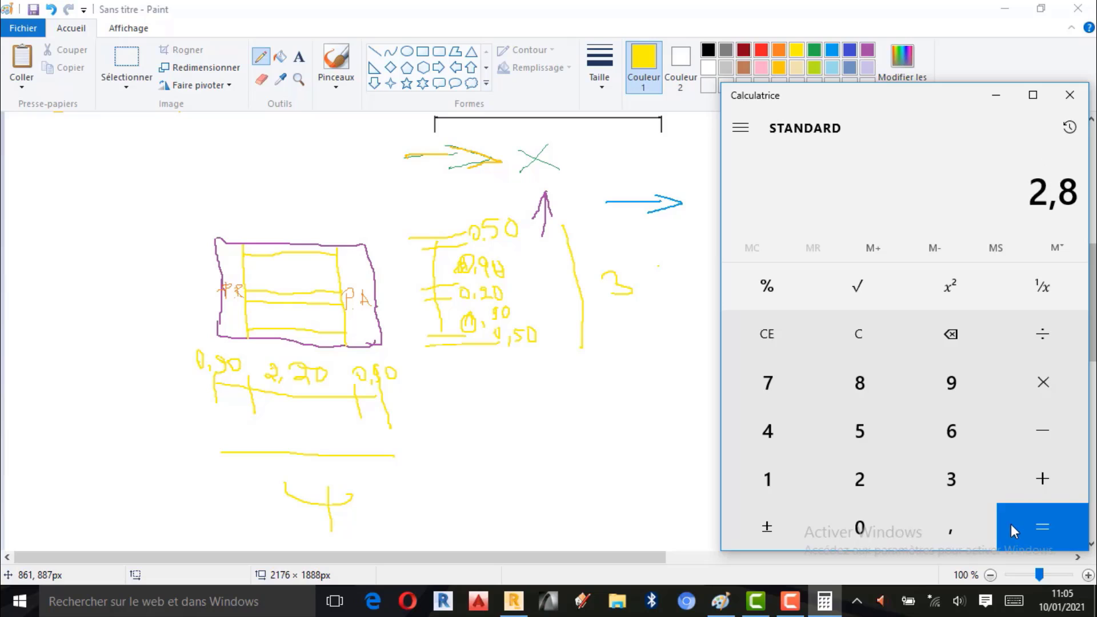
Step: Add 0,20 to the sum, and circle the vertical total 3 in yellow on the Paint sketch
{"action": "left_click", "coordinate": [1043, 477]}
{"action": "left_click", "coordinate": [857, 523]}
{"action": "left_click", "coordinate": [948, 528]}
{"action": "left_click", "coordinate": [860, 479]}
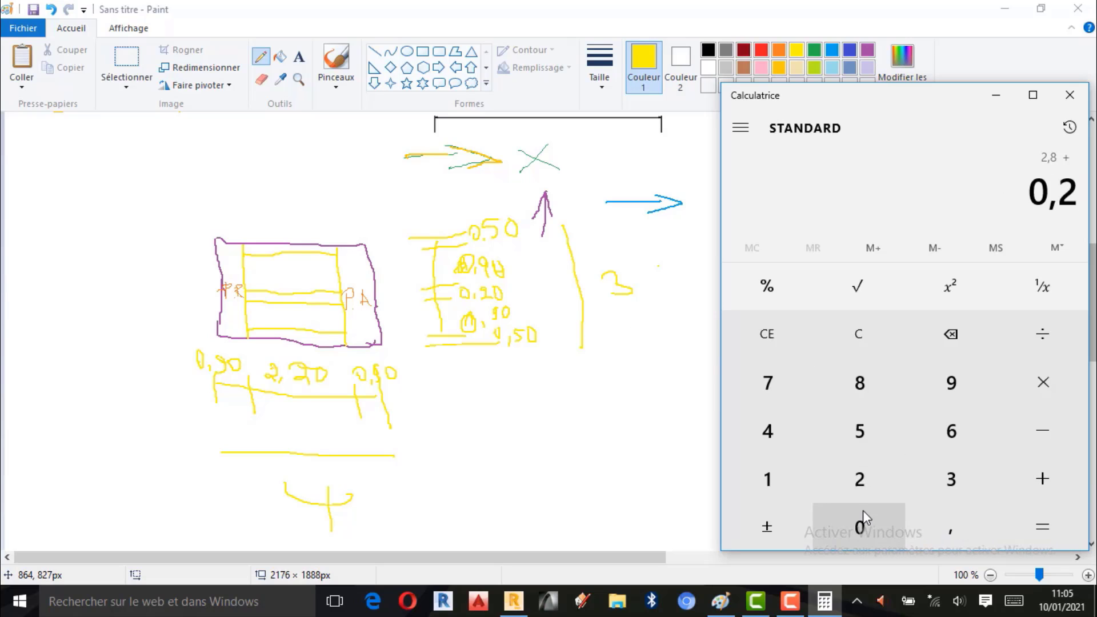
{"action": "left_click", "coordinate": [860, 525]}
{"action": "left_click", "coordinate": [1042, 525]}
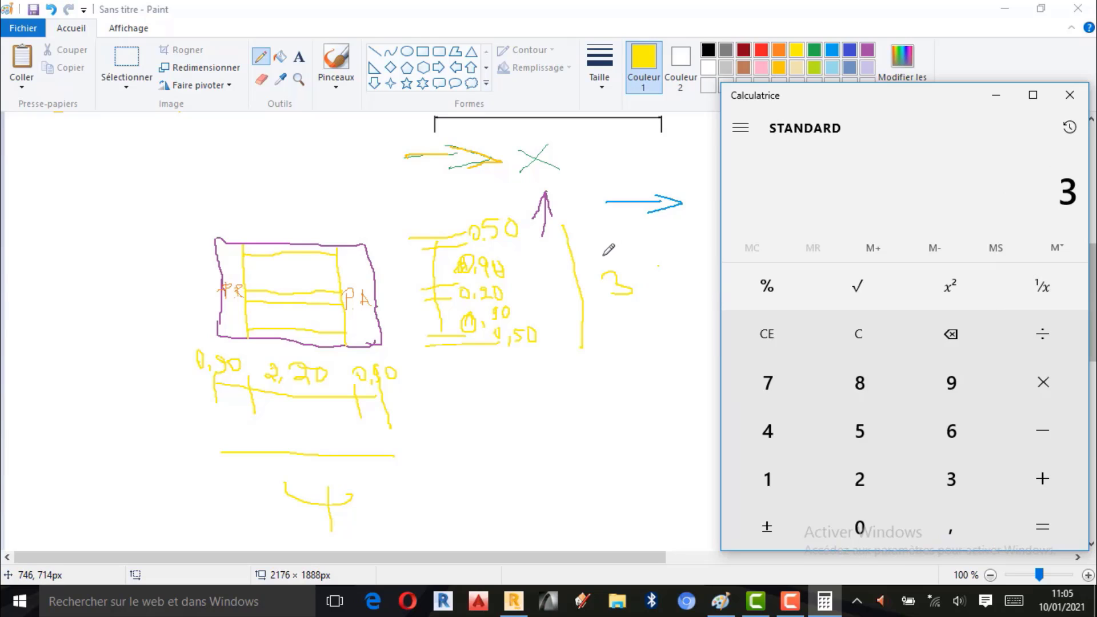
{"action": "mouse_move", "coordinate": [605, 253]}
{"action": "left_mouse_down"}
{"action": "mouse_move", "coordinate": [667, 311]}
{"action": "mouse_move", "coordinate": [611, 263]}
{"action": "left_mouse_up"}
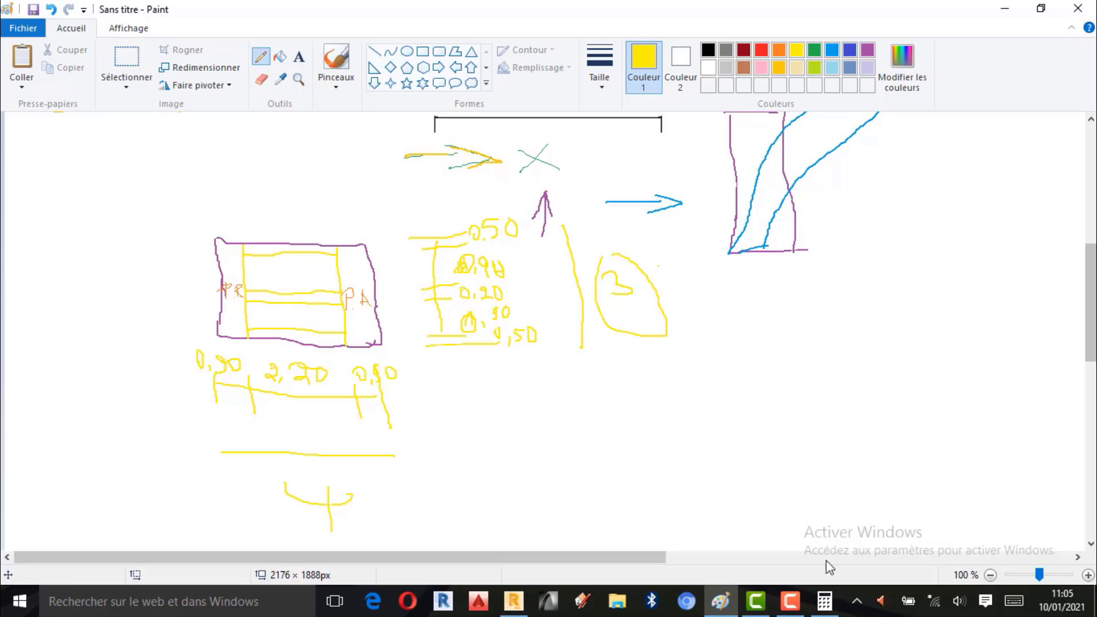
{"action": "left_click", "coordinate": [791, 603]}
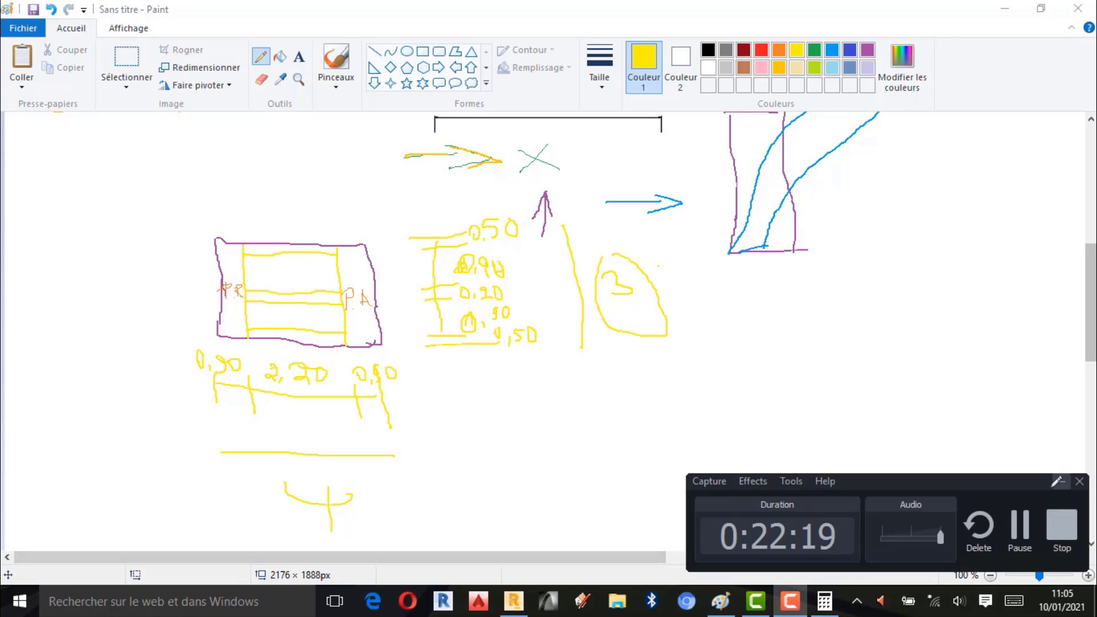
{"action": "left_click", "coordinate": [1055, 482]}
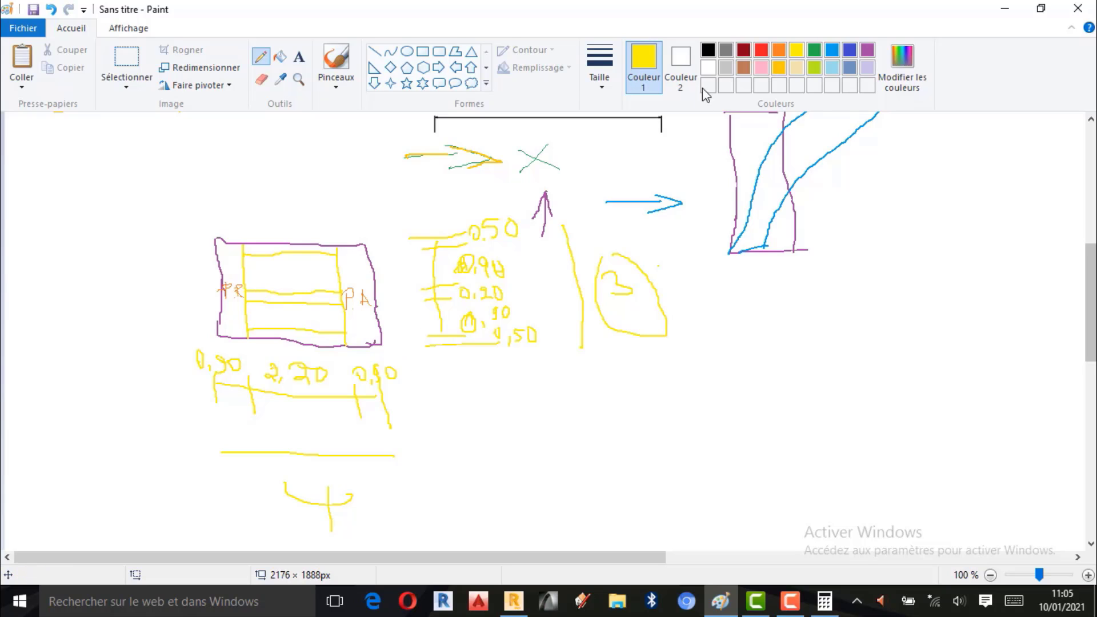
Step: Draw a red horizontal arrow labelled X below the stairwell sketch and a red upward arrow labelled Y beside the circled total
{"action": "left_click", "coordinate": [762, 50]}
{"action": "scroll", "coordinate": [553, 316], "scroll_direction": "down", "scroll_amount": 2}
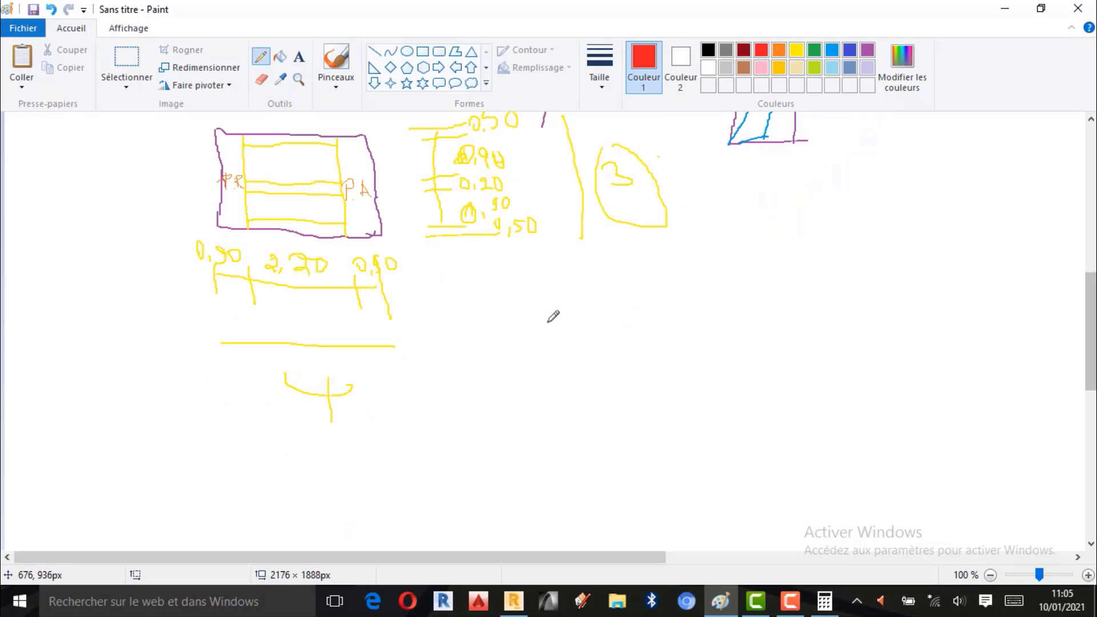
{"action": "mouse_move", "coordinate": [133, 443]}
{"action": "left_mouse_down"}
{"action": "mouse_move", "coordinate": [343, 452]}
{"action": "mouse_move", "coordinate": [312, 476]}
{"action": "left_mouse_up"}
{"action": "mouse_move", "coordinate": [490, 411]}
{"action": "left_mouse_down"}
{"action": "mouse_move", "coordinate": [464, 451]}
{"action": "mouse_move", "coordinate": [496, 455]}
{"action": "left_mouse_up"}
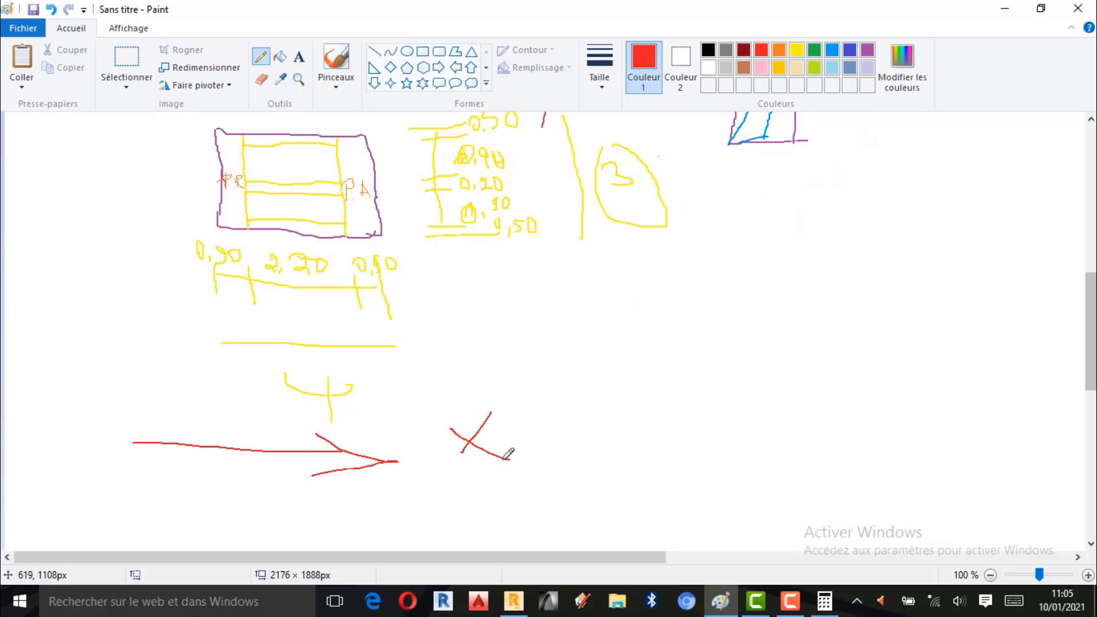
{"action": "scroll", "coordinate": [527, 455], "scroll_direction": "up", "scroll_amount": 3}
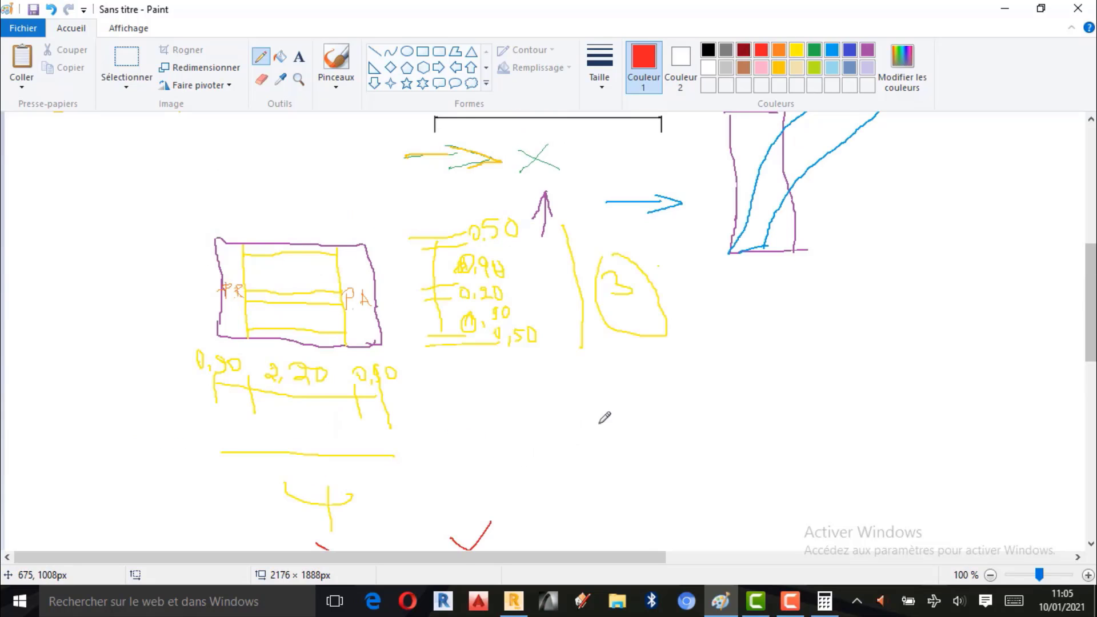
{"action": "mouse_move", "coordinate": [725, 384]}
{"action": "left_mouse_down"}
{"action": "mouse_move", "coordinate": [694, 240]}
{"action": "mouse_move", "coordinate": [687, 291]}
{"action": "left_mouse_up"}
{"action": "mouse_move", "coordinate": [695, 250]}
{"action": "left_mouse_down"}
{"action": "mouse_move", "coordinate": [729, 292]}
{"action": "mouse_move", "coordinate": [794, 307]}
{"action": "mouse_move", "coordinate": [760, 327]}
{"action": "left_mouse_up"}
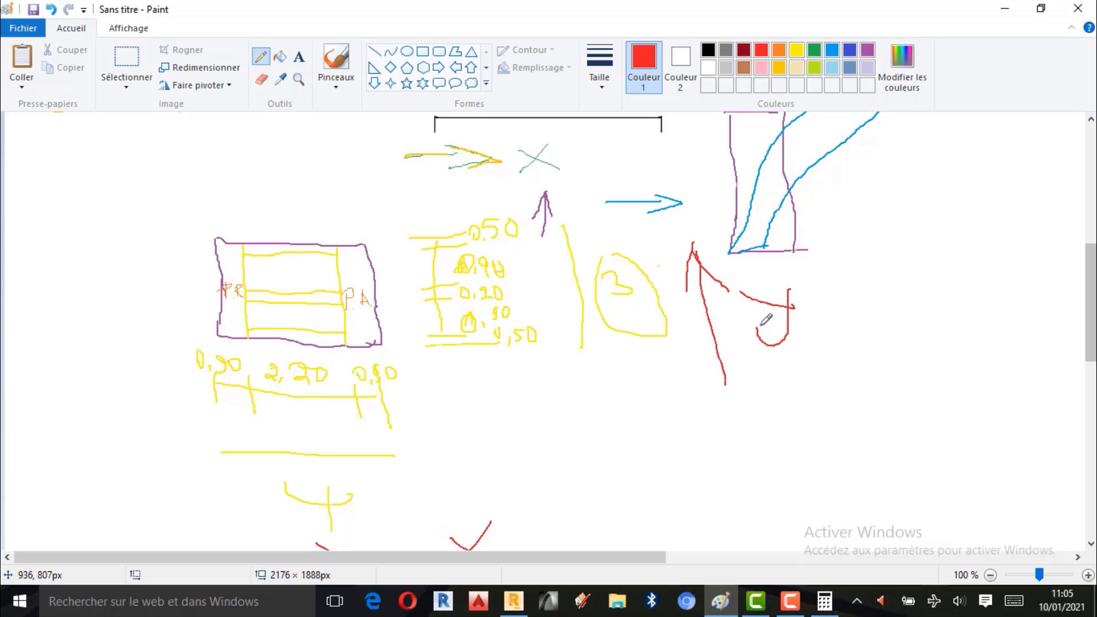
Step: Handwrite a red letter Z to the left of the stairwell sketch
{"action": "scroll", "coordinate": [620, 384], "scroll_direction": "down", "scroll_amount": 2}
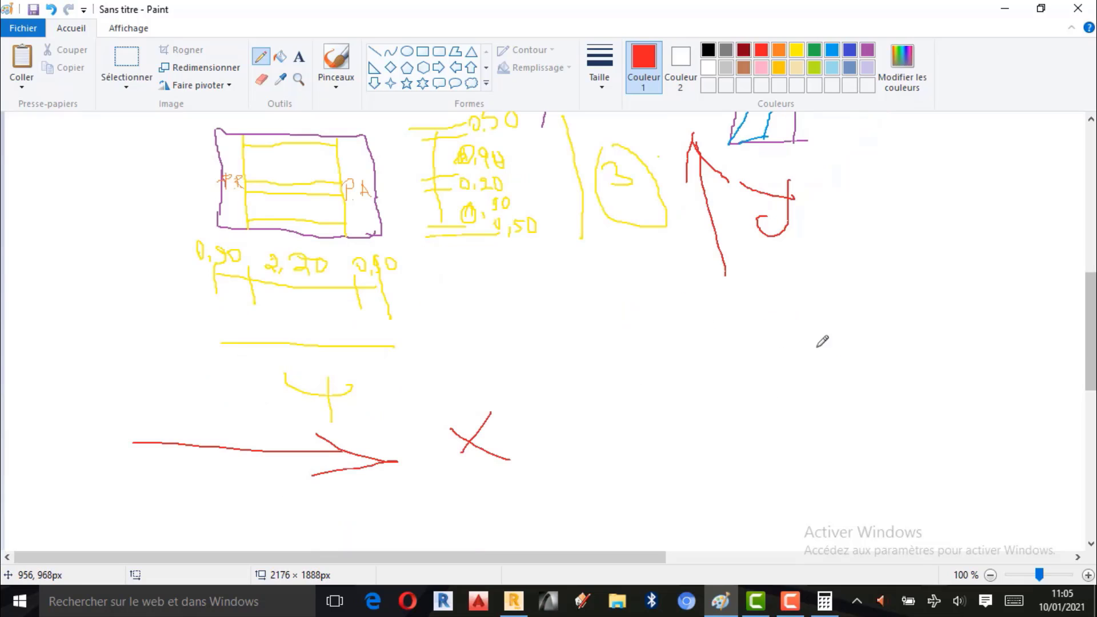
{"action": "mouse_move", "coordinate": [41, 199]}
{"action": "left_mouse_down"}
{"action": "mouse_move", "coordinate": [98, 201]}
{"action": "mouse_move", "coordinate": [104, 266]}
{"action": "left_mouse_up"}
{"action": "left_click_drag", "start_coordinate": [47, 229], "coordinate": [100, 230]}
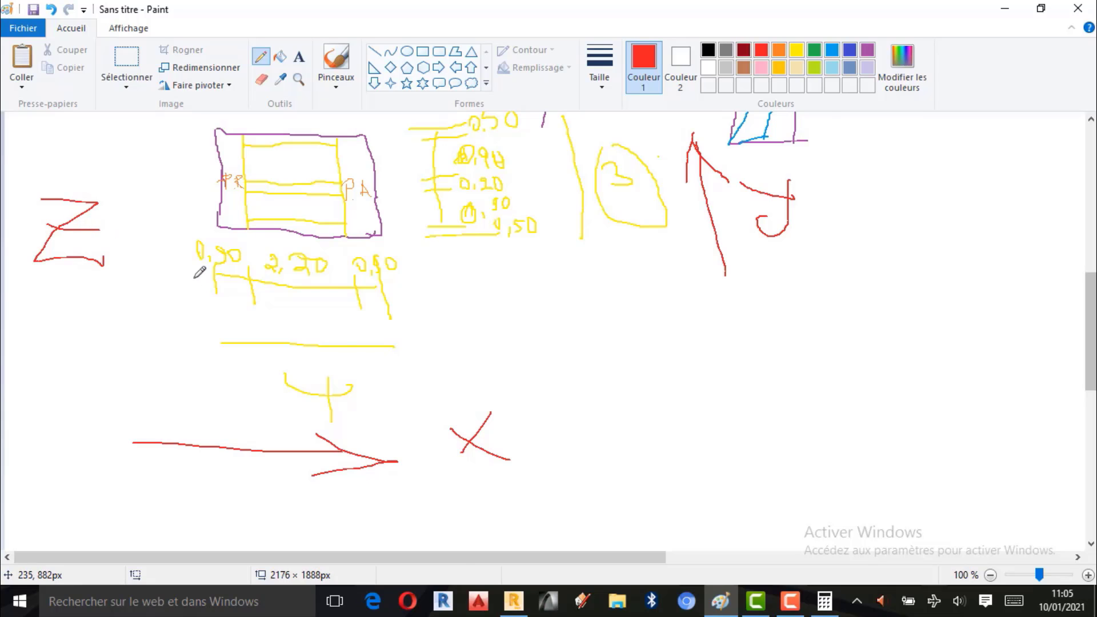
{"action": "scroll", "coordinate": [200, 272], "scroll_direction": "up", "scroll_amount": 2}
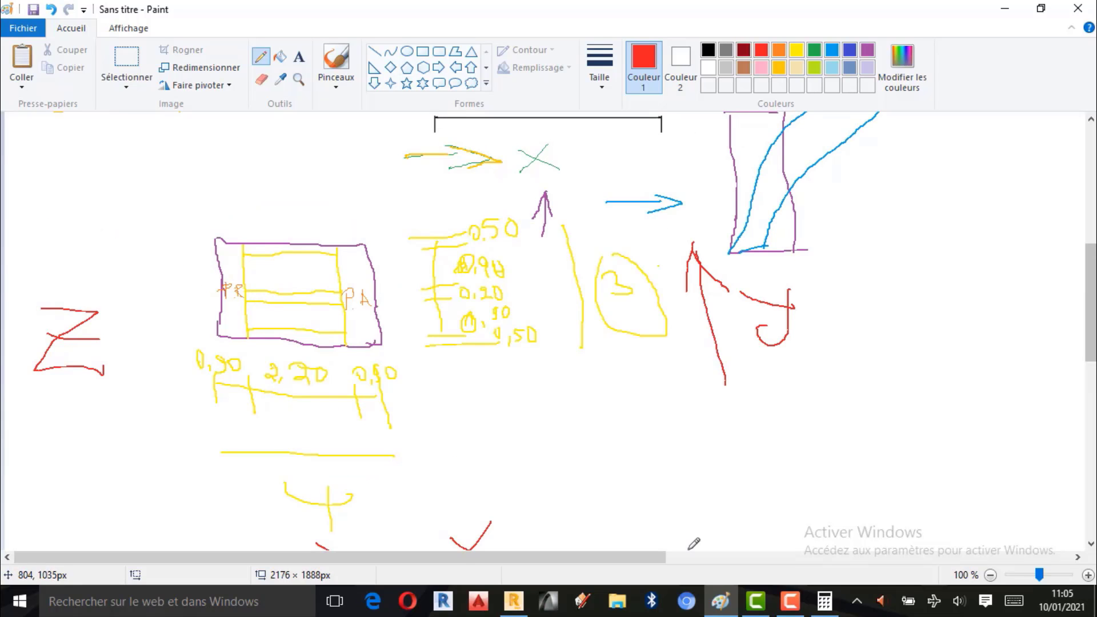
Step: Switch to Robot Structural Analysis and show the plan projection at the Base level, 0,00 m
{"action": "left_click", "coordinate": [525, 608]}
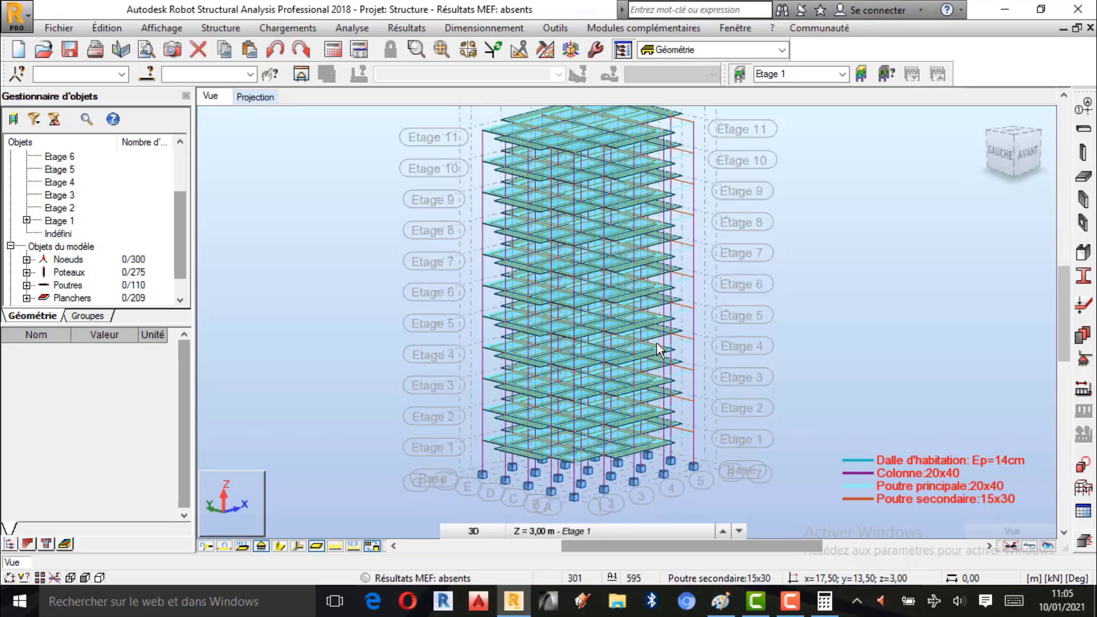
{"action": "scroll", "coordinate": [599, 286], "scroll_direction": "up", "scroll_amount": 2}
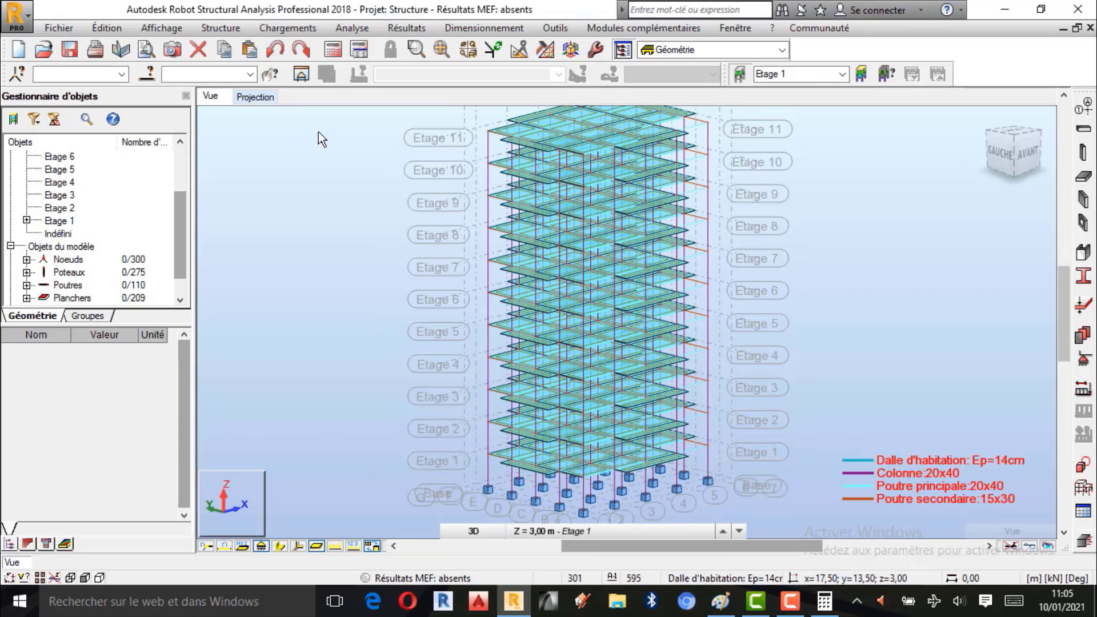
{"action": "left_click", "coordinate": [255, 98]}
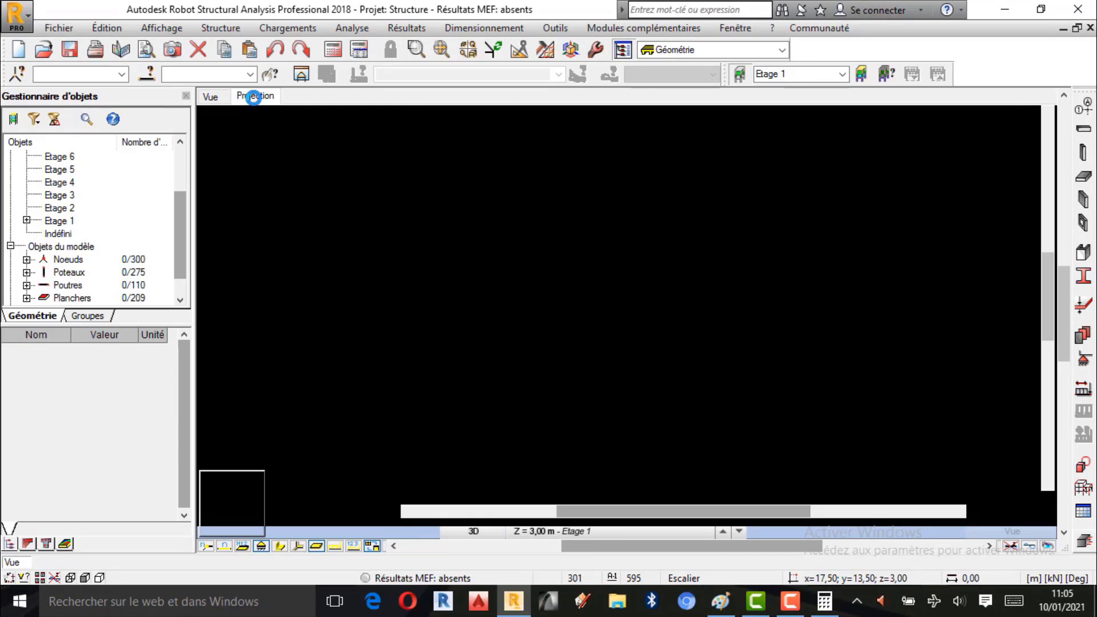
{"action": "scroll", "coordinate": [508, 392], "scroll_direction": "down", "scroll_amount": 1}
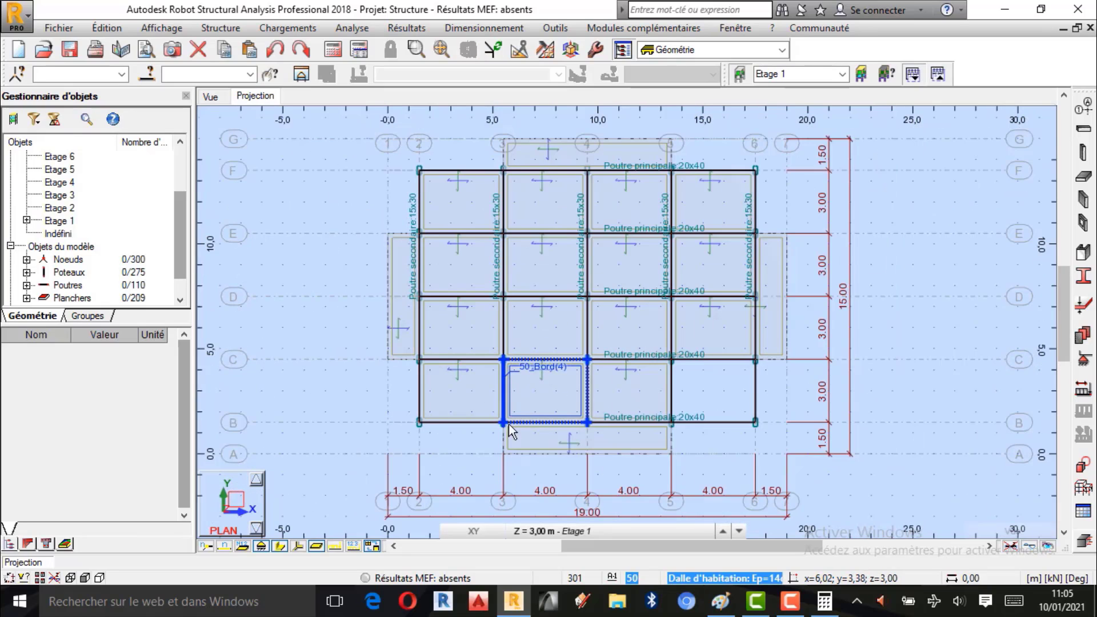
{"action": "left_click", "coordinate": [569, 529]}
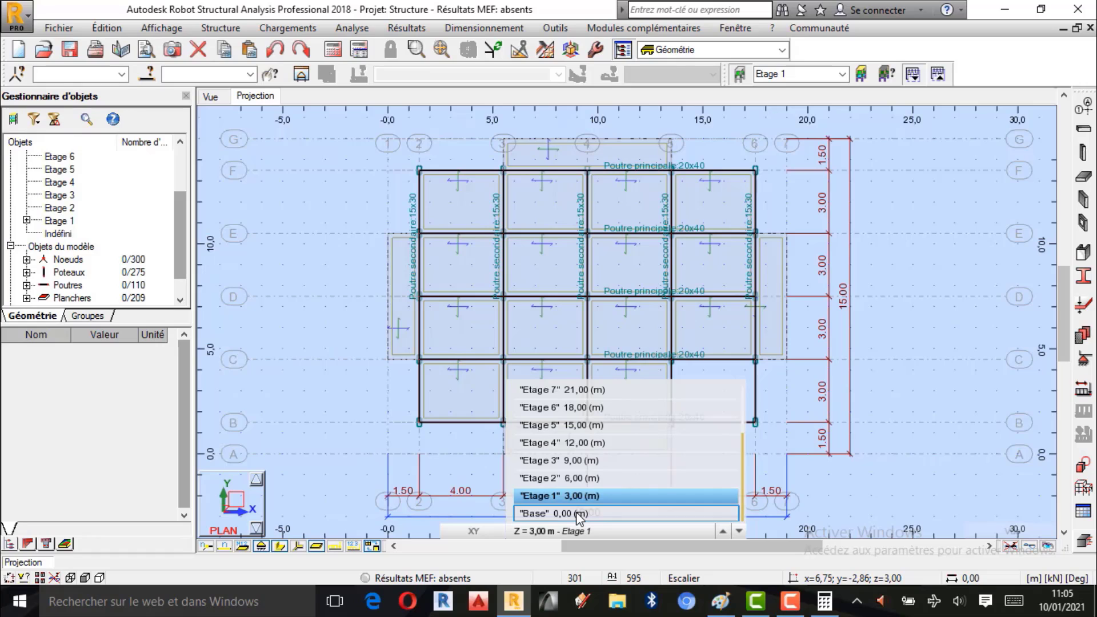
{"action": "left_click", "coordinate": [579, 514]}
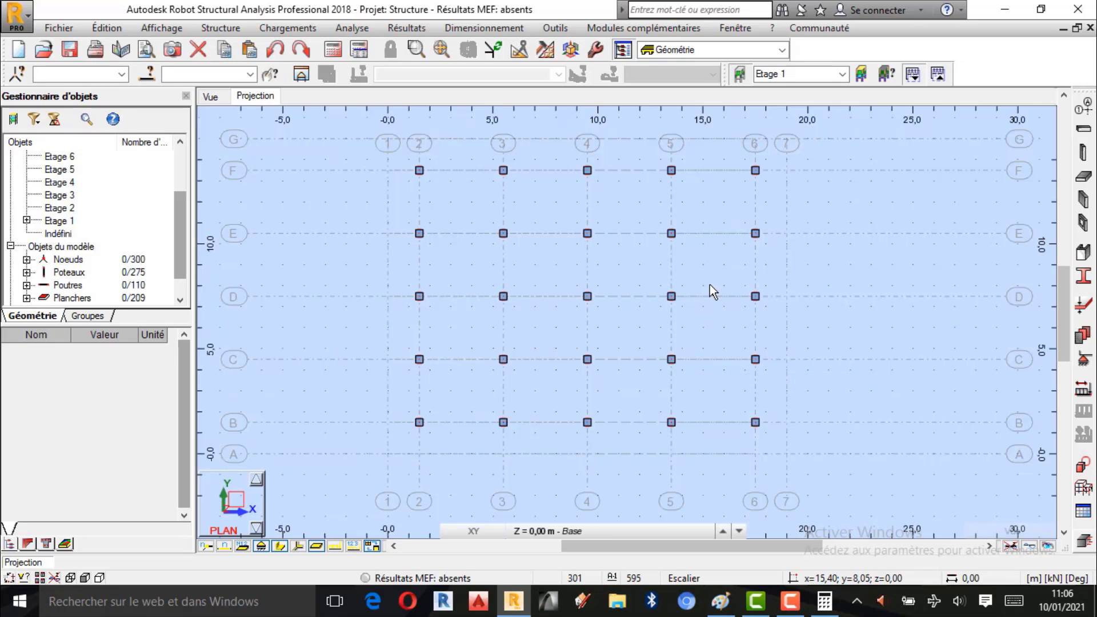
Step: Open the construction lines definition and move its window clear of the grid plan
{"action": "left_click", "coordinate": [1084, 108]}
{"action": "left_click_drag", "start_coordinate": [286, 121], "coordinate": [207, 118]}
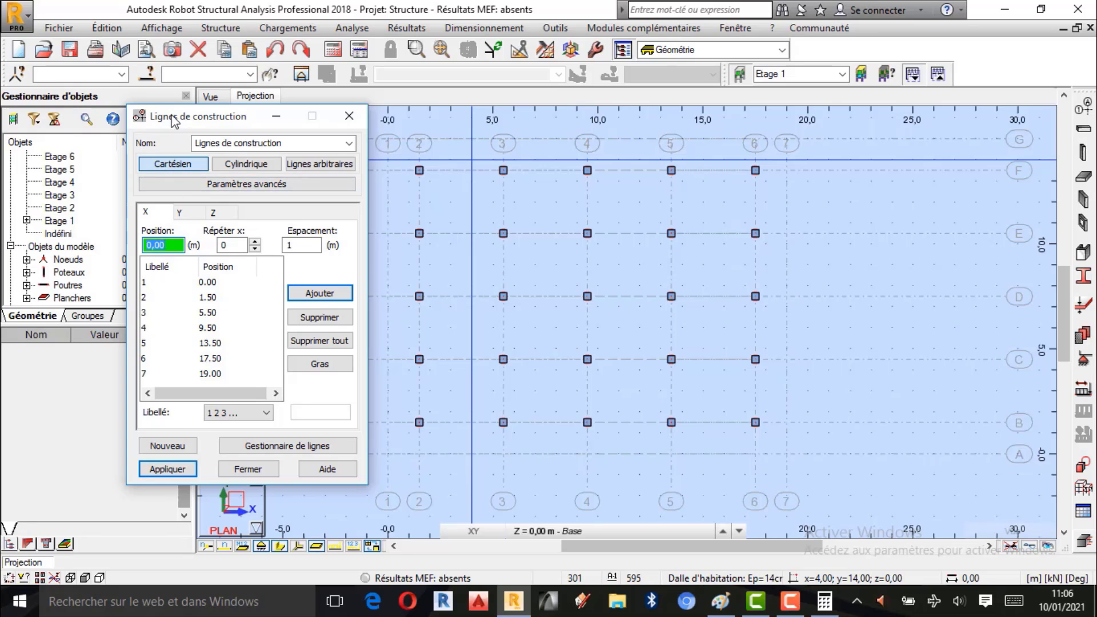
{"action": "left_click_drag", "start_coordinate": [174, 120], "coordinate": [120, 119]}
{"action": "scroll", "coordinate": [724, 368], "scroll_direction": "down", "scroll_amount": 1}
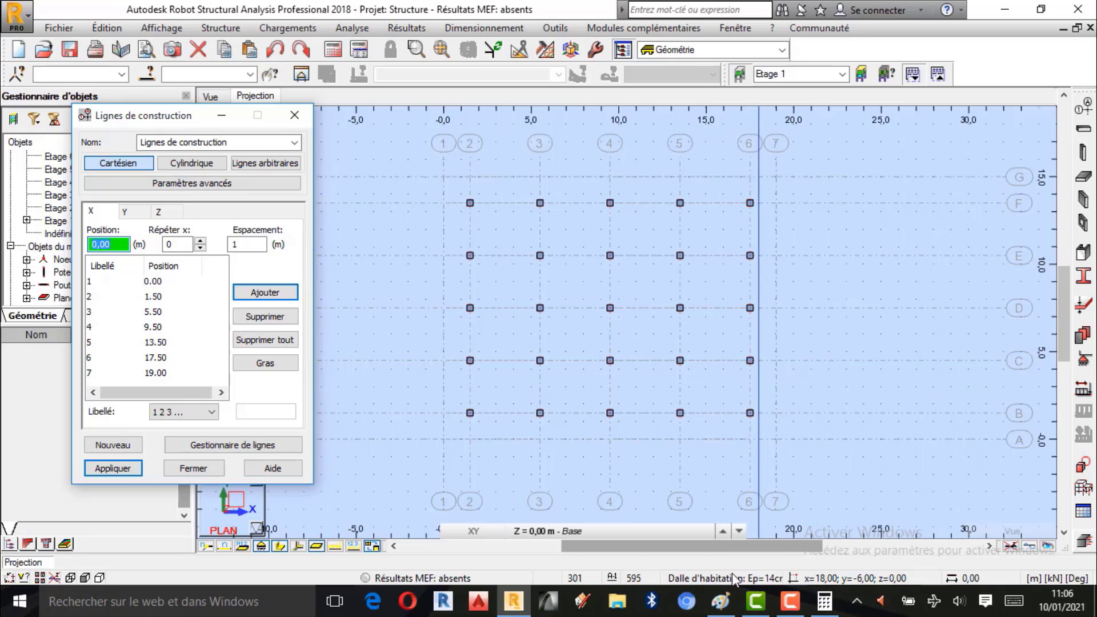
Step: Check the stairwell bay on the Paint plan, and select X construction line 5 at 13.50 m in Robot
{"action": "left_click", "coordinate": [722, 601]}
{"action": "scroll", "coordinate": [643, 363], "scroll_direction": "up", "scroll_amount": 6}
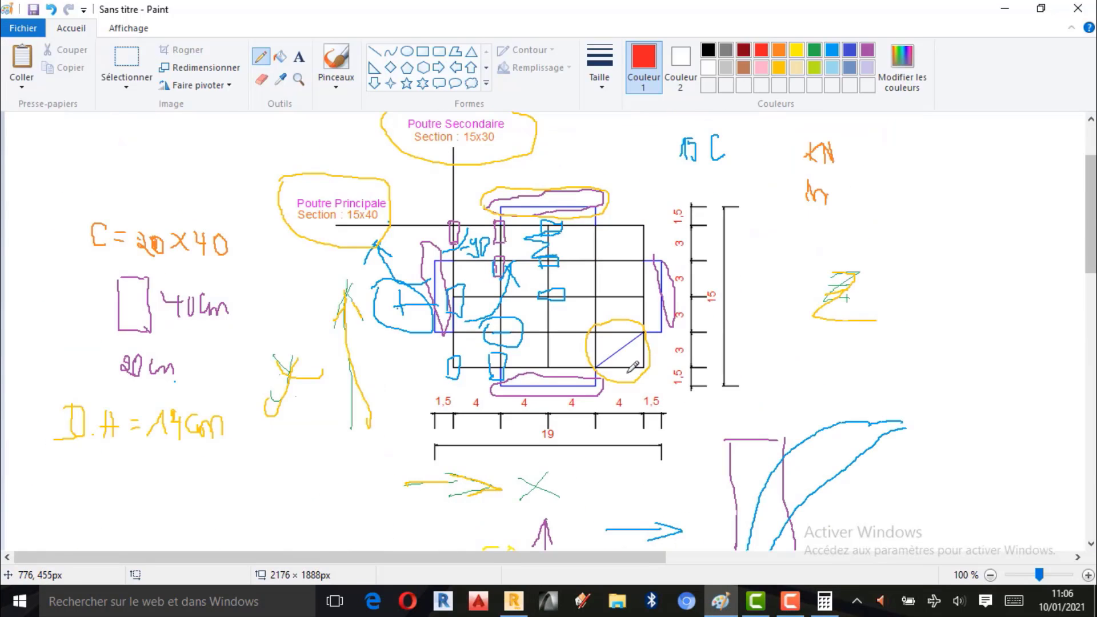
{"action": "left_click", "coordinate": [1007, 9]}
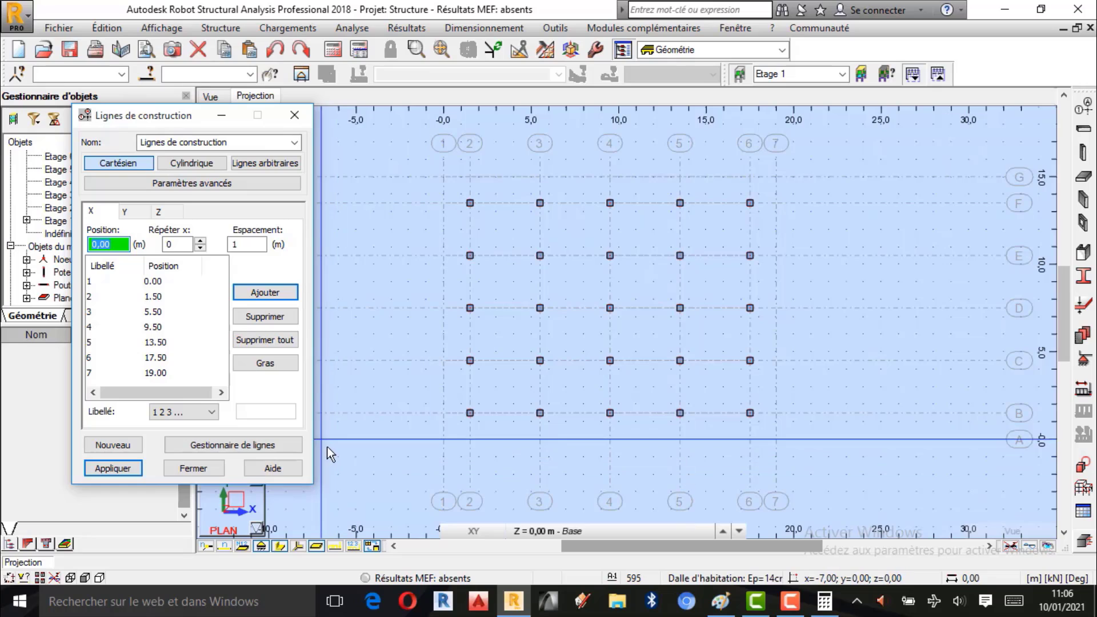
{"action": "left_click", "coordinate": [91, 346]}
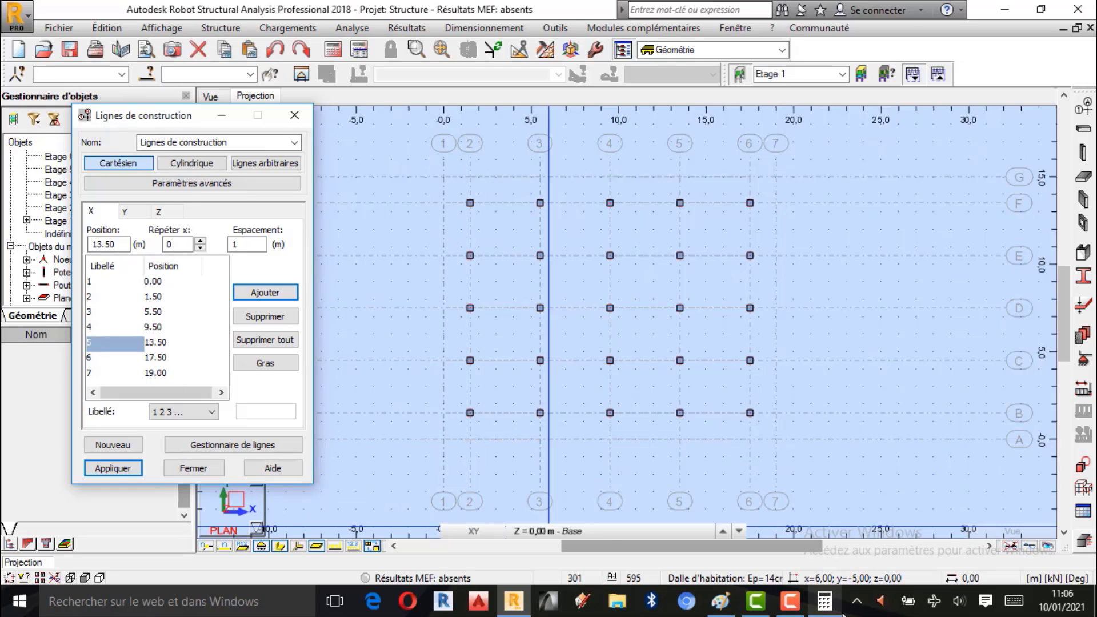
Step: Check the stairwell widths in the Paint sketch, then in Robot add a bold X construction line 0,90 m beyond line 5
{"action": "left_click", "coordinate": [721, 602]}
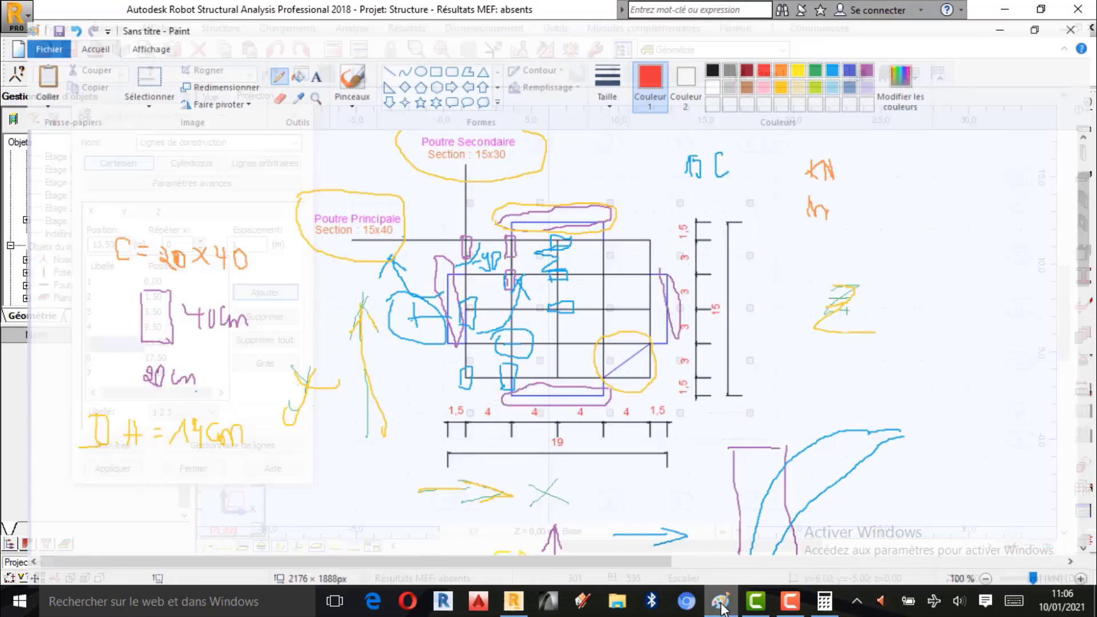
{"action": "scroll", "coordinate": [426, 501], "scroll_direction": "down", "scroll_amount": 4}
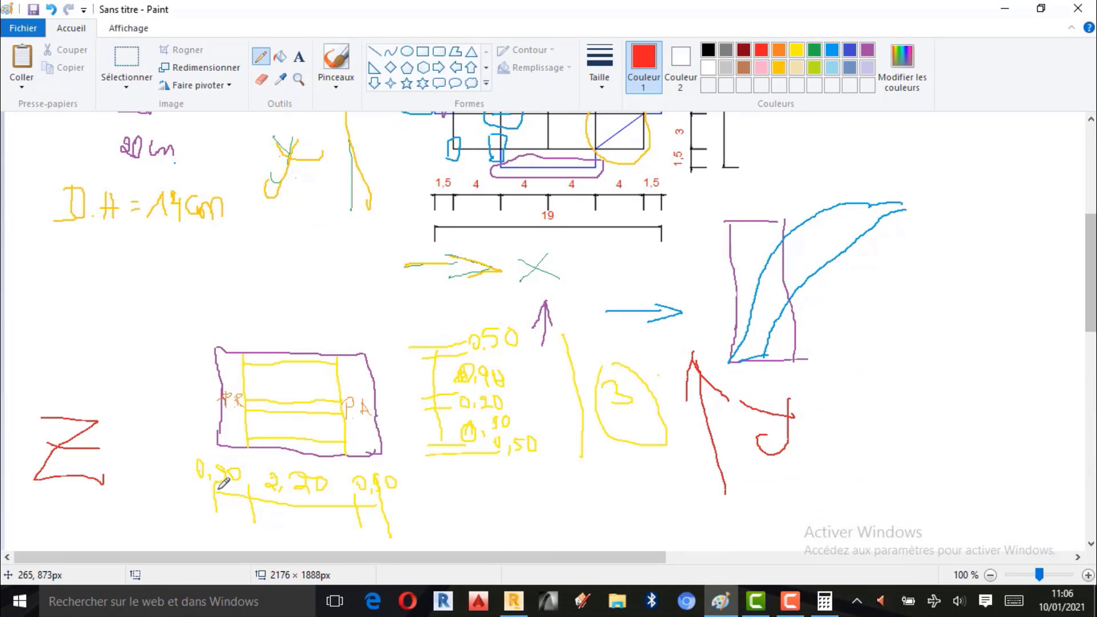
{"action": "left_click", "coordinate": [525, 607]}
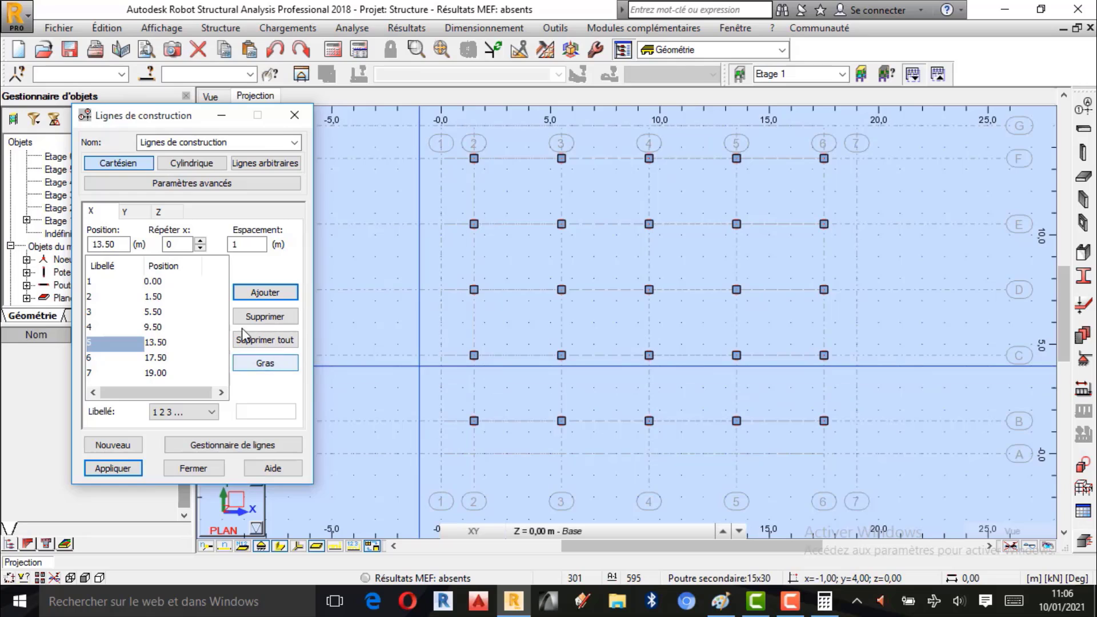
{"action": "double_click", "coordinate": [171, 245]}
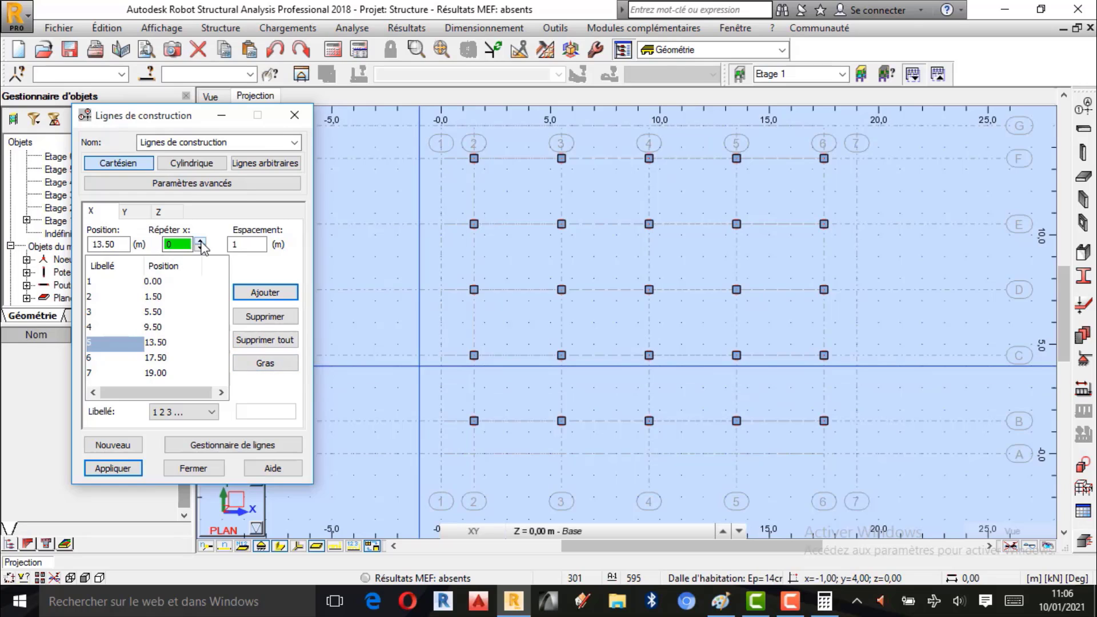
{"action": "type", "text": "1"}
{"action": "double_click", "coordinate": [256, 246]}
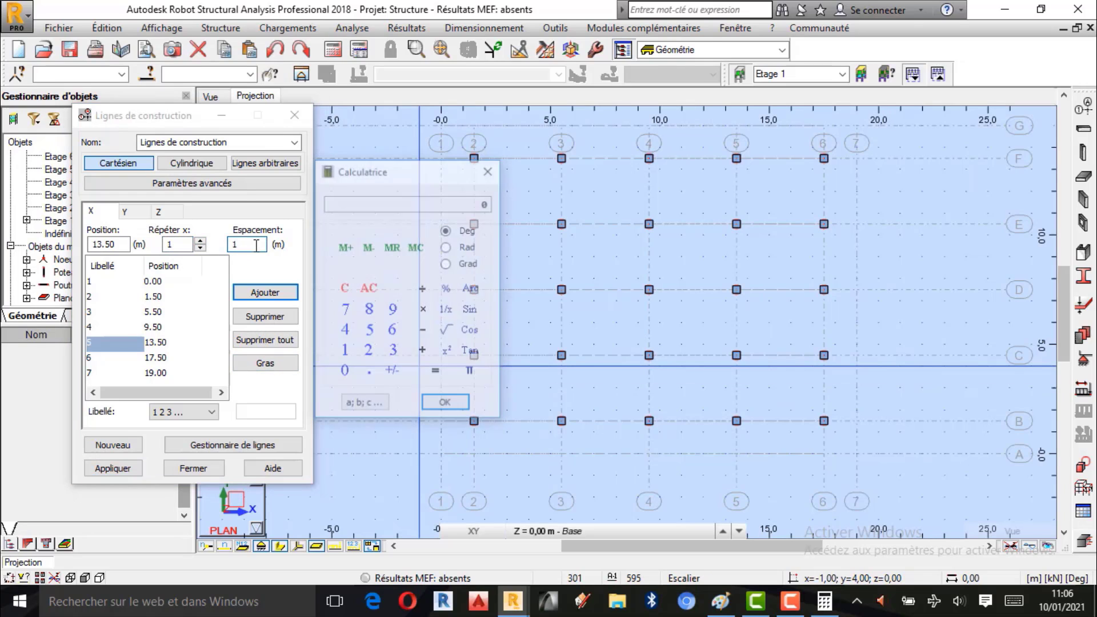
{"action": "left_click", "coordinate": [344, 374]}
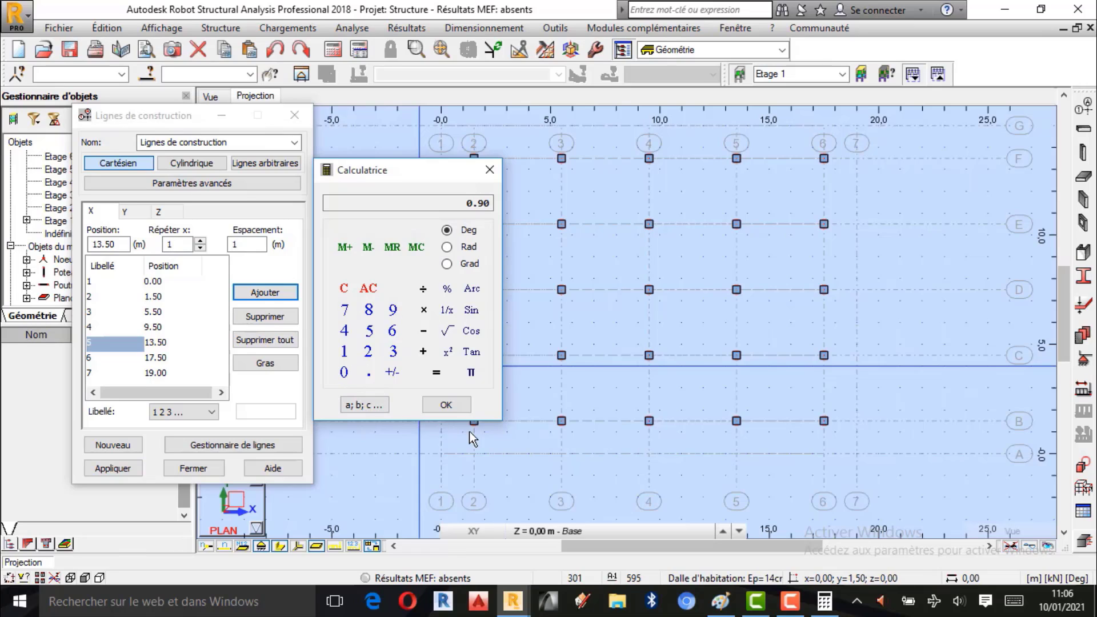
{"action": "left_click", "coordinate": [449, 408]}
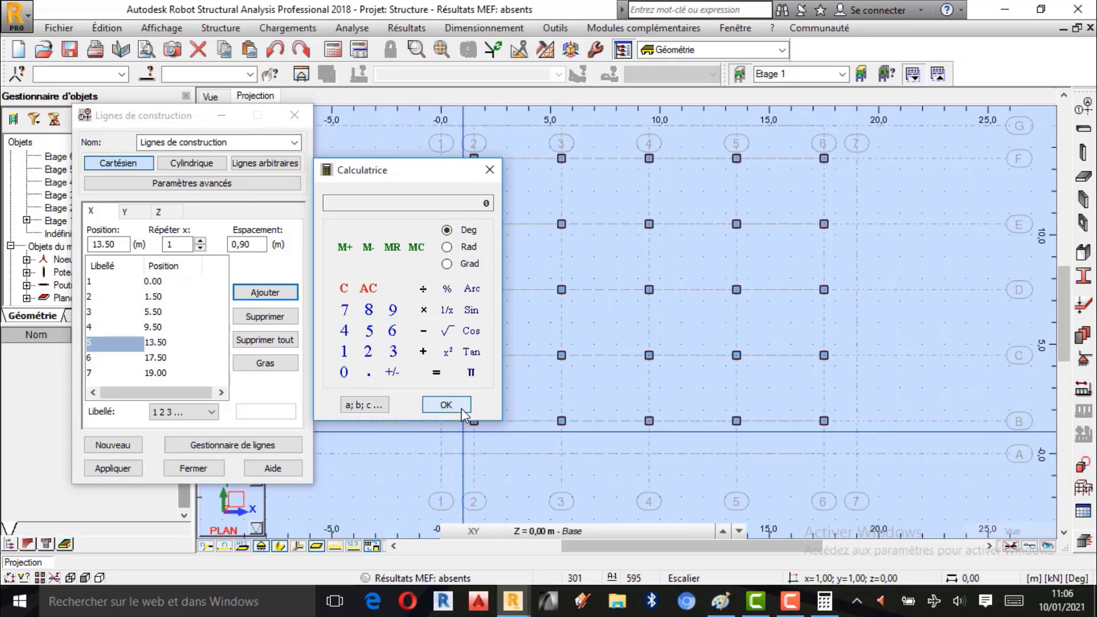
{"action": "left_click", "coordinate": [490, 170]}
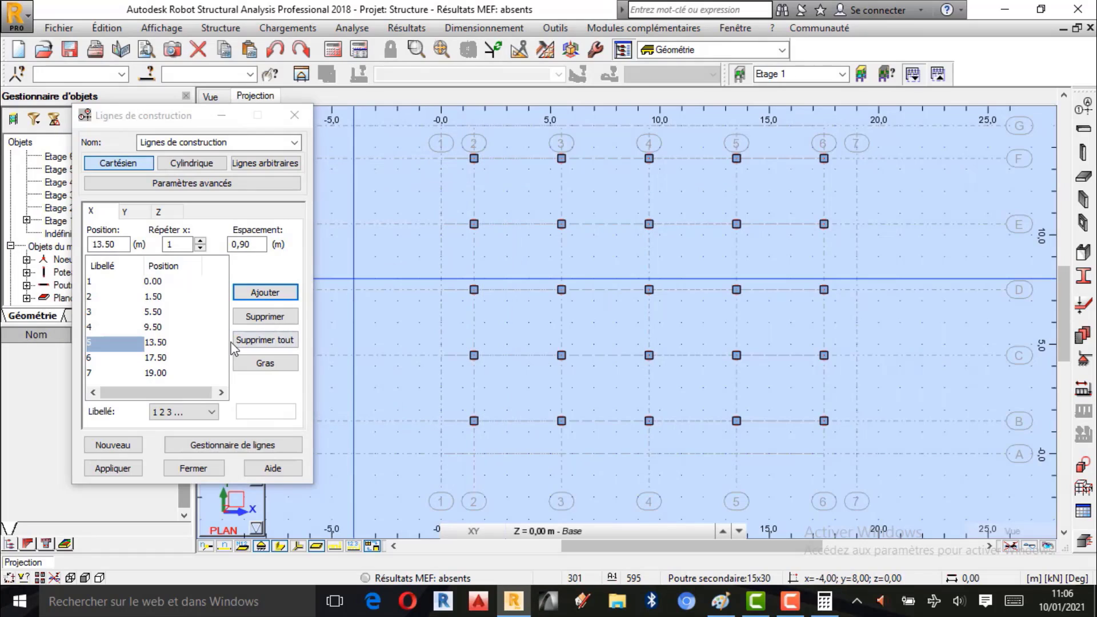
{"action": "left_click", "coordinate": [265, 292]}
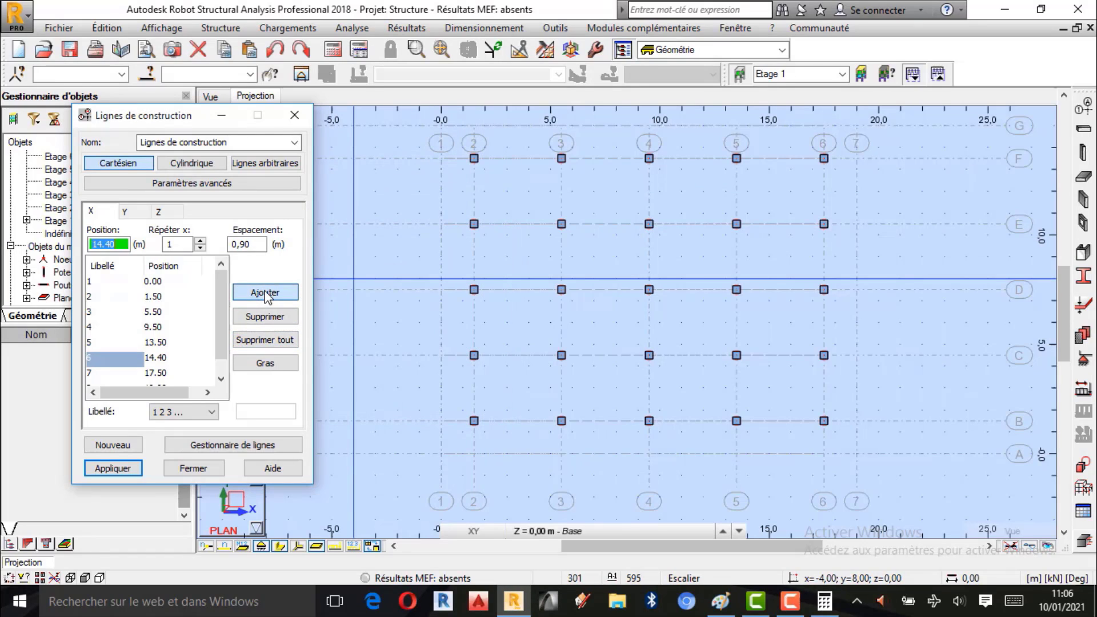
{"action": "left_click", "coordinate": [266, 364]}
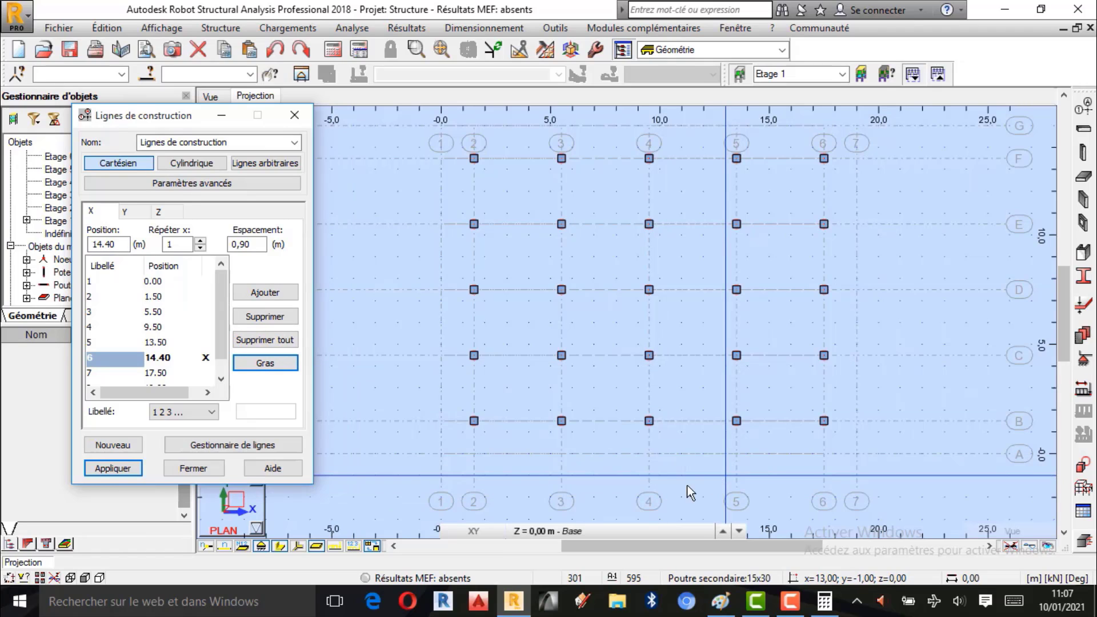
Step: Switch to Paint and circle the first 0,90 width and the 2,20 width under the stairwell sketch in red
{"action": "left_click", "coordinate": [734, 609]}
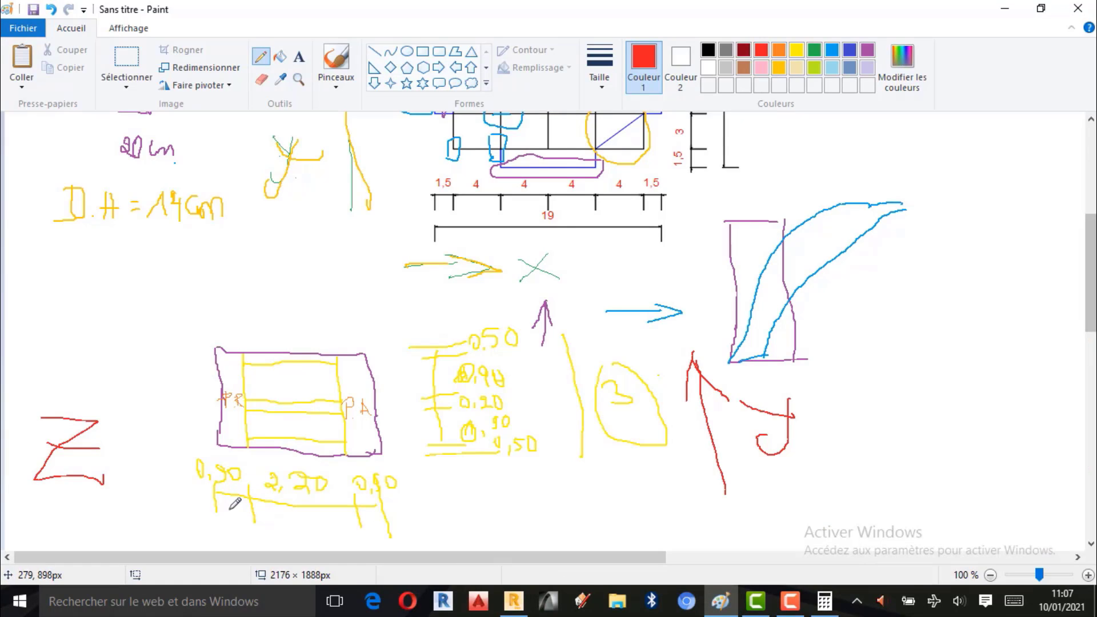
{"action": "mouse_move", "coordinate": [230, 508]}
{"action": "left_mouse_down"}
{"action": "mouse_move", "coordinate": [245, 457]}
{"action": "mouse_move", "coordinate": [193, 492]}
{"action": "mouse_move", "coordinate": [220, 508]}
{"action": "left_mouse_up"}
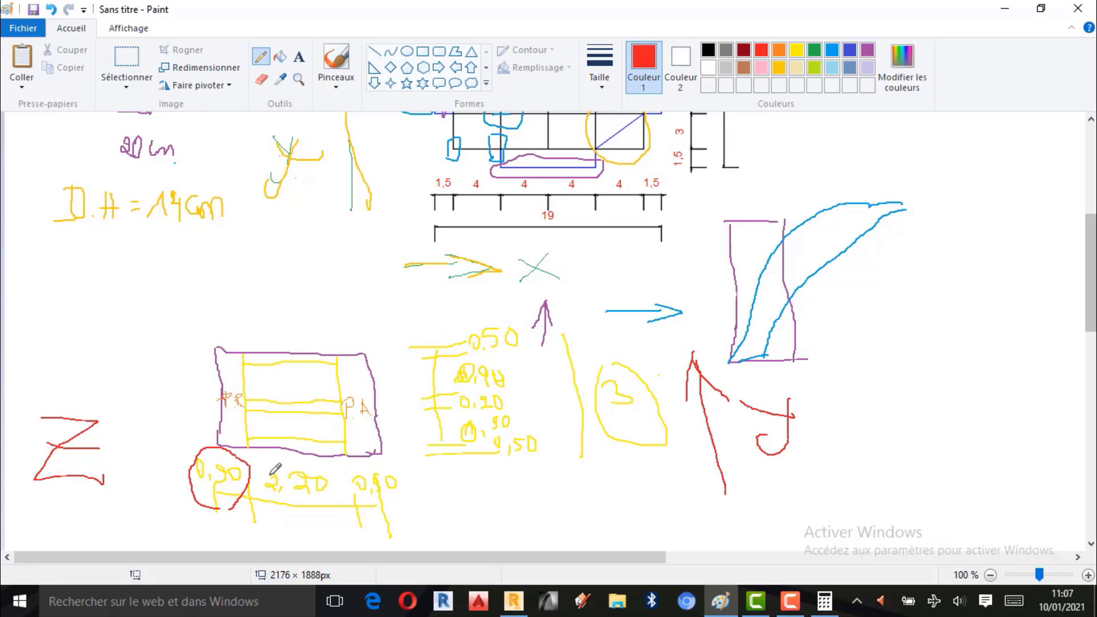
{"action": "mouse_move", "coordinate": [265, 468]}
{"action": "left_mouse_down"}
{"action": "mouse_move", "coordinate": [268, 486]}
{"action": "mouse_move", "coordinate": [319, 520]}
{"action": "mouse_move", "coordinate": [341, 456]}
{"action": "mouse_move", "coordinate": [276, 455]}
{"action": "left_mouse_up"}
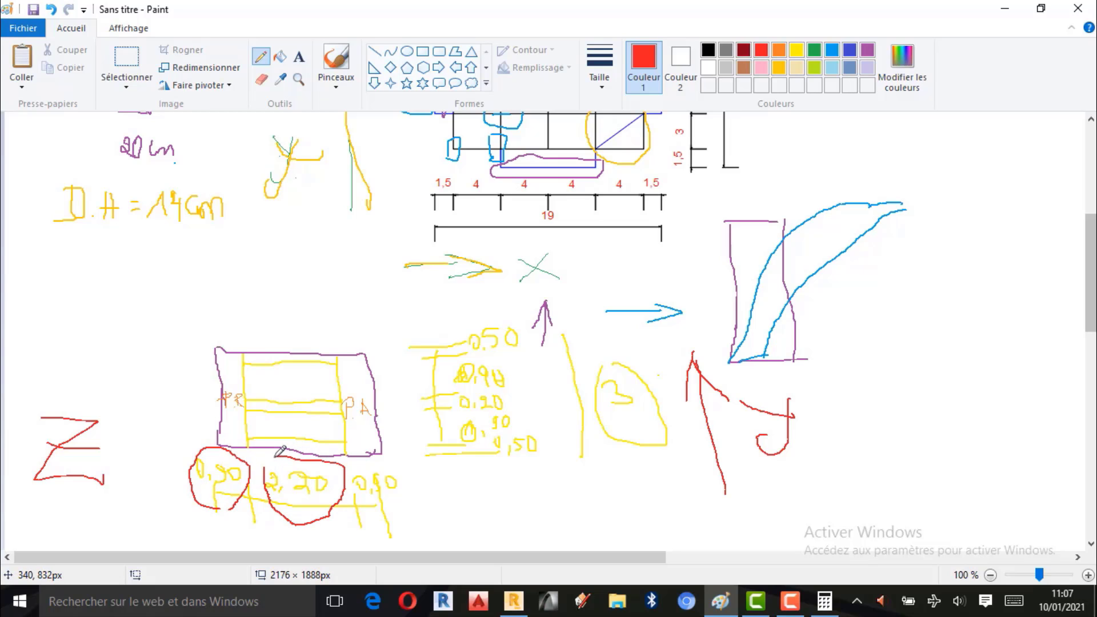
Step: Switch to Robot Structural Analysis and add a bold X construction line 2,20 m beyond the 14.40 m line
{"action": "left_click", "coordinate": [514, 601]}
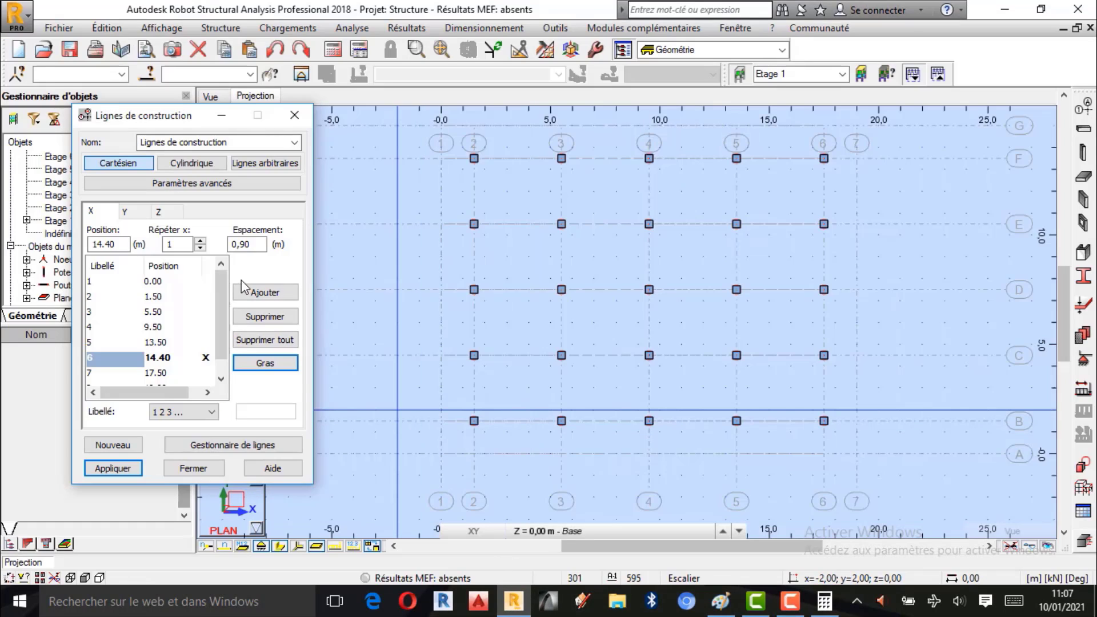
{"action": "double_click", "coordinate": [247, 244]}
{"action": "left_click", "coordinate": [366, 353]}
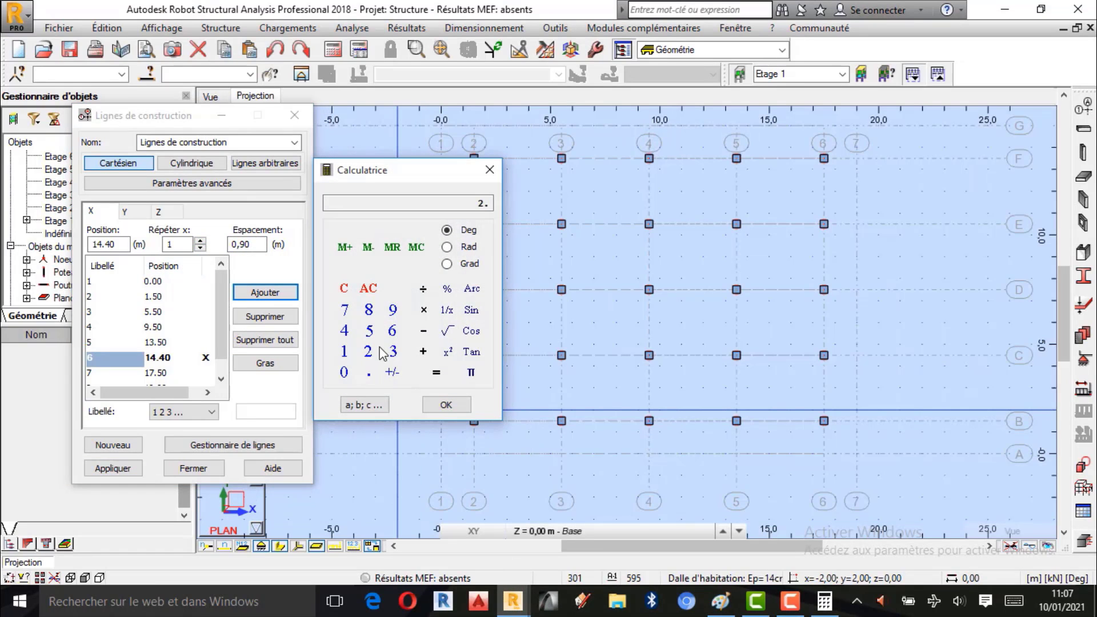
{"action": "left_click", "coordinate": [344, 374]}
{"action": "left_click", "coordinate": [446, 404]}
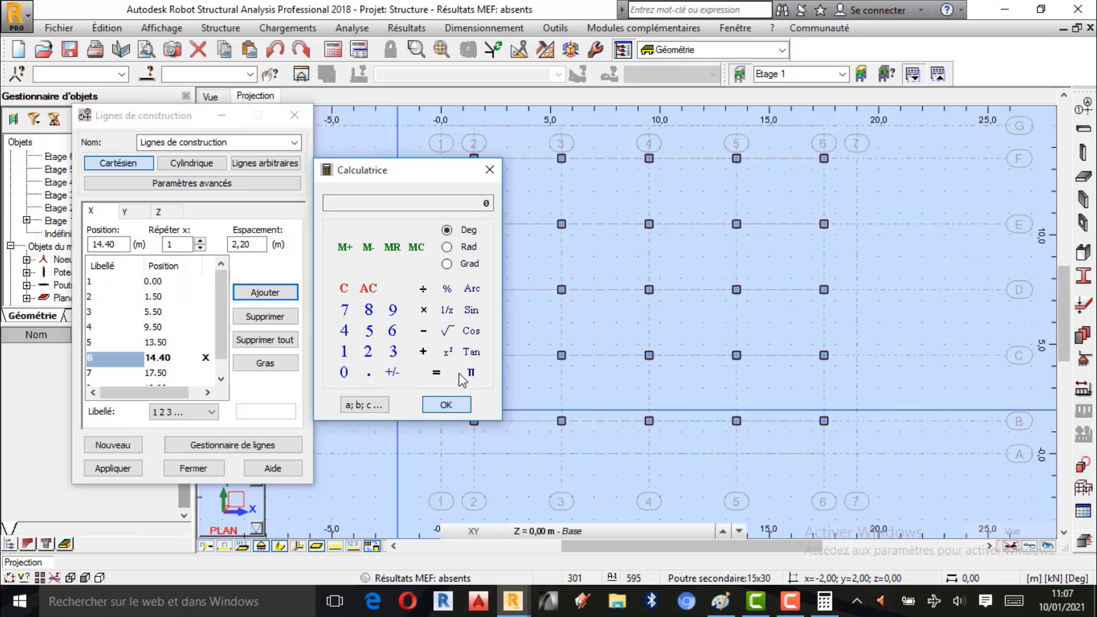
{"action": "left_click", "coordinate": [265, 292]}
{"action": "left_click", "coordinate": [266, 364]}
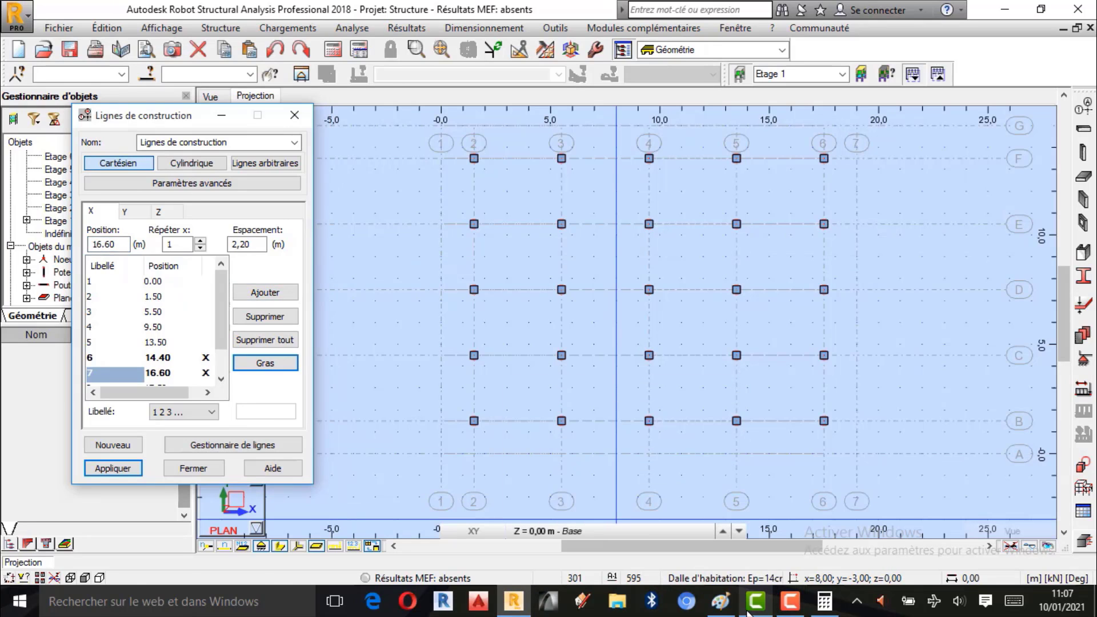
Step: Circle the last 0,90 width under the stairwell sketch in red in Paint, and return to Robot Structural Analysis
{"action": "left_click", "coordinate": [722, 602]}
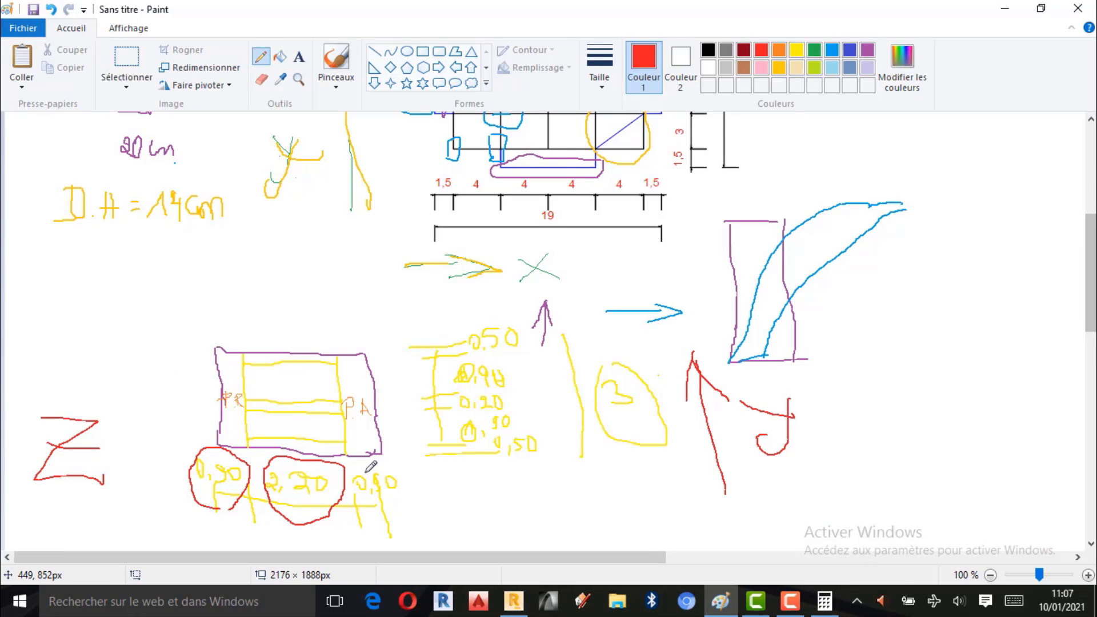
{"action": "mouse_move", "coordinate": [356, 497]}
{"action": "left_mouse_down"}
{"action": "mouse_move", "coordinate": [391, 523]}
{"action": "mouse_move", "coordinate": [413, 468]}
{"action": "mouse_move", "coordinate": [376, 463]}
{"action": "left_mouse_up"}
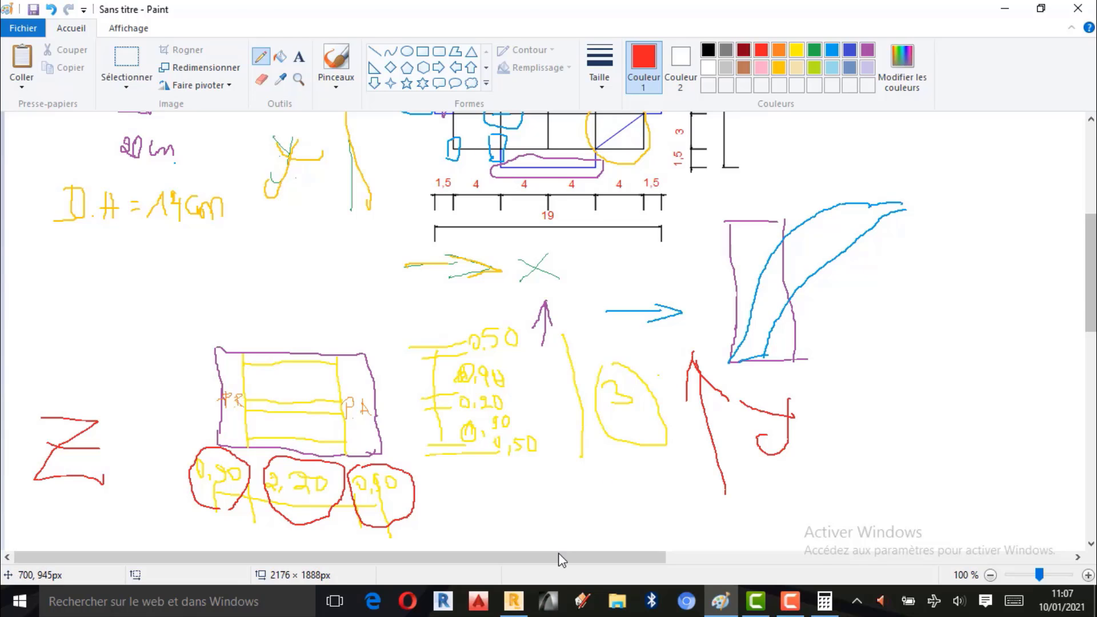
{"action": "left_click", "coordinate": [513, 602]}
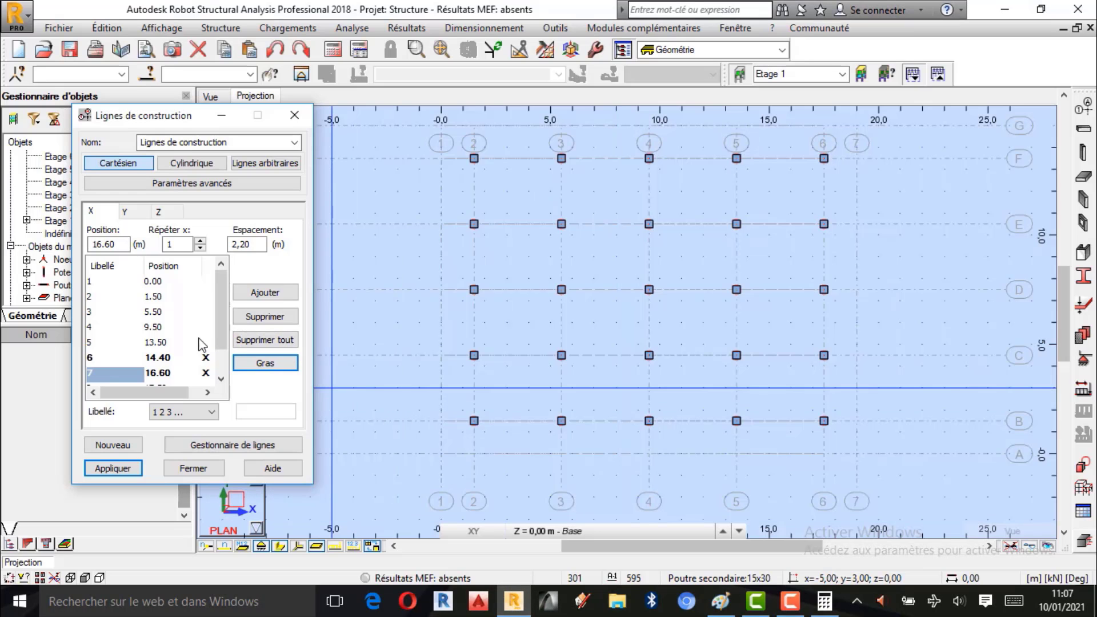
Step: Check the X line list against the Paint sketch and apply the new construction lines to the plan
{"action": "scroll", "coordinate": [178, 363], "scroll_direction": "down", "scroll_amount": 1}
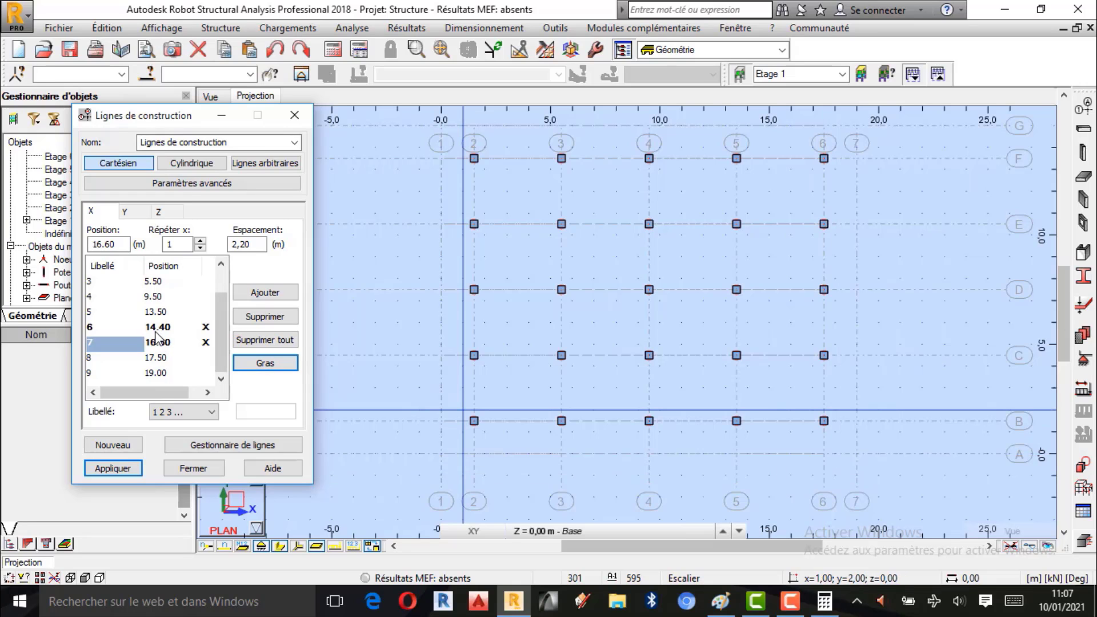
{"action": "left_click", "coordinate": [722, 601]}
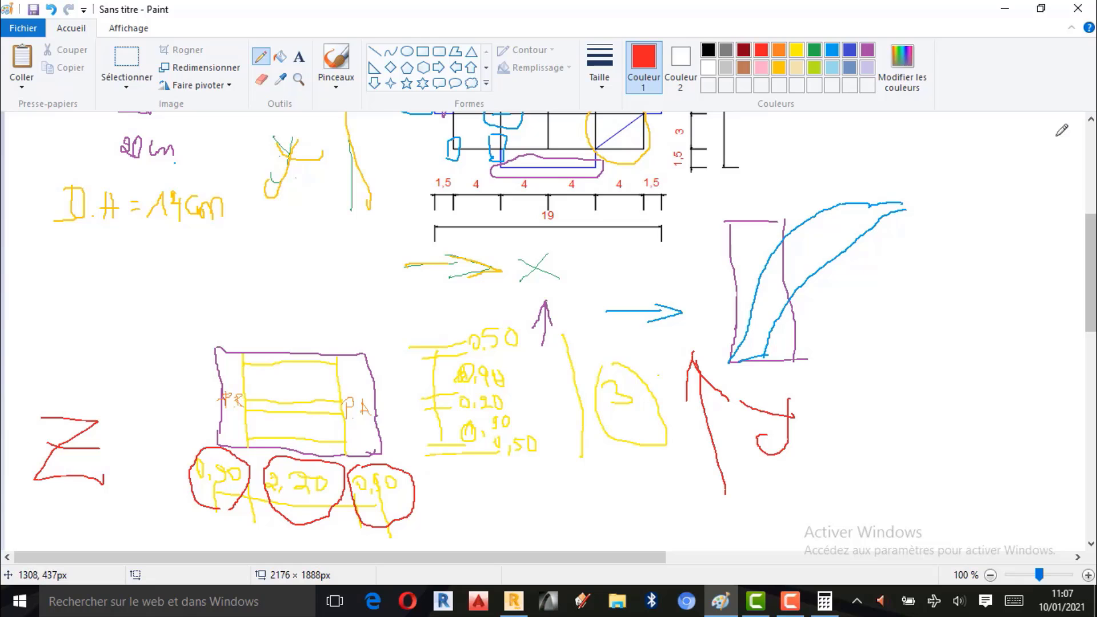
{"action": "left_click", "coordinate": [1005, 15]}
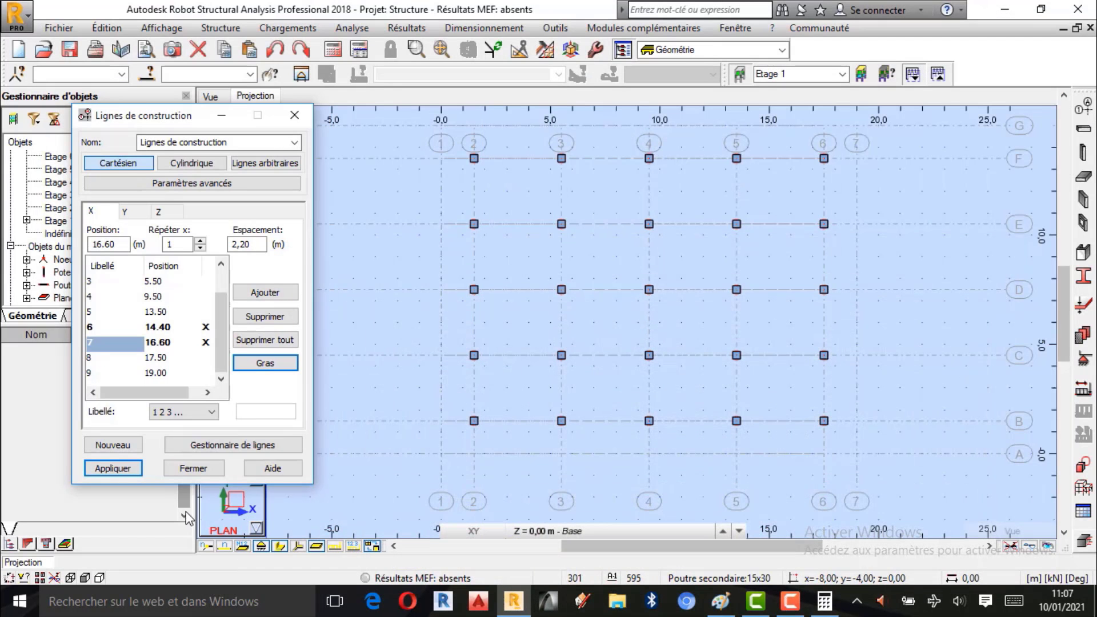
{"action": "left_click", "coordinate": [122, 473]}
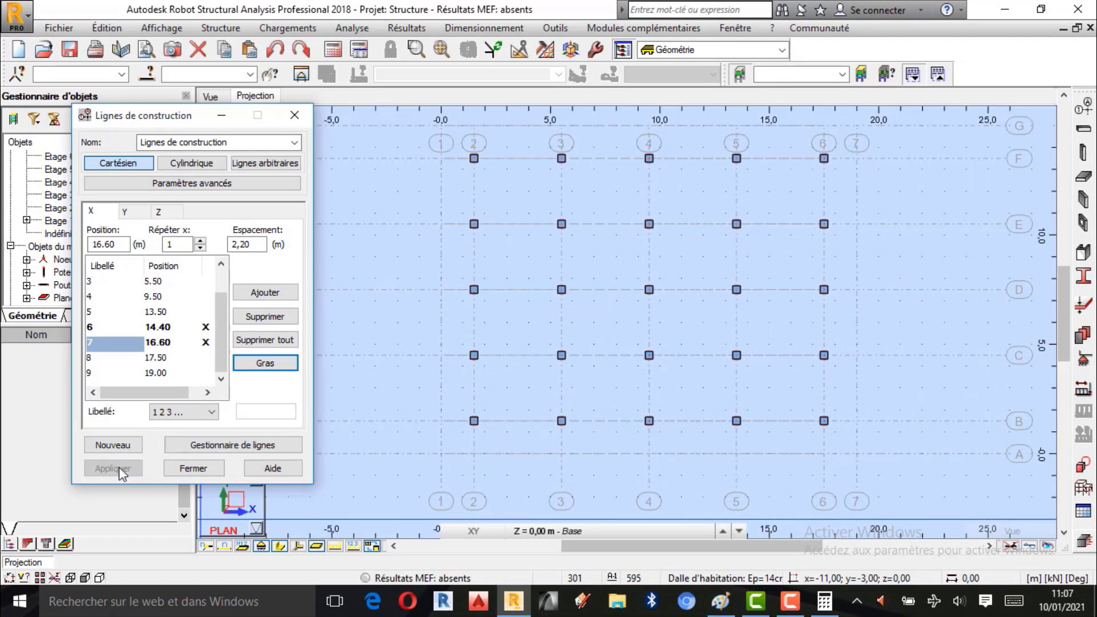
{"action": "scroll", "coordinate": [643, 380], "scroll_direction": "up", "scroll_amount": 5}
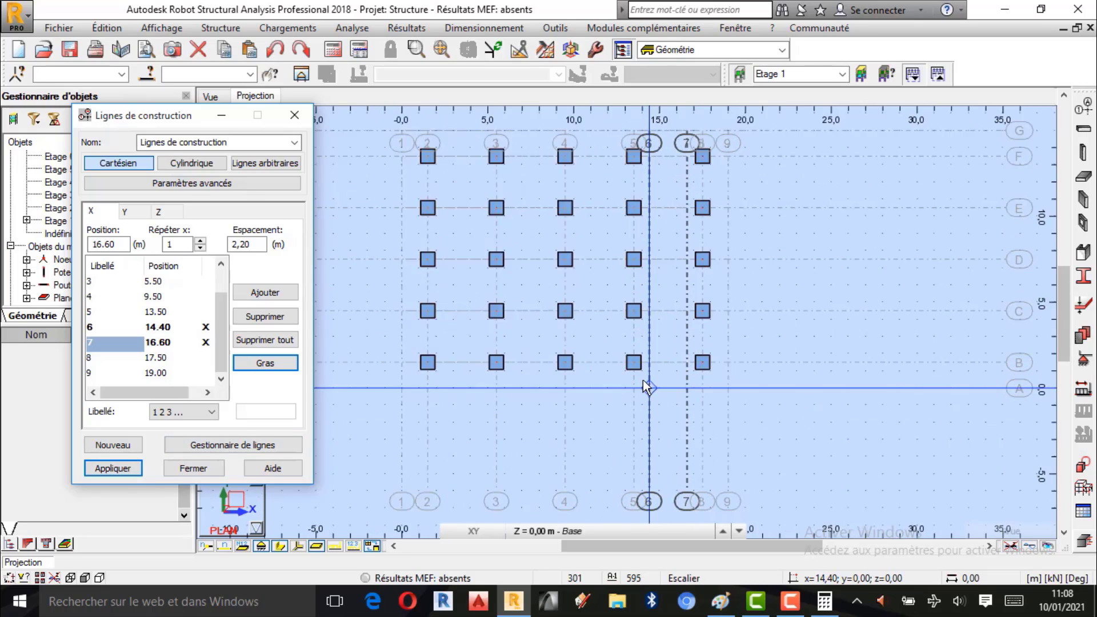
{"action": "scroll", "coordinate": [659, 377], "scroll_direction": "up", "scroll_amount": 3}
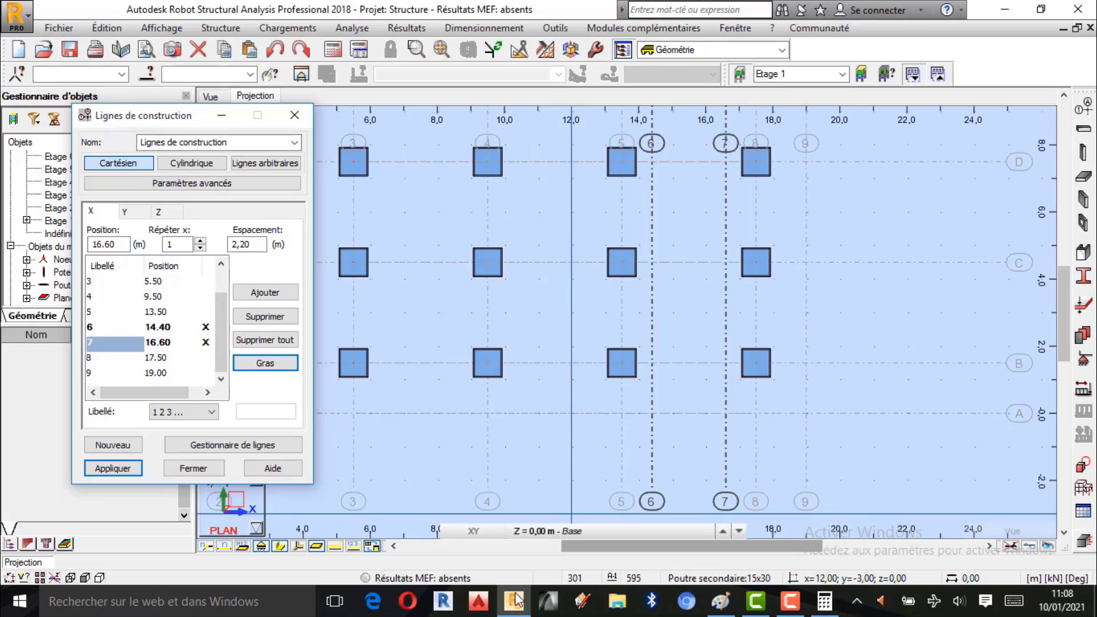
Step: Check the stairwell bay on the Paint plan, and select Y construction line B at 1.50 m in Robot
{"action": "left_click", "coordinate": [721, 601]}
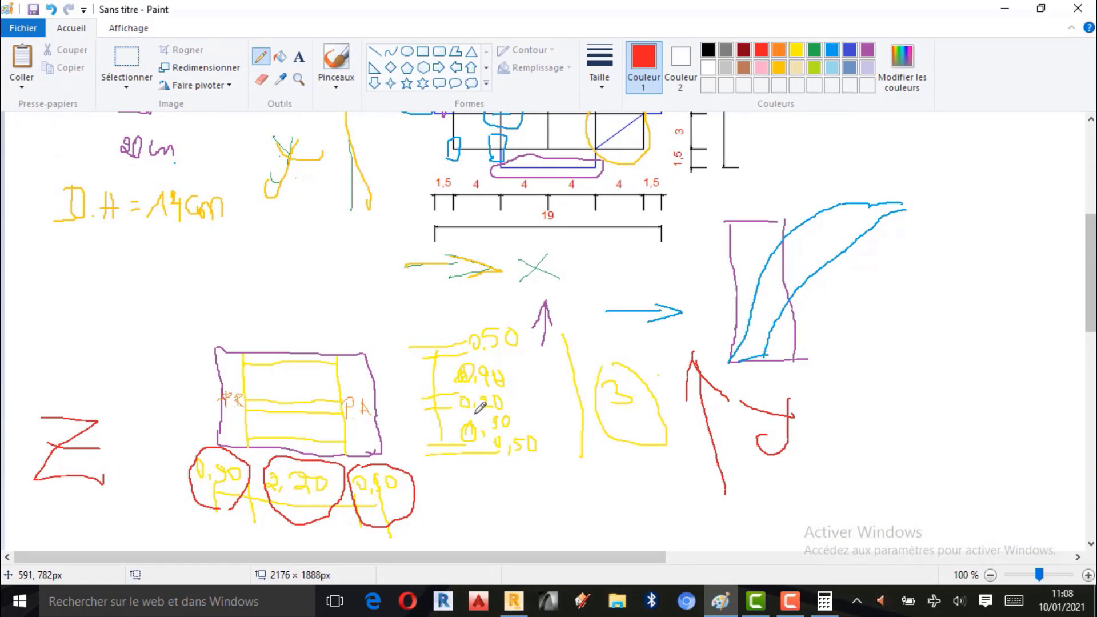
{"action": "left_click", "coordinate": [514, 602]}
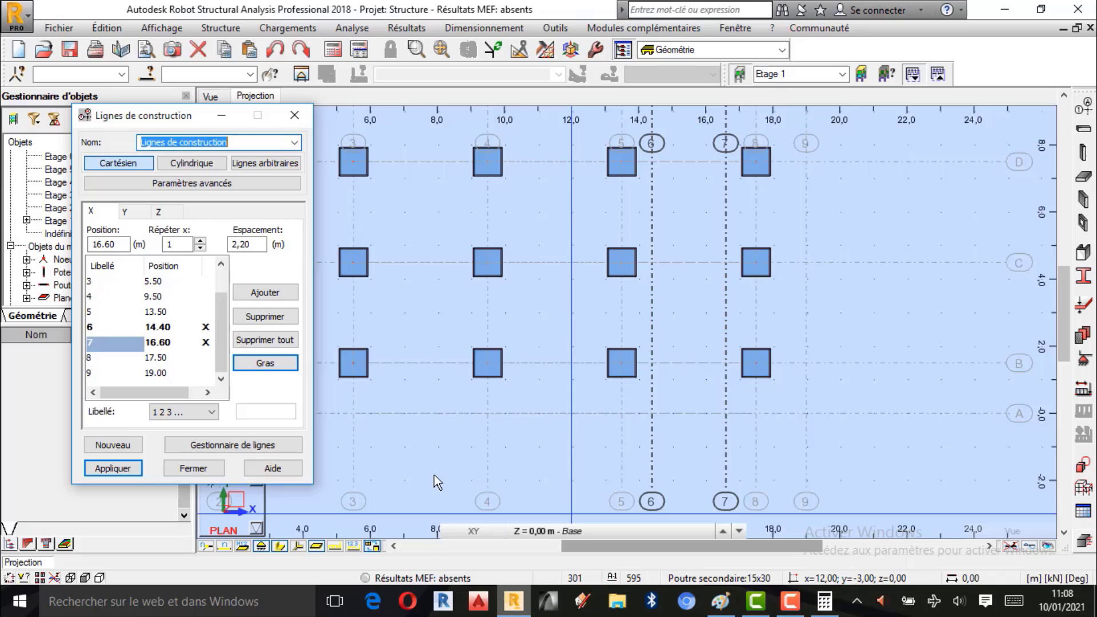
{"action": "left_click", "coordinate": [132, 211]}
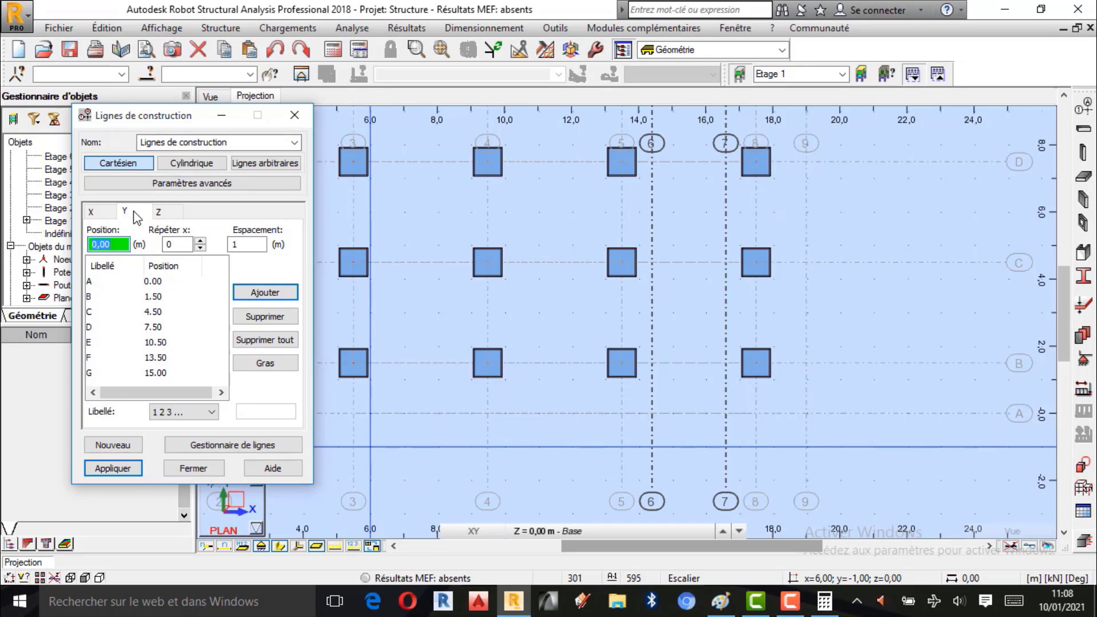
{"action": "left_click", "coordinate": [726, 608]}
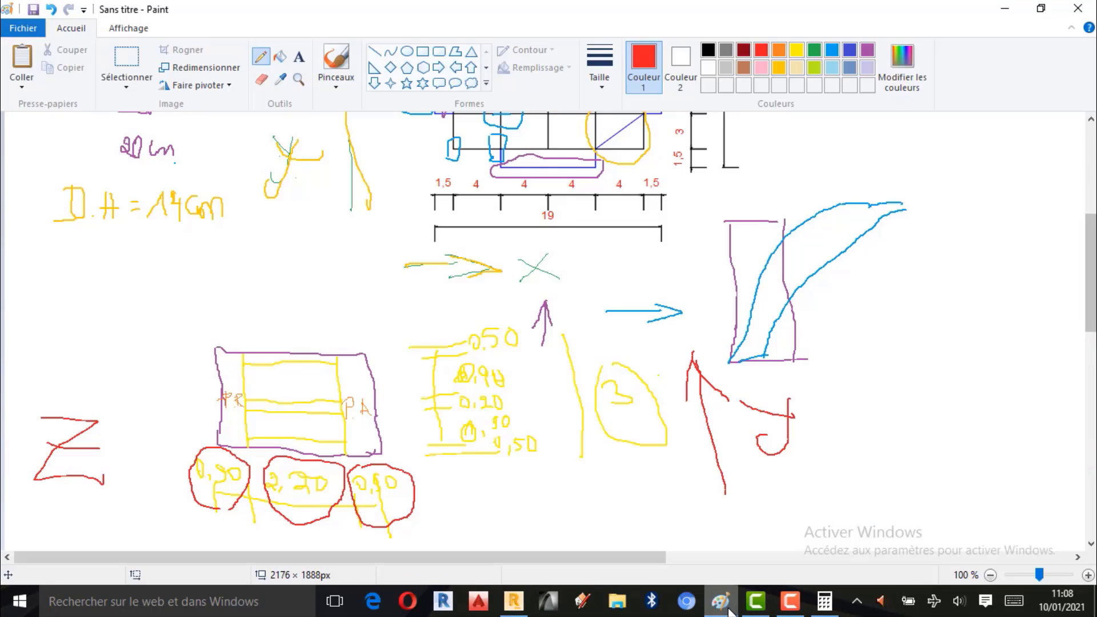
{"action": "scroll", "coordinate": [644, 349], "scroll_direction": "up", "scroll_amount": 3}
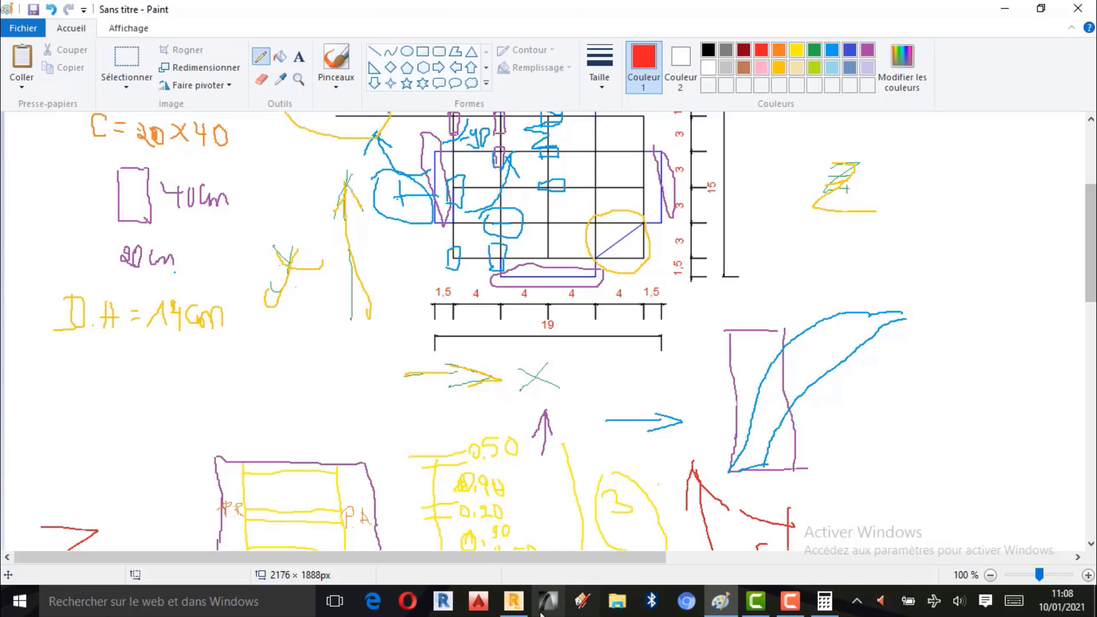
{"action": "left_click", "coordinate": [514, 601]}
{"action": "scroll", "coordinate": [669, 344], "scroll_direction": "down", "scroll_amount": 2}
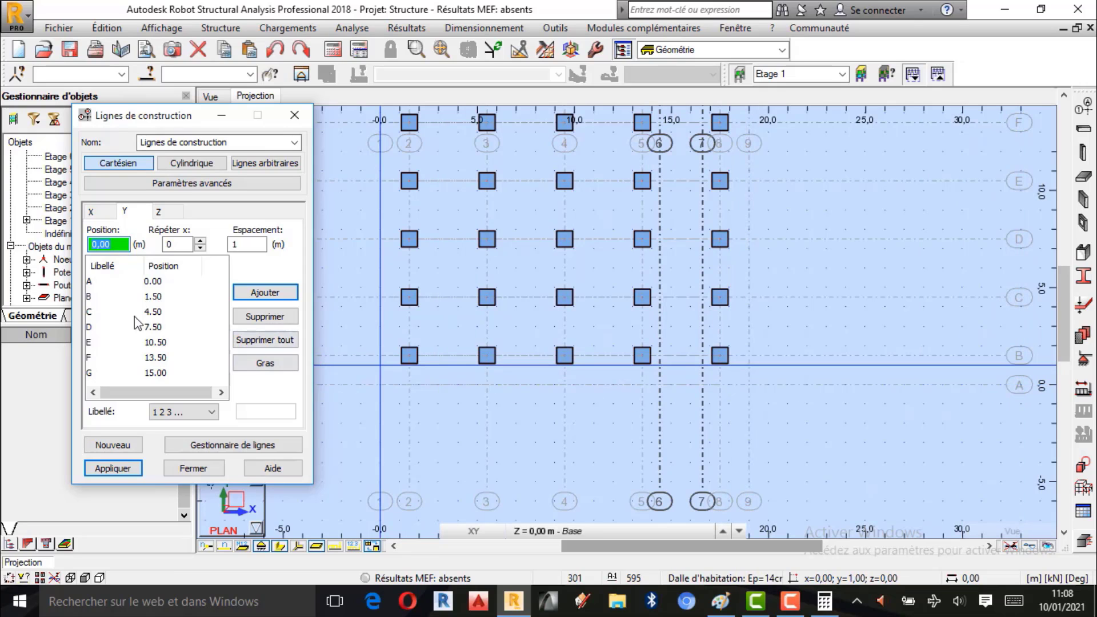
{"action": "left_click", "coordinate": [90, 297]}
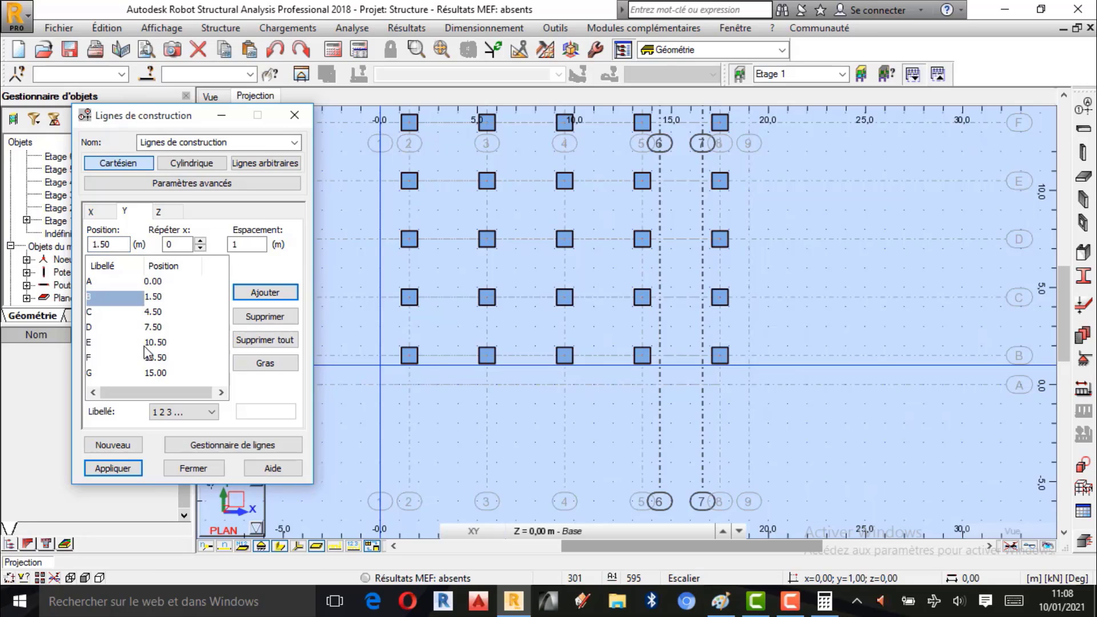
Step: Check the stairwell's first Y spacing in the Paint sketch, and add a bold Y construction line 0,5 m beyond line B in Robot
{"action": "left_click", "coordinate": [720, 603]}
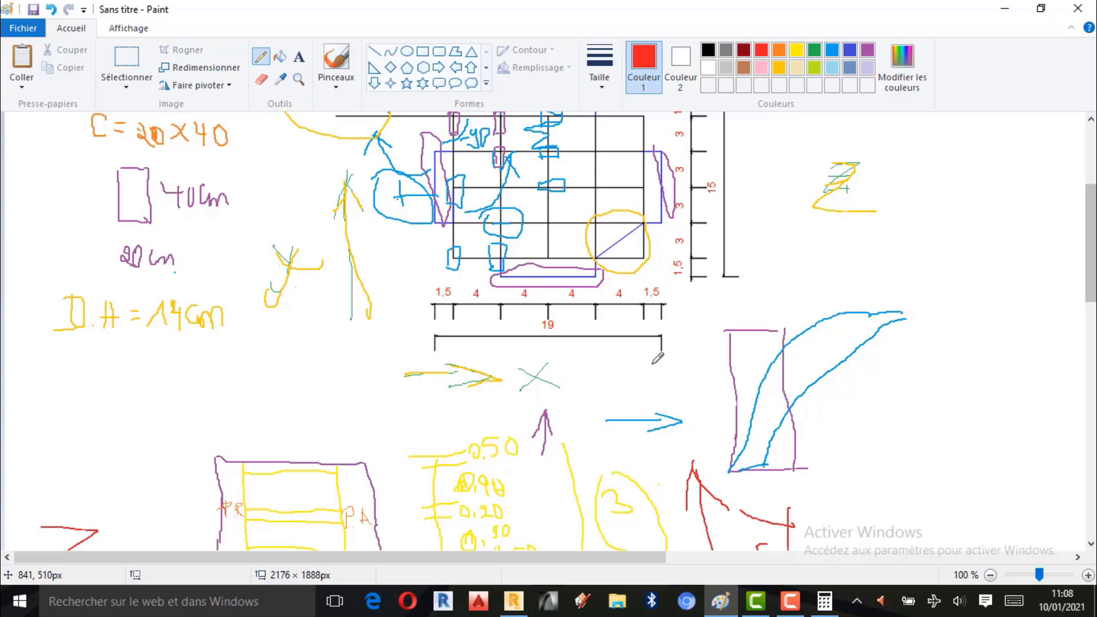
{"action": "scroll", "coordinate": [556, 411], "scroll_direction": "down", "scroll_amount": 3}
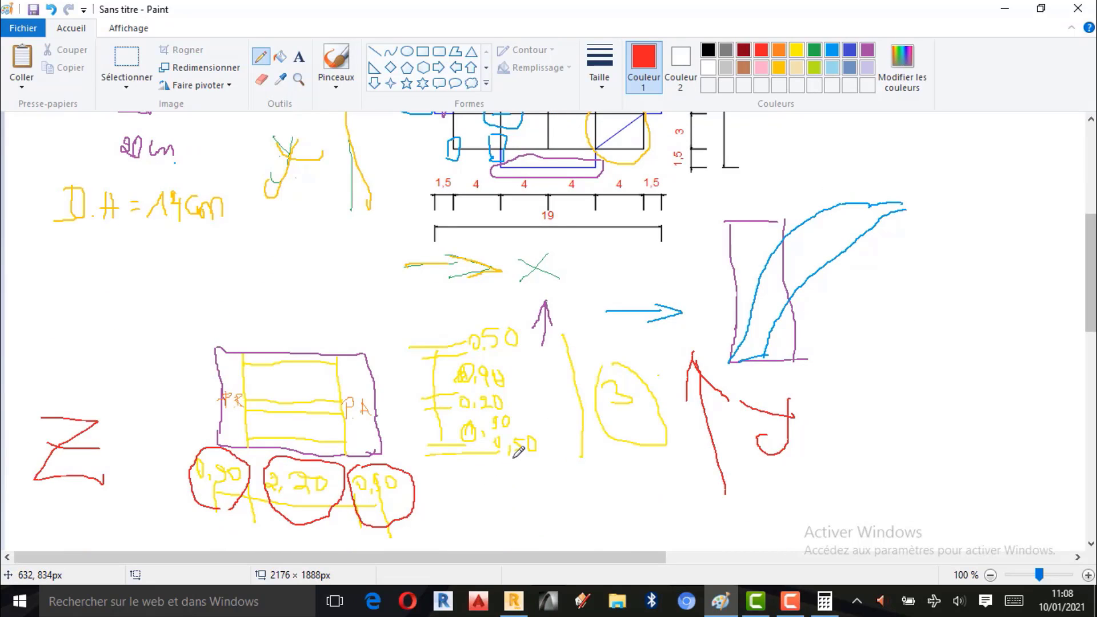
{"action": "left_click", "coordinate": [514, 601]}
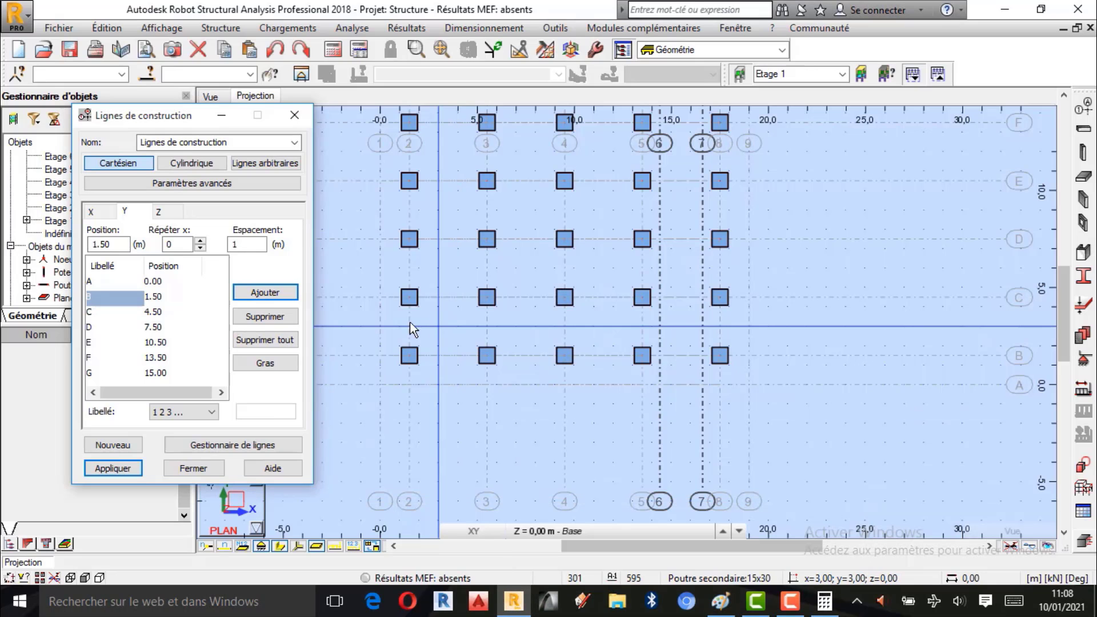
{"action": "left_click", "coordinate": [200, 240]}
{"action": "double_click", "coordinate": [247, 245]}
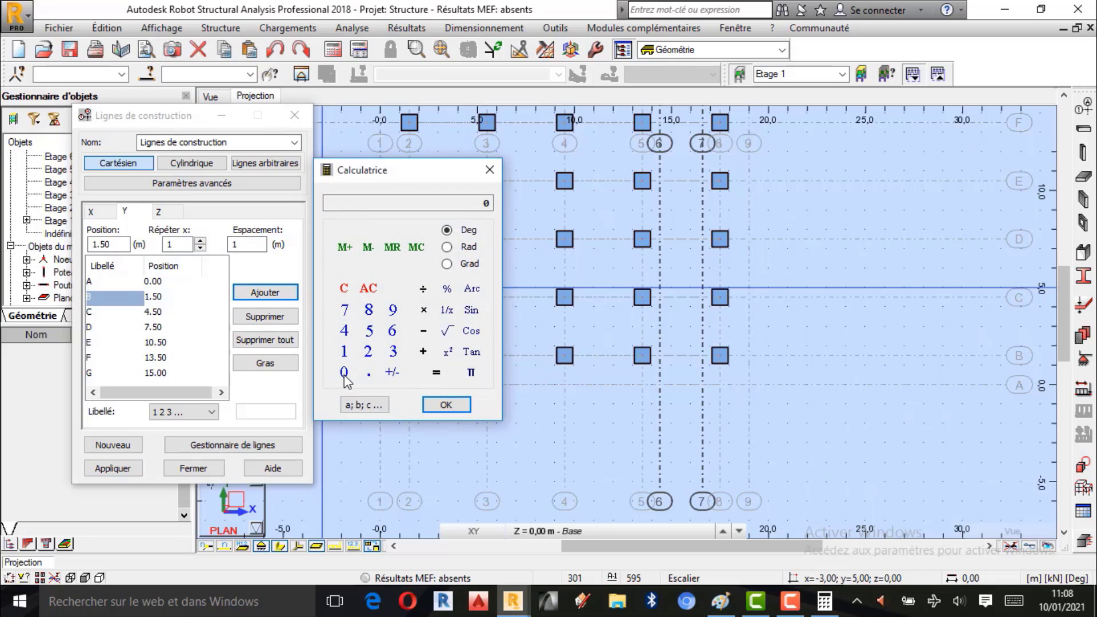
{"action": "left_click", "coordinate": [368, 330]}
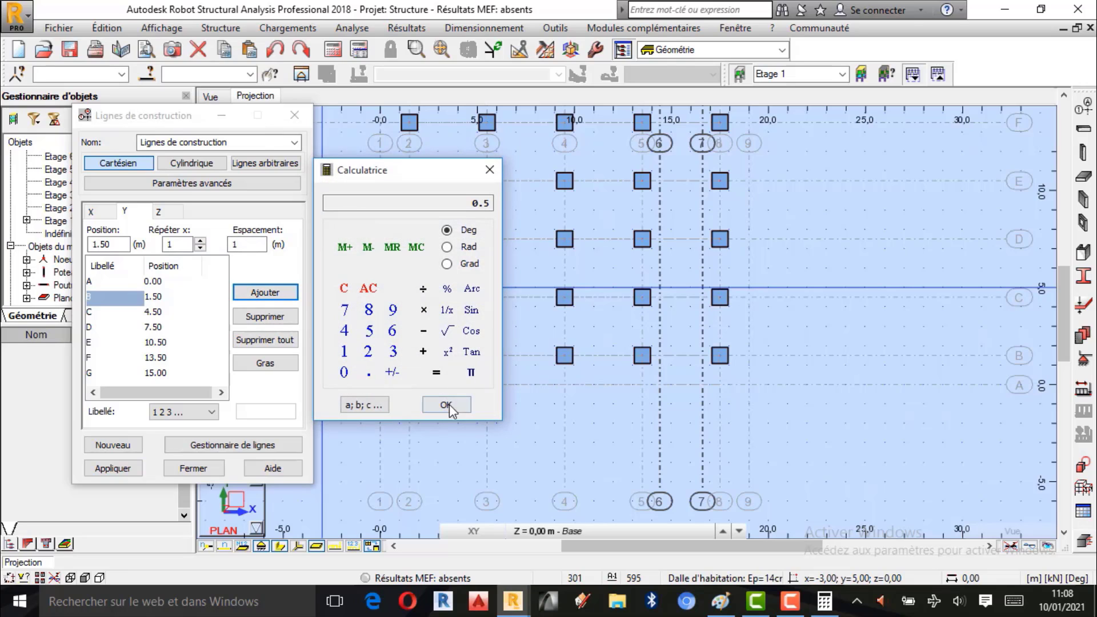
{"action": "left_click", "coordinate": [446, 405]}
{"action": "left_click", "coordinate": [501, 178]}
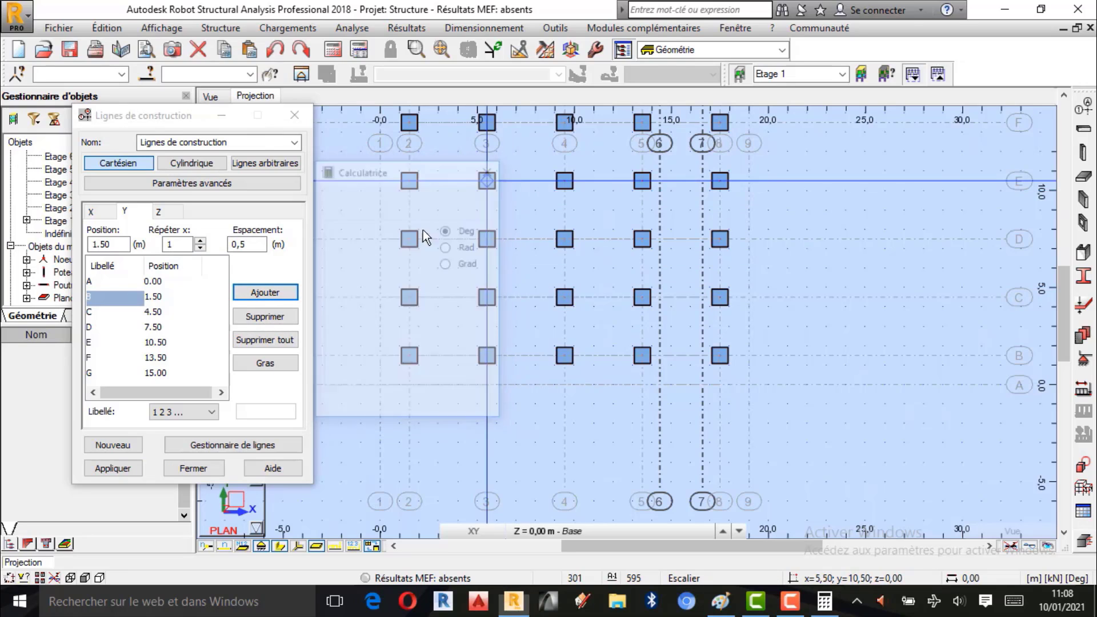
{"action": "left_click", "coordinate": [277, 294]}
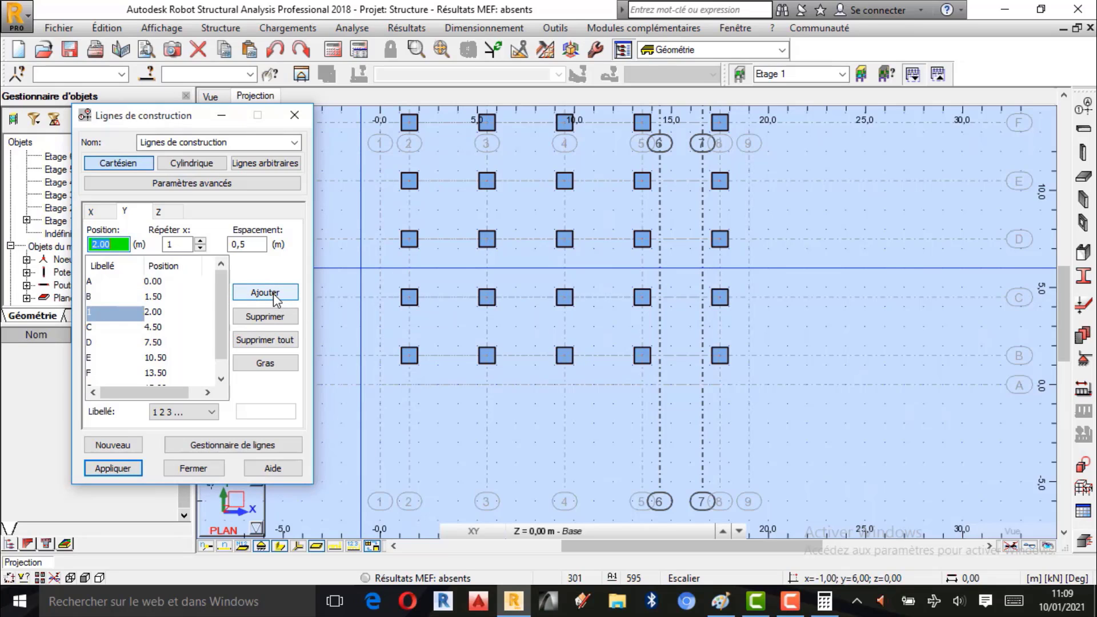
{"action": "left_click", "coordinate": [266, 366]}
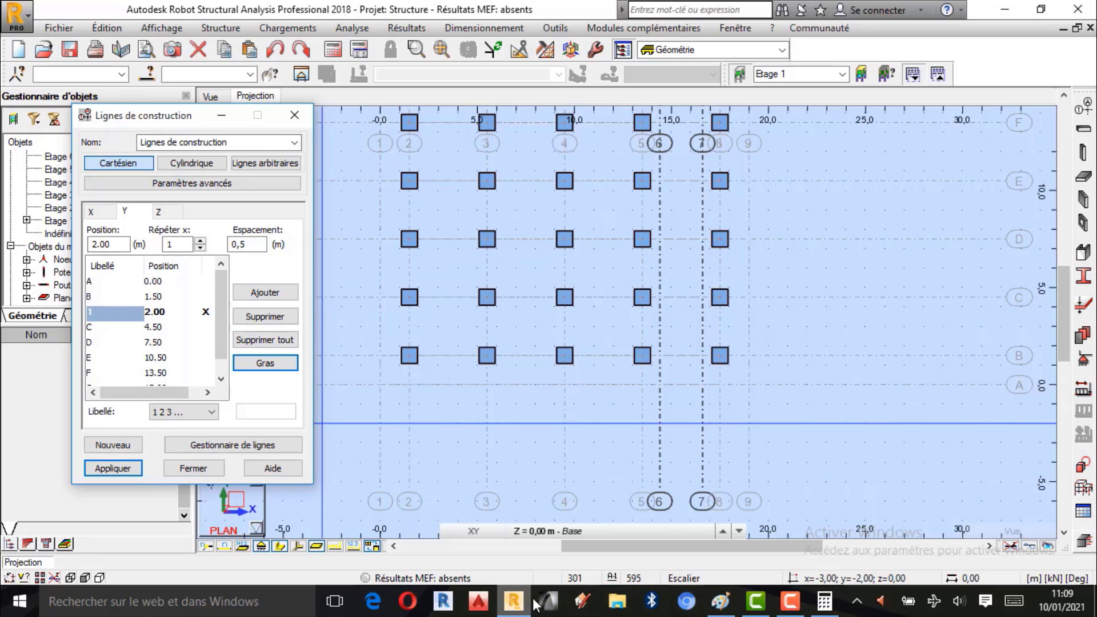
Step: Circle the lowest 0,50 and the 0,90 above it in red on the Paint sketch, and return to Robot Structural Analysis
{"action": "left_click", "coordinate": [720, 601]}
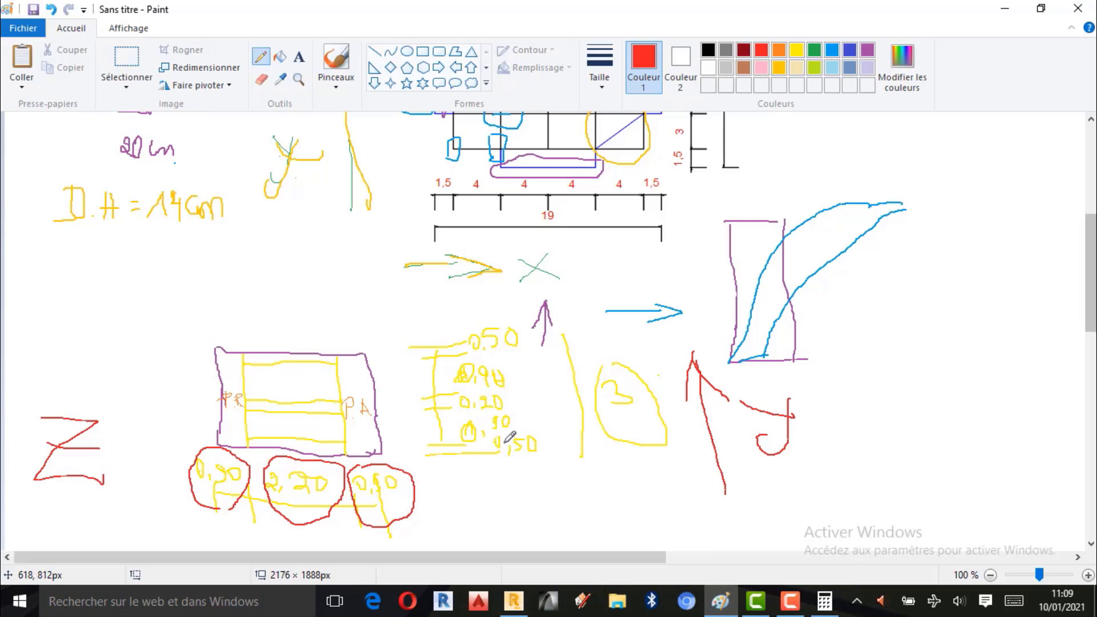
{"action": "mouse_move", "coordinate": [506, 438]}
{"action": "left_mouse_down"}
{"action": "mouse_move", "coordinate": [532, 478]}
{"action": "mouse_move", "coordinate": [510, 434]}
{"action": "mouse_move", "coordinate": [520, 430]}
{"action": "mouse_move", "coordinate": [460, 417]}
{"action": "mouse_move", "coordinate": [466, 428]}
{"action": "left_mouse_up"}
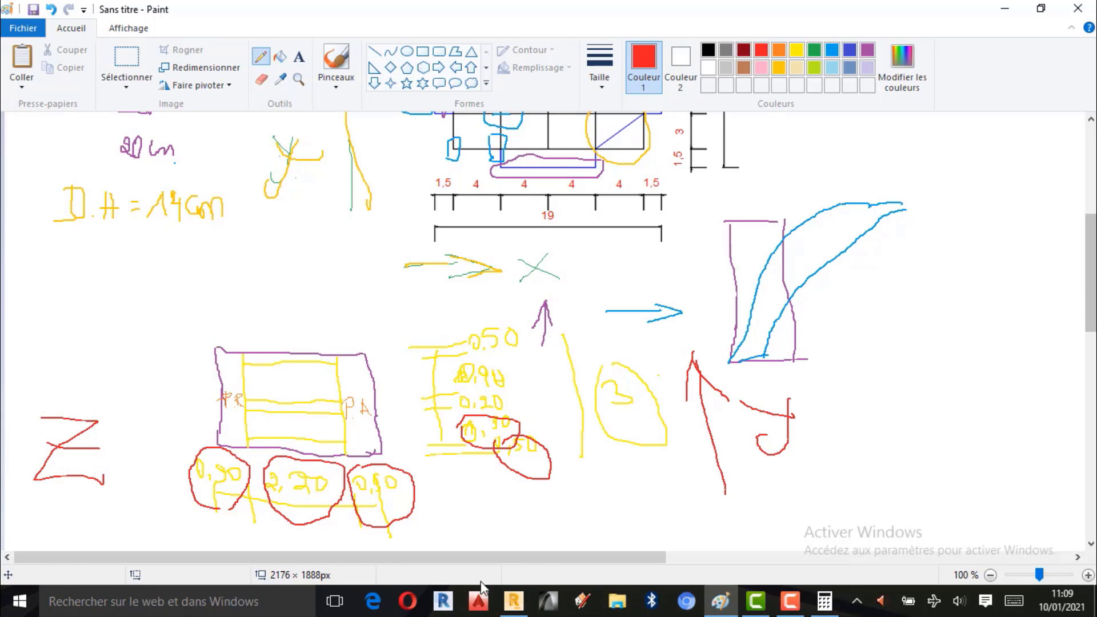
{"action": "left_click", "coordinate": [514, 600]}
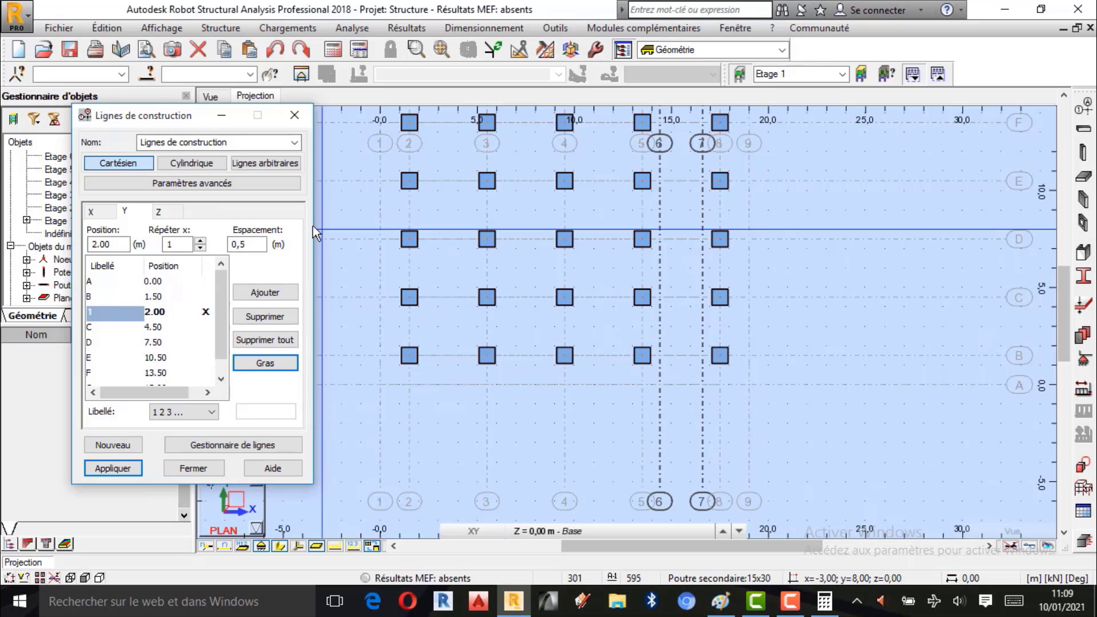
Step: Add a bold Y construction line 0,90 m beyond the 2.00 m line
{"action": "double_click", "coordinate": [252, 246]}
{"action": "left_click", "coordinate": [369, 375]}
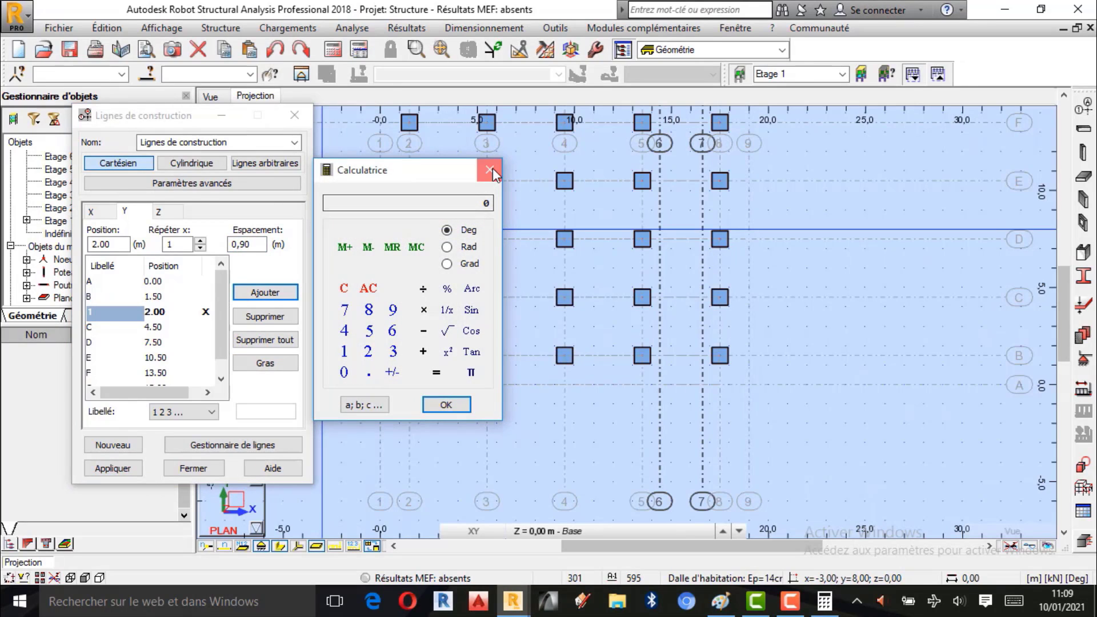
{"action": "left_click", "coordinate": [449, 404]}
{"action": "left_click", "coordinate": [282, 301]}
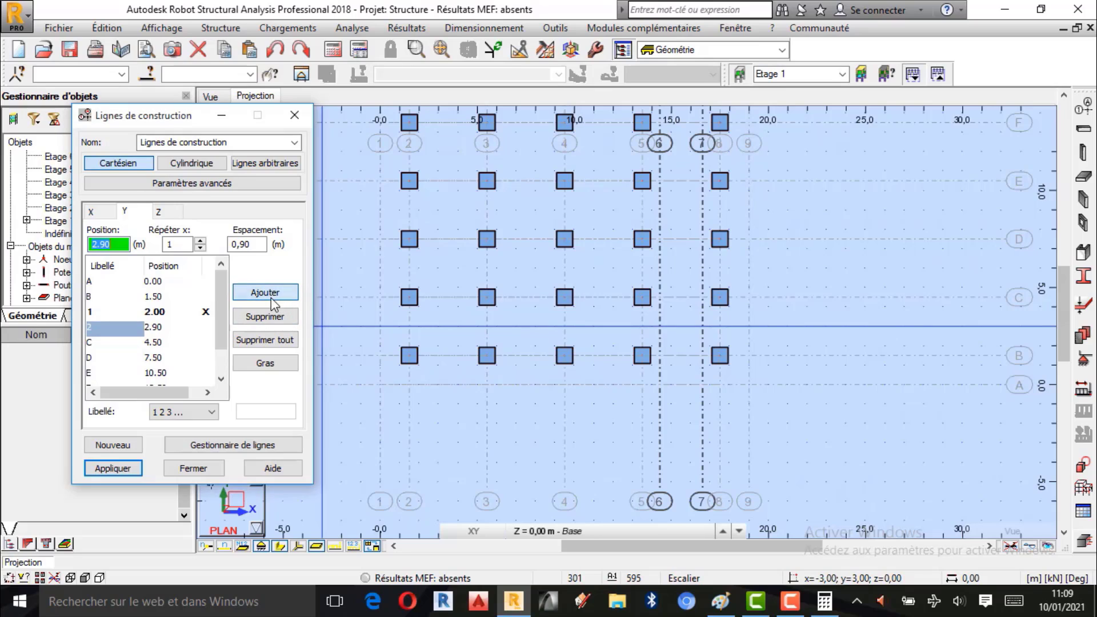
{"action": "left_click", "coordinate": [277, 365]}
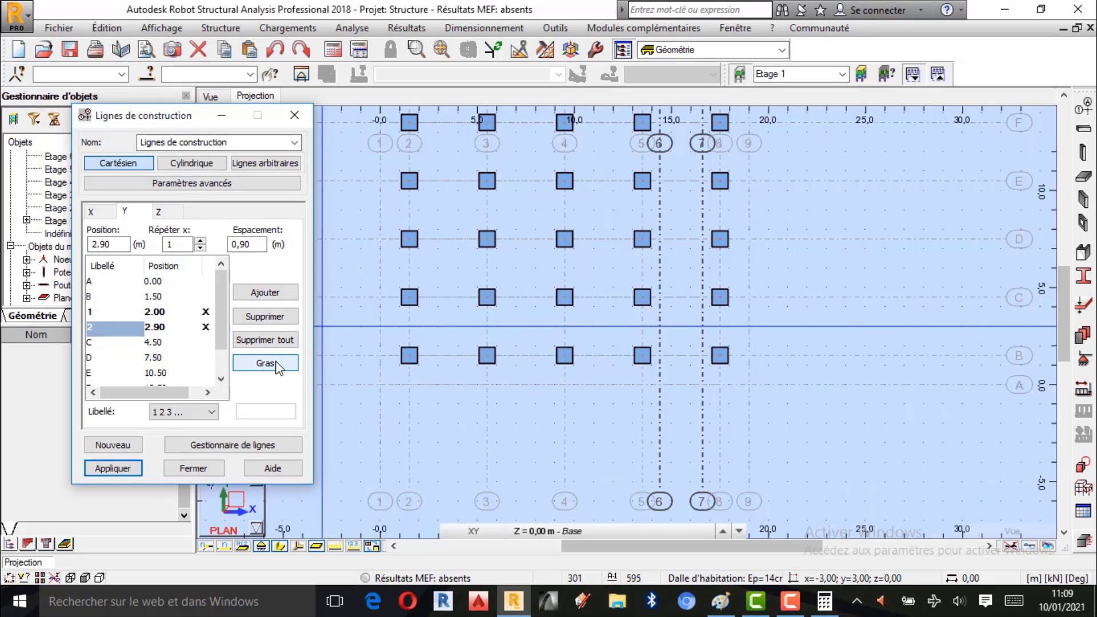
Step: Circle the 0,20 spacing beside the stairwell sketch in red in Paint, and return to Robot Structural Analysis
{"action": "left_click", "coordinate": [726, 607]}
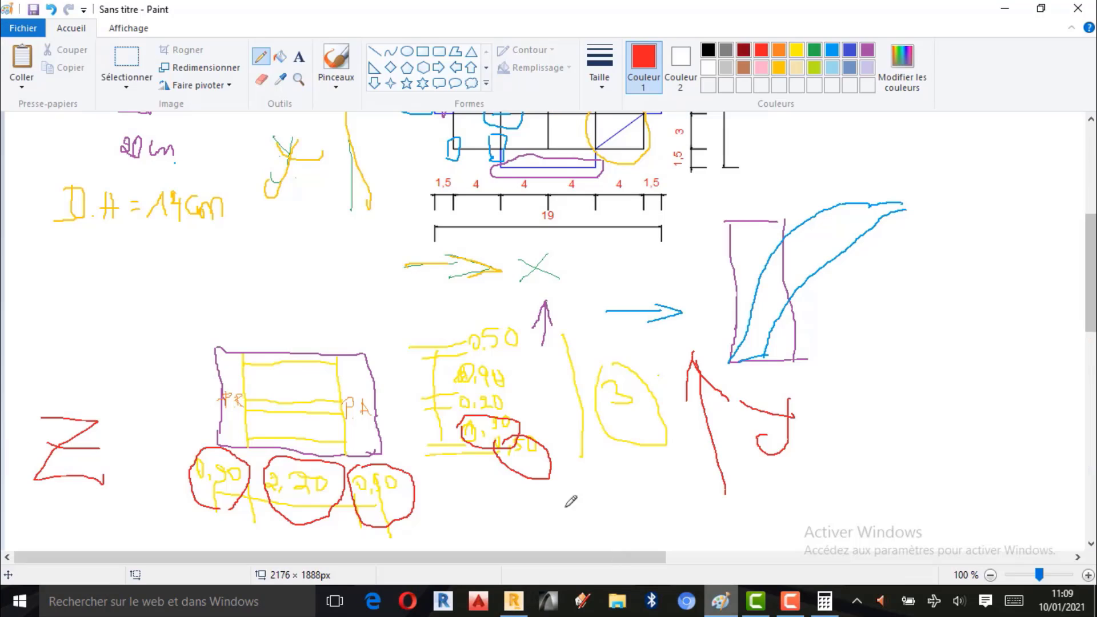
{"action": "left_click_drag", "start_coordinate": [471, 391], "coordinate": [505, 411]}
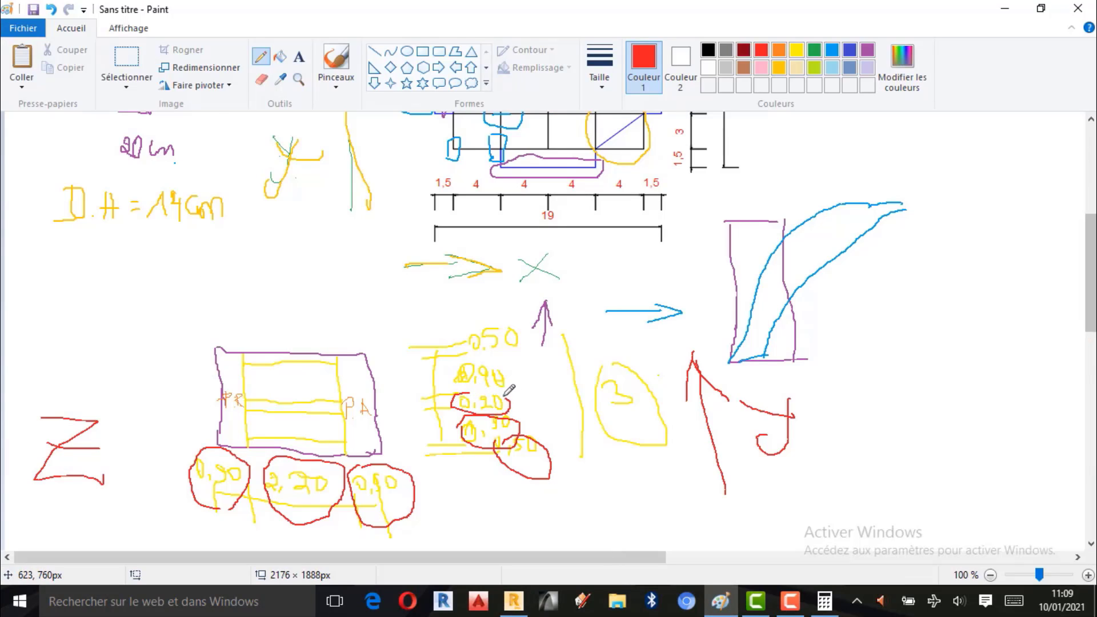
{"action": "left_click", "coordinate": [513, 601]}
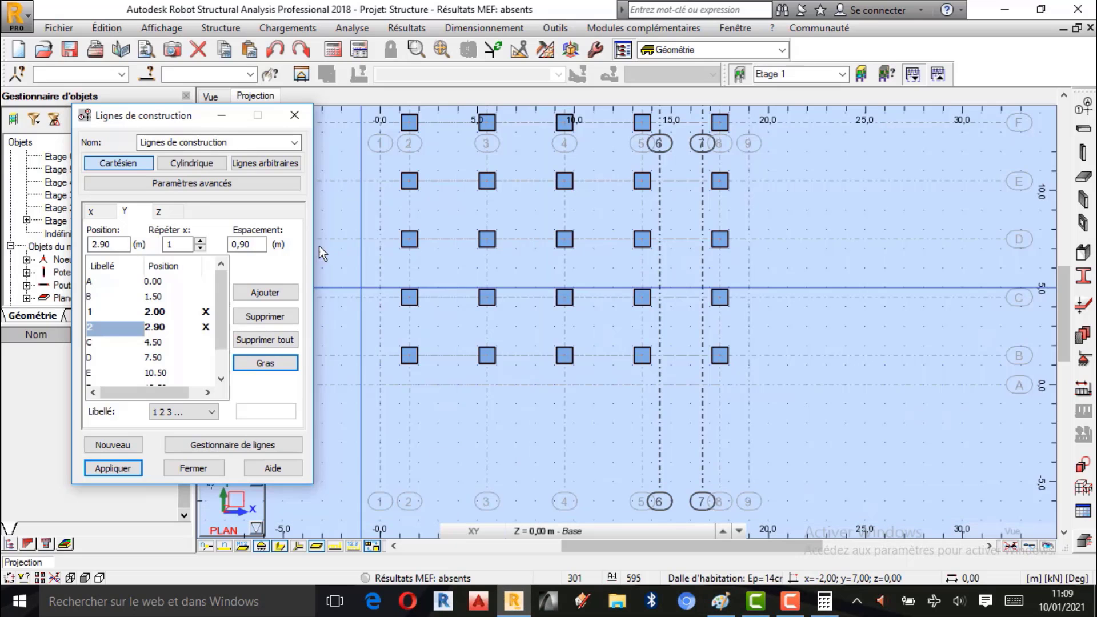
Step: Add a bold Y construction line 0,20 m beyond the 2.90 m line
{"action": "double_click", "coordinate": [252, 246]}
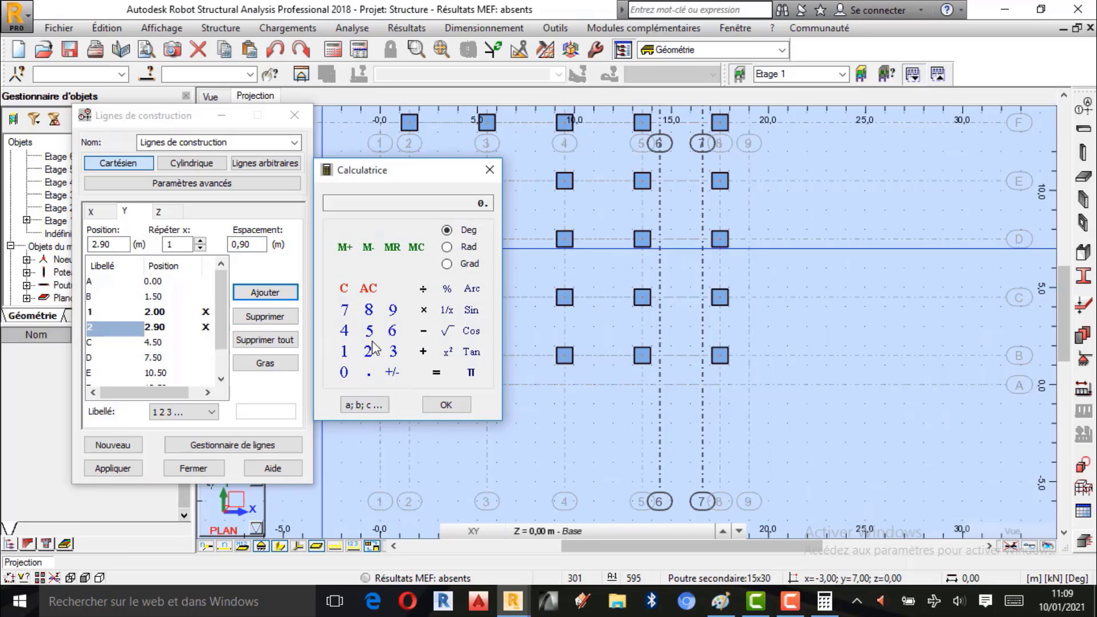
{"action": "left_click", "coordinate": [345, 375]}
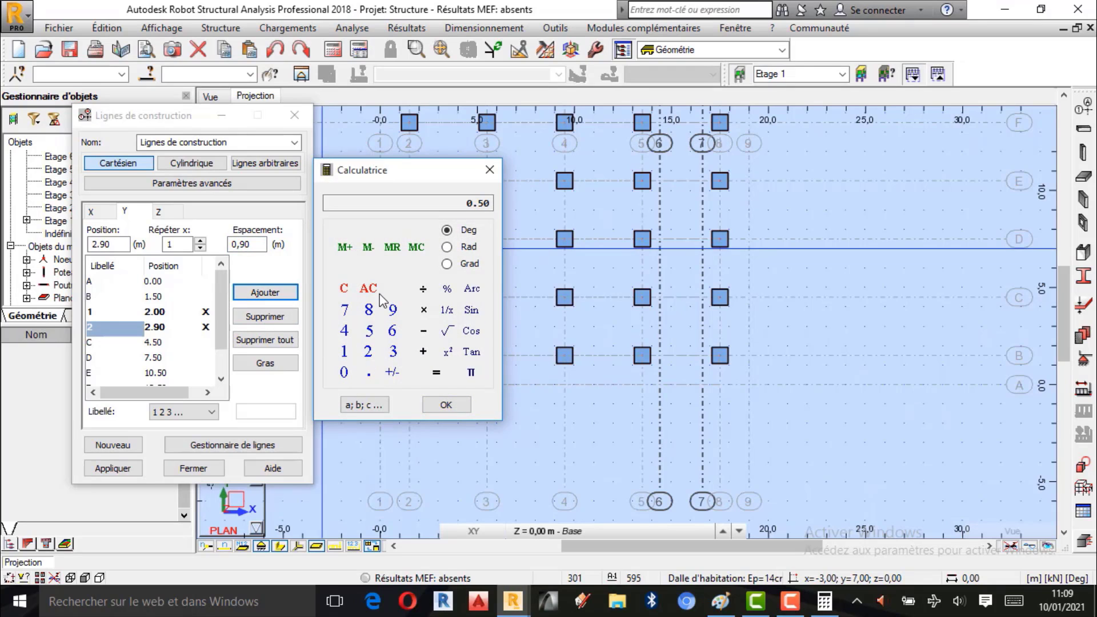
{"action": "left_click", "coordinate": [369, 356]}
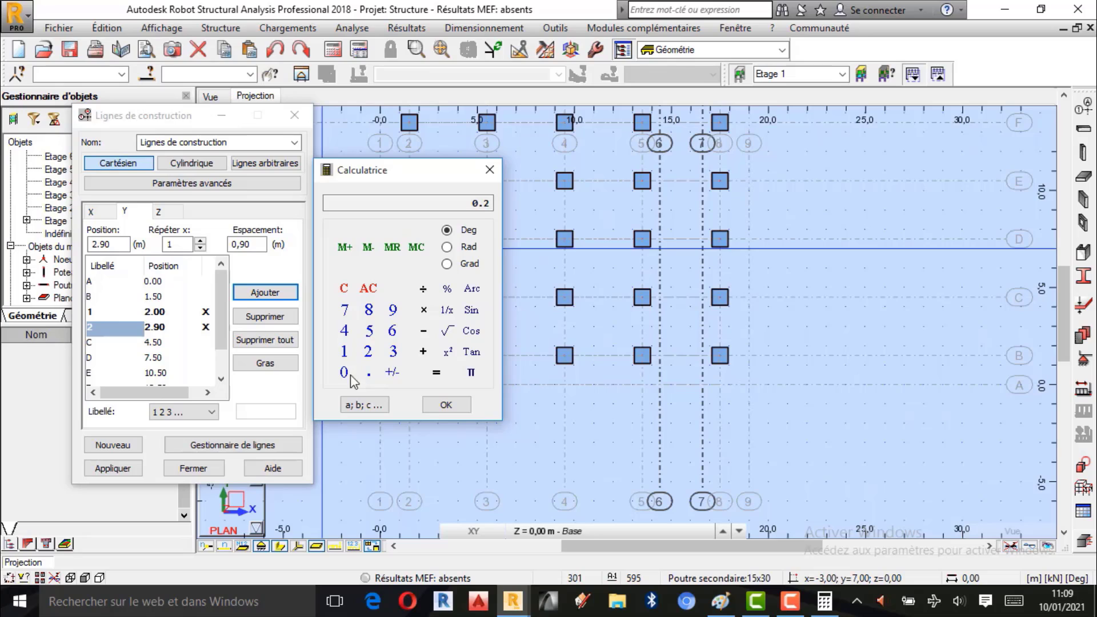
{"action": "left_click", "coordinate": [446, 404]}
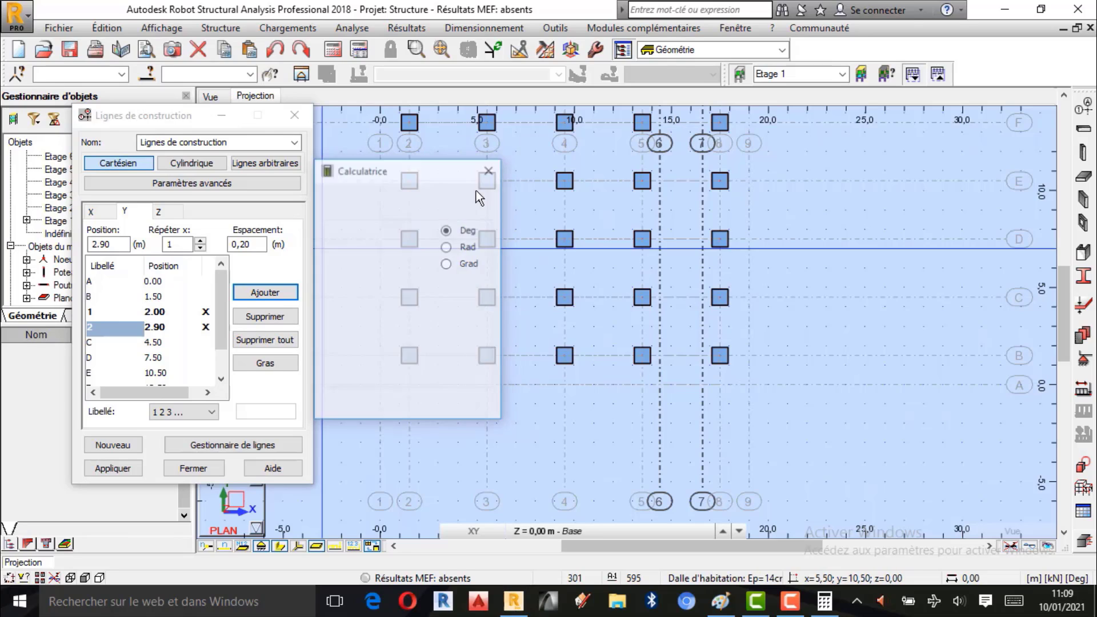
{"action": "left_click", "coordinate": [265, 292]}
{"action": "left_click", "coordinate": [269, 363]}
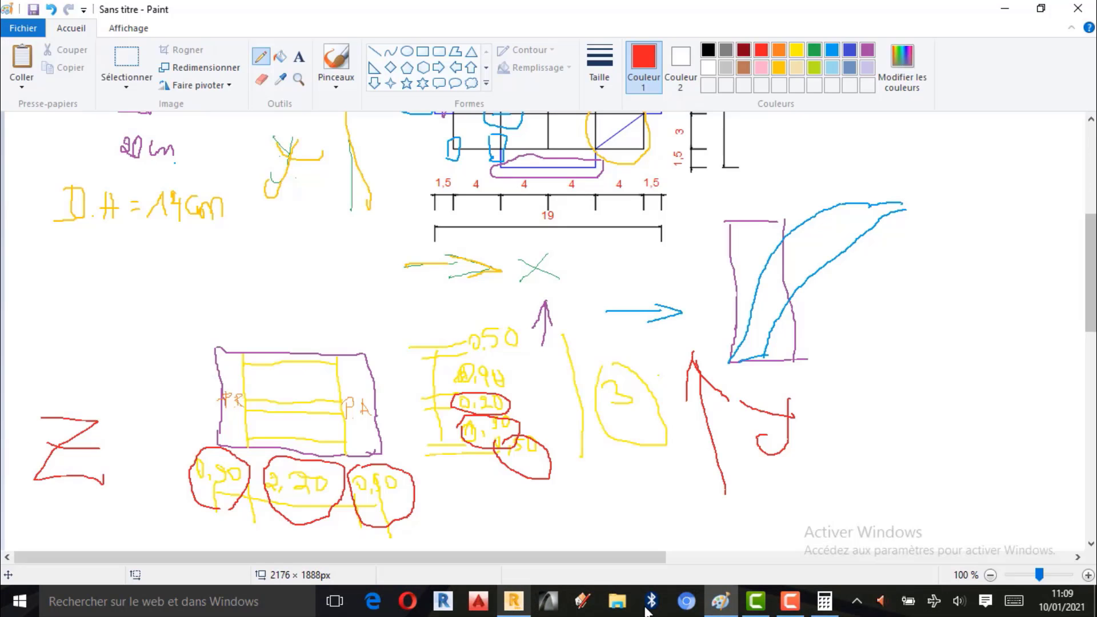
Step: Circle the upper 0,90 spacing beside the stairwell sketch in red in Paint, and return to Robot Structural Analysis
{"action": "left_click", "coordinate": [513, 602]}
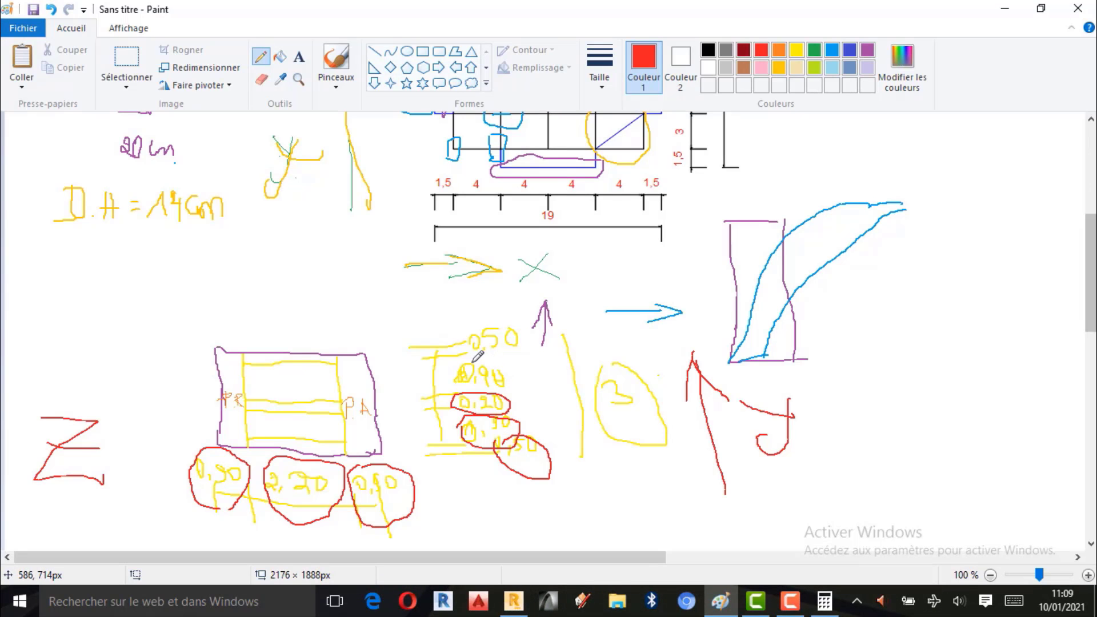
{"action": "mouse_move", "coordinate": [459, 377]}
{"action": "left_mouse_down"}
{"action": "mouse_move", "coordinate": [524, 371]}
{"action": "mouse_move", "coordinate": [467, 358]}
{"action": "left_mouse_up"}
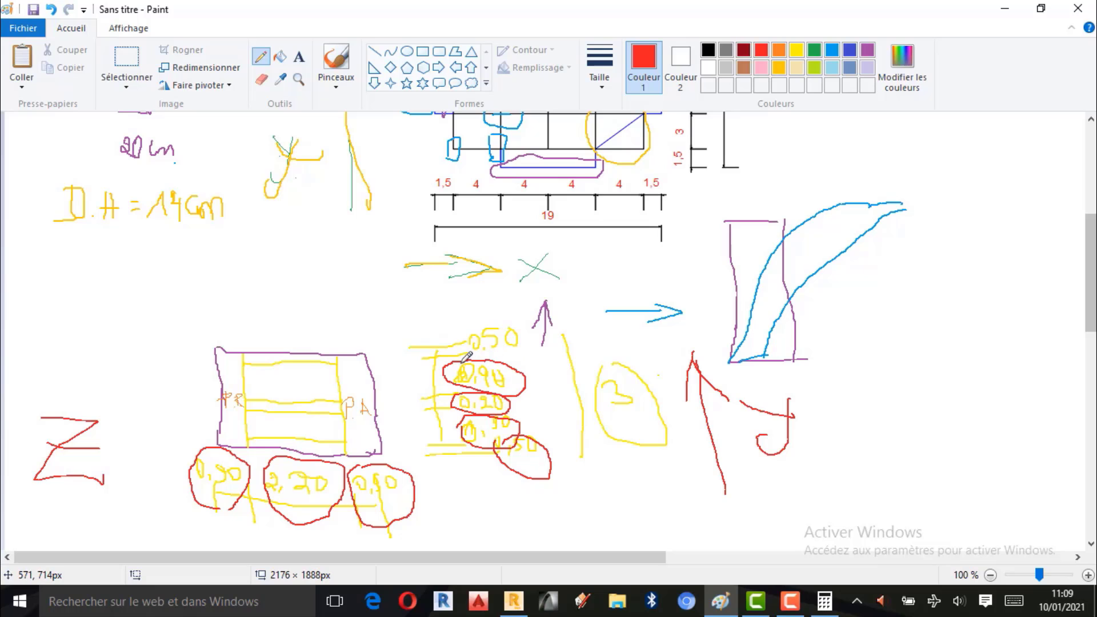
{"action": "left_click", "coordinate": [513, 602]}
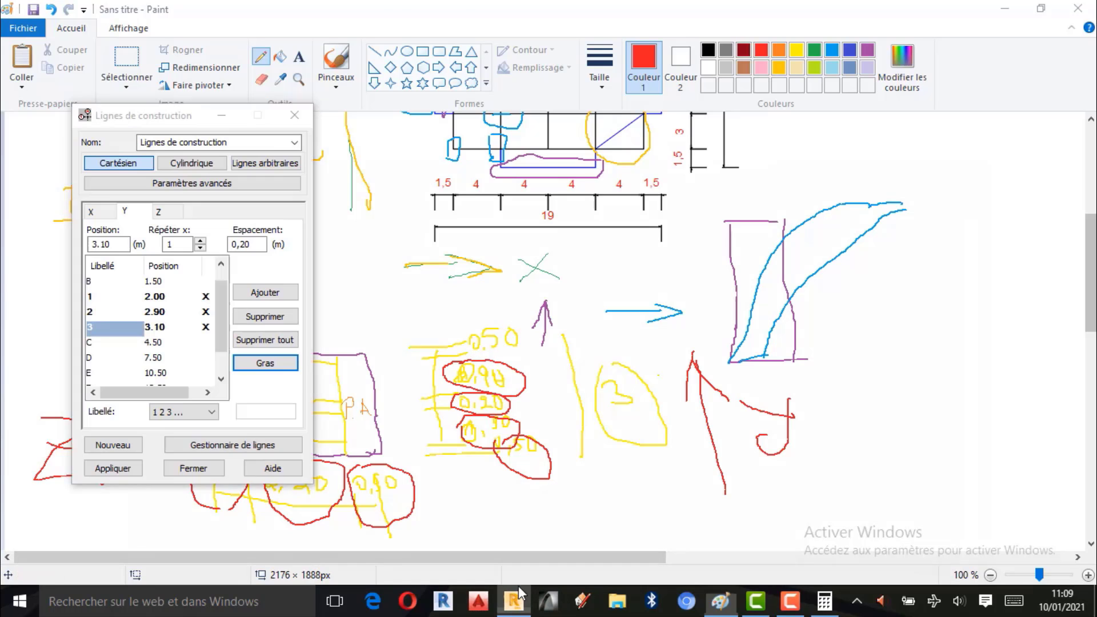
Step: Add a bold Y construction line 0,90 m beyond the 3.10 m line, and close the calculator
{"action": "double_click", "coordinate": [247, 244]}
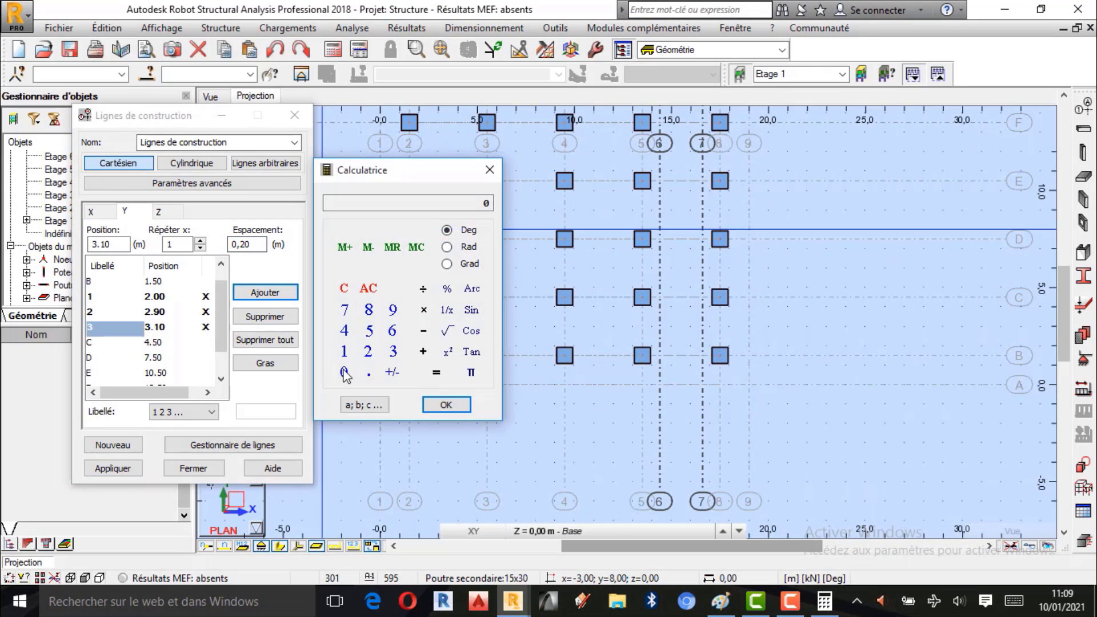
{"action": "left_click", "coordinate": [367, 375]}
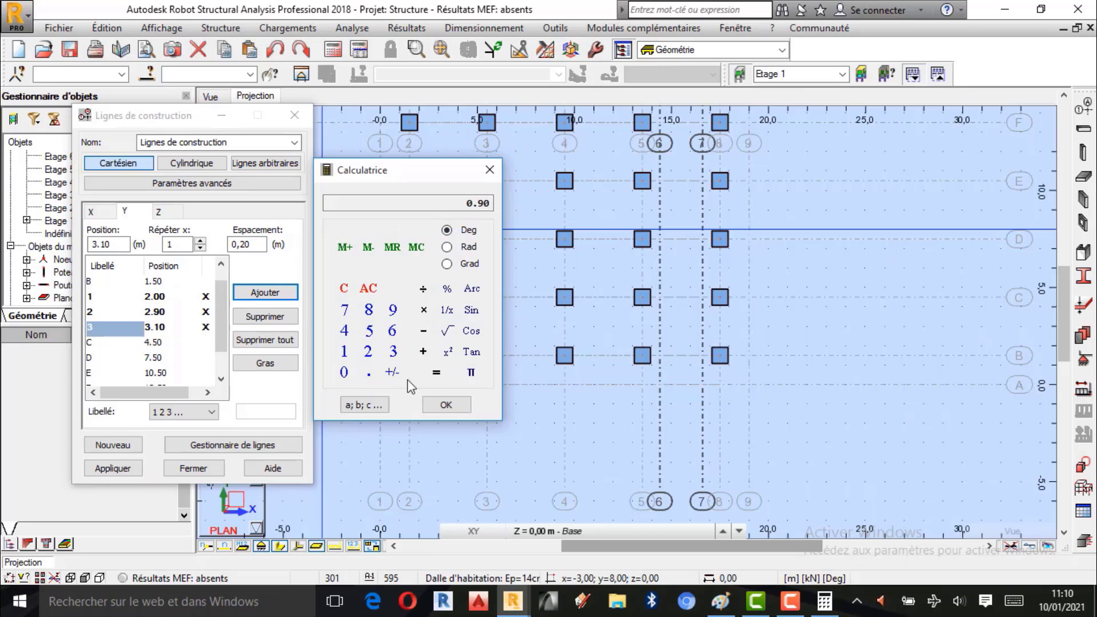
{"action": "left_click", "coordinate": [446, 405]}
{"action": "left_click", "coordinate": [265, 292]}
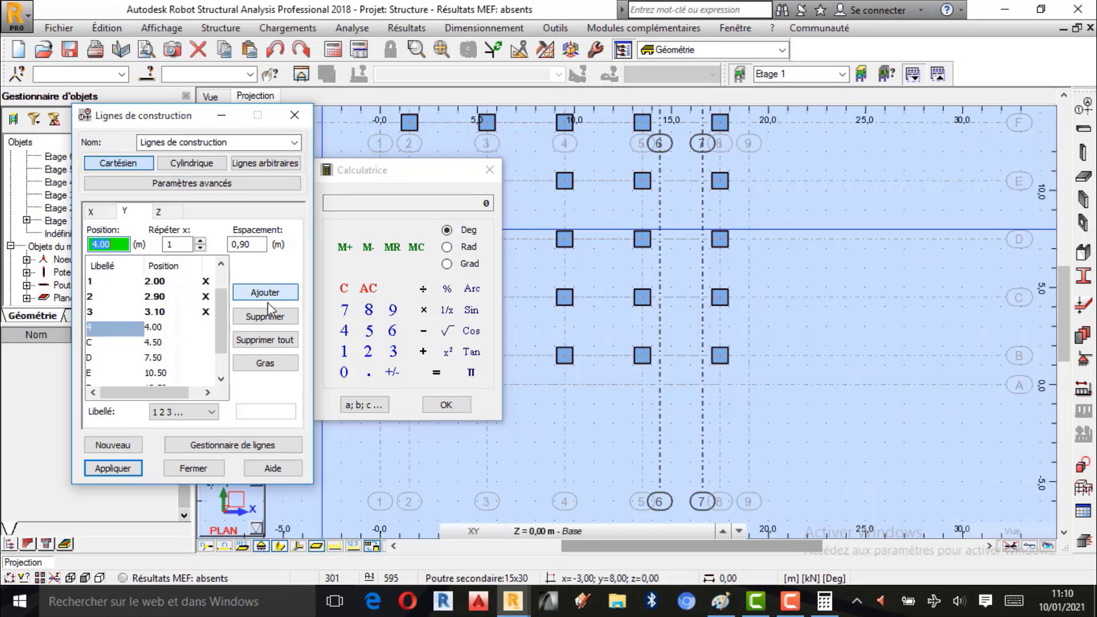
{"action": "left_click", "coordinate": [277, 367]}
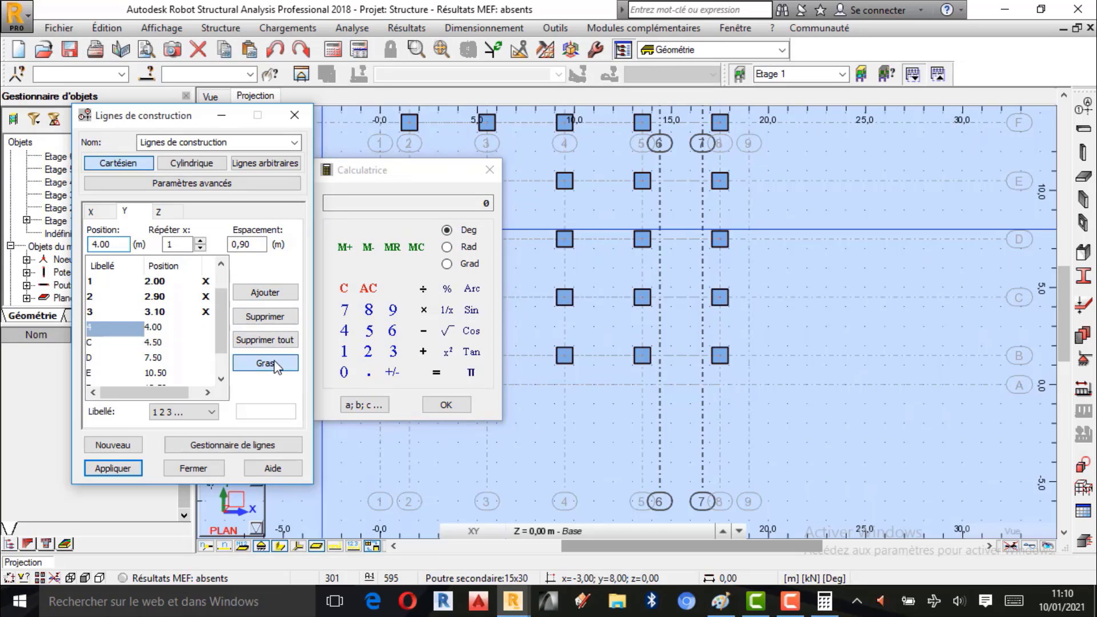
{"action": "left_click", "coordinate": [490, 170]}
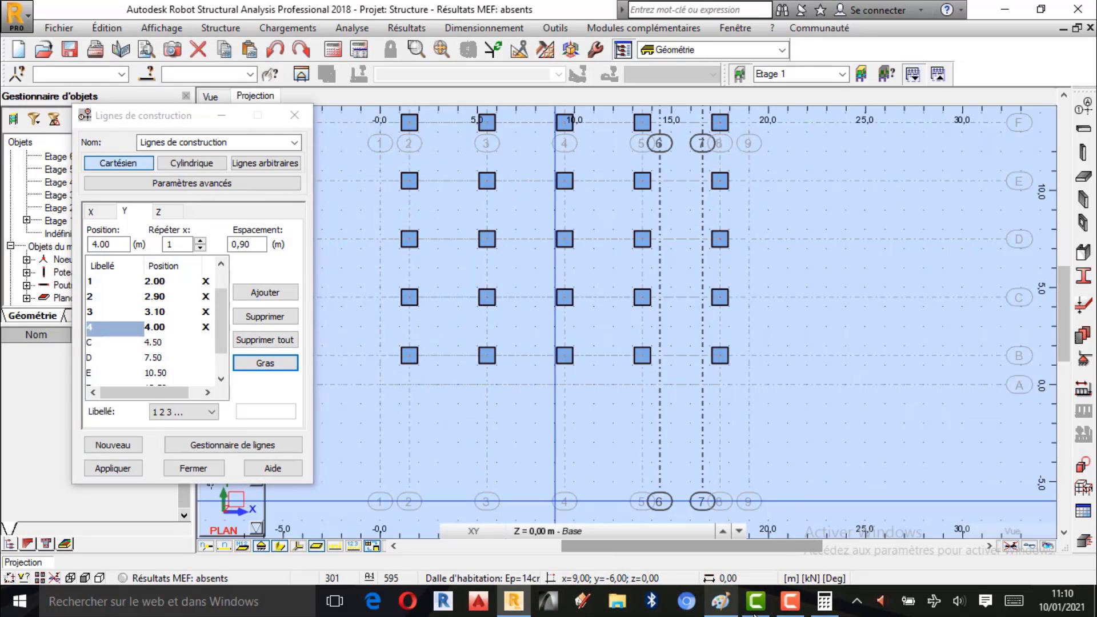
Step: Check the stairwell bay on the Paint plan, circle the uppermost 0,50 spacing in red, and return to Robot Structural Analysis
{"action": "left_click", "coordinate": [720, 606]}
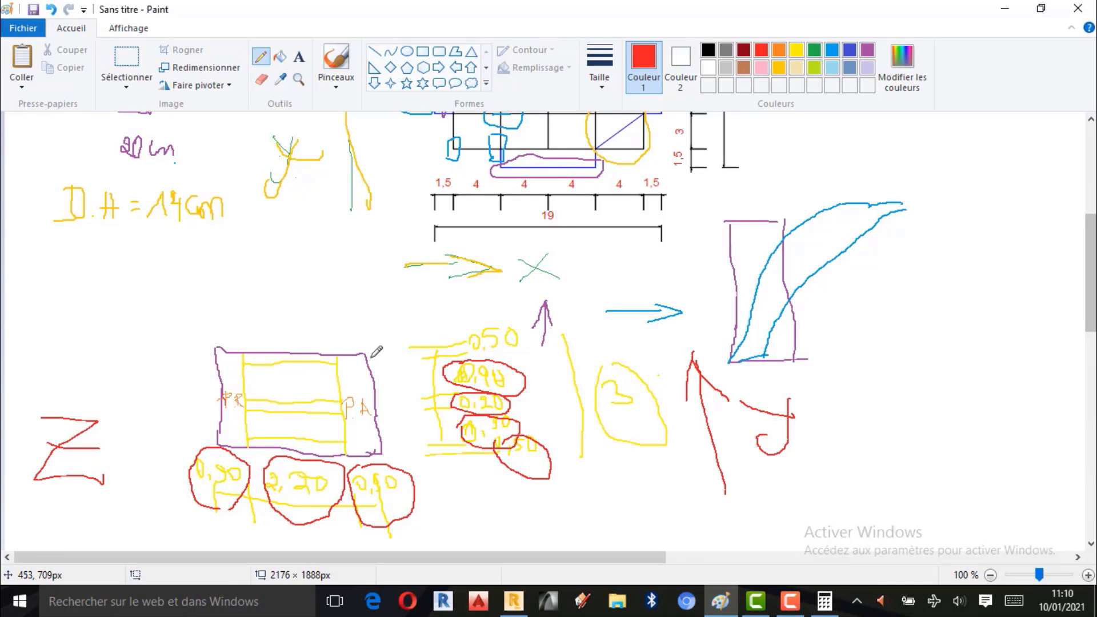
{"action": "scroll", "coordinate": [384, 351], "scroll_direction": "up", "scroll_amount": 3}
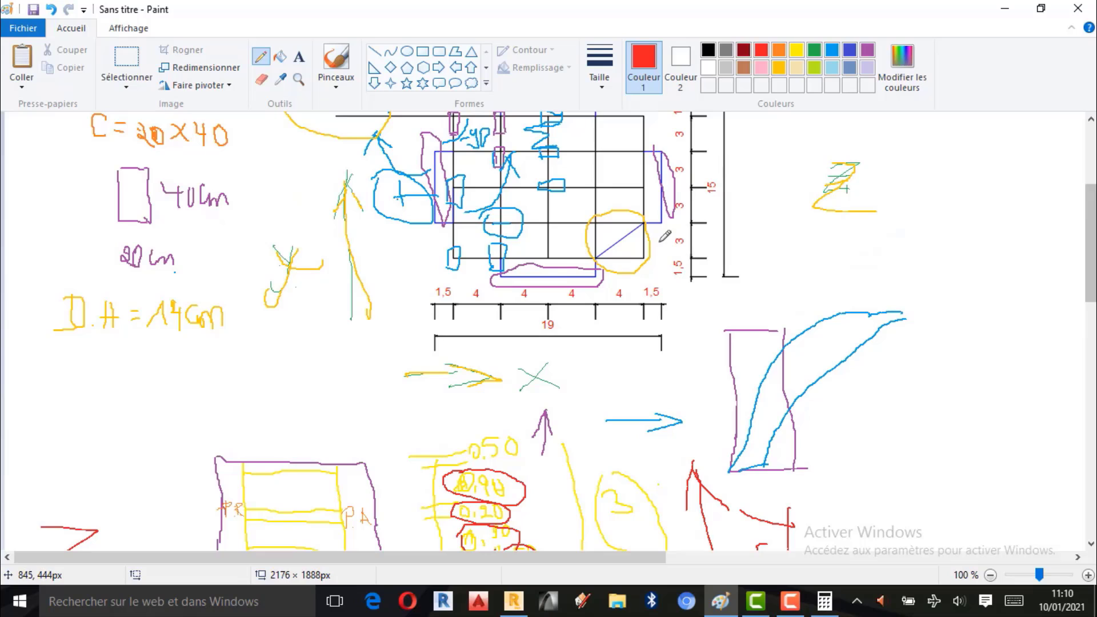
{"action": "scroll", "coordinate": [498, 400], "scroll_direction": "down", "scroll_amount": 3}
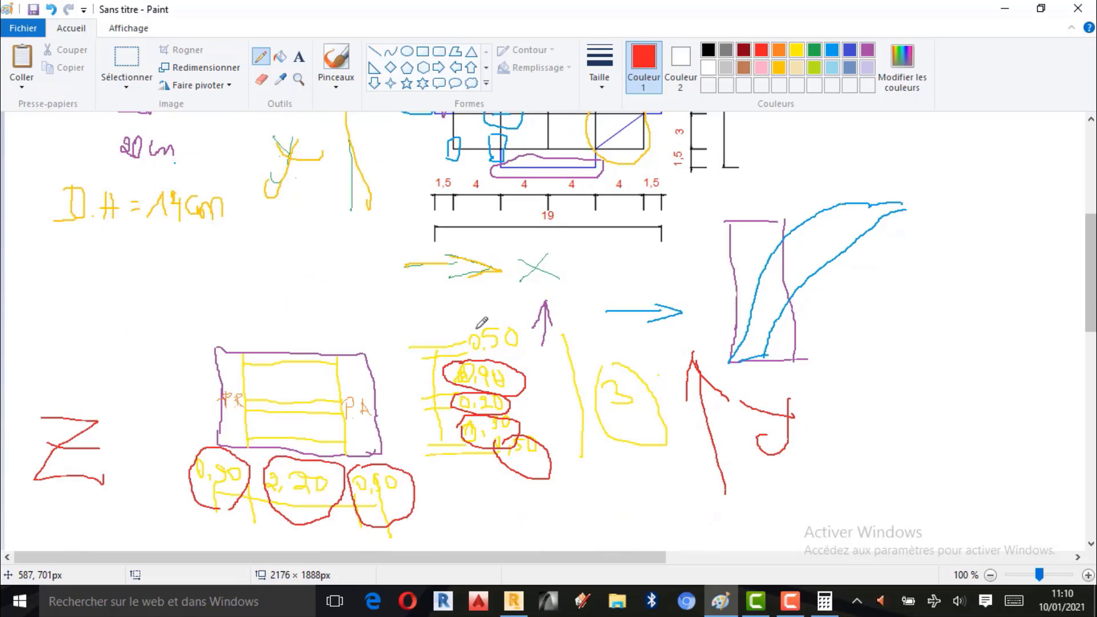
{"action": "mouse_move", "coordinate": [477, 313]}
{"action": "left_mouse_down"}
{"action": "mouse_move", "coordinate": [461, 346]}
{"action": "mouse_move", "coordinate": [521, 315]}
{"action": "left_mouse_up"}
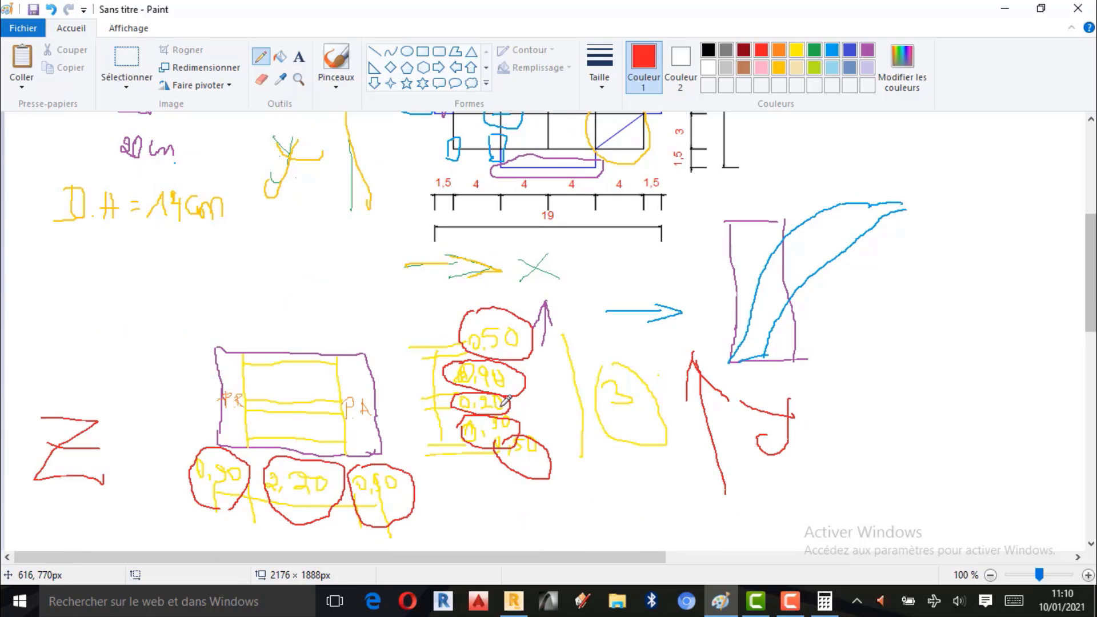
{"action": "left_click", "coordinate": [514, 601]}
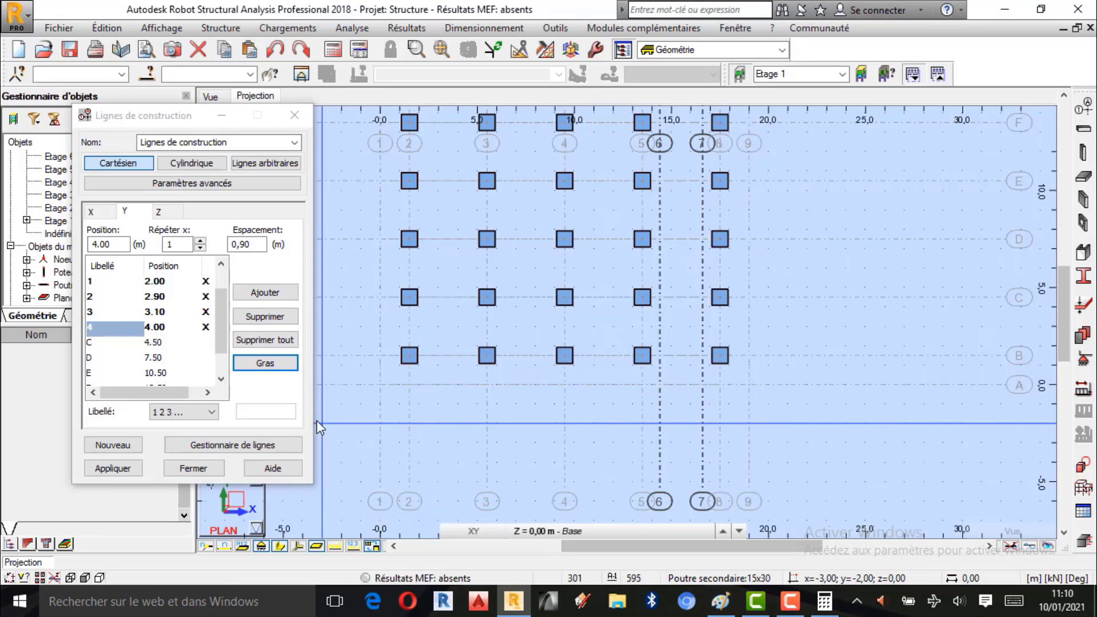
Step: Apply the new bold Y construction lines to the plan and check them around the stairwell bay
{"action": "left_click", "coordinate": [108, 468]}
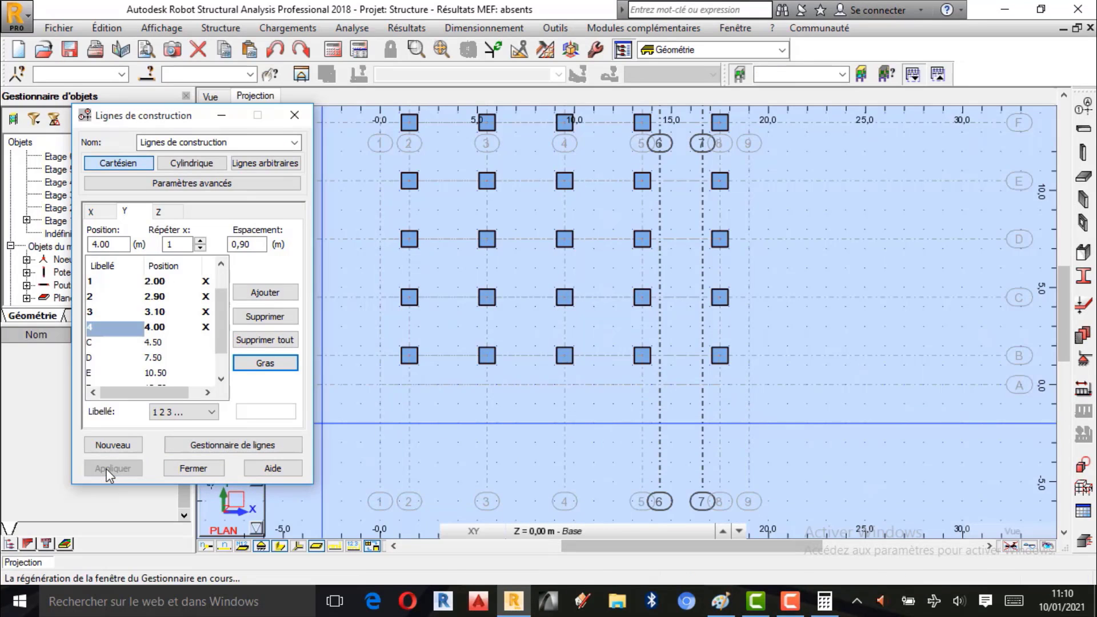
{"action": "scroll", "coordinate": [674, 374], "scroll_direction": "up", "scroll_amount": 5}
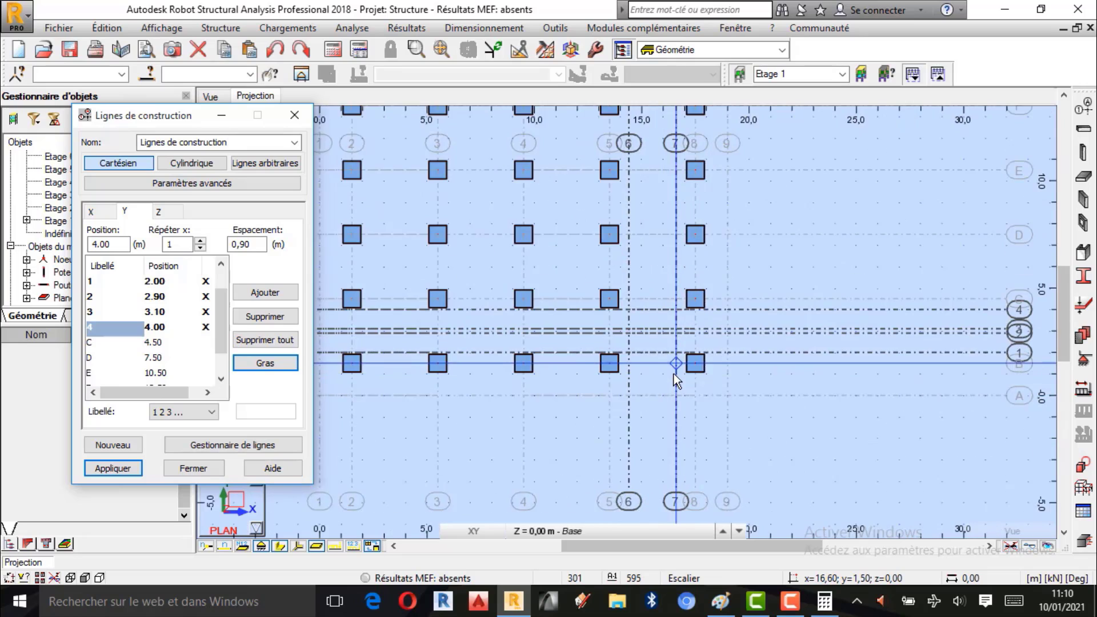
{"action": "scroll", "coordinate": [671, 322], "scroll_direction": "up", "scroll_amount": 1}
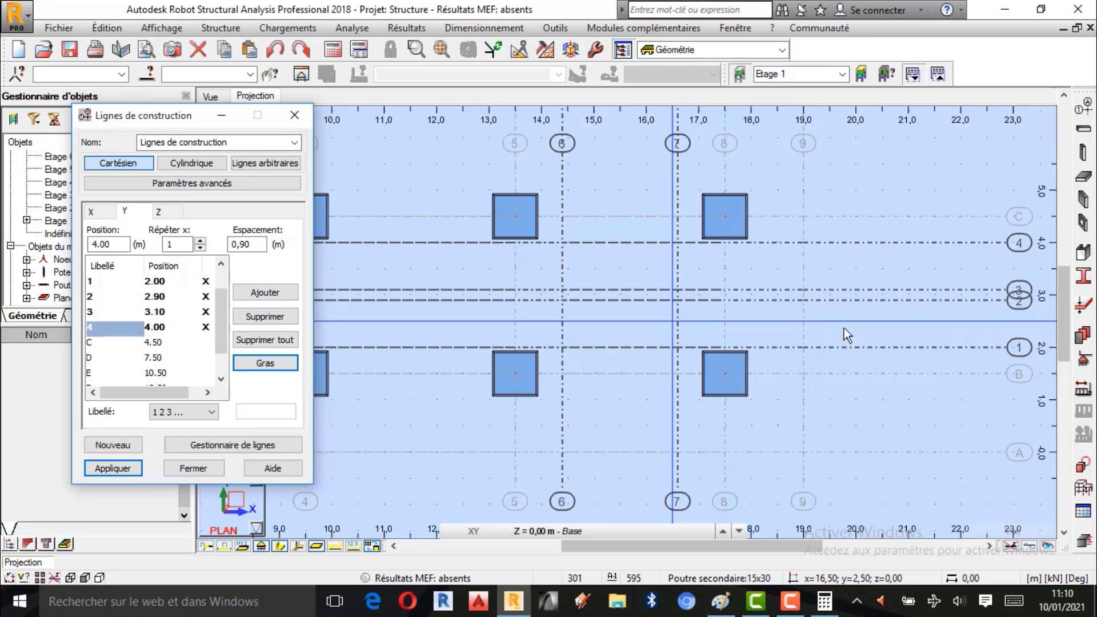
{"action": "left_click", "coordinate": [795, 611]}
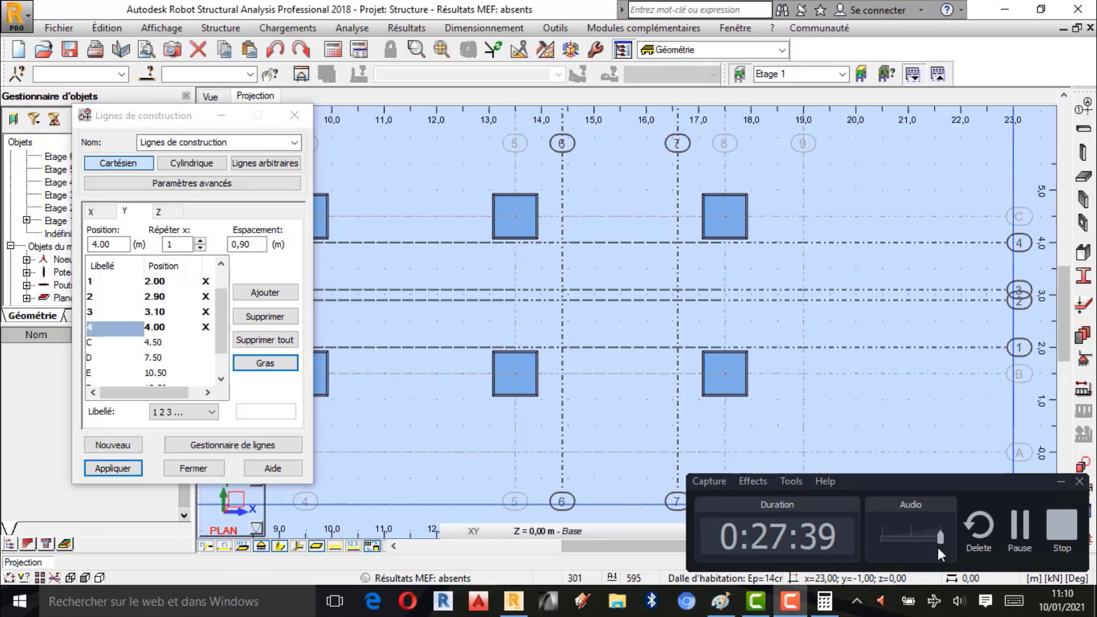
{"action": "left_click", "coordinate": [1058, 478]}
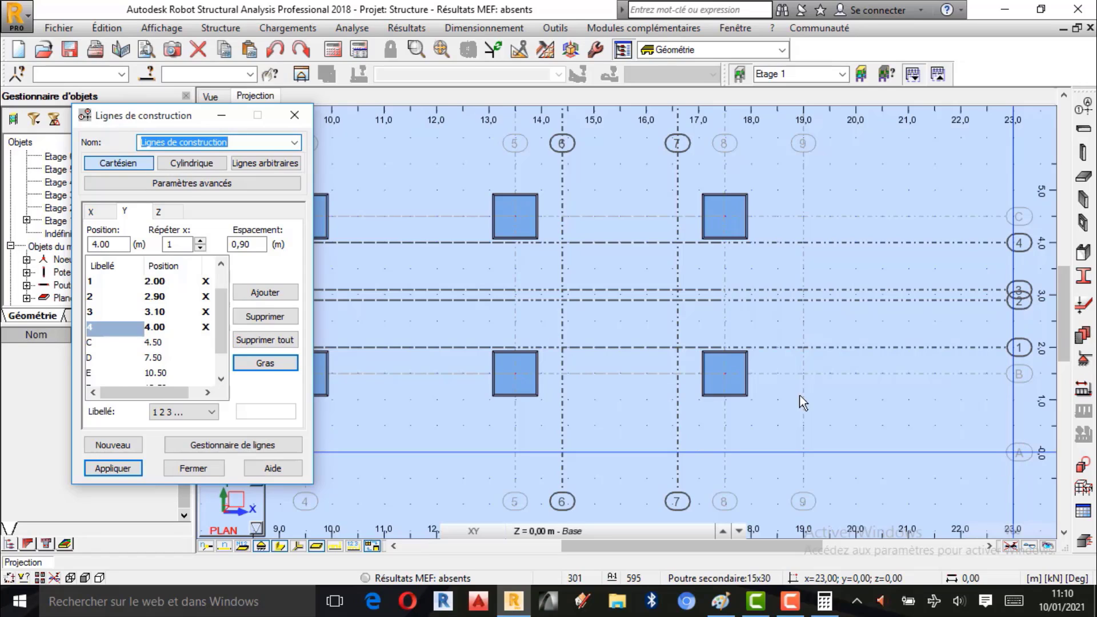
Step: Bring up the Z construction lines and review the defined storey levels and heights
{"action": "left_click", "coordinate": [172, 215]}
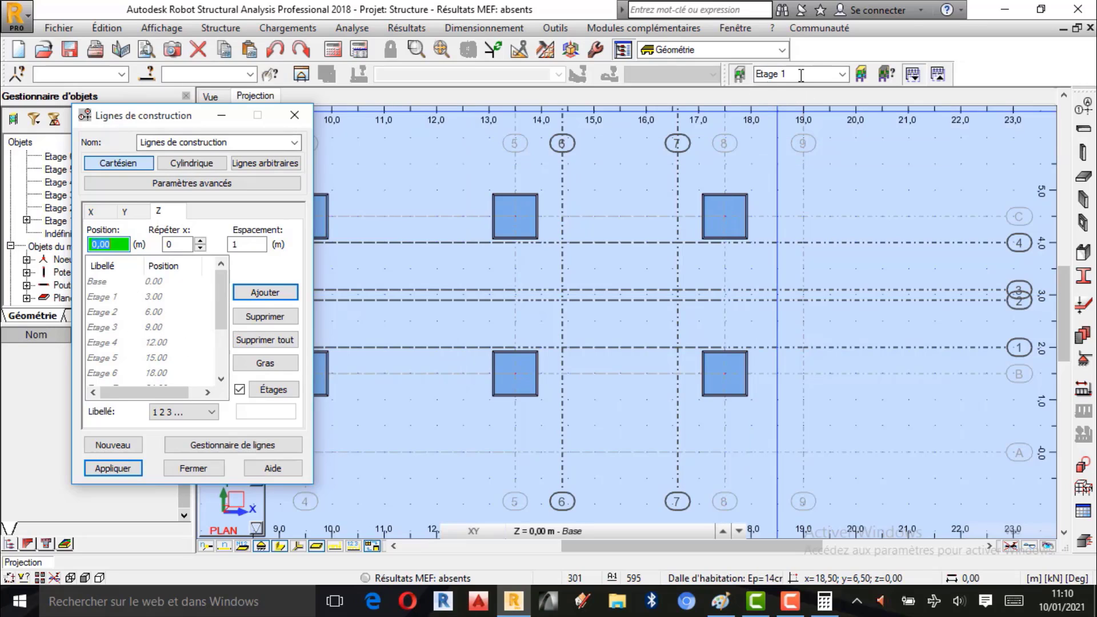
{"action": "left_click", "coordinate": [863, 74]}
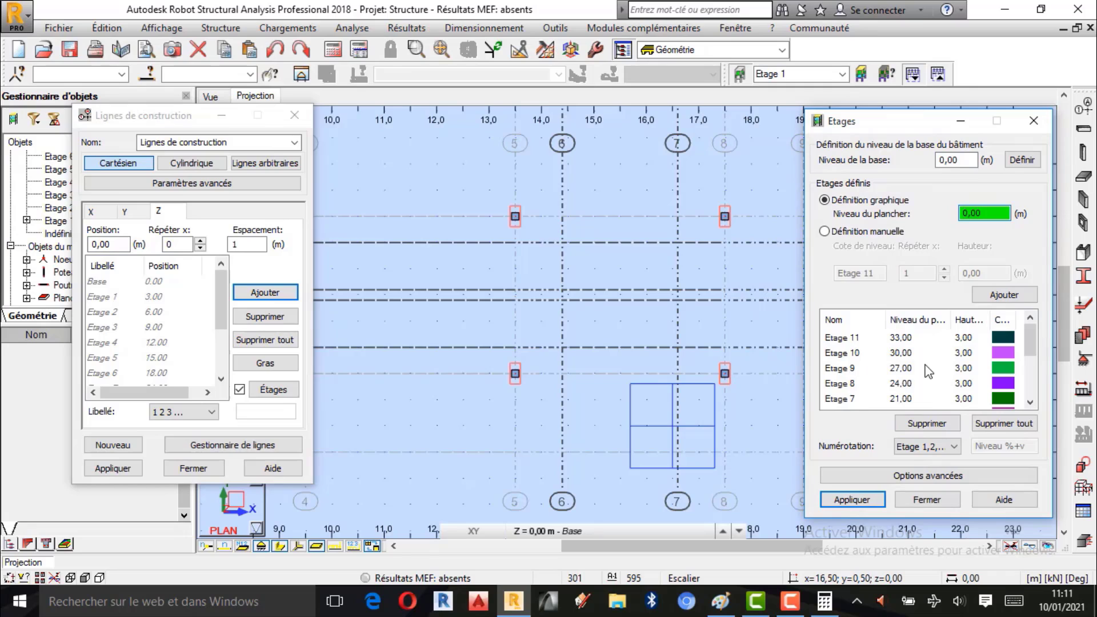
{"action": "left_click", "coordinate": [1034, 121]}
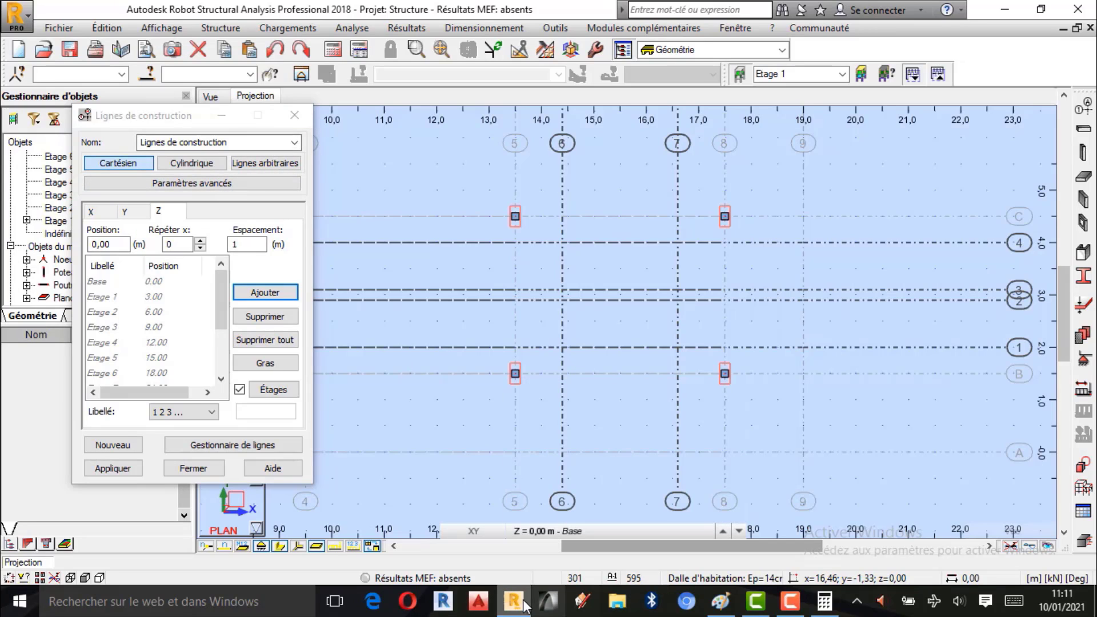
Step: Write the landing height calculation Z = 3 m / 2 = 1.5 m in red on the Paint sketch, and return to Robot Structural Analysis
{"action": "left_click", "coordinate": [722, 609]}
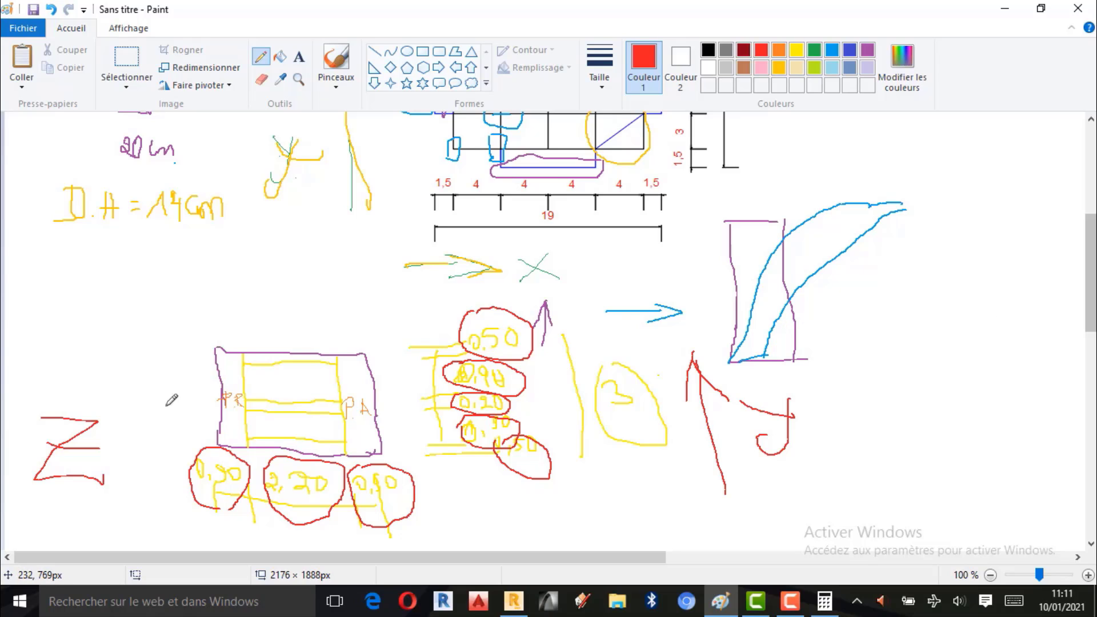
{"action": "left_click_drag", "start_coordinate": [120, 436], "coordinate": [149, 440]}
{"action": "mouse_move", "coordinate": [166, 392]}
{"action": "left_mouse_down"}
{"action": "mouse_move", "coordinate": [188, 404]}
{"action": "mouse_move", "coordinate": [164, 416]}
{"action": "mouse_move", "coordinate": [227, 437]}
{"action": "left_mouse_up"}
{"action": "left_click_drag", "start_coordinate": [166, 460], "coordinate": [179, 487]}
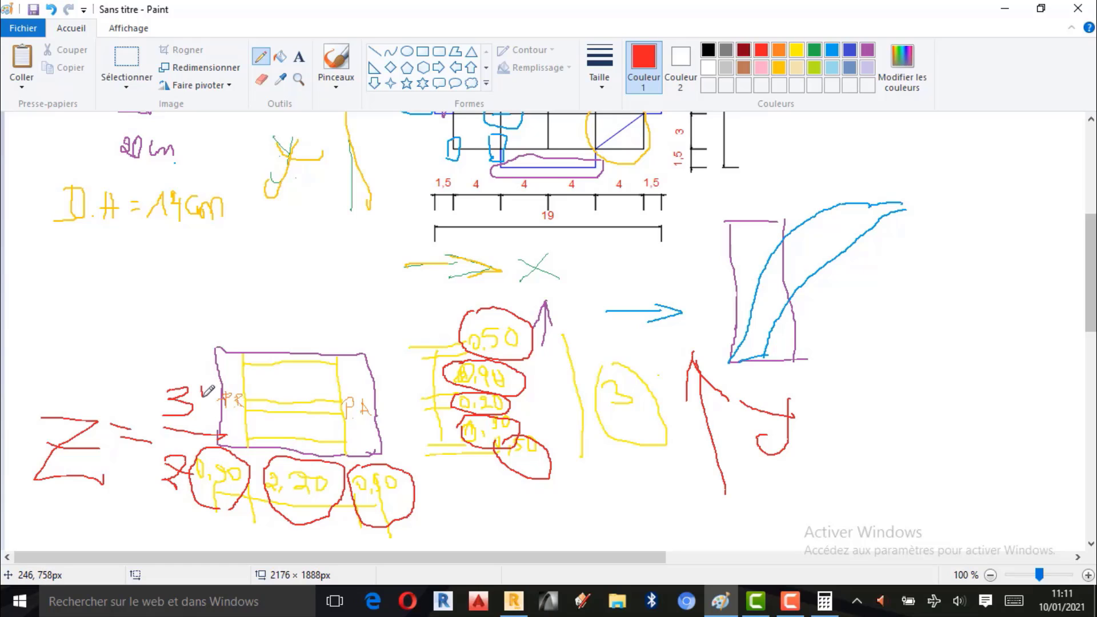
{"action": "left_click_drag", "start_coordinate": [203, 394], "coordinate": [230, 400]}
{"action": "left_click_drag", "start_coordinate": [477, 488], "coordinate": [501, 492]}
{"action": "left_click_drag", "start_coordinate": [481, 507], "coordinate": [587, 507]}
{"action": "left_click", "coordinate": [603, 516]}
{"action": "mouse_move", "coordinate": [642, 486]}
{"action": "left_mouse_down"}
{"action": "mouse_move", "coordinate": [632, 508]}
{"action": "mouse_move", "coordinate": [696, 488]}
{"action": "left_mouse_up"}
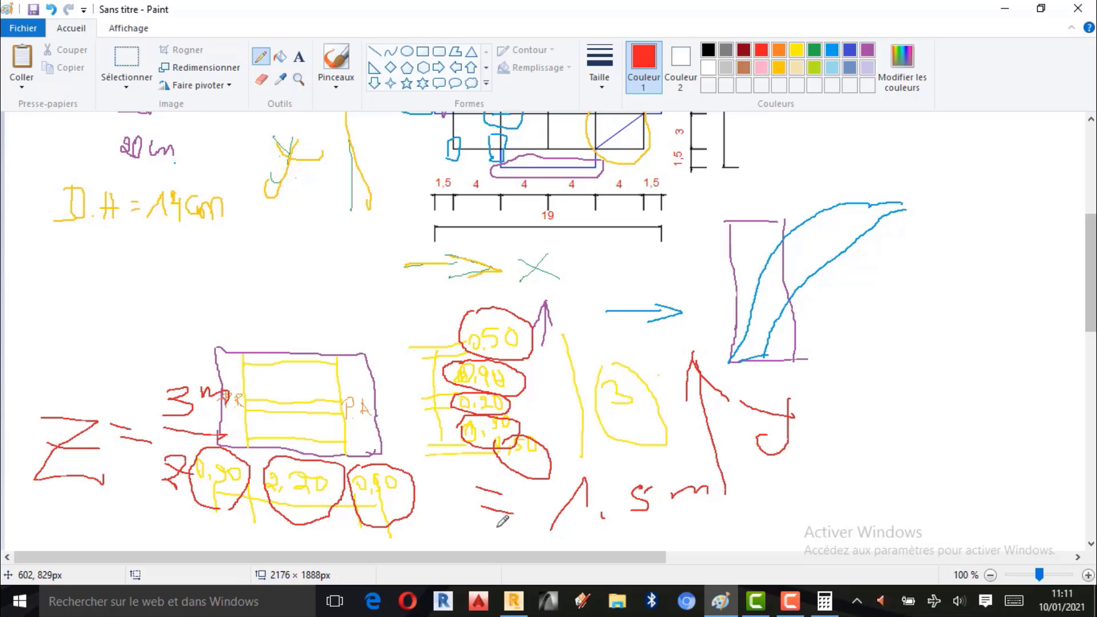
{"action": "left_click", "coordinate": [513, 602]}
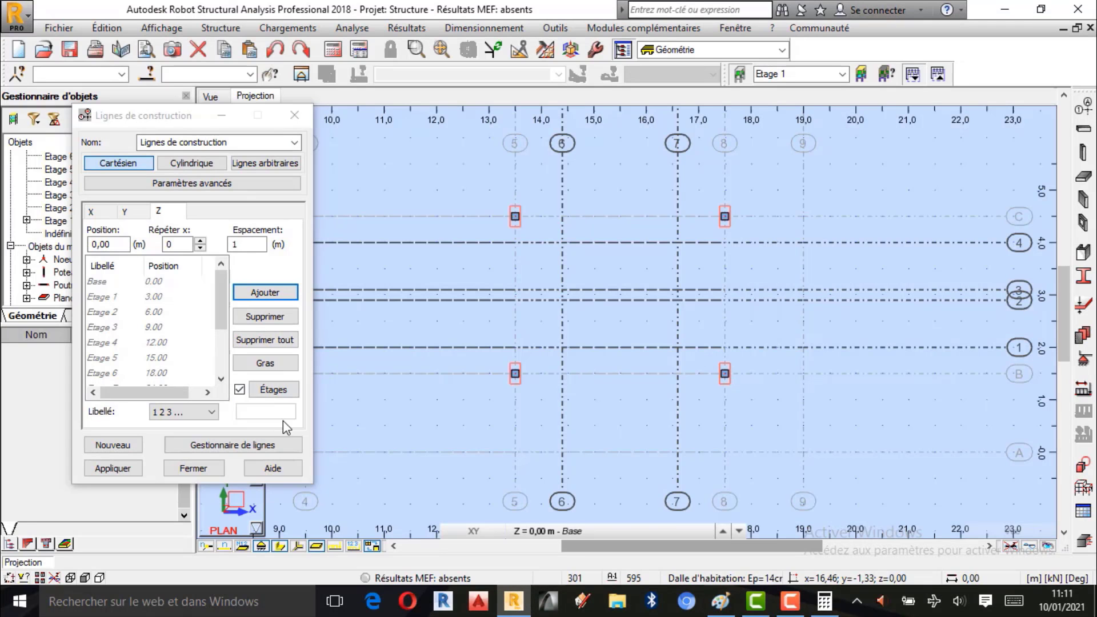
Step: Exclude Etage 1 through Etage 11 from the Z construction lines, keeping only Base
{"action": "left_click", "coordinate": [274, 390]}
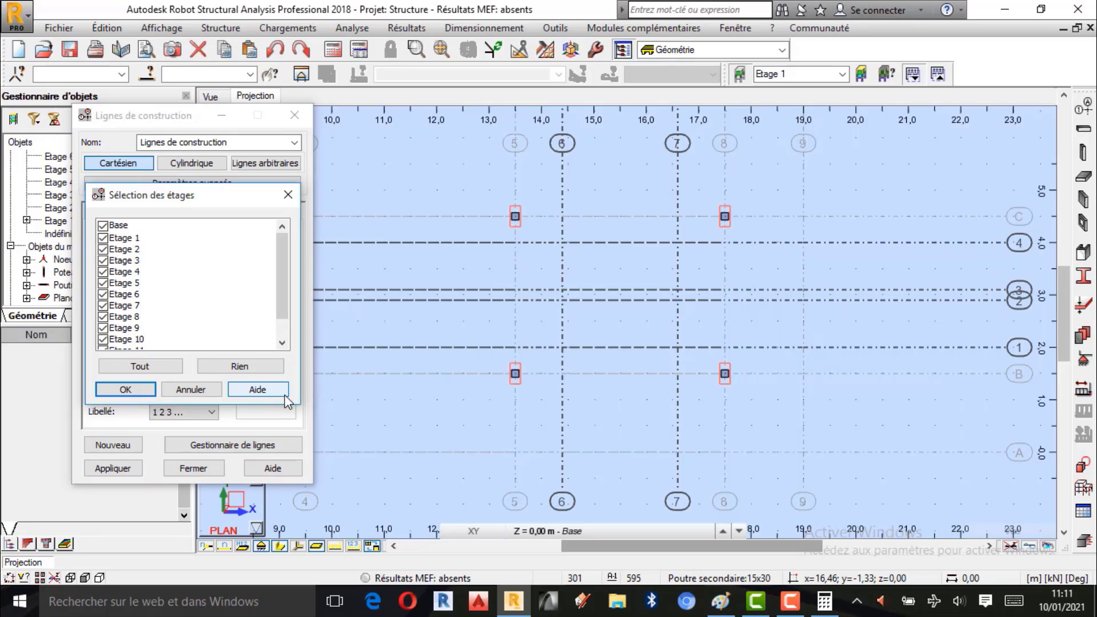
{"action": "left_click_drag", "start_coordinate": [282, 293], "coordinate": [276, 322]}
{"action": "left_click", "coordinate": [104, 339]}
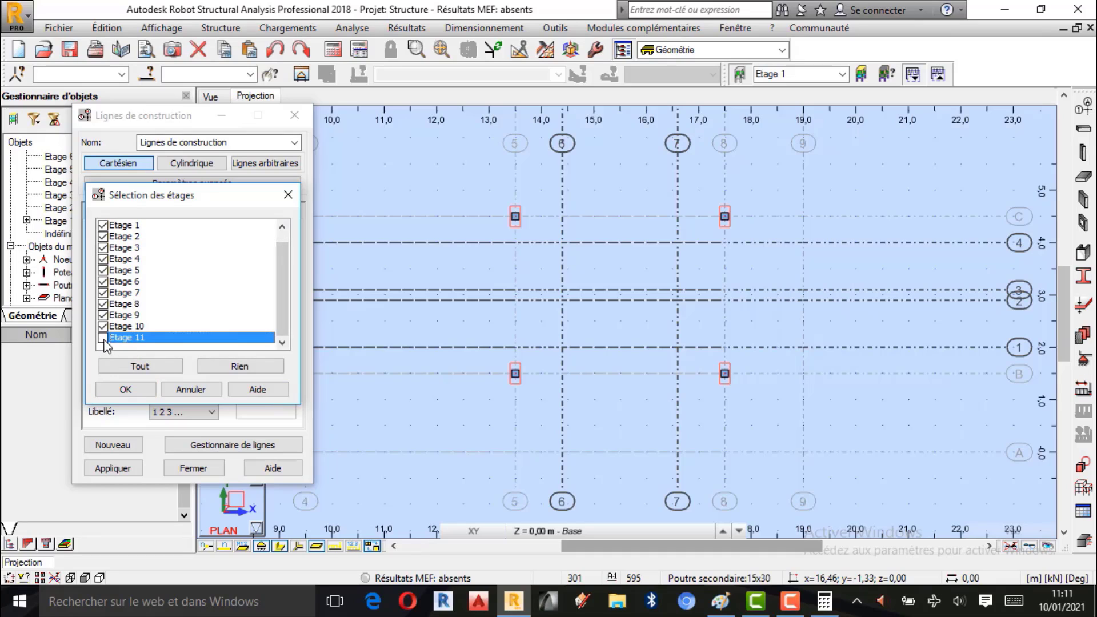
{"action": "left_click", "coordinate": [104, 327]}
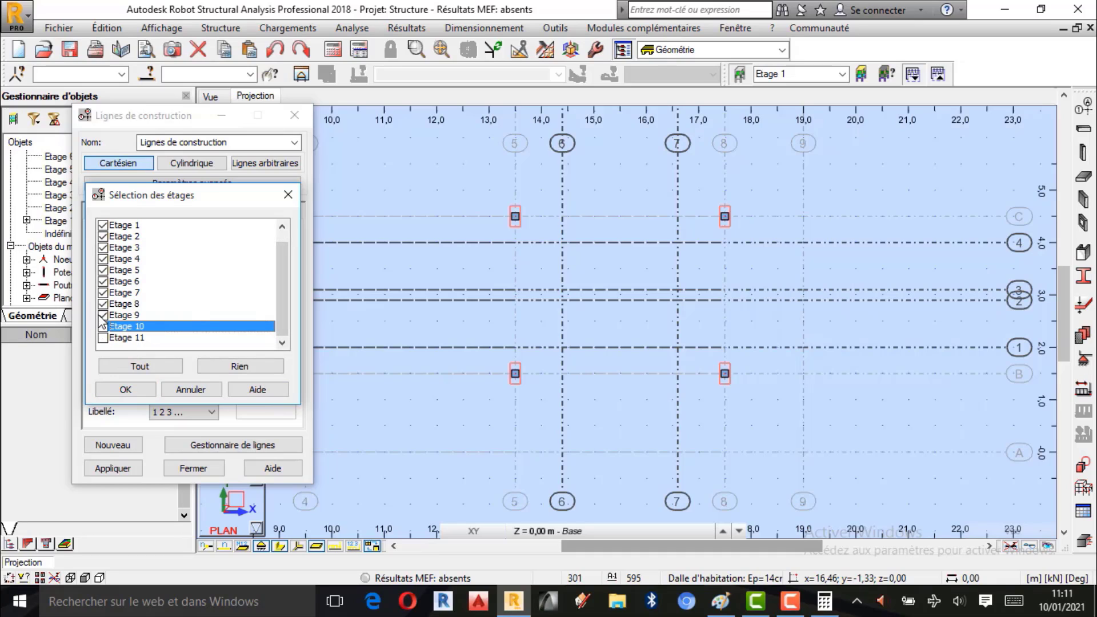
{"action": "left_click", "coordinate": [103, 316]}
{"action": "left_click", "coordinate": [104, 304]}
{"action": "left_click", "coordinate": [105, 293]}
{"action": "left_click", "coordinate": [105, 281]}
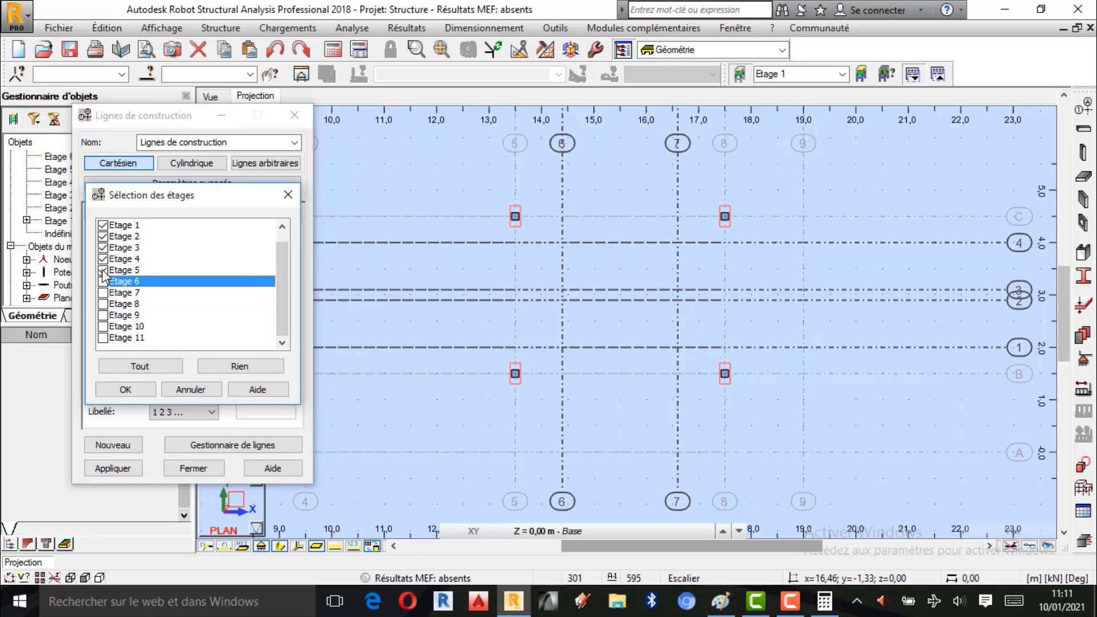
{"action": "left_click", "coordinate": [105, 271]}
{"action": "left_click", "coordinate": [104, 258]}
{"action": "left_click", "coordinate": [105, 247]}
{"action": "left_click", "coordinate": [104, 237]}
{"action": "scroll", "coordinate": [104, 241], "scroll_direction": "up", "scroll_amount": 1}
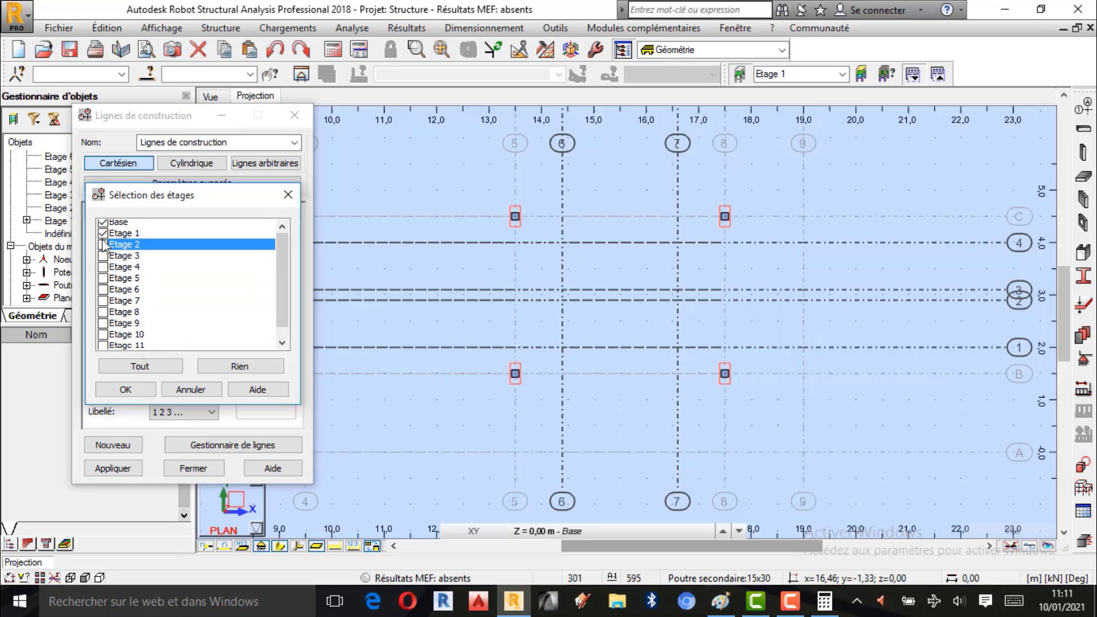
{"action": "left_click", "coordinate": [103, 236]}
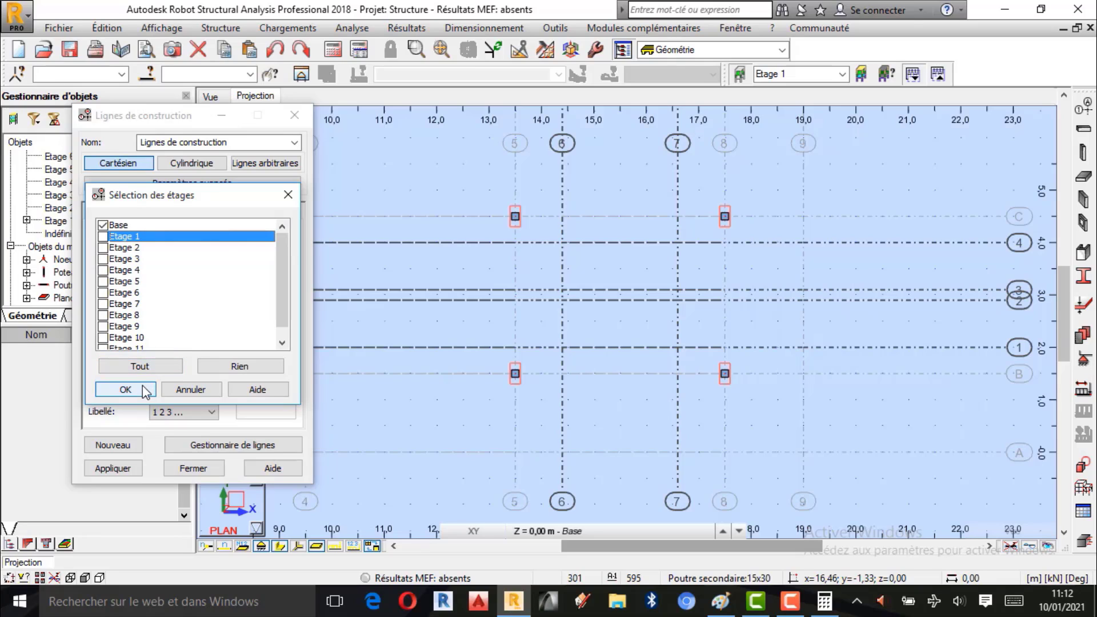
{"action": "left_click", "coordinate": [125, 390]}
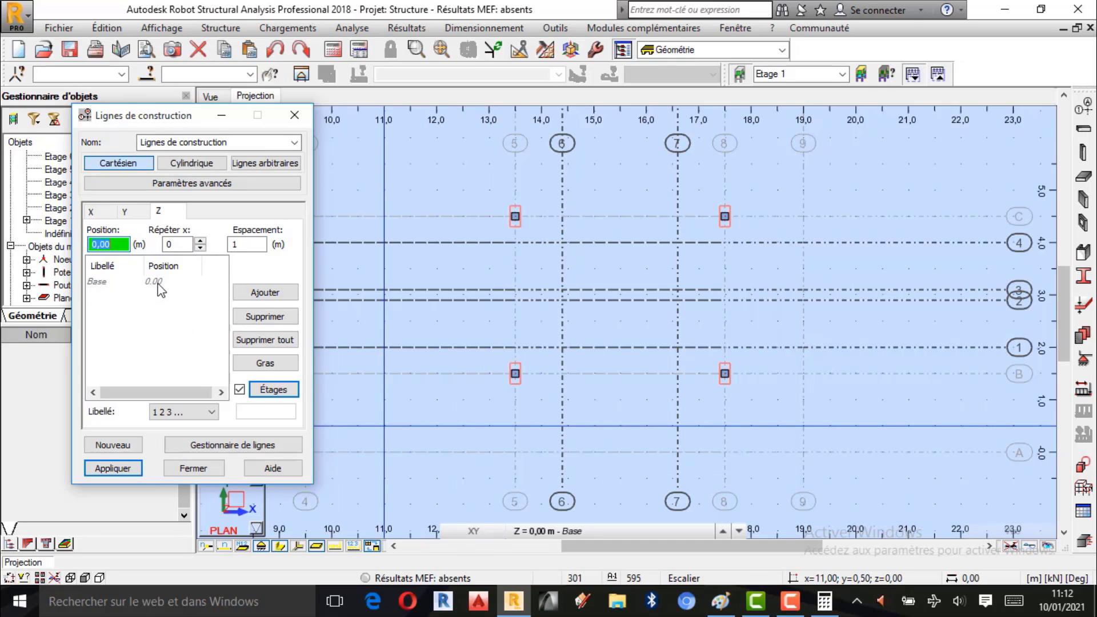
Step: Add one Z construction line 1,5 m above the base, apply it and close the construction lines dialog
{"action": "left_click", "coordinate": [201, 241]}
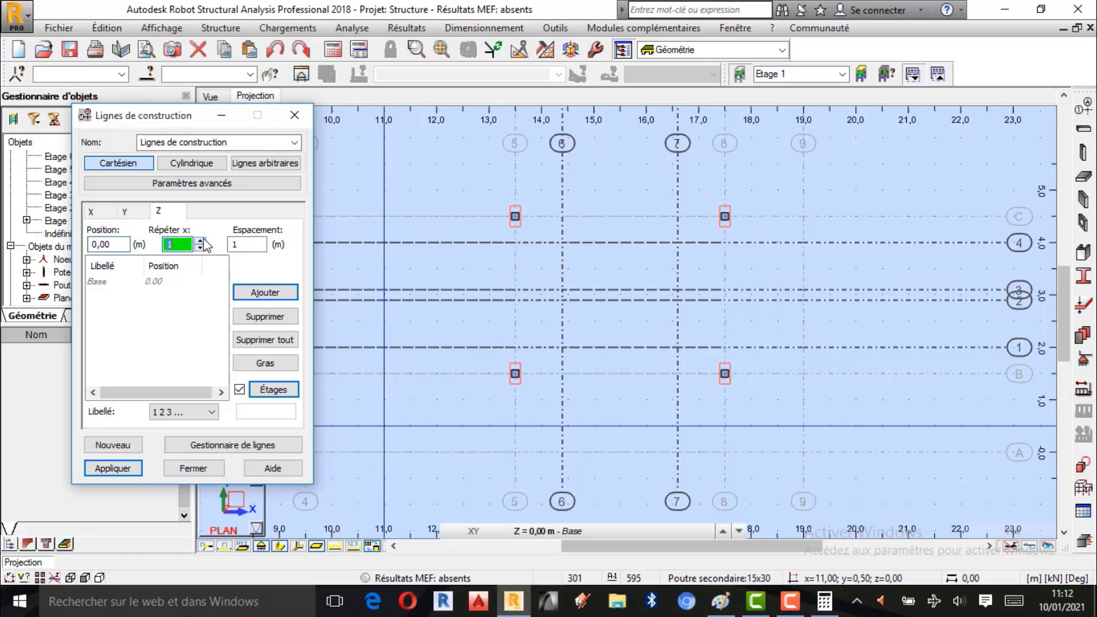
{"action": "double_click", "coordinate": [243, 244]}
{"action": "left_click", "coordinate": [344, 352]}
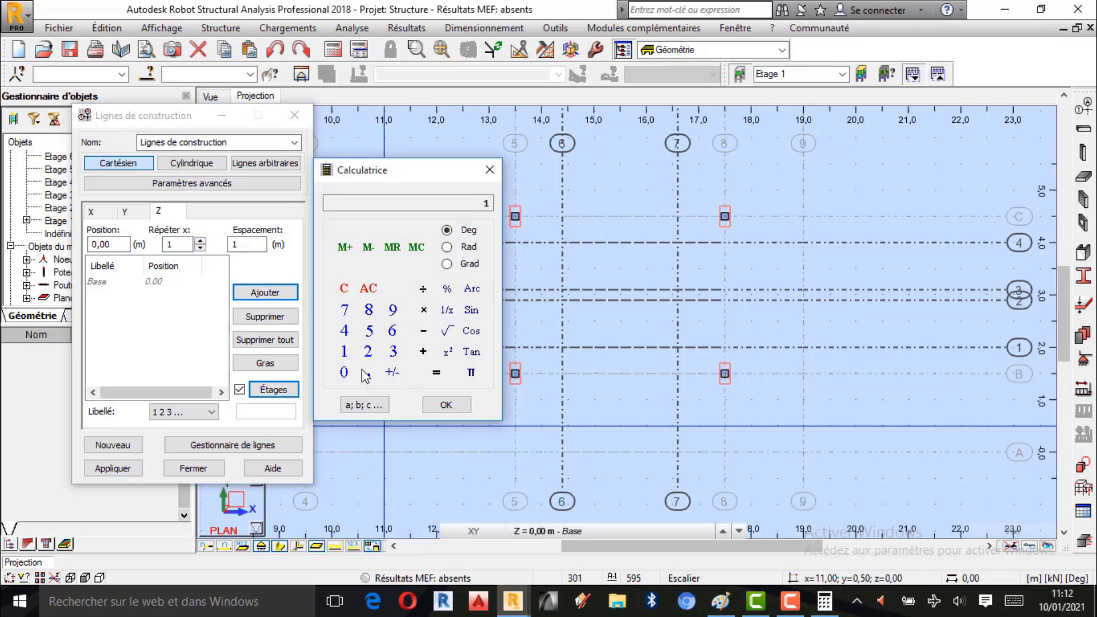
{"action": "left_click", "coordinate": [369, 372]}
{"action": "left_click", "coordinate": [369, 332]}
{"action": "left_click", "coordinate": [447, 404]}
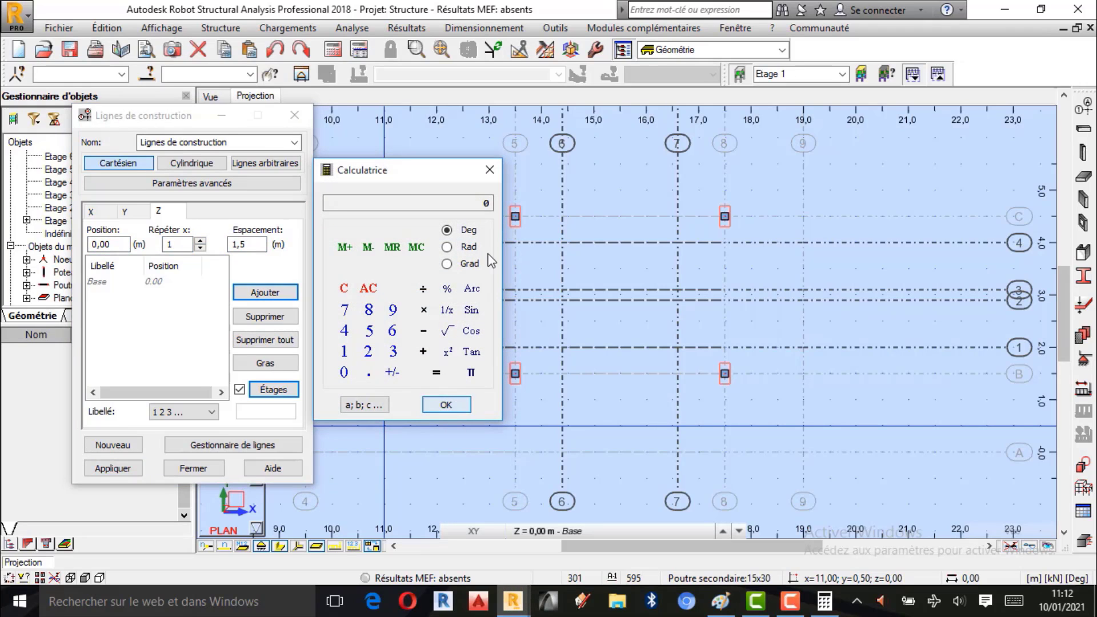
{"action": "left_click", "coordinate": [266, 292]}
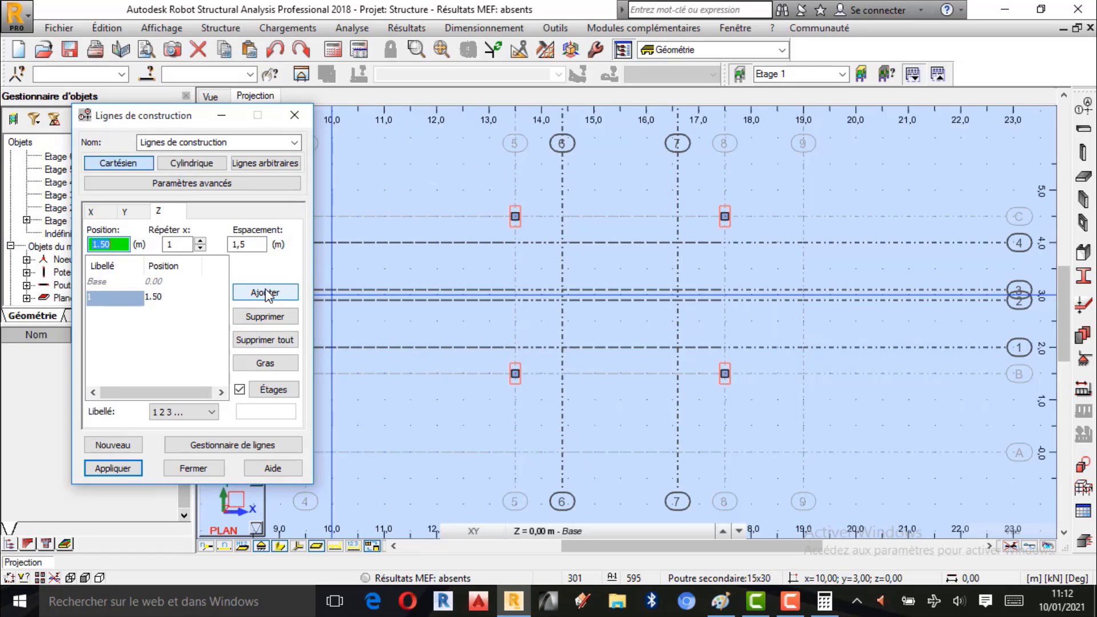
{"action": "left_click", "coordinate": [116, 474]}
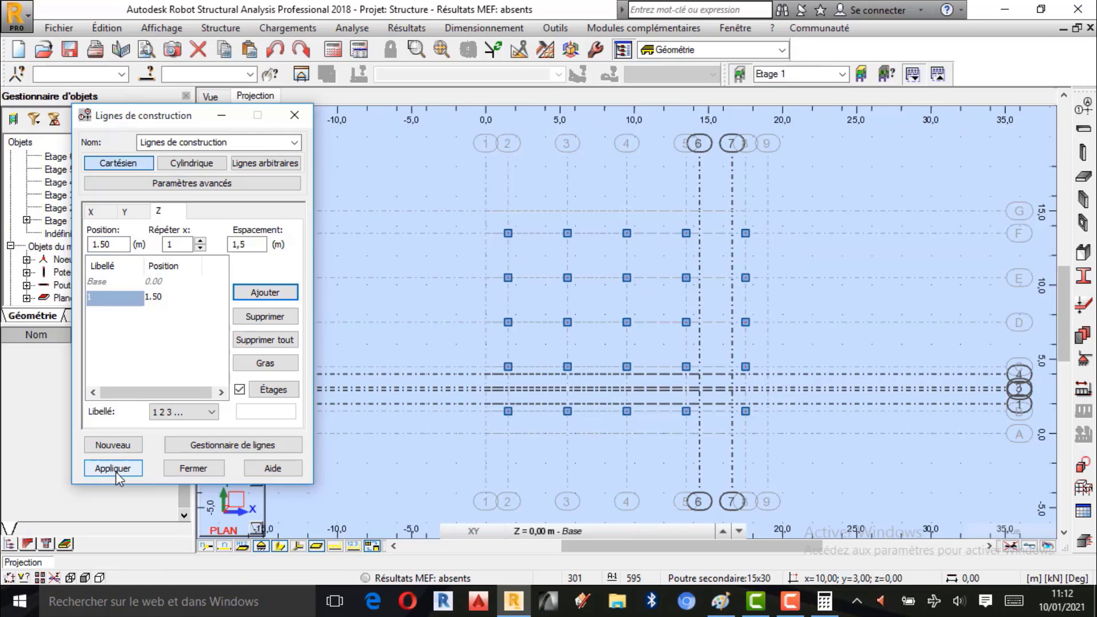
{"action": "left_click", "coordinate": [195, 469]}
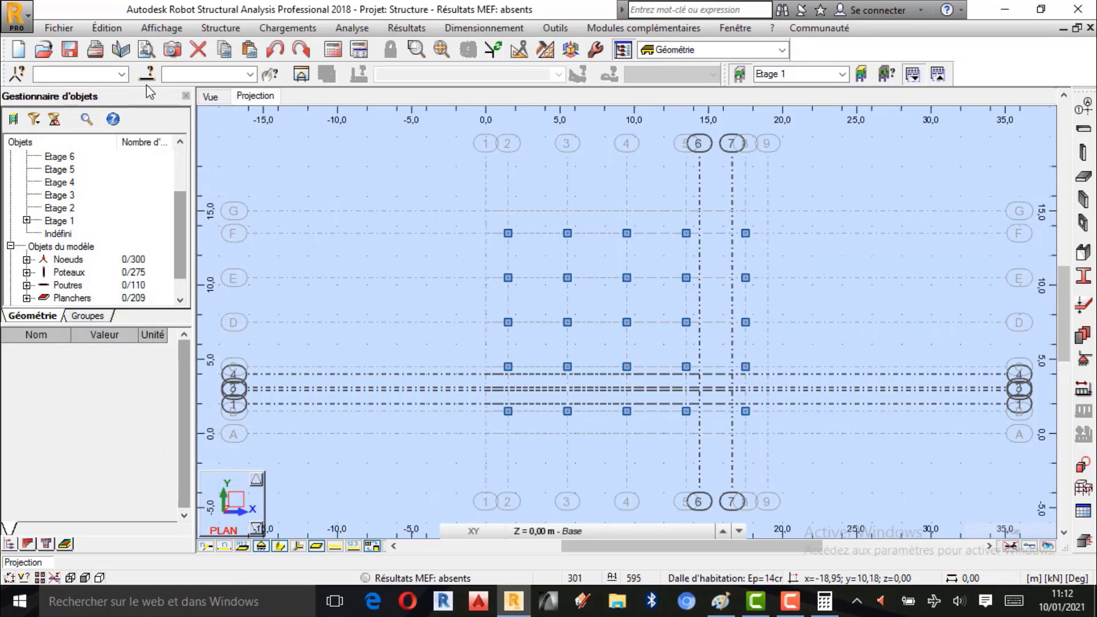
Step: Inspect the construction lines around the base of the building from several angles in the 3D view
{"action": "left_click", "coordinate": [212, 102]}
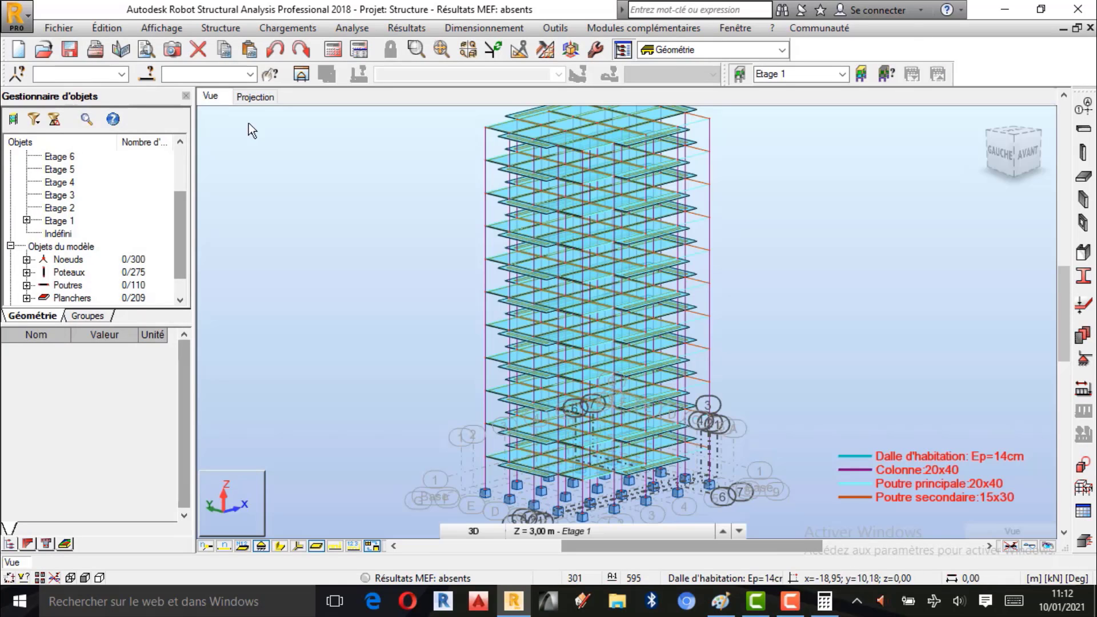
{"action": "scroll", "coordinate": [745, 501], "scroll_direction": "up", "scroll_amount": 5}
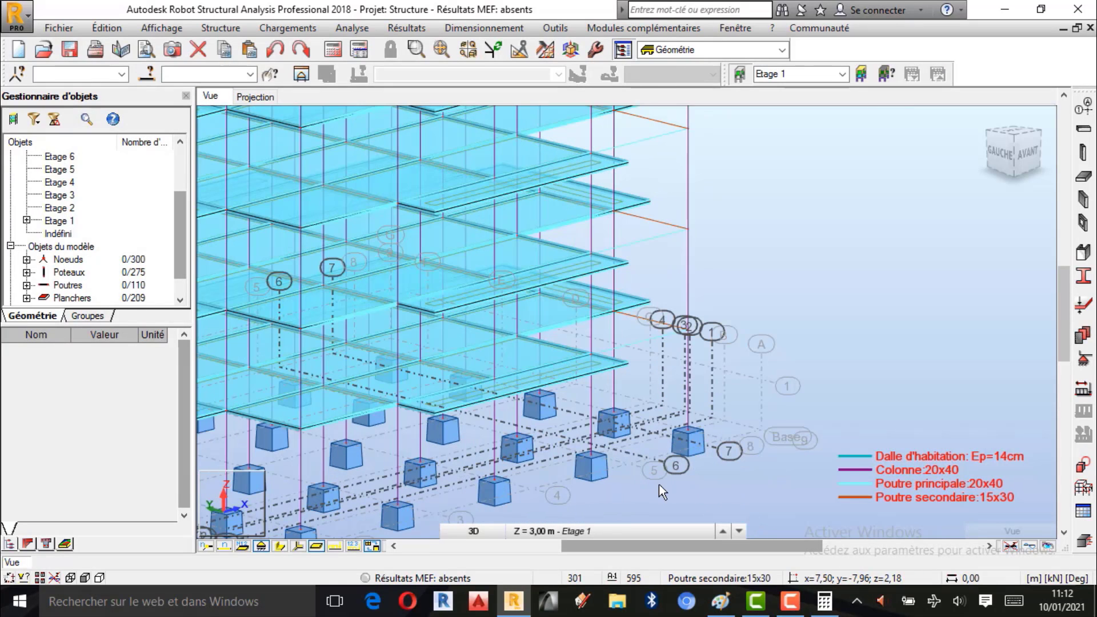
{"action": "right_click", "coordinate": [822, 220]}
{"action": "left_click", "coordinate": [808, 282]}
{"action": "left_click_drag", "start_coordinate": [802, 291], "coordinate": [786, 322]}
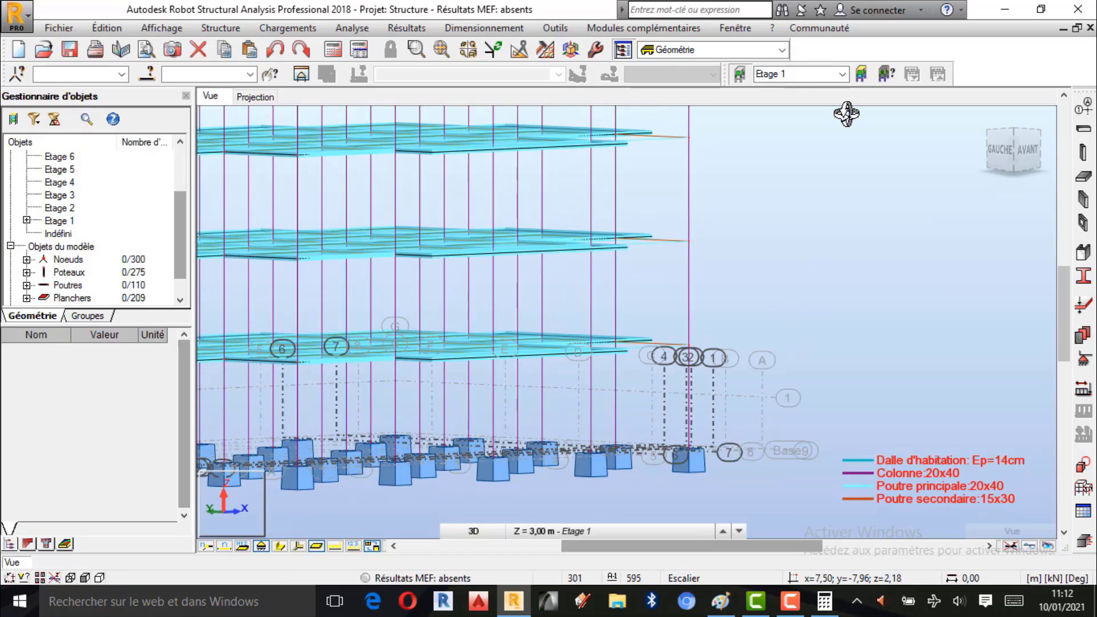
{"action": "left_click_drag", "start_coordinate": [853, 380], "coordinate": [808, 431]}
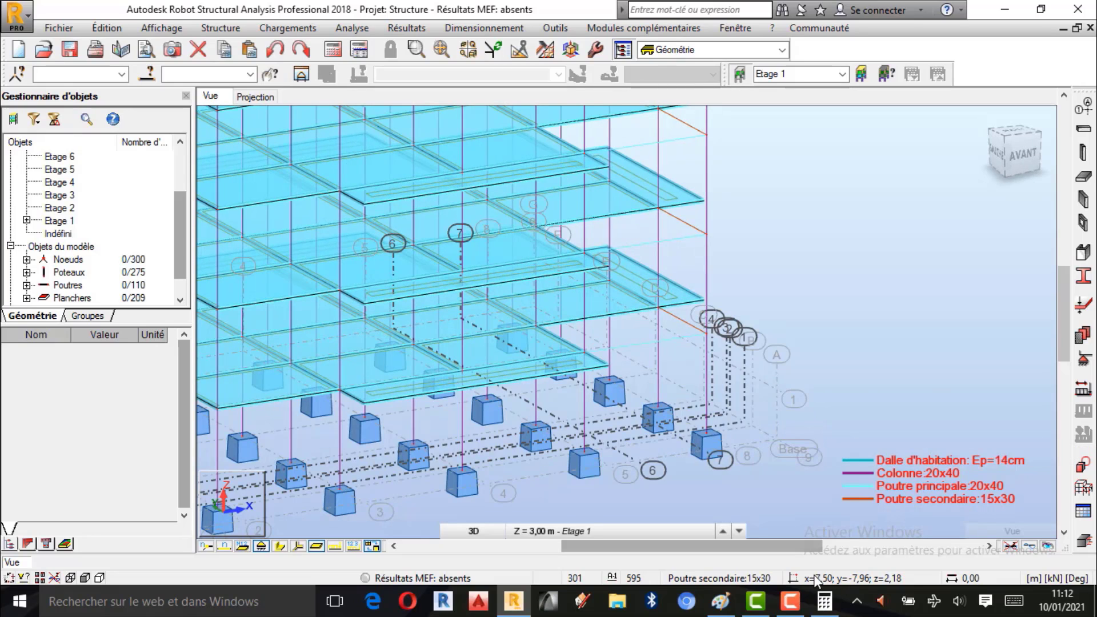
{"action": "left_click", "coordinate": [791, 600]}
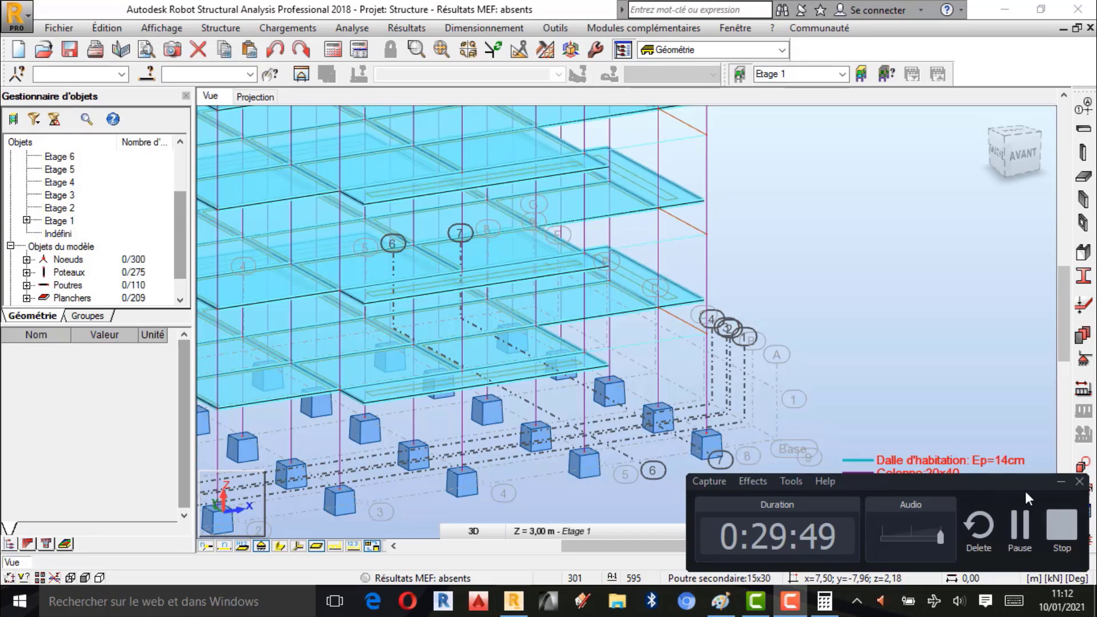
{"action": "left_click", "coordinate": [1059, 483]}
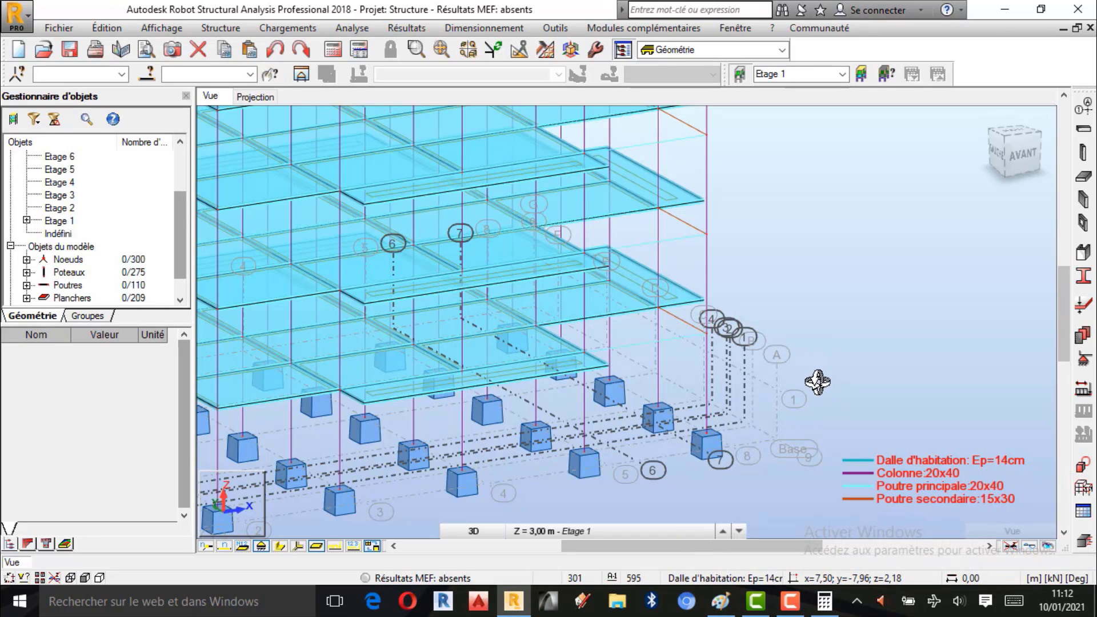
Step: Reduce the display size of the support symbols at the base of the 3D model
{"action": "left_click_drag", "start_coordinate": [816, 380], "coordinate": [779, 311]}
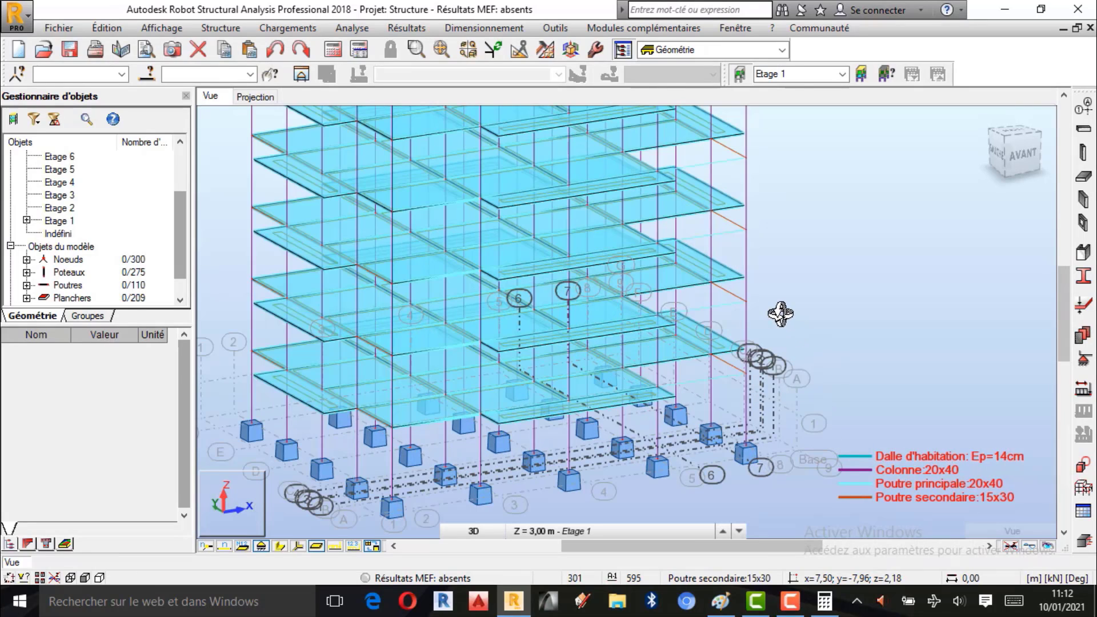
{"action": "left_click_drag", "start_coordinate": [788, 413], "coordinate": [725, 311]}
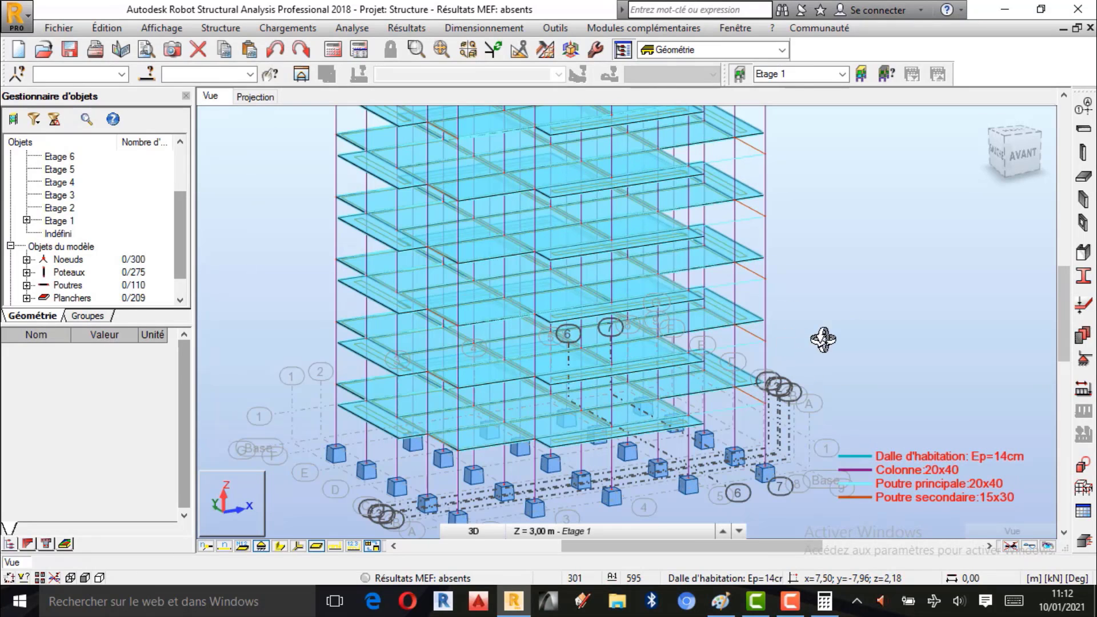
{"action": "left_click_drag", "start_coordinate": [725, 403], "coordinate": [698, 458]}
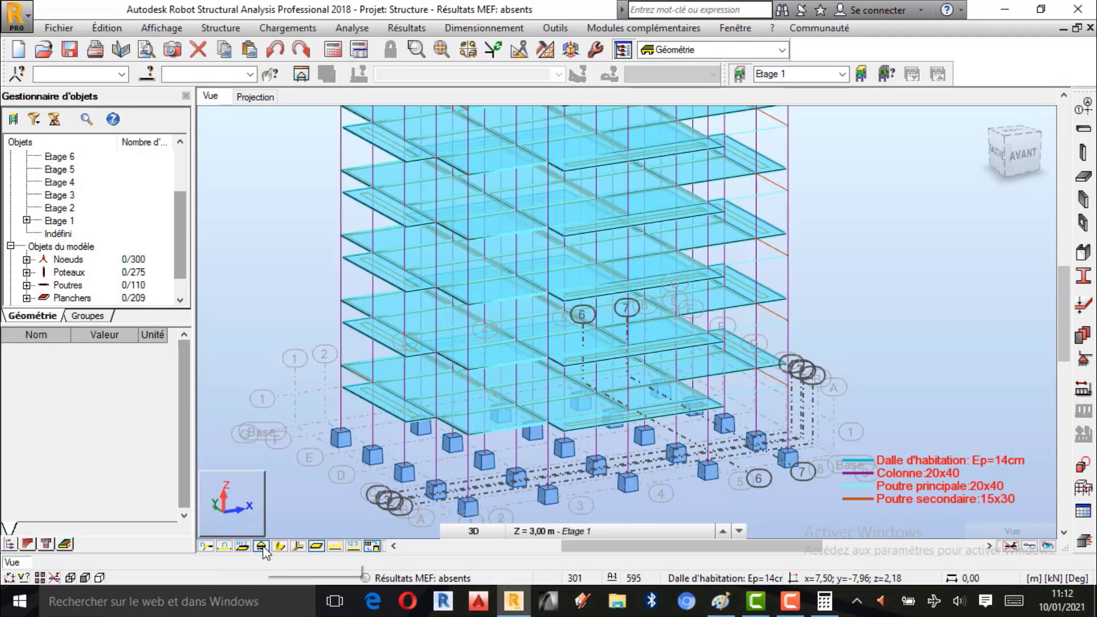
{"action": "left_click", "coordinate": [261, 547]}
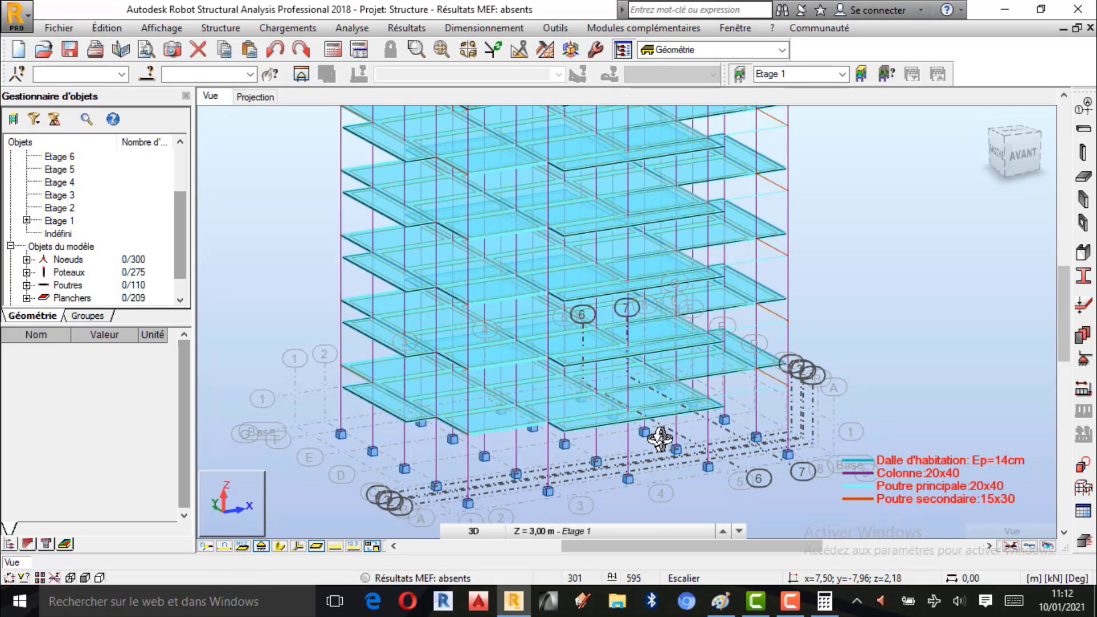
Step: Examine the stairwell construction lines 6 and 7 and lines 1 to 4 relative to the columns and slabs at the building's base
{"action": "left_click_drag", "start_coordinate": [846, 386], "coordinate": [715, 433]}
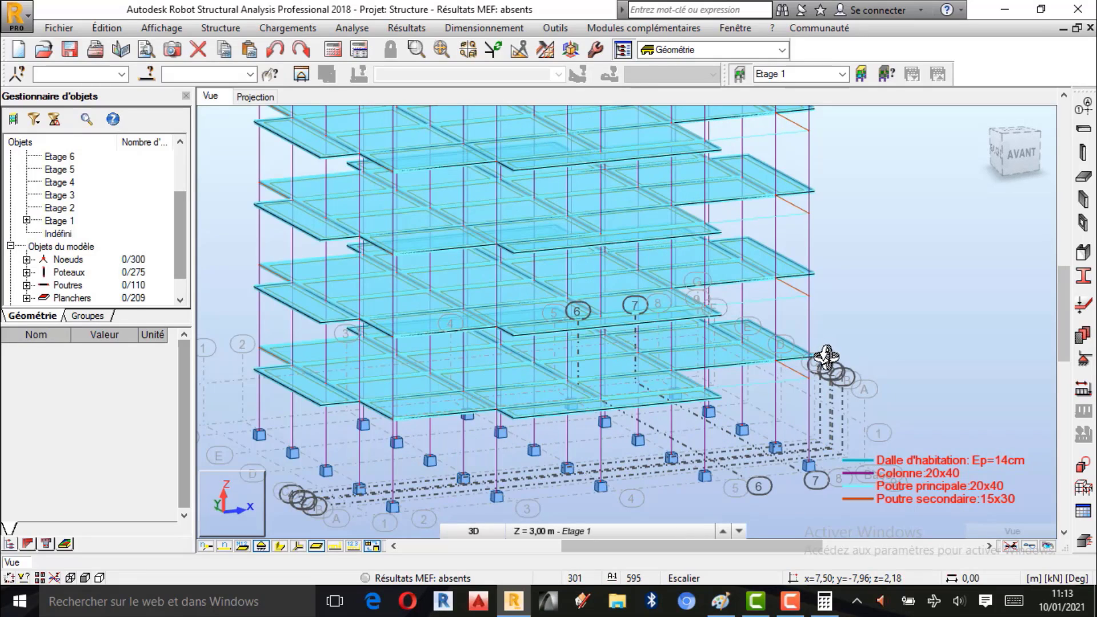
{"action": "left_click_drag", "start_coordinate": [826, 358], "coordinate": [712, 380]}
{"action": "scroll", "coordinate": [680, 452], "scroll_direction": "up", "scroll_amount": 3}
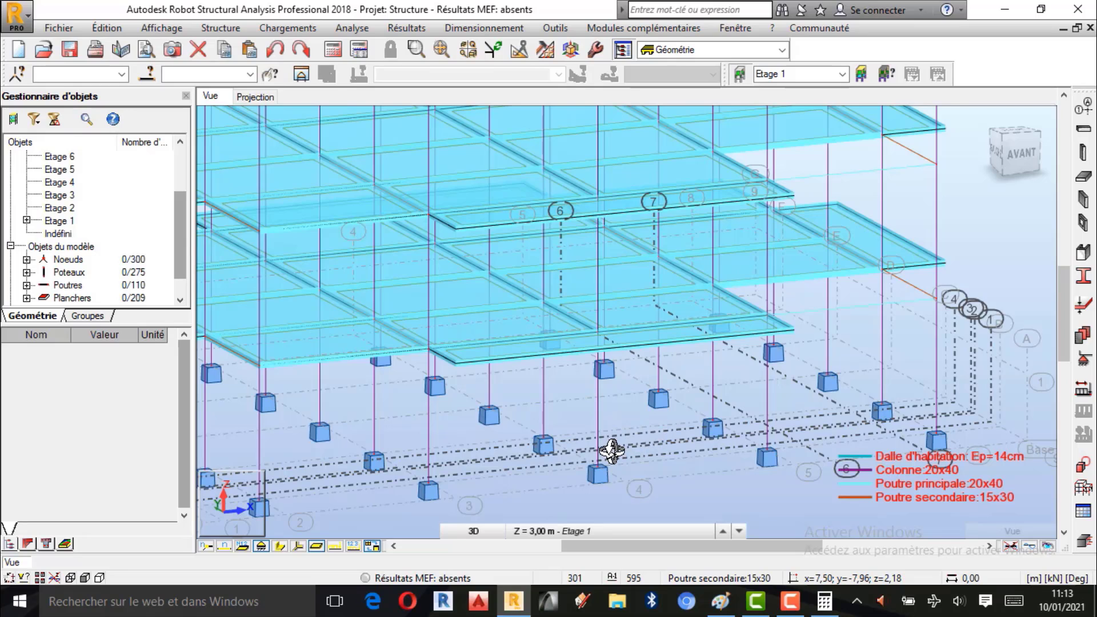
{"action": "scroll", "coordinate": [614, 450], "scroll_direction": "up", "scroll_amount": 3}
{"action": "left_click_drag", "start_coordinate": [663, 472], "coordinate": [682, 470]}
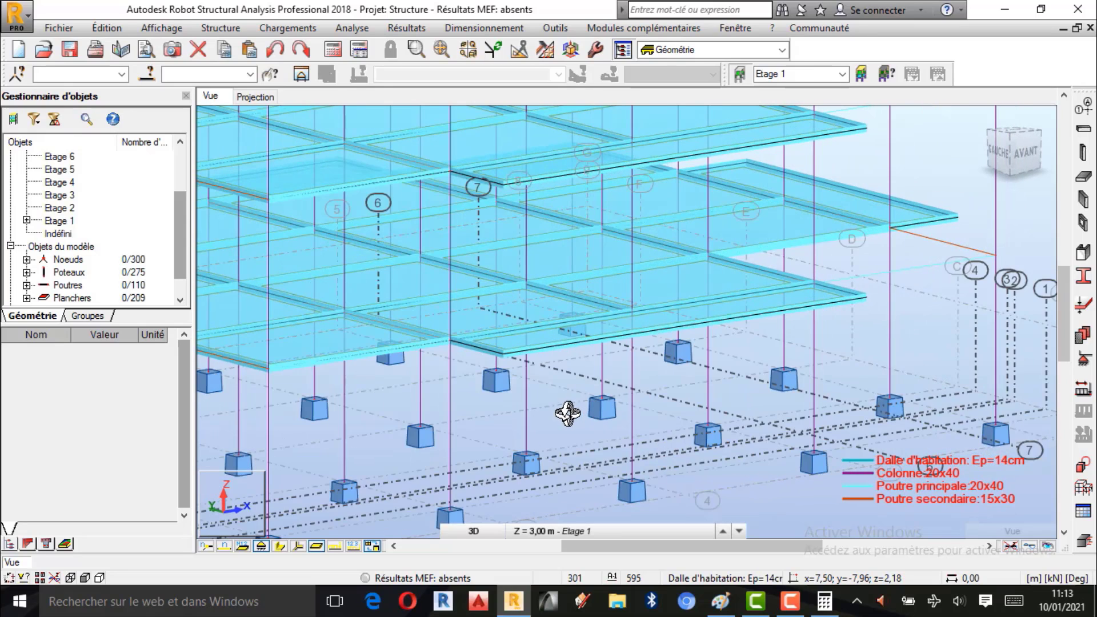
{"action": "scroll", "coordinate": [568, 413], "scroll_direction": "down", "scroll_amount": 1}
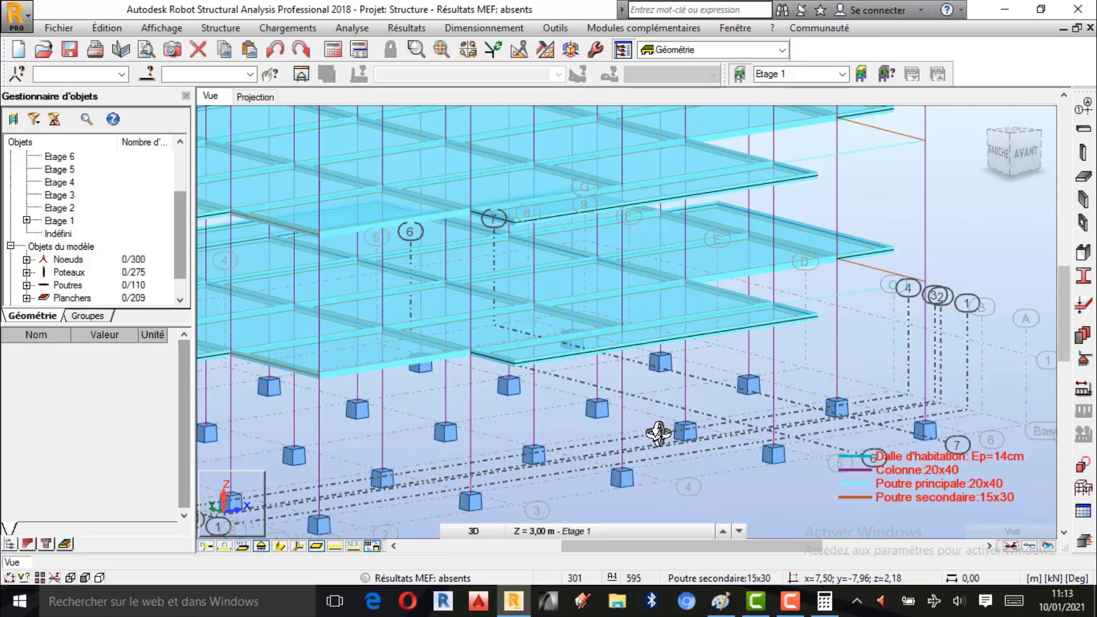
{"action": "left_click_drag", "start_coordinate": [656, 434], "coordinate": [652, 421]}
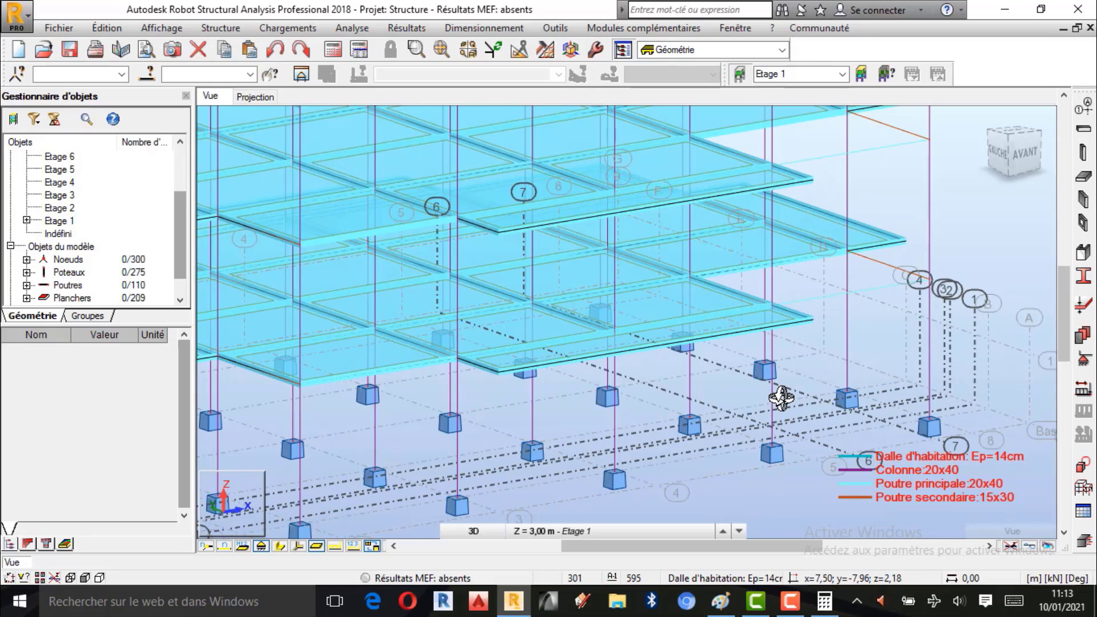
{"action": "scroll", "coordinate": [771, 433], "scroll_direction": "up", "scroll_amount": 1}
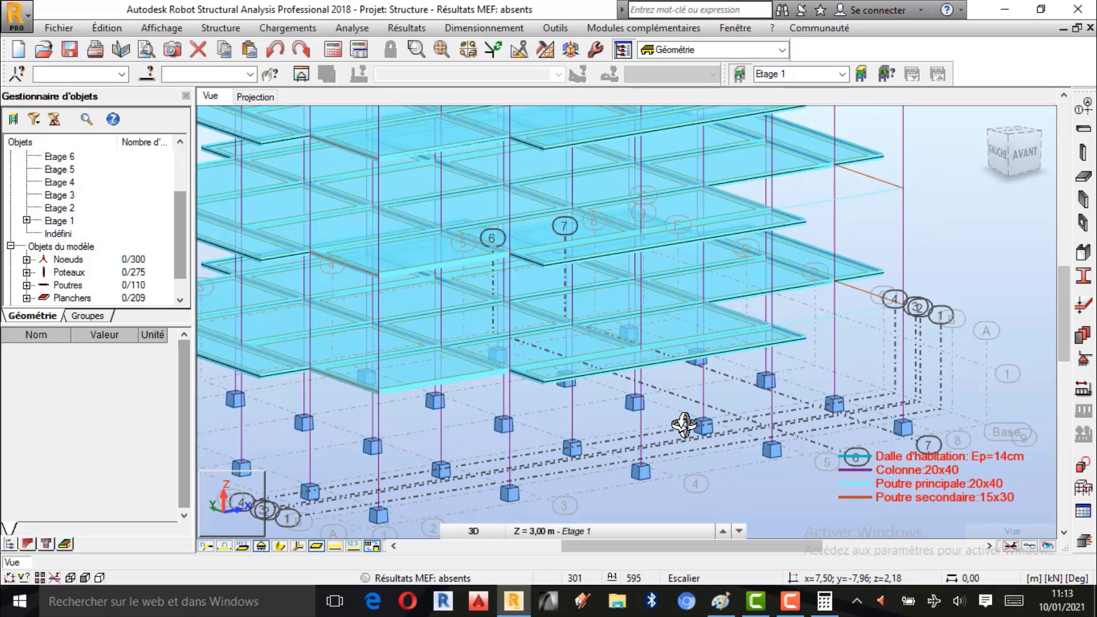
{"action": "scroll", "coordinate": [686, 443], "scroll_direction": "up", "scroll_amount": 1}
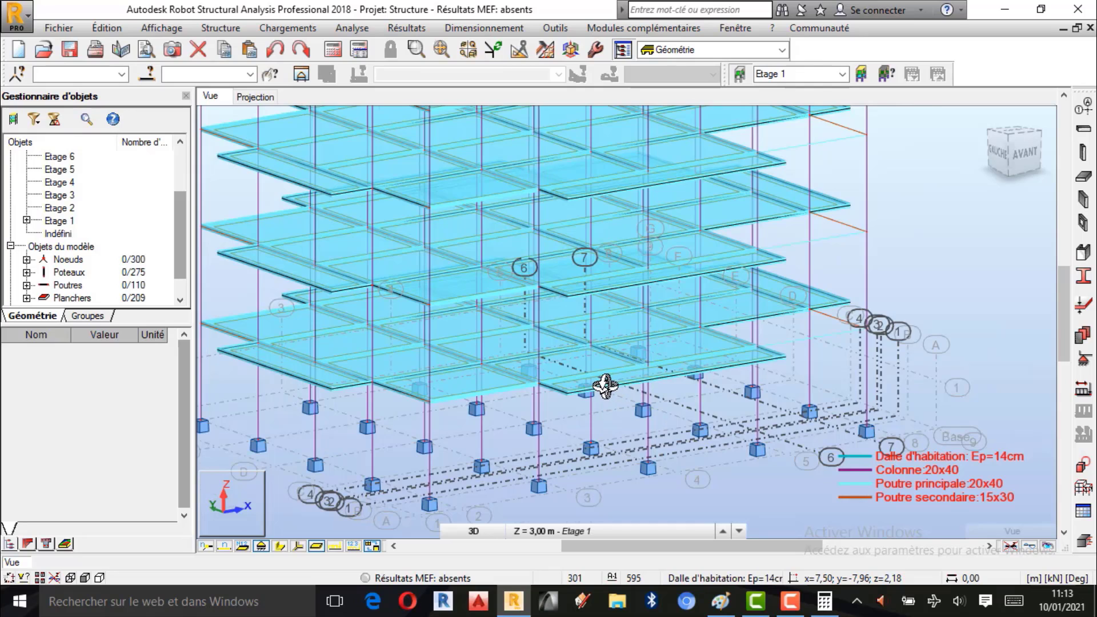
{"action": "scroll", "coordinate": [597, 380], "scroll_direction": "up", "scroll_amount": 1}
{"action": "scroll", "coordinate": [547, 347], "scroll_direction": "up", "scroll_amount": 1}
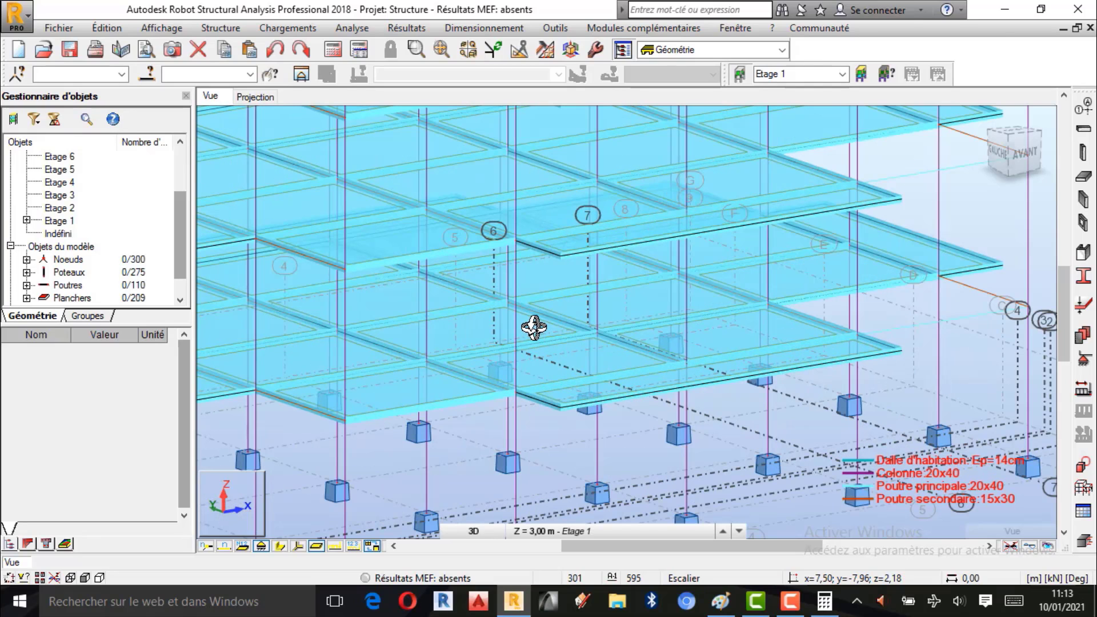
{"action": "scroll", "coordinate": [665, 375], "scroll_direction": "down", "scroll_amount": 1}
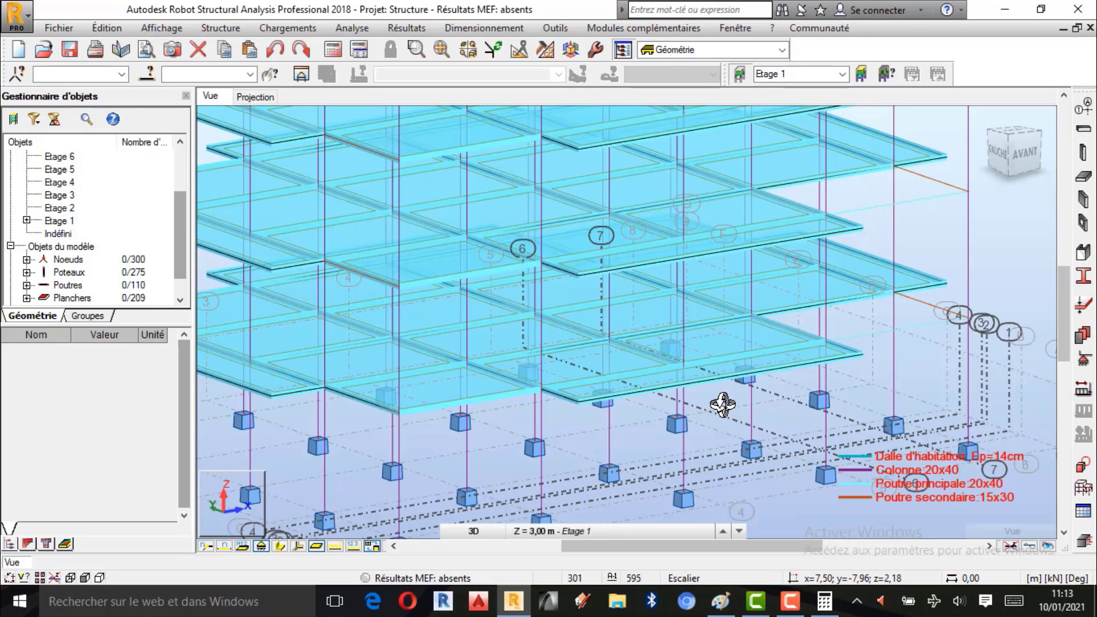
{"action": "left_click_drag", "start_coordinate": [723, 405], "coordinate": [721, 408]}
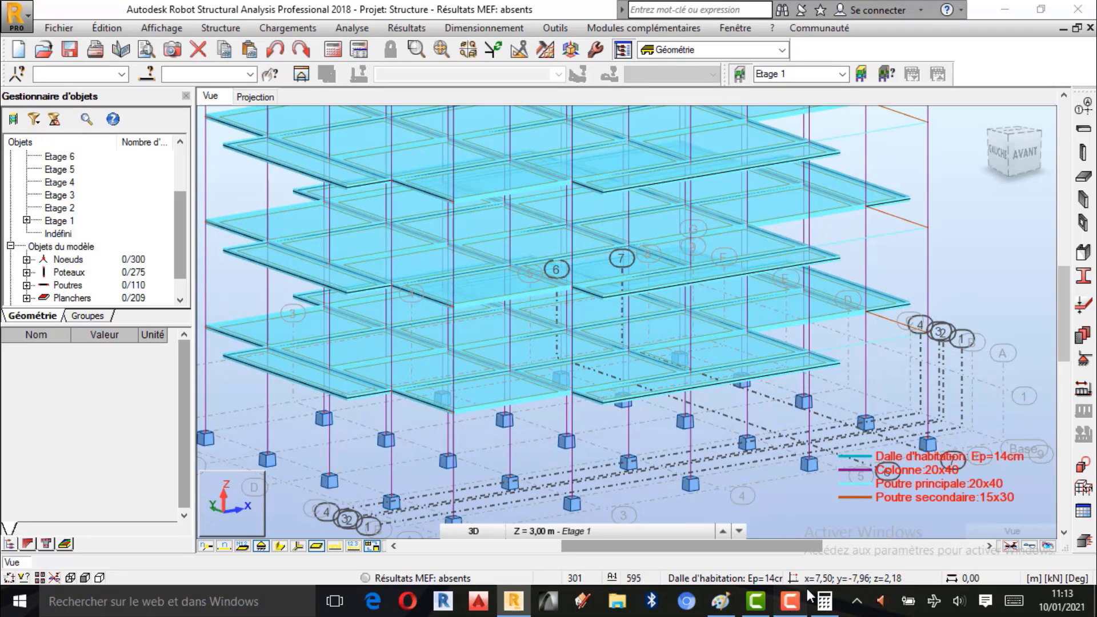
{"action": "left_click", "coordinate": [791, 601]}
{"action": "left_click", "coordinate": [1058, 522]}
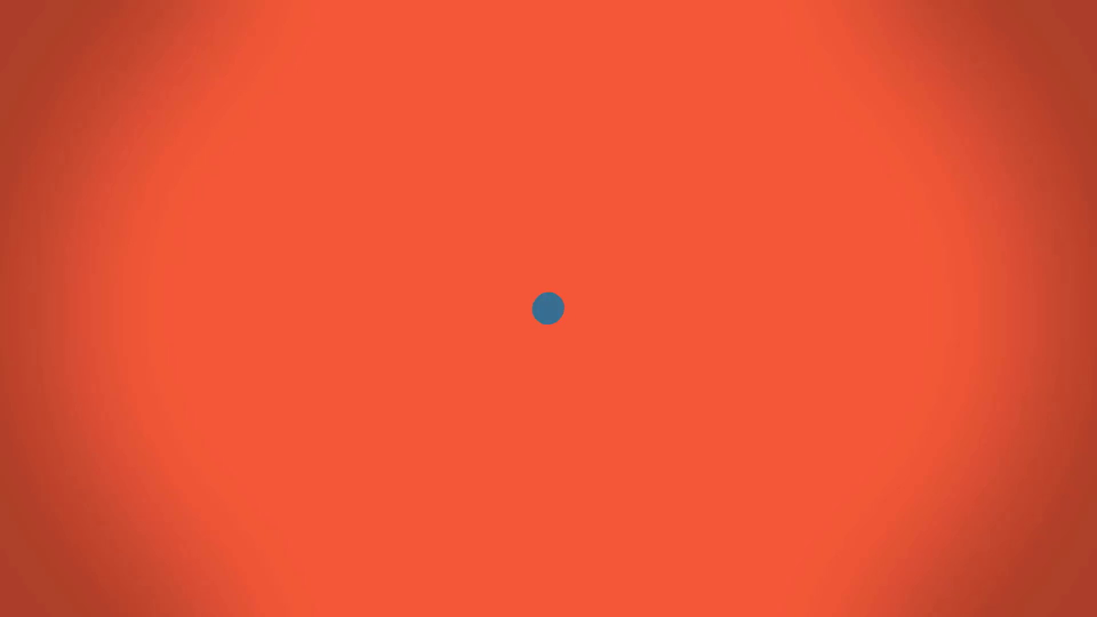